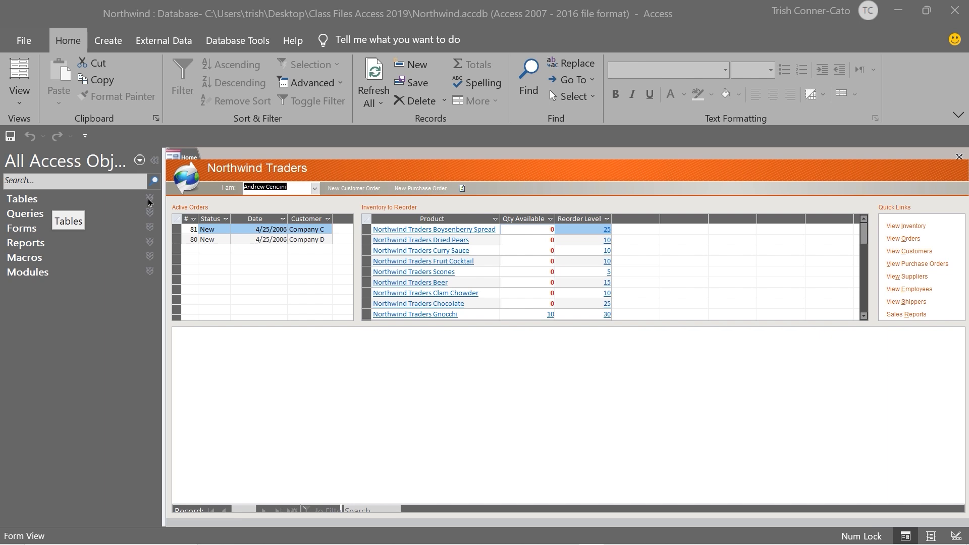
# Expand the Tables group and open the Customers table in Datasheet View beside the Home form
pyautogui.click(150, 202)
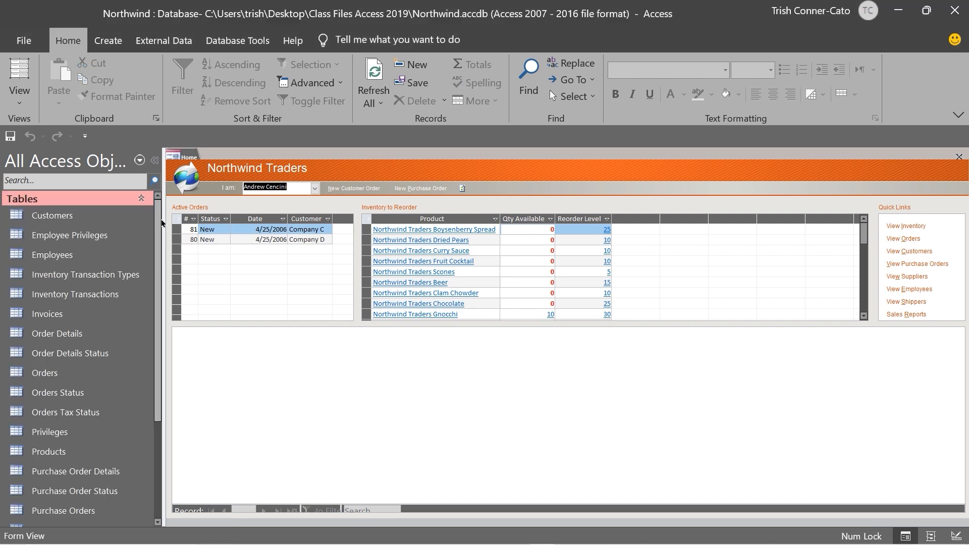
pyautogui.moveTo(158, 220); pyautogui.dragTo(177, 214)
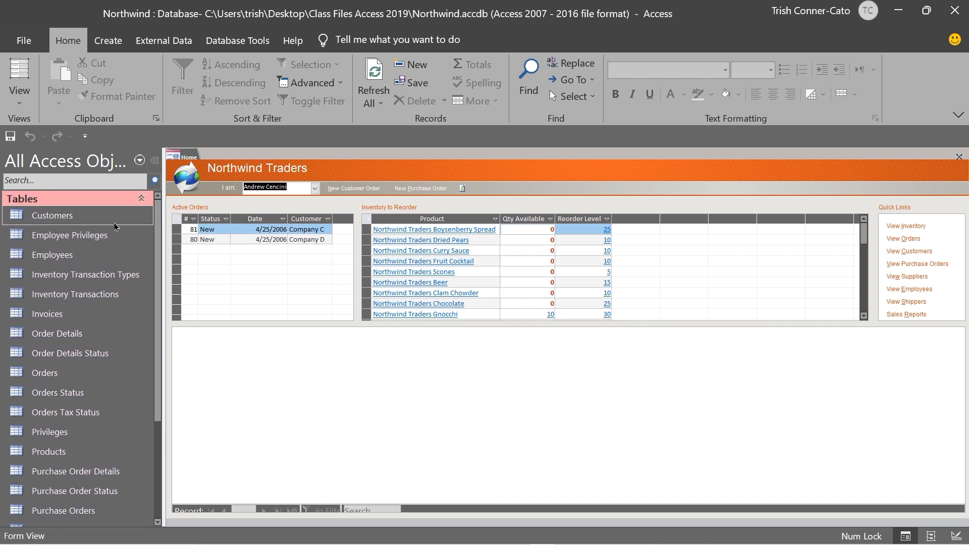
pyautogui.doubleClick(53, 213)
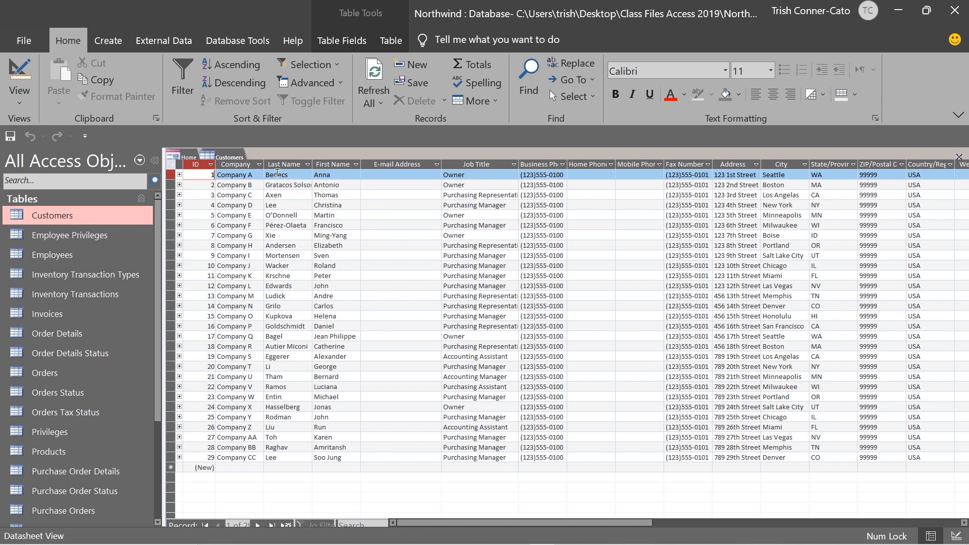
pyautogui.rightClick(225, 157)
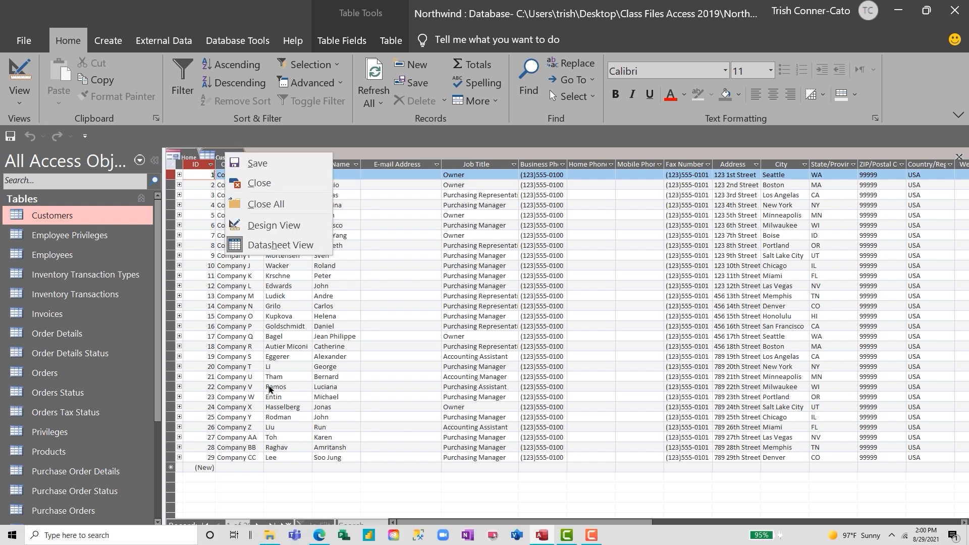
# Close the Customers table, collapse Tables and expand the Queries group
pyautogui.click(262, 183)
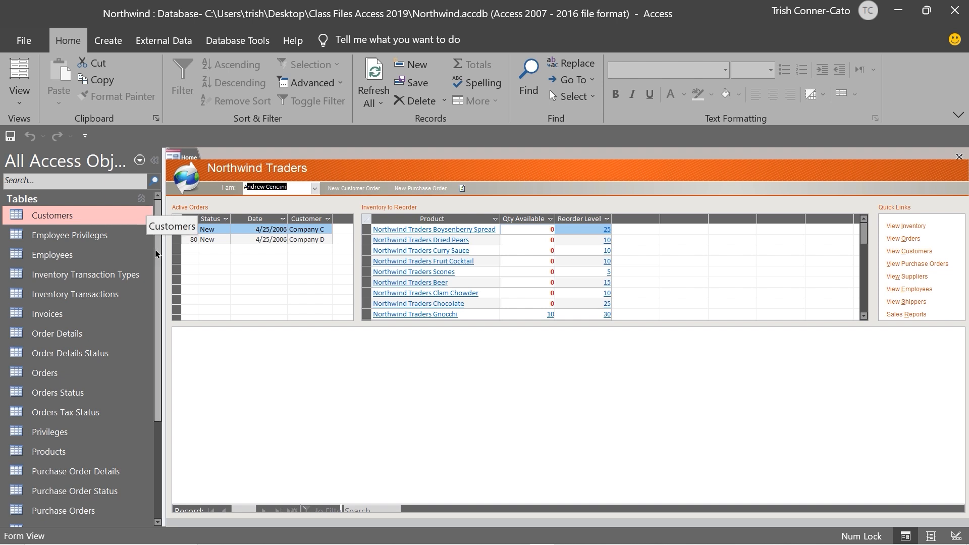
pyautogui.click(140, 203)
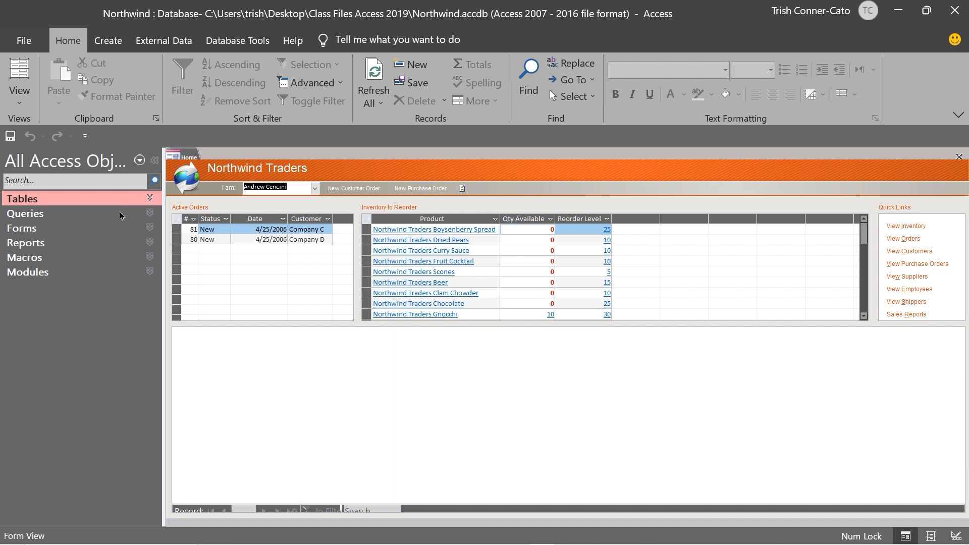
pyautogui.click(150, 213)
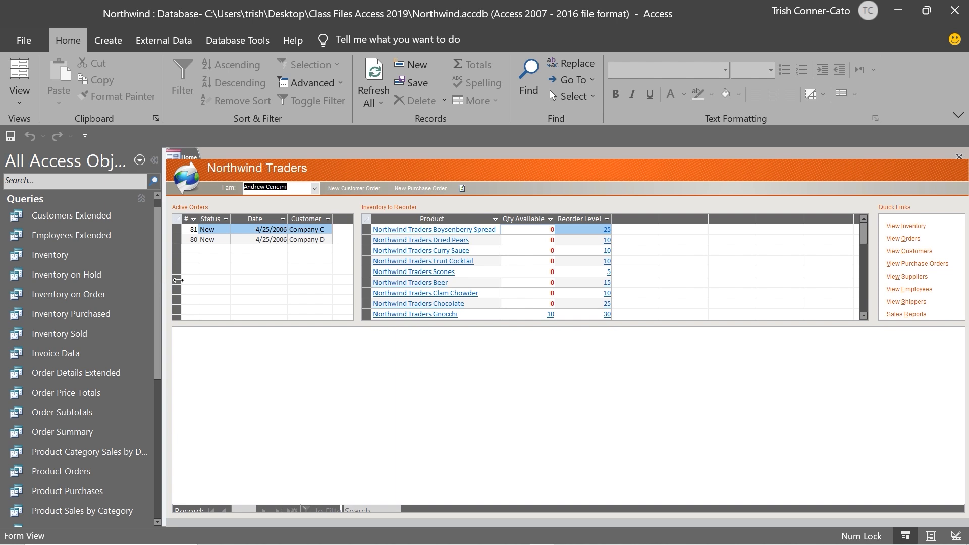
# Widen the navigation pane and open the Product Category Sales by Date query
pyautogui.moveTo(205, 279); pyautogui.dragTo(209, 279)
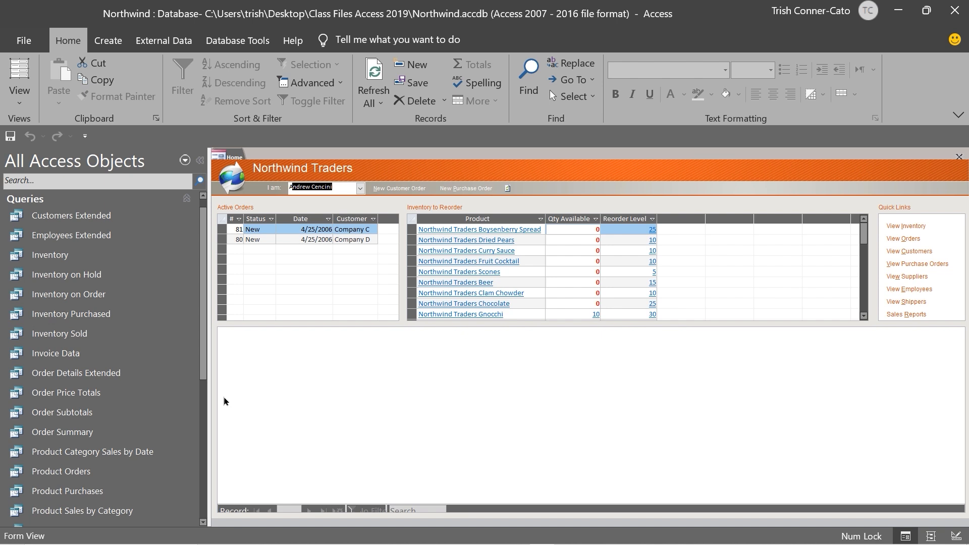
pyautogui.doubleClick(81, 453)
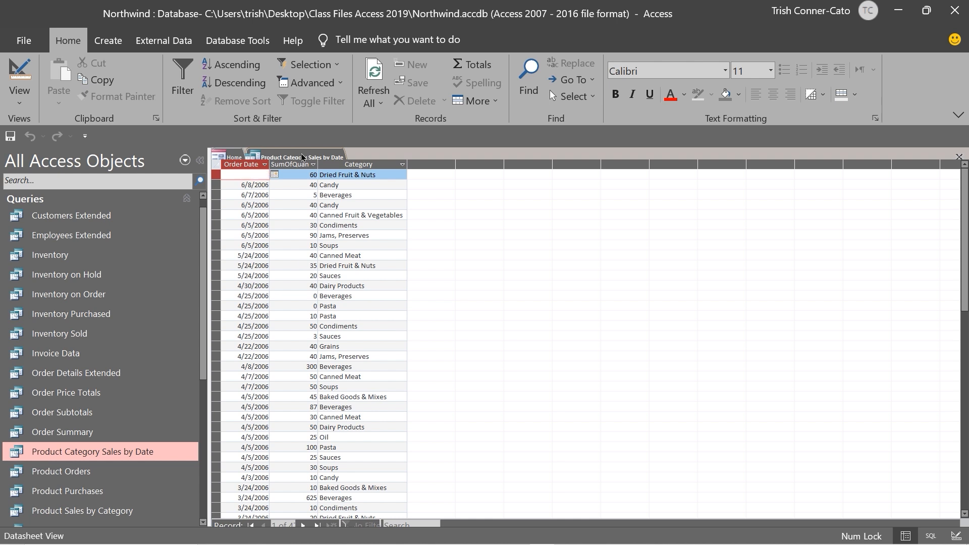
# Close the Product Category Sales by Date query and collapse the Queries group
pyautogui.rightClick(302, 157)
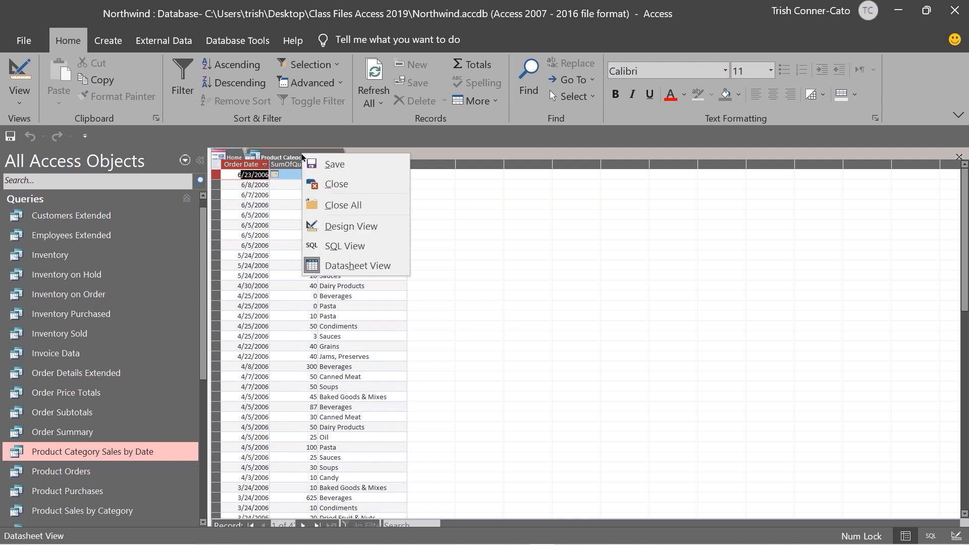
pyautogui.click(331, 185)
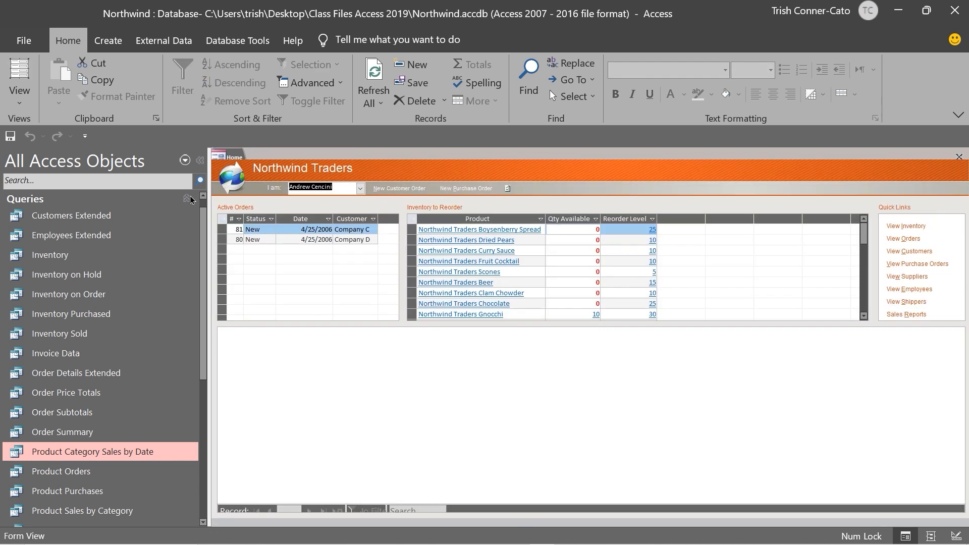
pyautogui.click(187, 199)
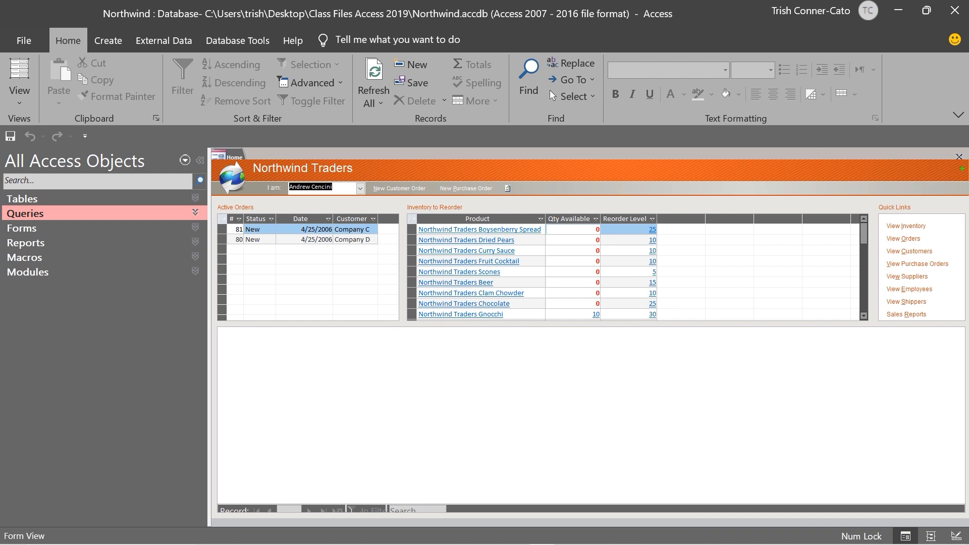
pyautogui.moveTo(961, 168); pyautogui.dragTo(966, 211)
# Close the Home form and reopen it from the Forms group
pyautogui.rightClick(228, 155)
pyautogui.click(261, 187)
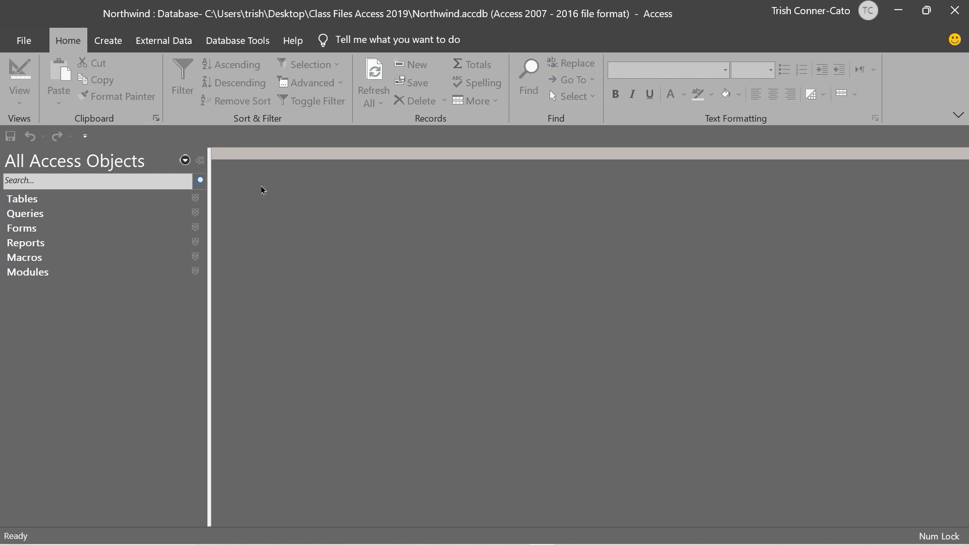
pyautogui.click(196, 226)
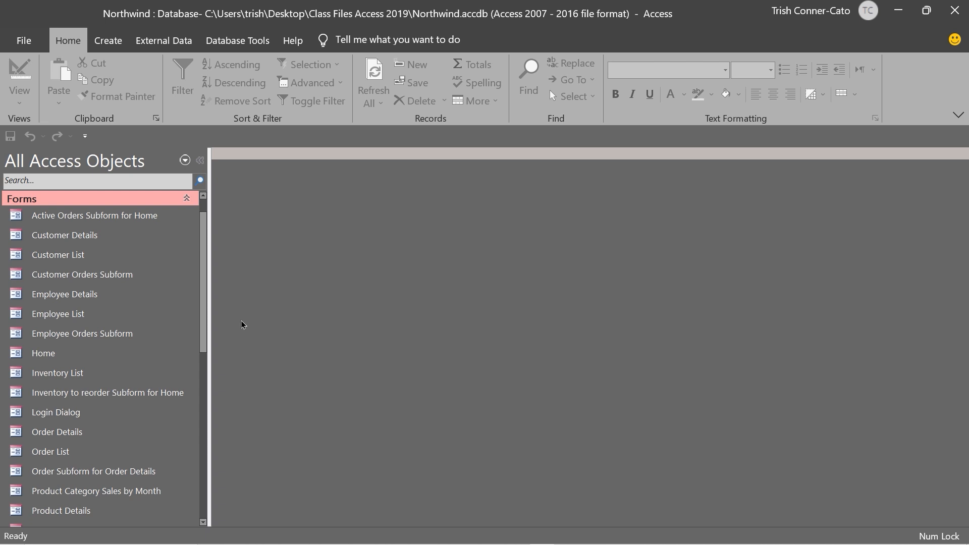
pyautogui.doubleClick(35, 355)
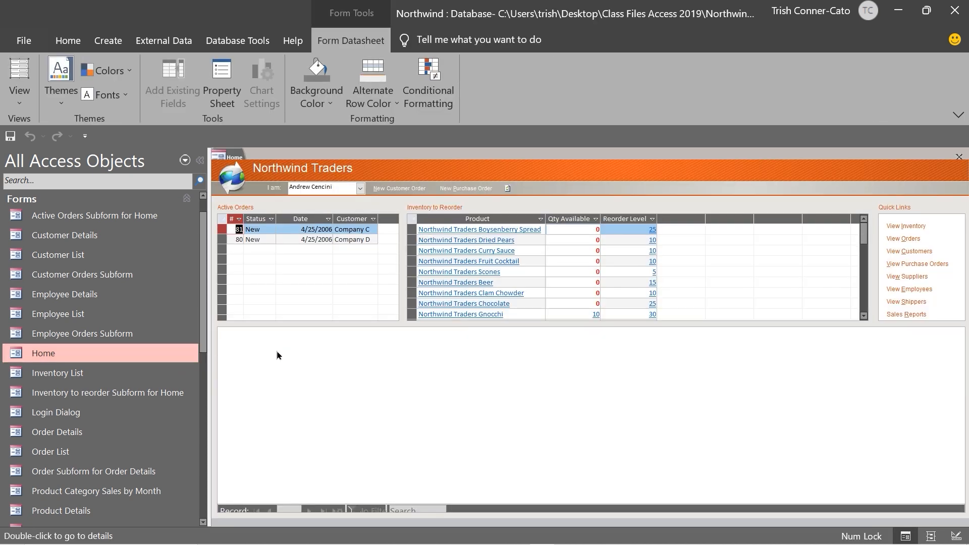
# Collapse Forms and open the Top Ten Biggest Orders report from the Reports group
pyautogui.click(189, 201)
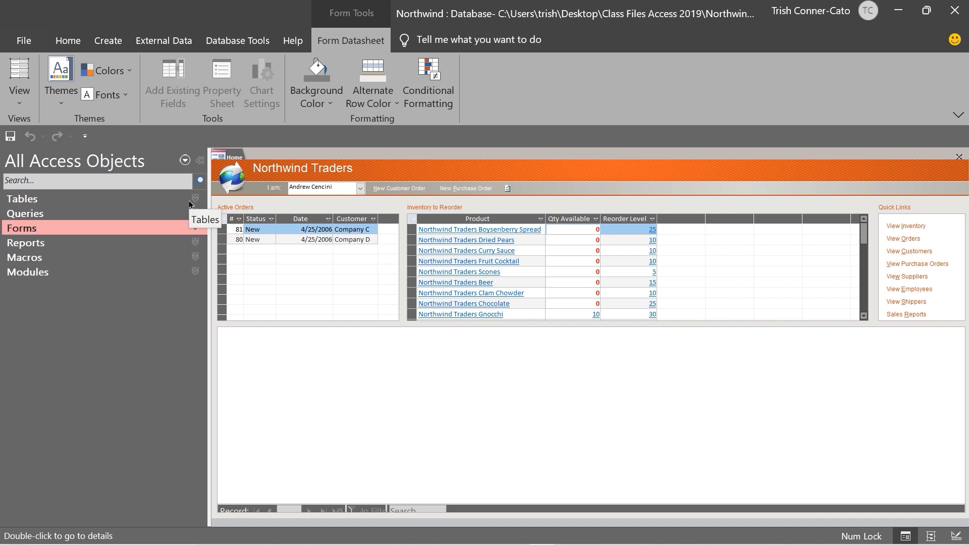
pyautogui.click(196, 242)
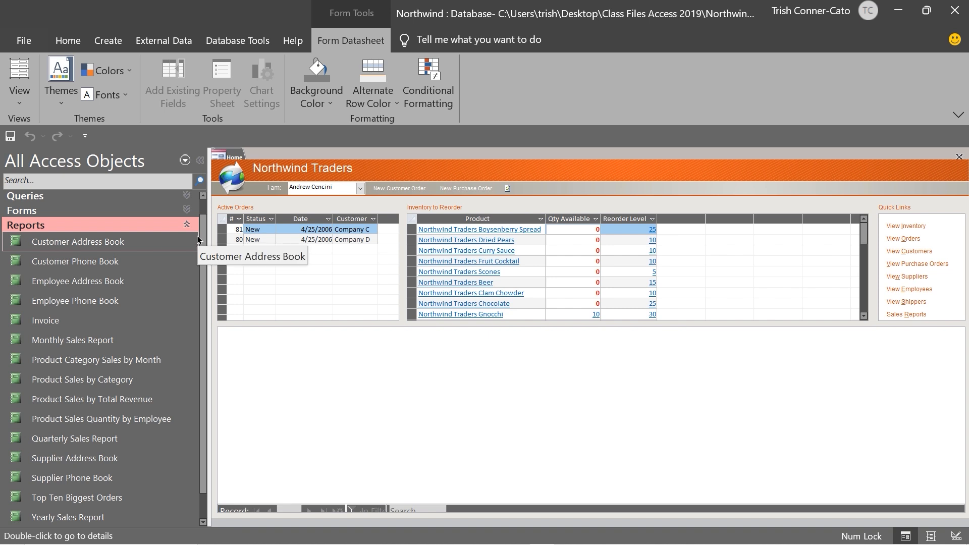
pyautogui.doubleClick(77, 499)
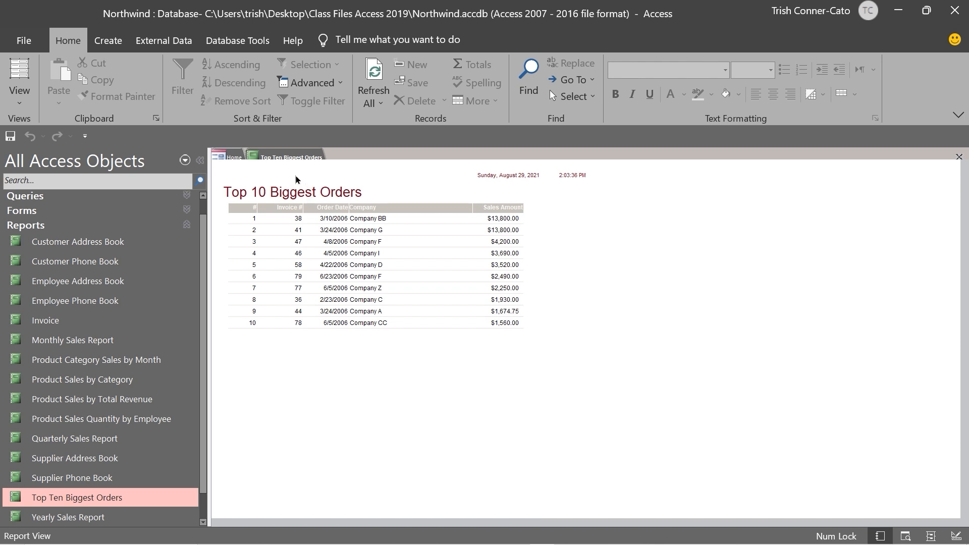
# Close the Top Ten Biggest Orders report to return to the Northwind Traders Home form
pyautogui.rightClick(288, 154)
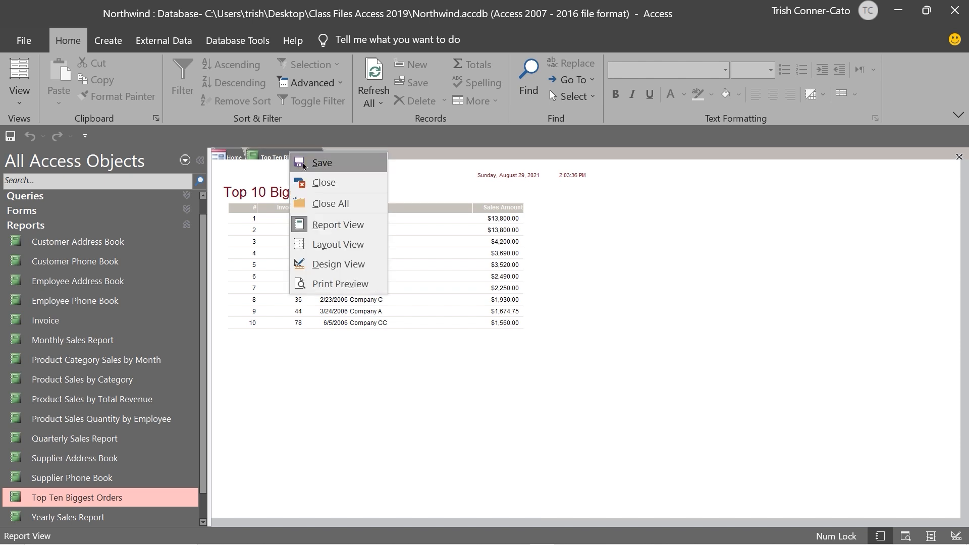
pyautogui.click(336, 226)
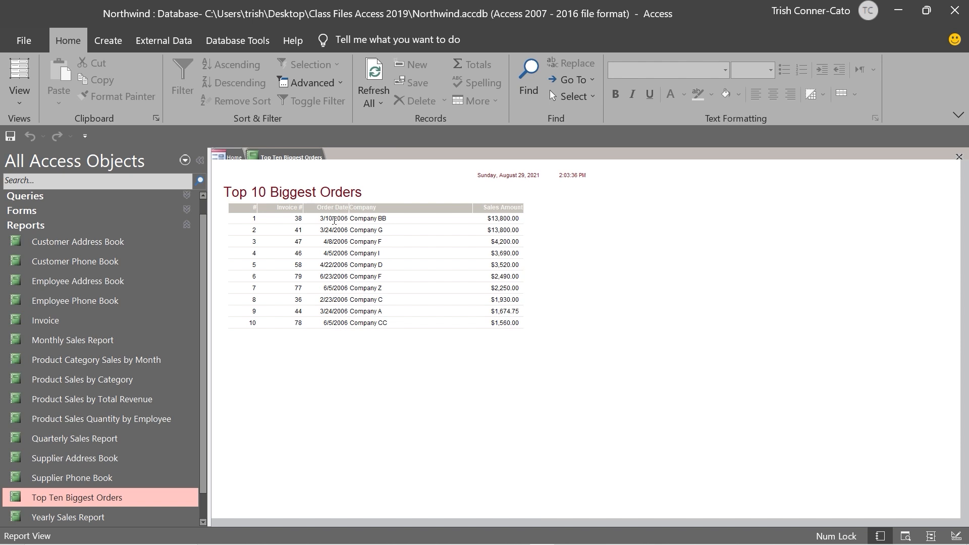
pyautogui.rightClick(305, 162)
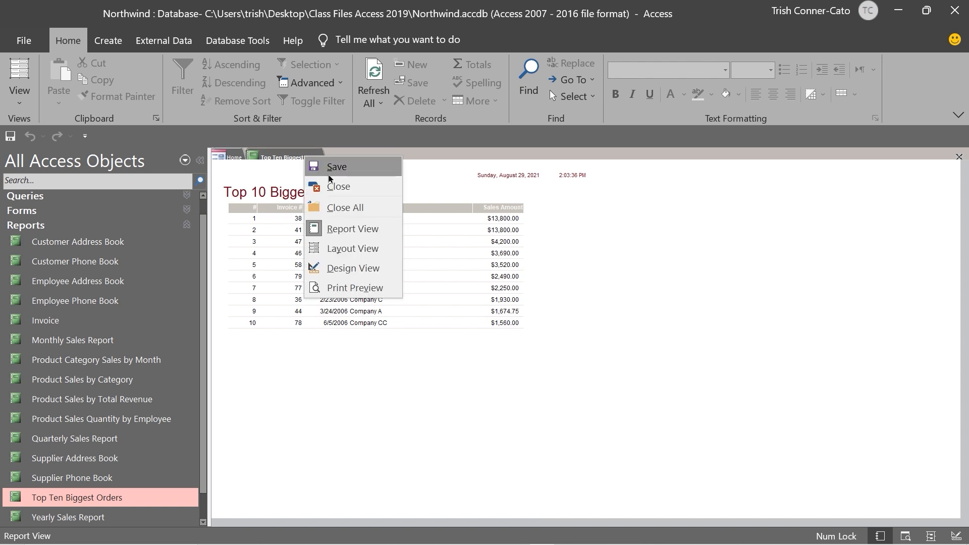
pyautogui.click(333, 186)
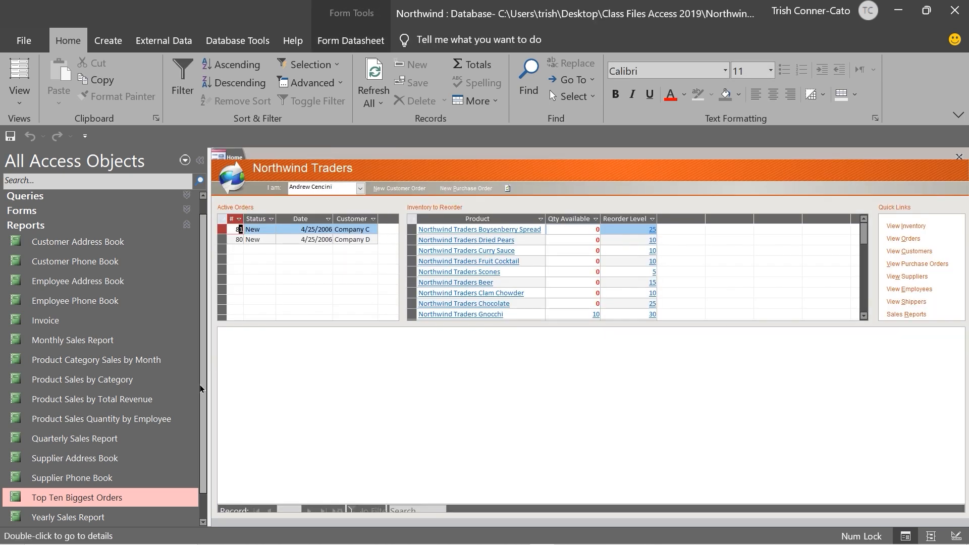
# Collapse Reports, expand Macros, and select the AutoExec macro to see its actions
pyautogui.click(183, 225)
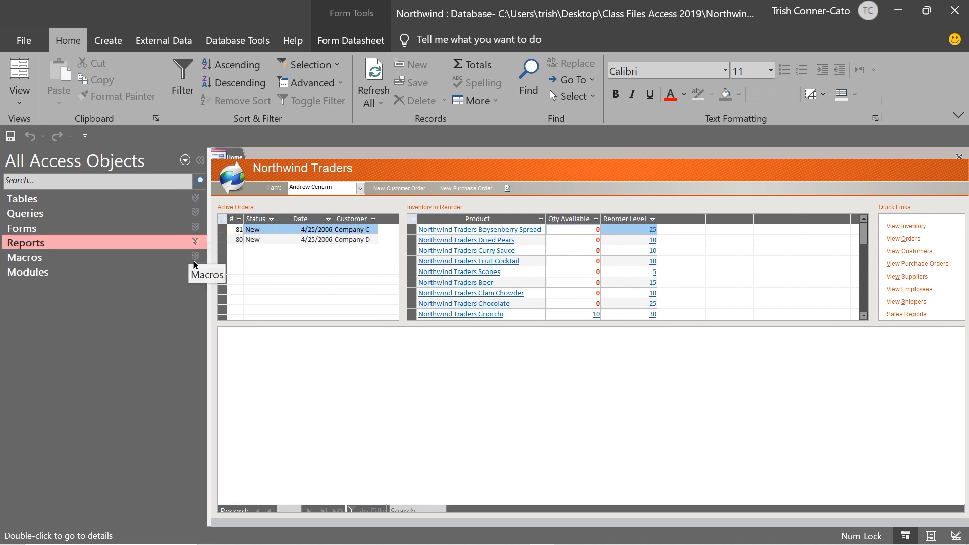
pyautogui.click(195, 258)
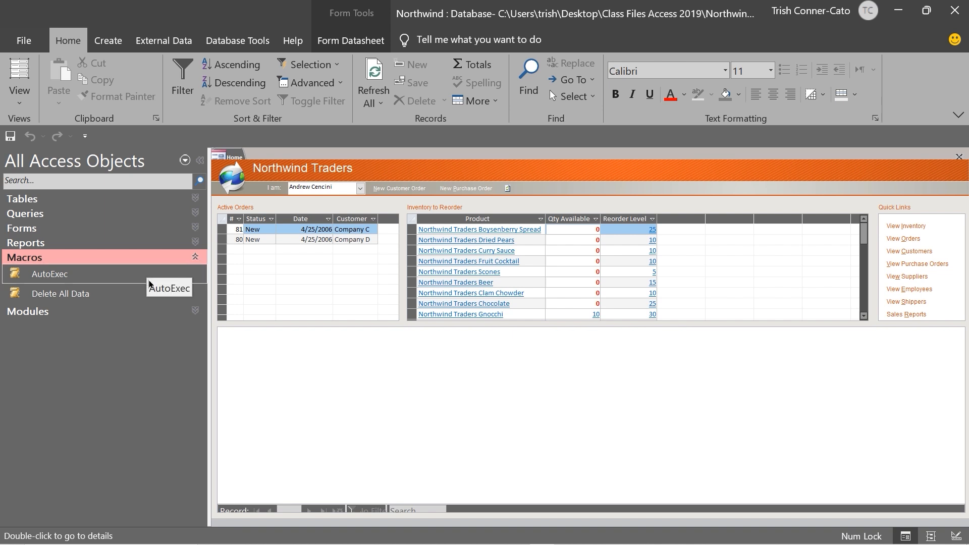
pyautogui.click(69, 279)
pyautogui.rightClick(69, 279)
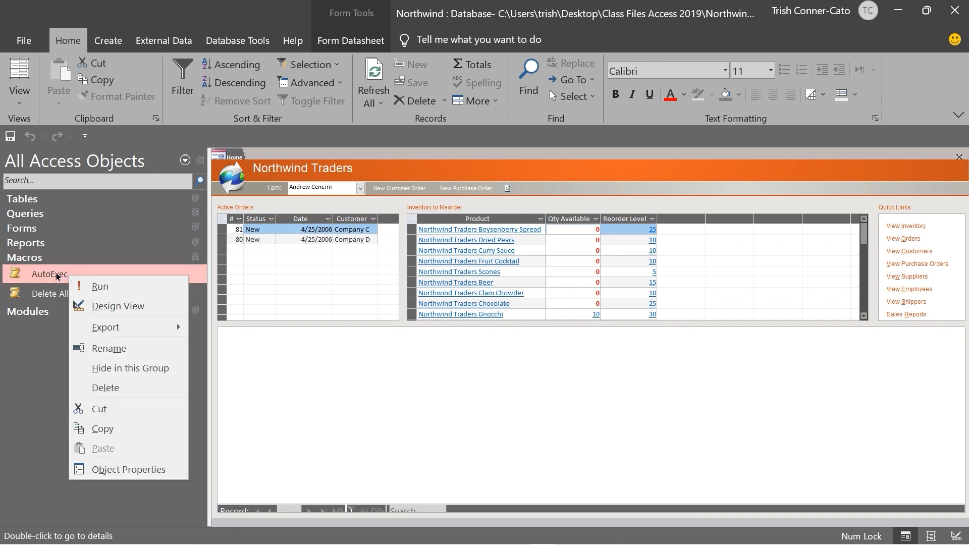
pyautogui.click(105, 307)
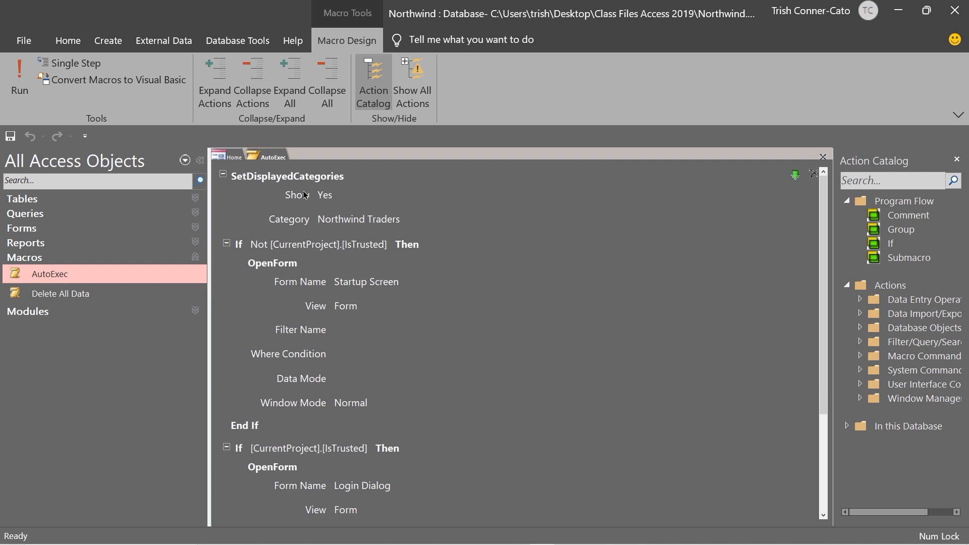
pyautogui.rightClick(267, 161)
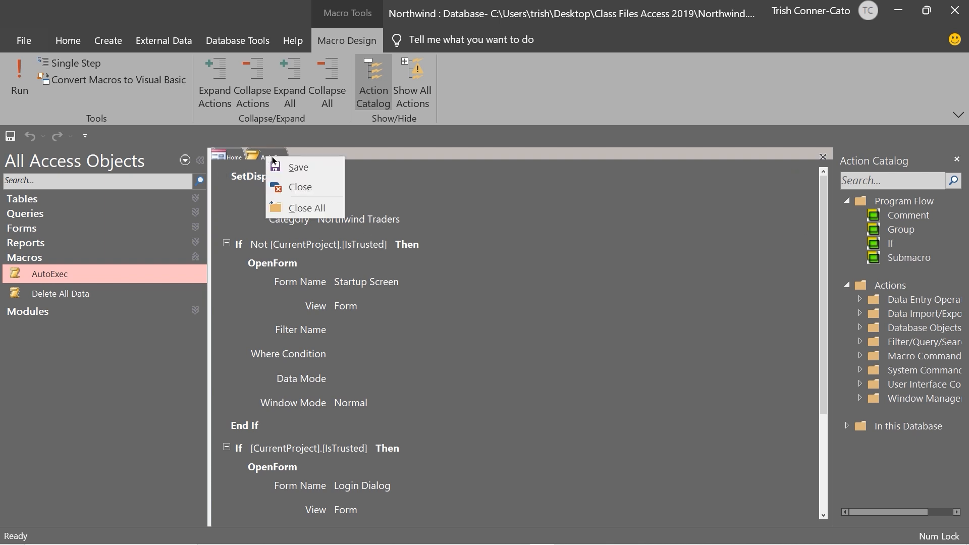
pyautogui.click(286, 186)
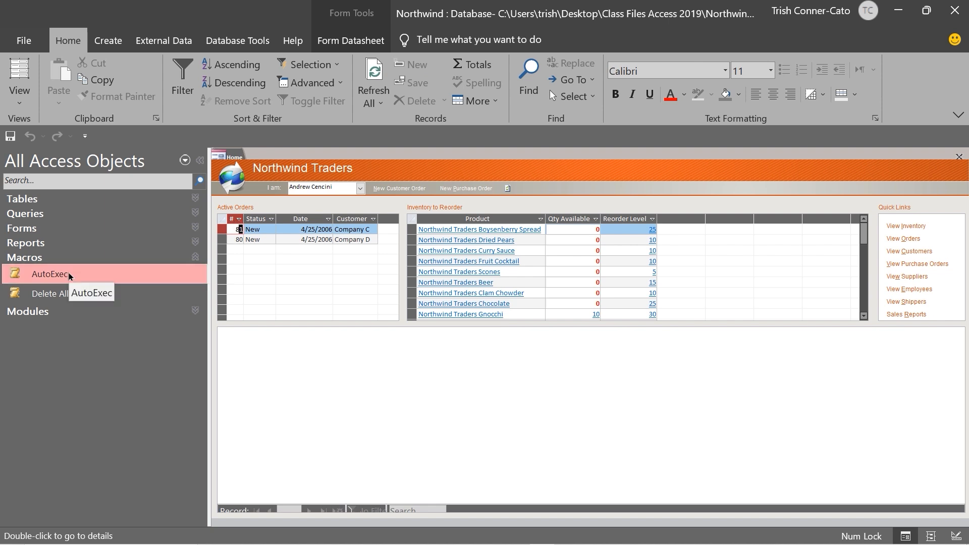
pyautogui.click(69, 273)
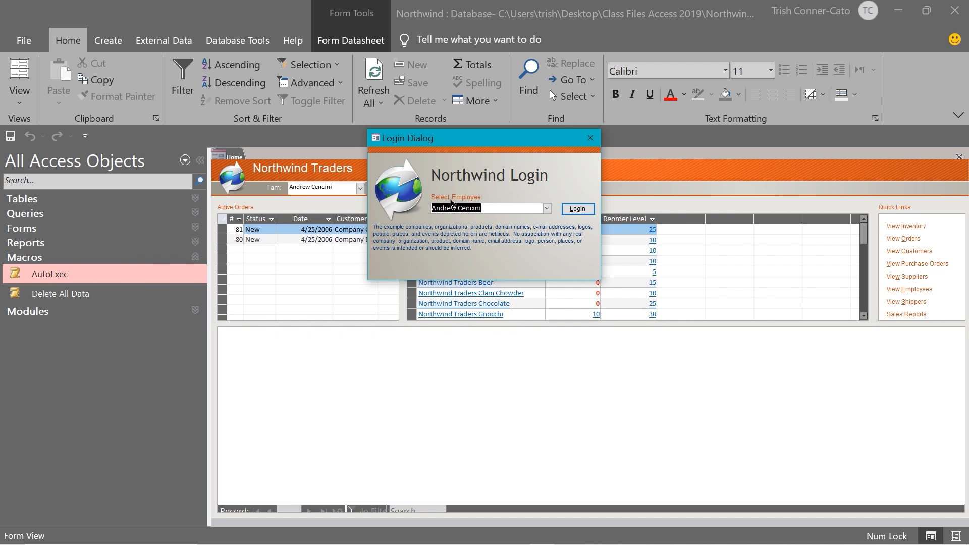
pyautogui.click(579, 210)
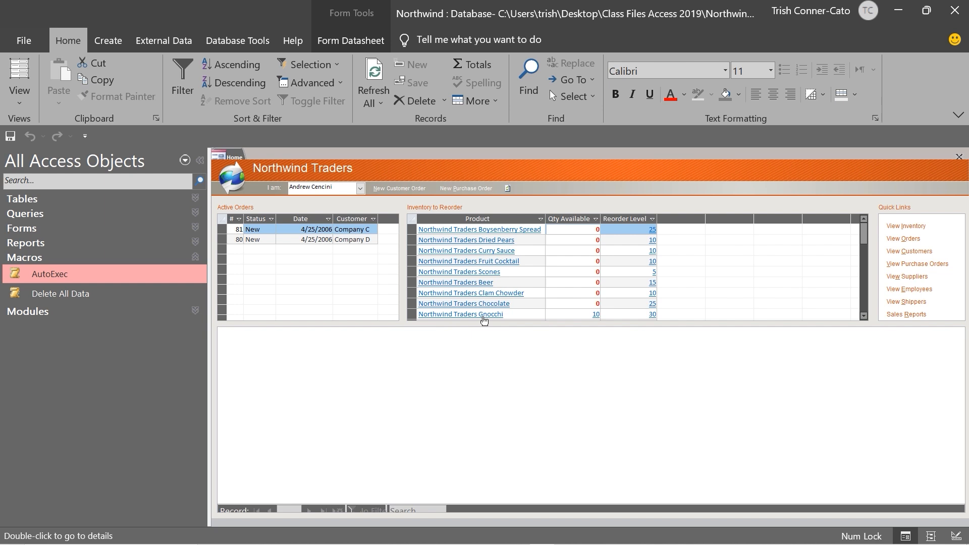
pyautogui.click(197, 262)
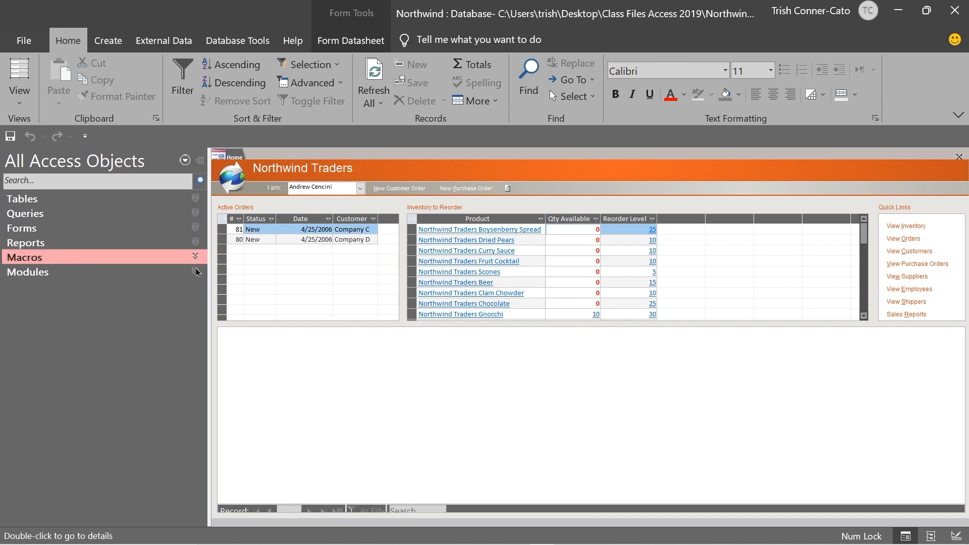
# Expand the Modules group and open the Inventory module's code in the VBA editor
pyautogui.click(196, 273)
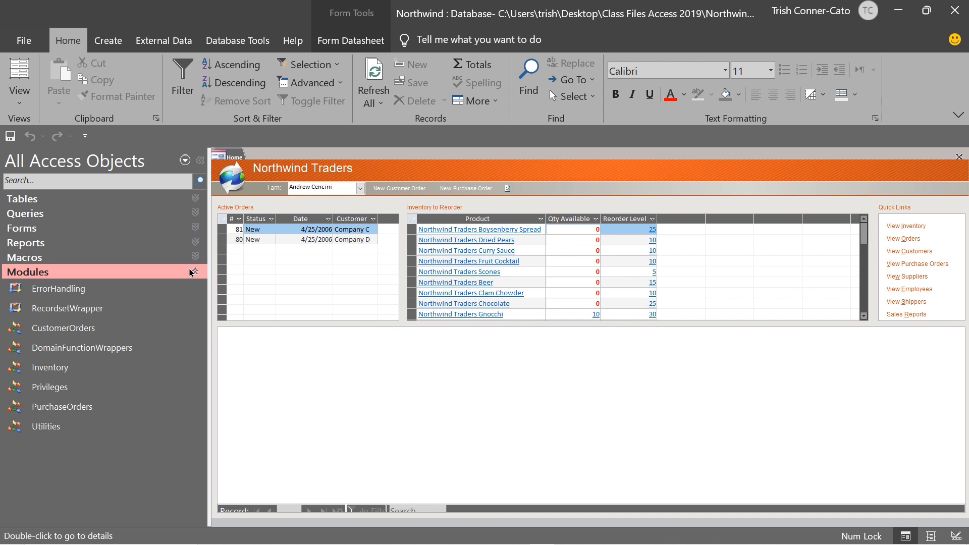
pyautogui.rightClick(65, 372)
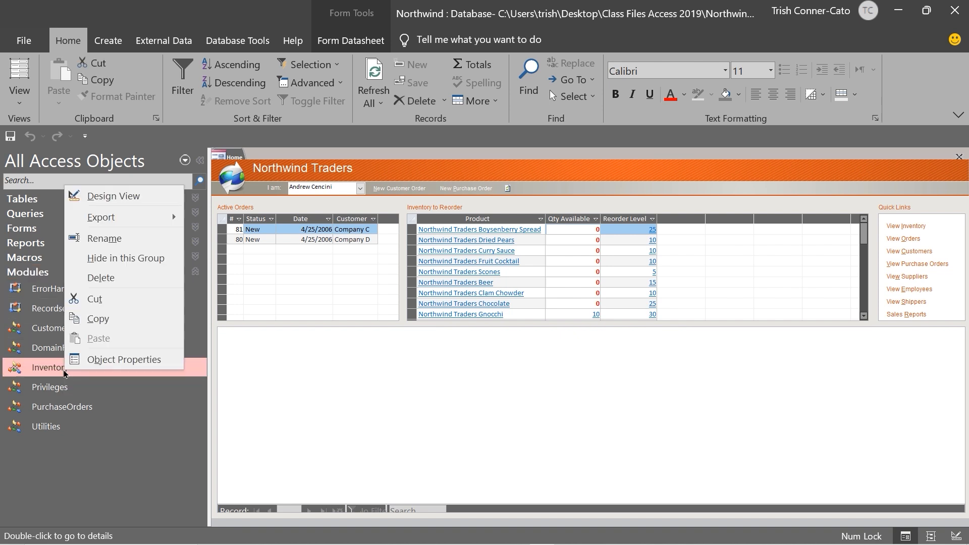
pyautogui.click(132, 204)
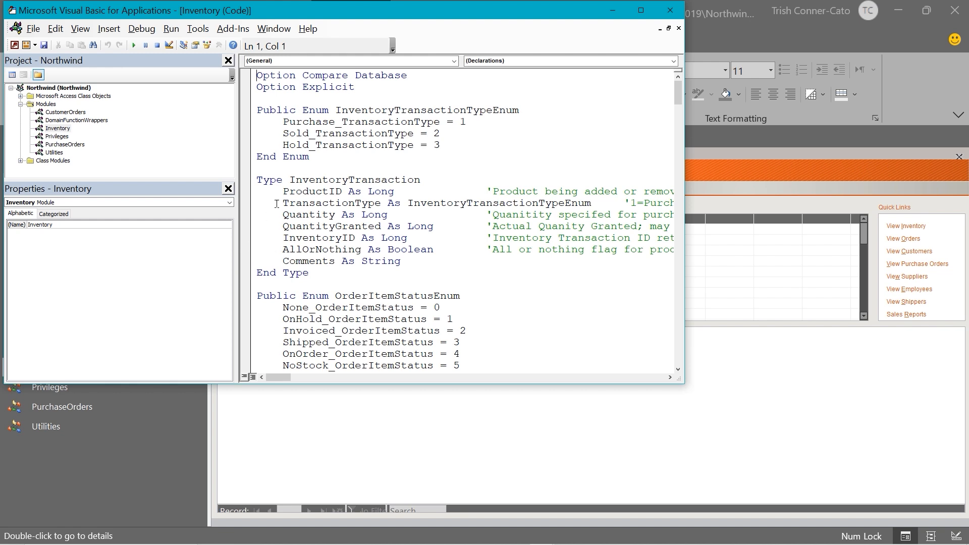
# Close the VBA editor after viewing the Inventory module code
pyautogui.click(670, 12)
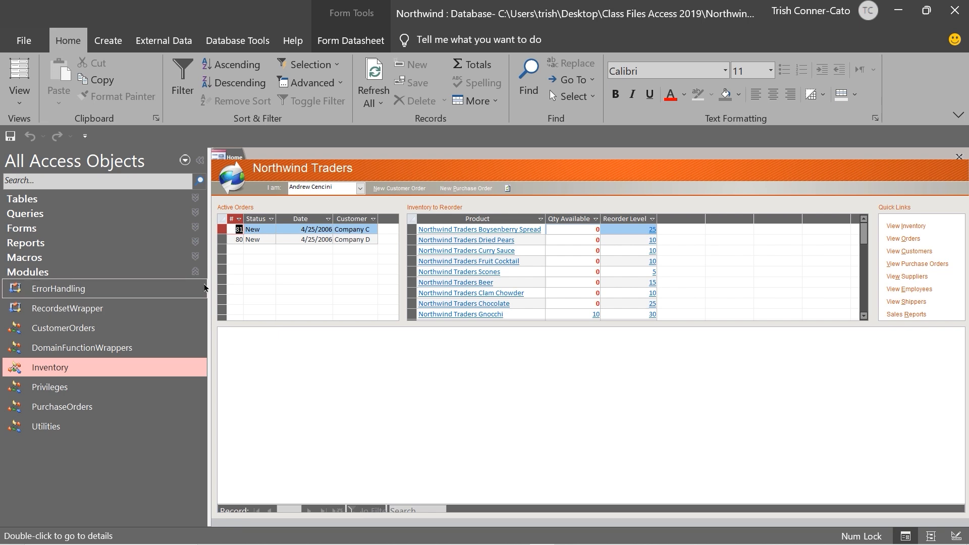
# Collapse the Modules group so only the Tables through Modules headings remain
pyautogui.click(195, 272)
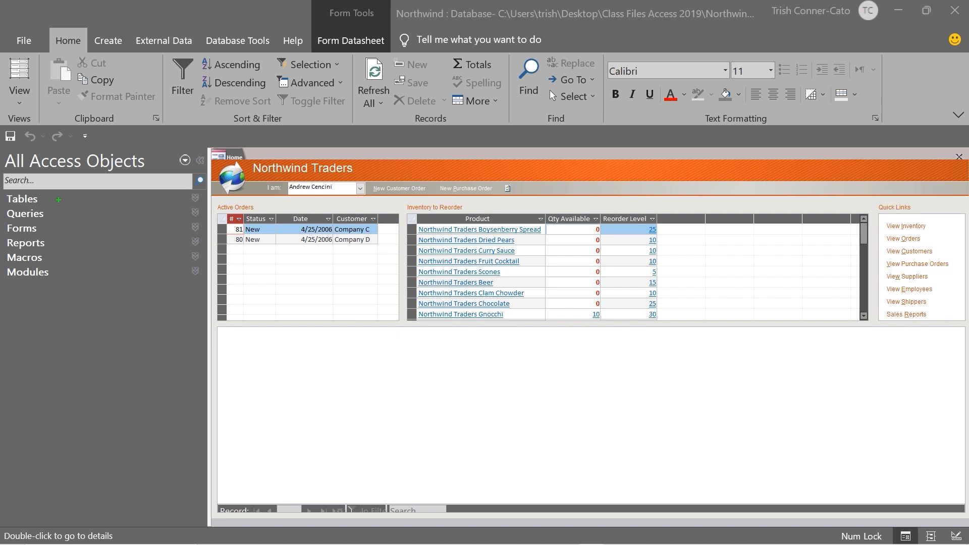
pyautogui.moveTo(59, 200); pyautogui.dragTo(57, 258)
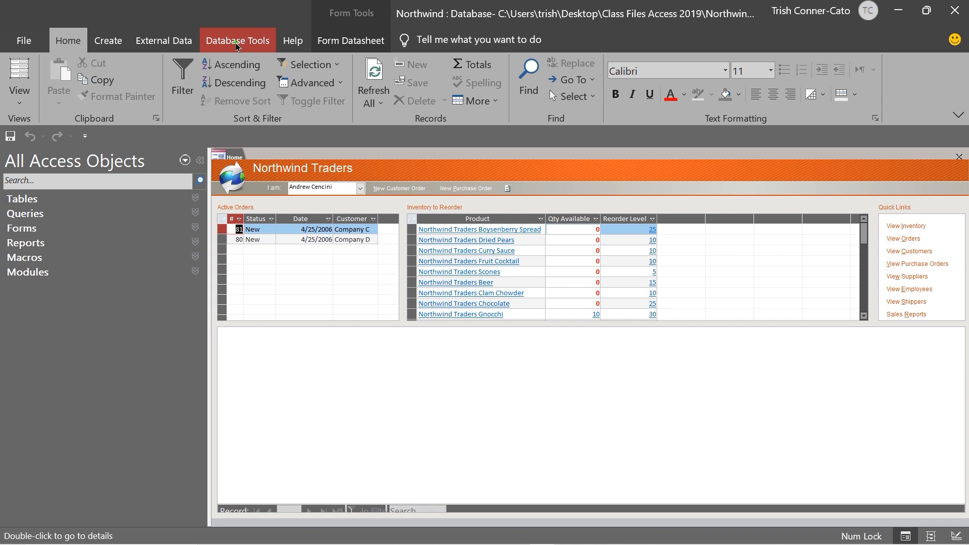
# Switch to Database Tools and open the Relationships diagram of Northwind's tables
pyautogui.moveTo(241, 47); pyautogui.dragTo(240, 125)
pyautogui.click(247, 44)
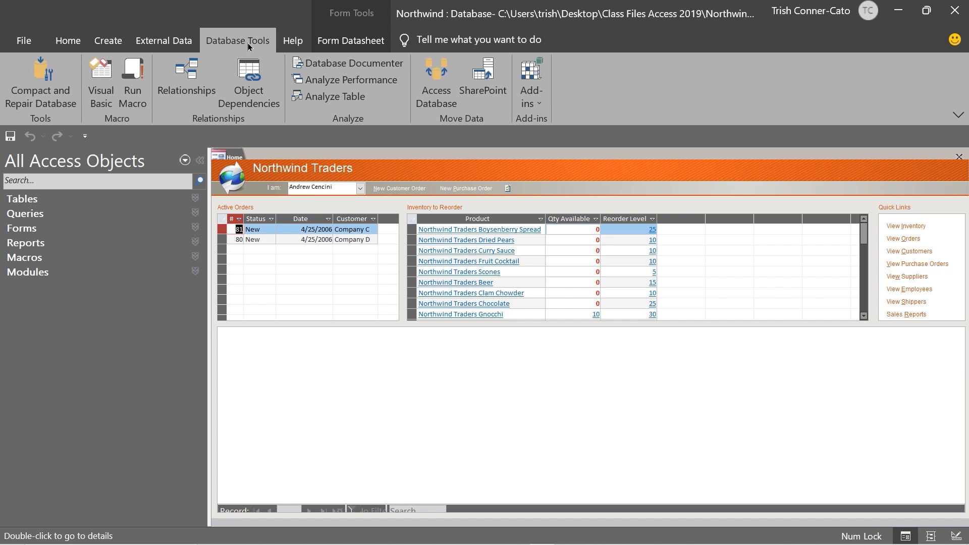
pyautogui.click(185, 95)
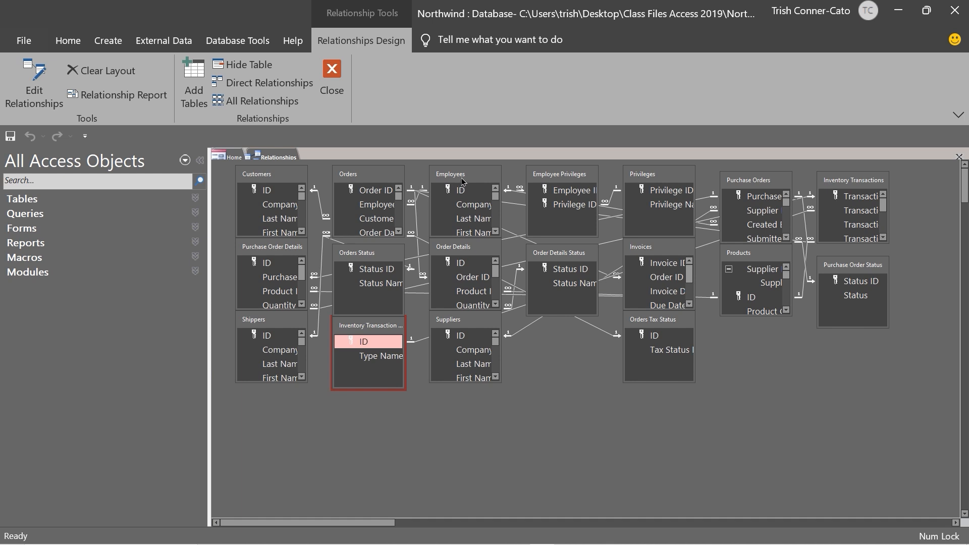
# Move the Employees and Orders table boxes to the right in the diagram
pyautogui.moveTo(462, 180); pyautogui.dragTo(527, 188)
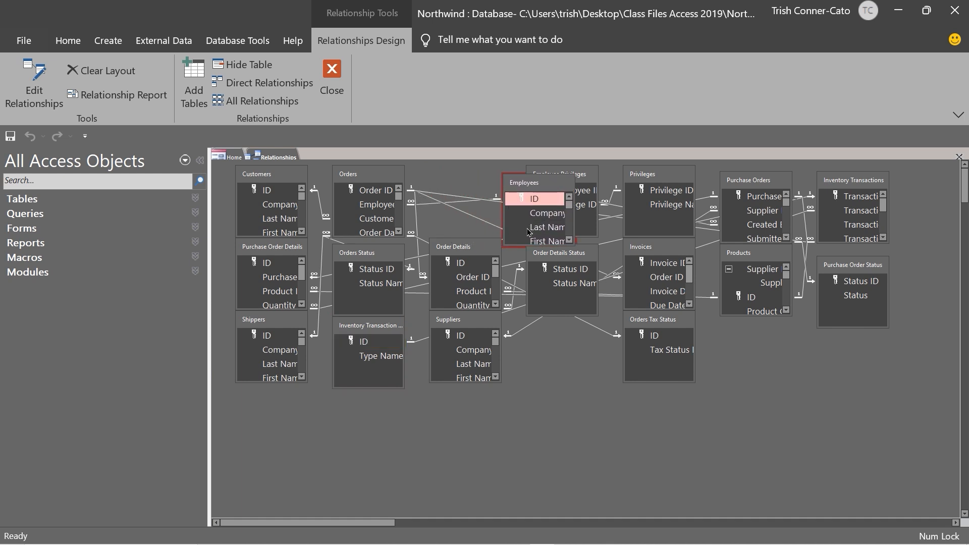
pyautogui.click(363, 176)
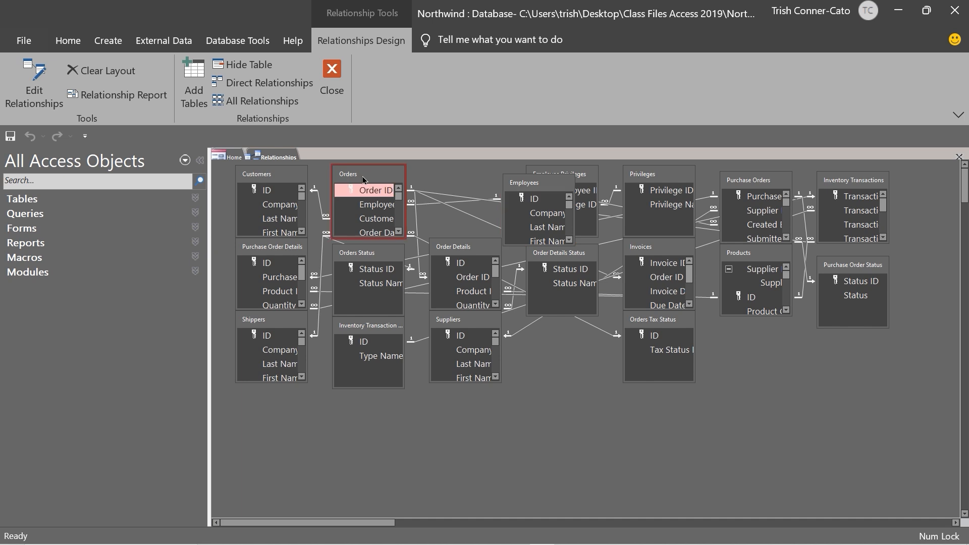
pyautogui.moveTo(362, 176); pyautogui.dragTo(416, 174)
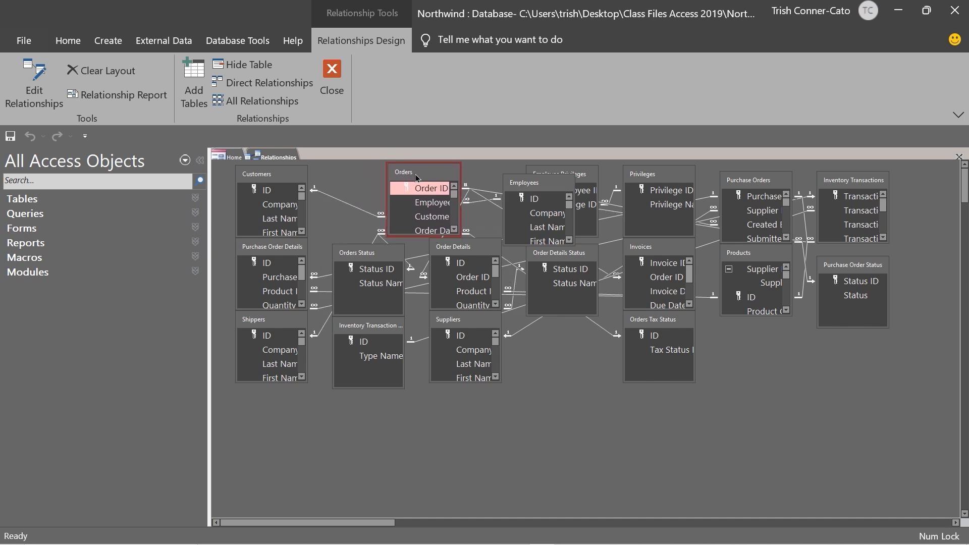
# Select the Customers table, mark up the screen, and widen the Orders table box
pyautogui.click(277, 176)
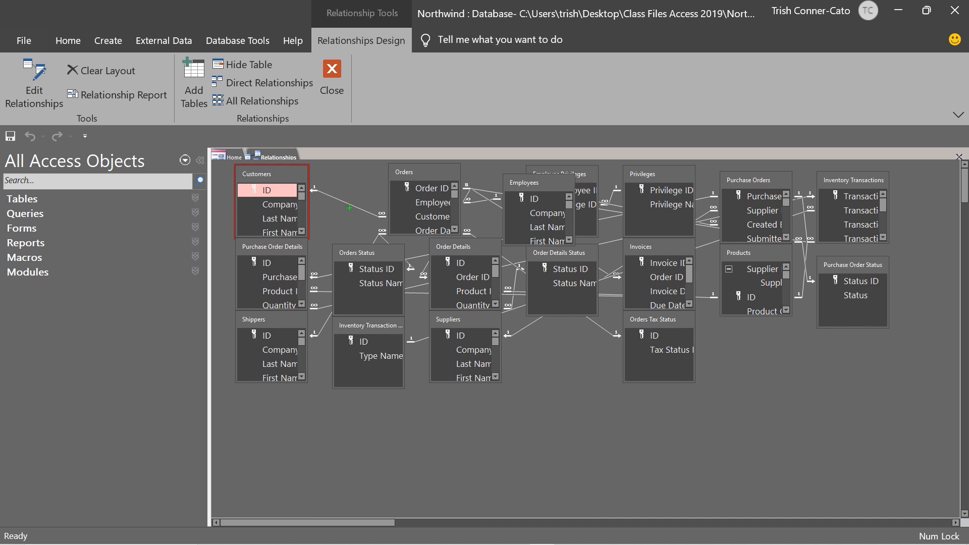
pyautogui.moveTo(344, 208); pyautogui.dragTo(344, 278)
pyautogui.moveTo(462, 221); pyautogui.dragTo(487, 216)
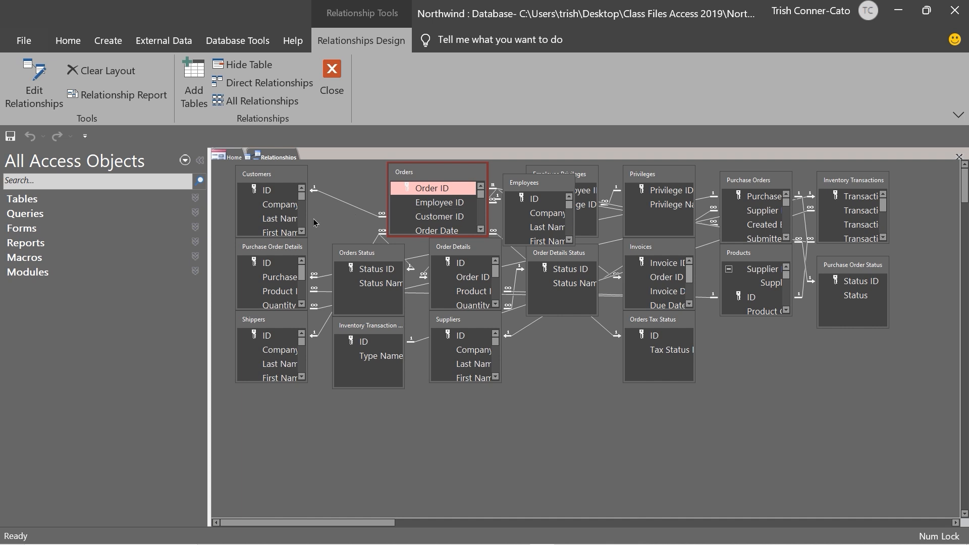
# Widen the Customers table and drag Customer ID onto the Orders Customer ID field
pyautogui.moveTo(305, 218); pyautogui.dragTo(331, 225)
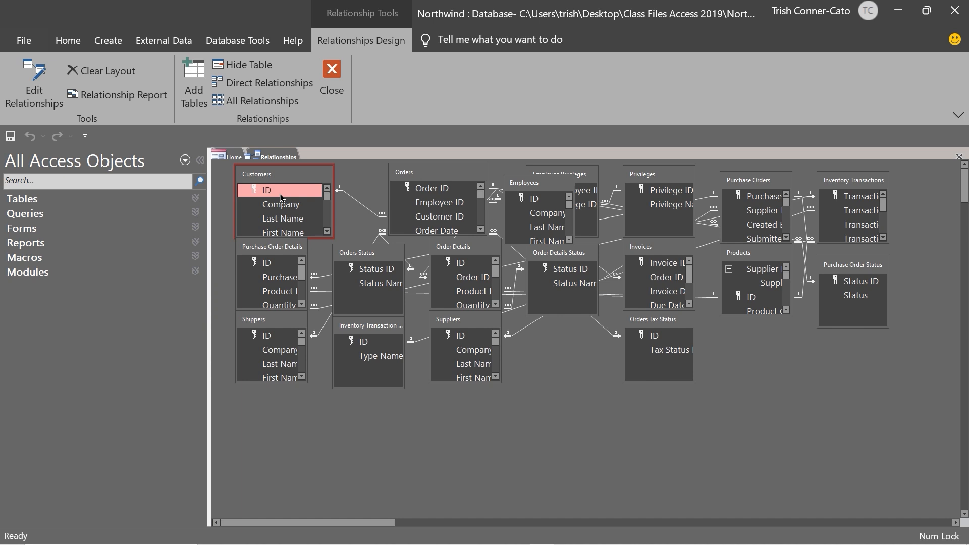
pyautogui.moveTo(282, 198); pyautogui.dragTo(447, 220)
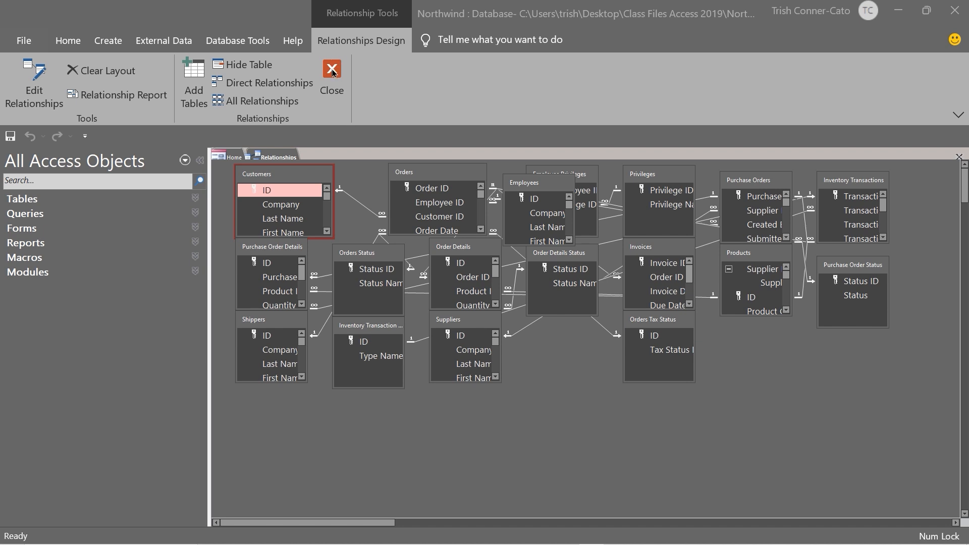
pyautogui.click(332, 72)
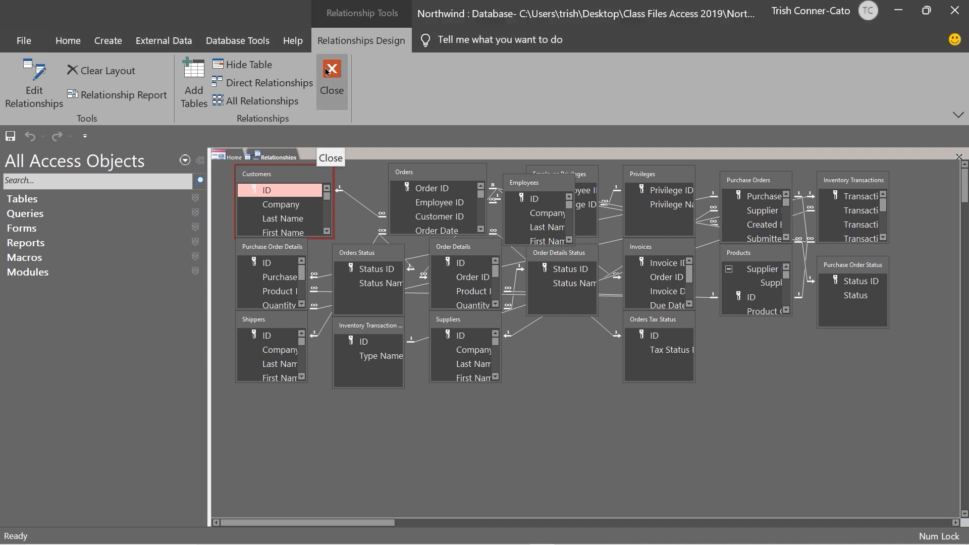
# Close the Relationships window, choosing No to discard the layout changes
pyautogui.click(331, 72)
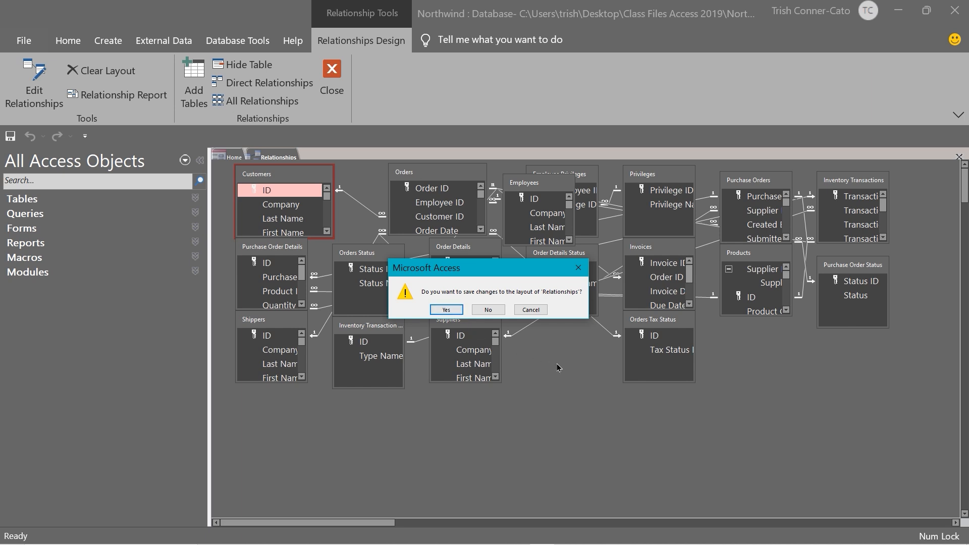
pyautogui.click(492, 310)
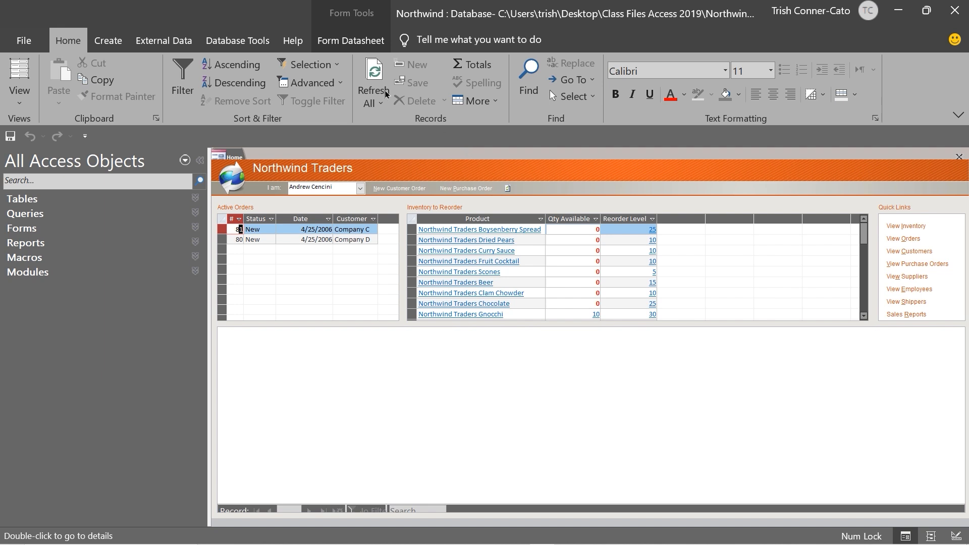
# Tour the Create, External Data, Database Tools and Help ribbon tabs in turn
pyautogui.click(110, 41)
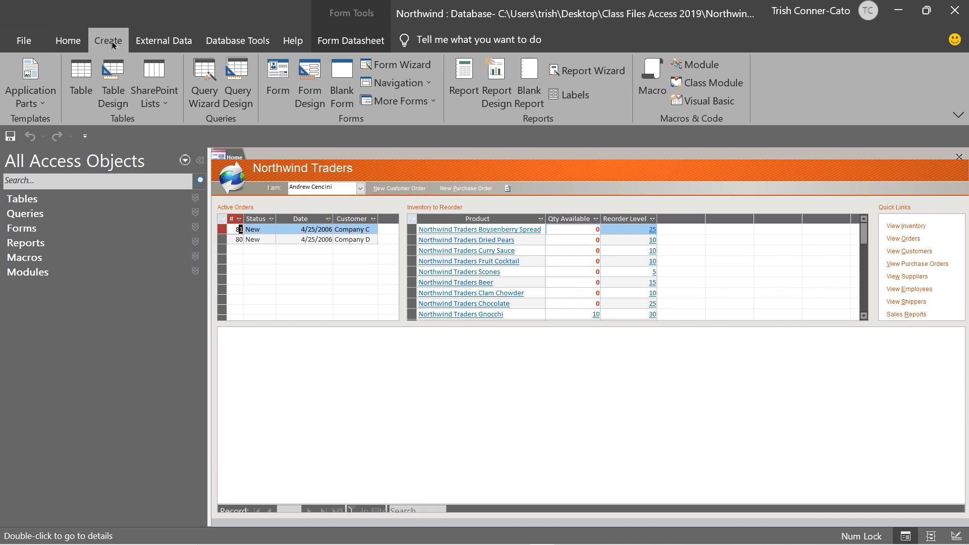
pyautogui.click(158, 47)
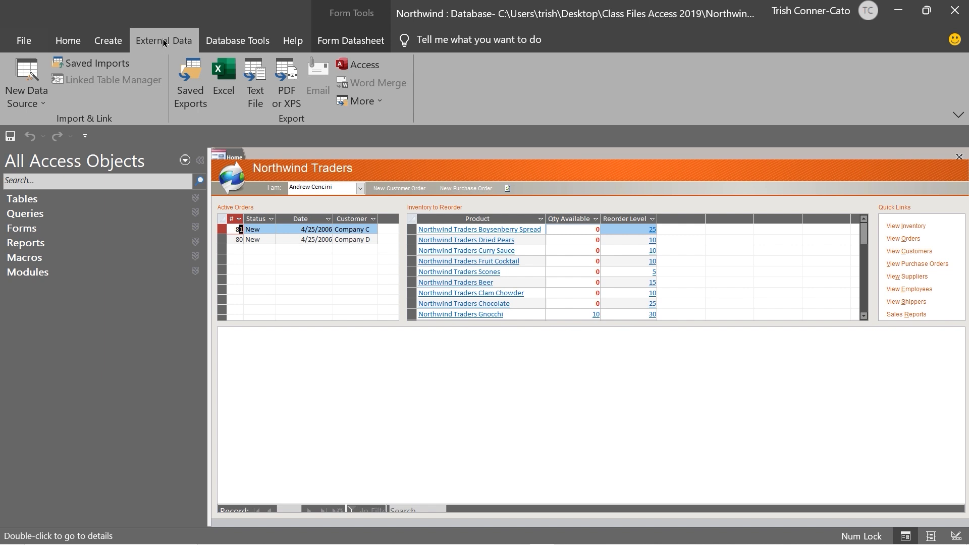
pyautogui.click(232, 44)
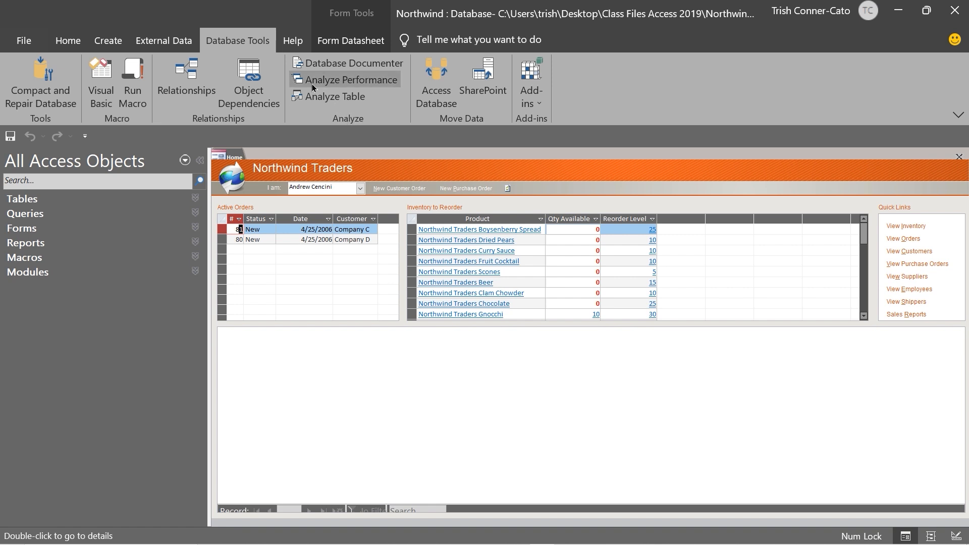
pyautogui.click(295, 42)
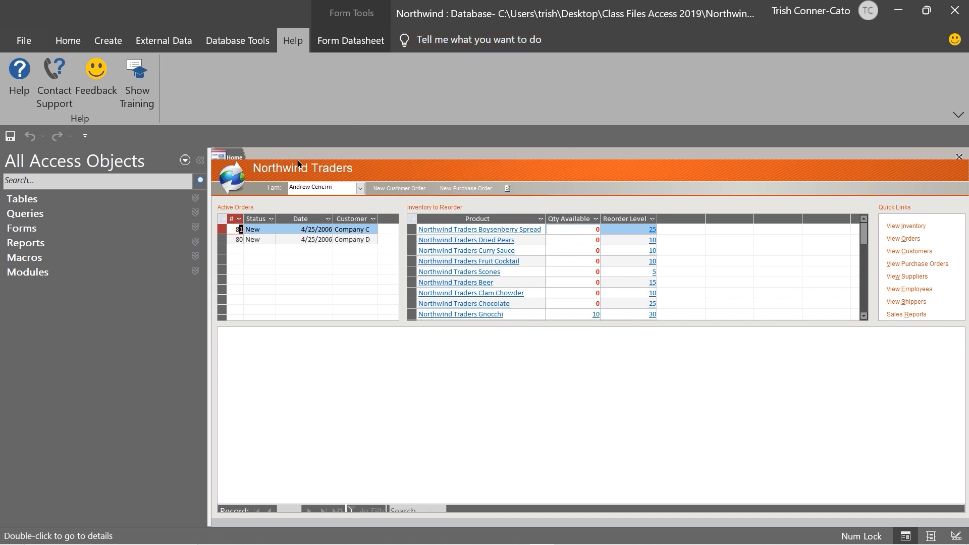
# Show the Form Datasheet commands, annotate the screen, and select order 81's Status cell
pyautogui.click(349, 44)
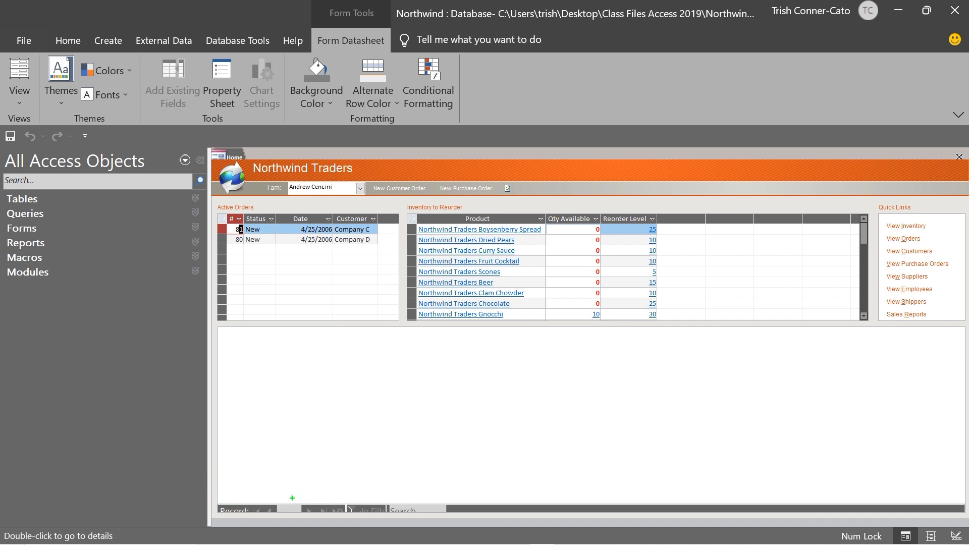
pyautogui.moveTo(292, 499); pyautogui.dragTo(292, 456)
pyautogui.hotkey('ctrl', '2')
pyautogui.moveTo(53, 522); pyautogui.dragTo(56, 461)
pyautogui.press('Escape')
pyautogui.click(242, 230)
pyautogui.click(262, 228)
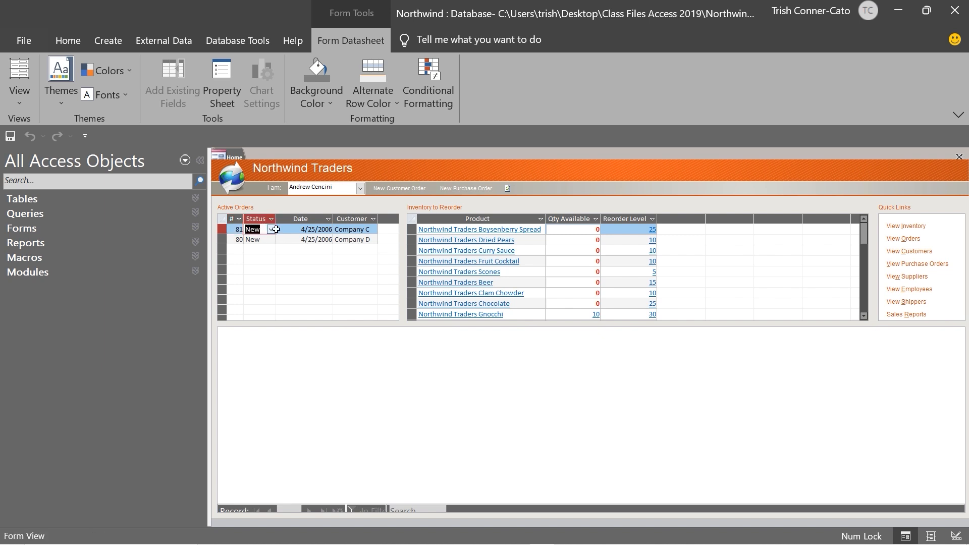
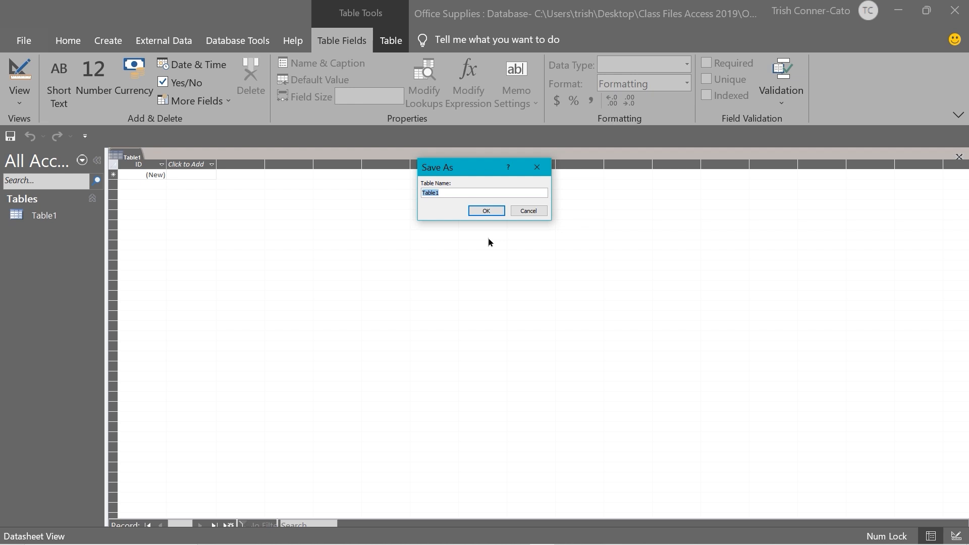
# Save the new table as tblCustomers and begin editing its ID field in Design view
pyautogui.write('tblCustomers')
pyautogui.click(486, 210)
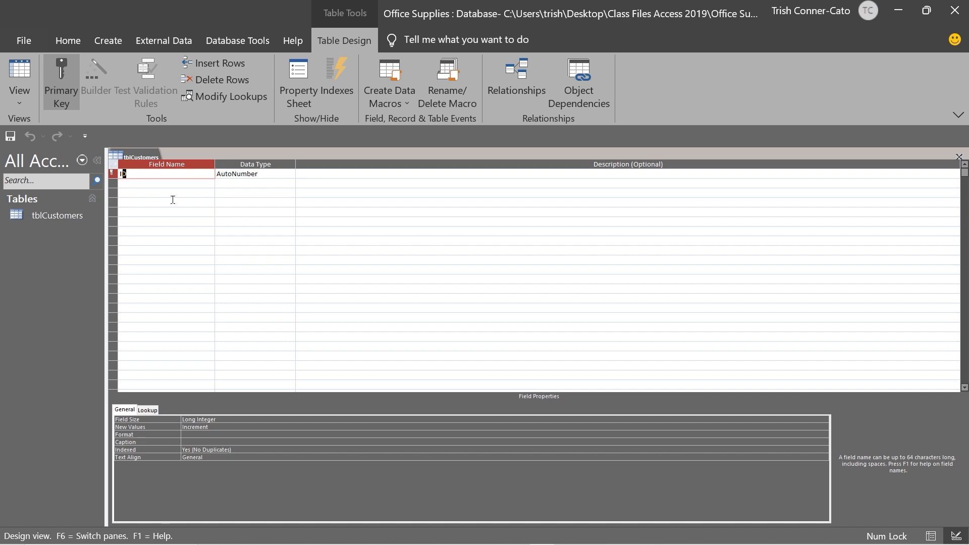
pyautogui.click(319, 175)
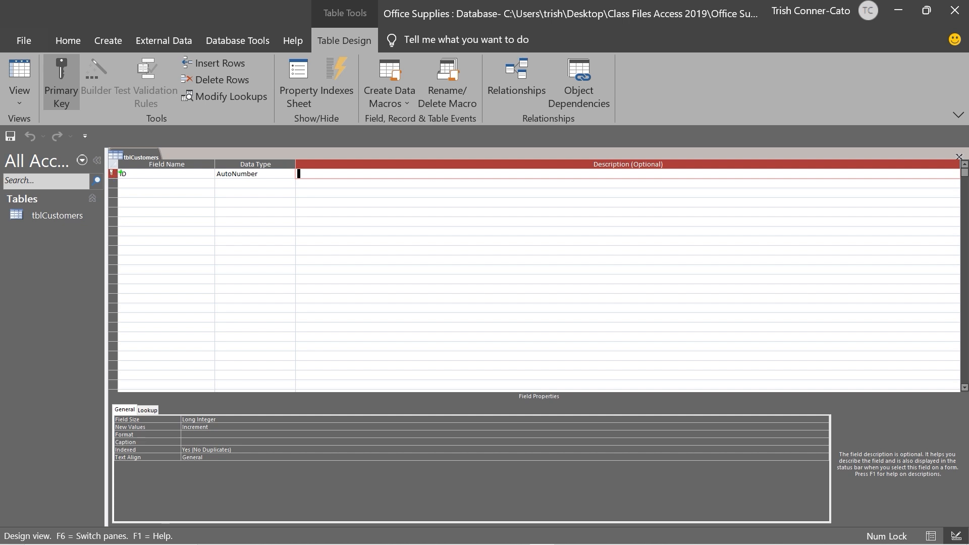
# Rename the ID primary key to CustomerID, keeping its AutoNumber data type
pyautogui.moveTo(121, 173); pyautogui.dragTo(188, 171)
pyautogui.moveTo(61, 113); pyautogui.dragTo(61, 165)
pyautogui.press('Escape')
pyautogui.click(119, 173)
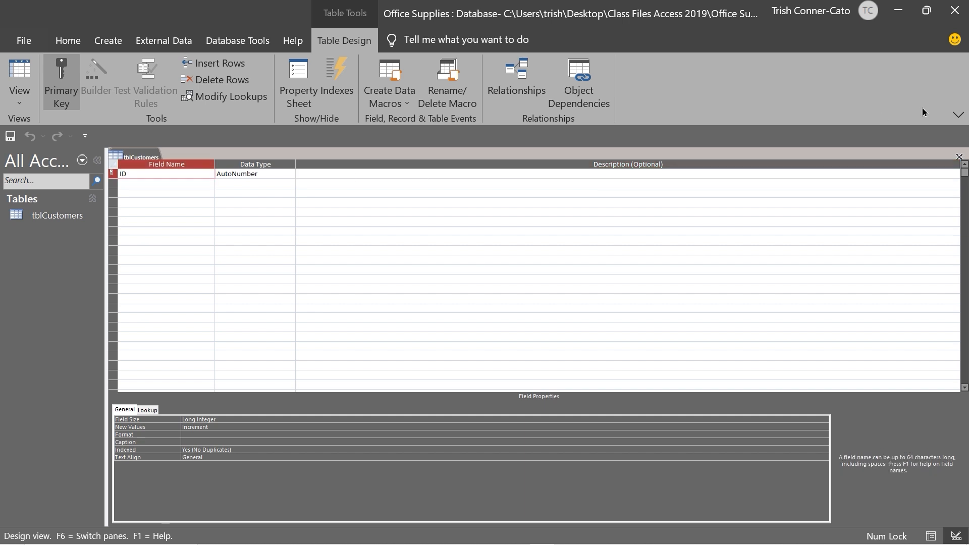
pyautogui.write('Customer')
pyautogui.click(276, 173)
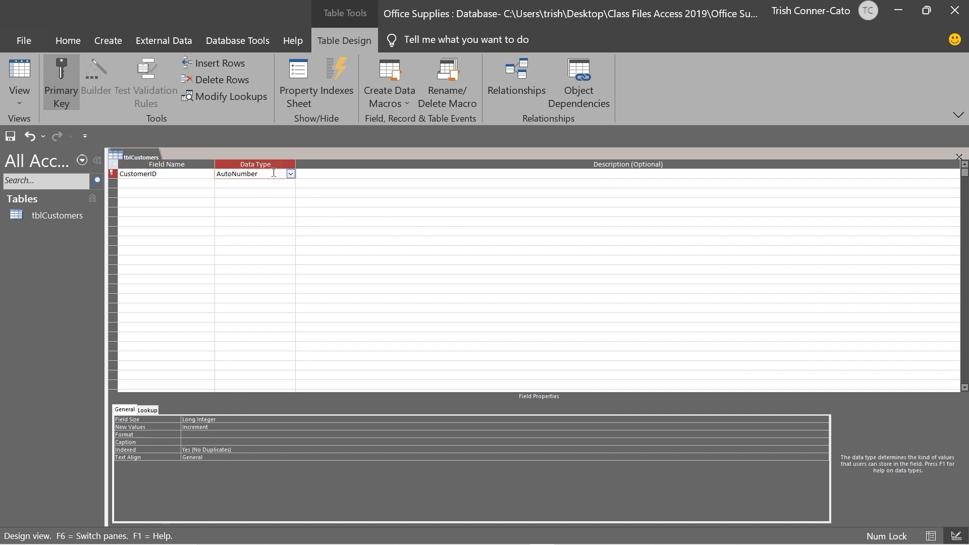
pyautogui.click(129, 183)
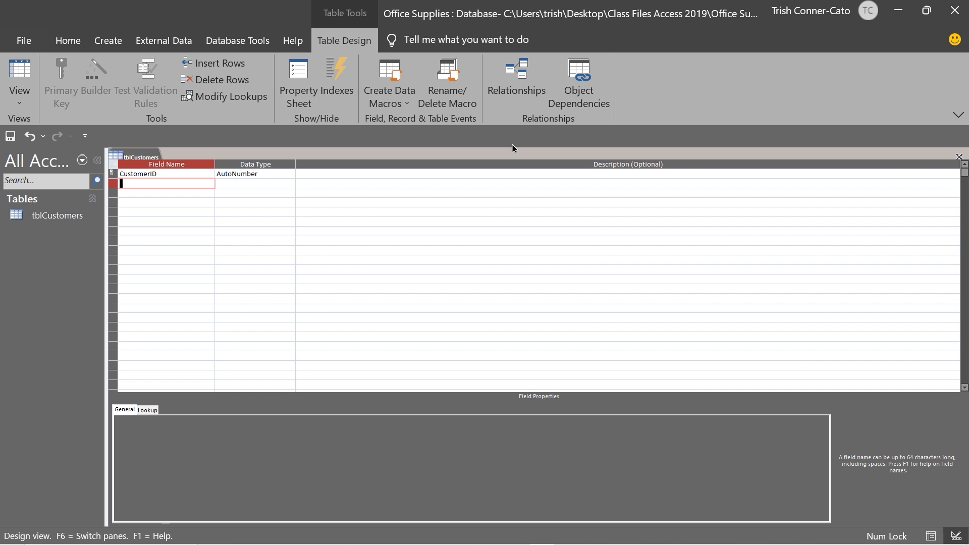
# Add Short Text fields CompanyName, Address1, Address2 and City
pyautogui.write('CompanyName')
pyautogui.press('Tab')
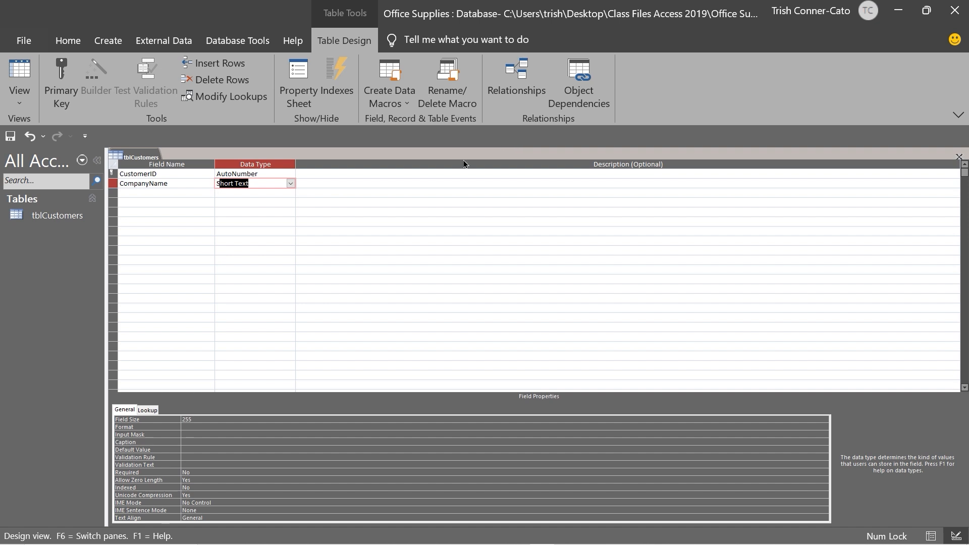
pyautogui.click(147, 193)
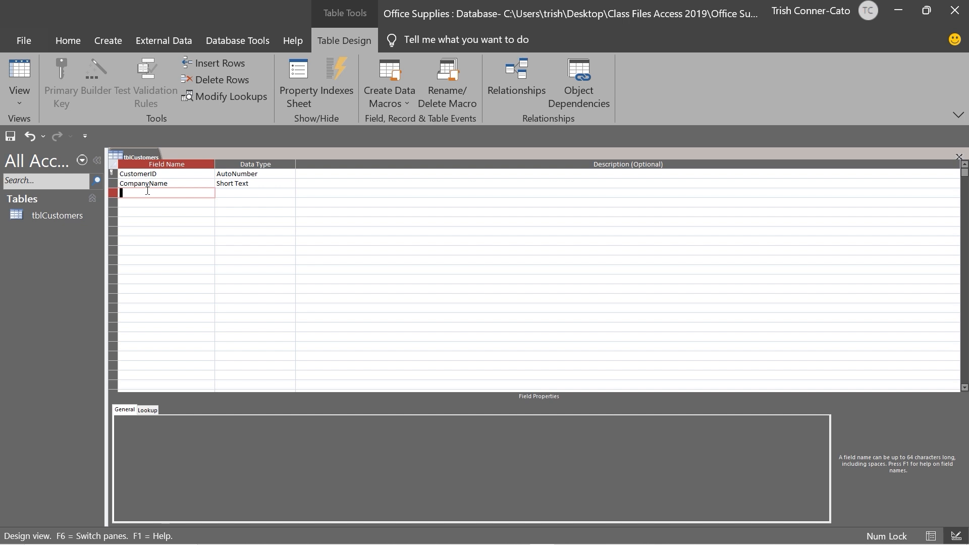
pyautogui.write('Address1')
pyautogui.press('Tab')
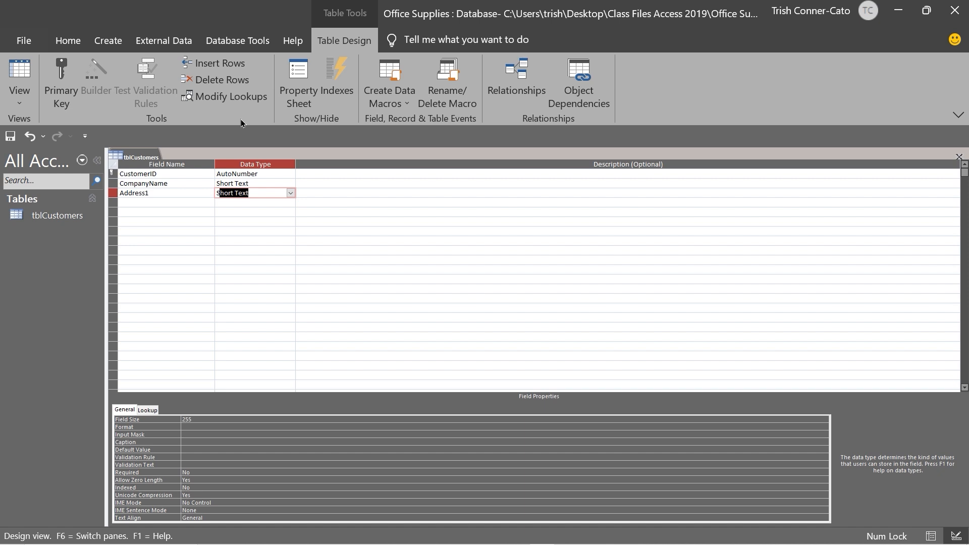
pyautogui.click(136, 202)
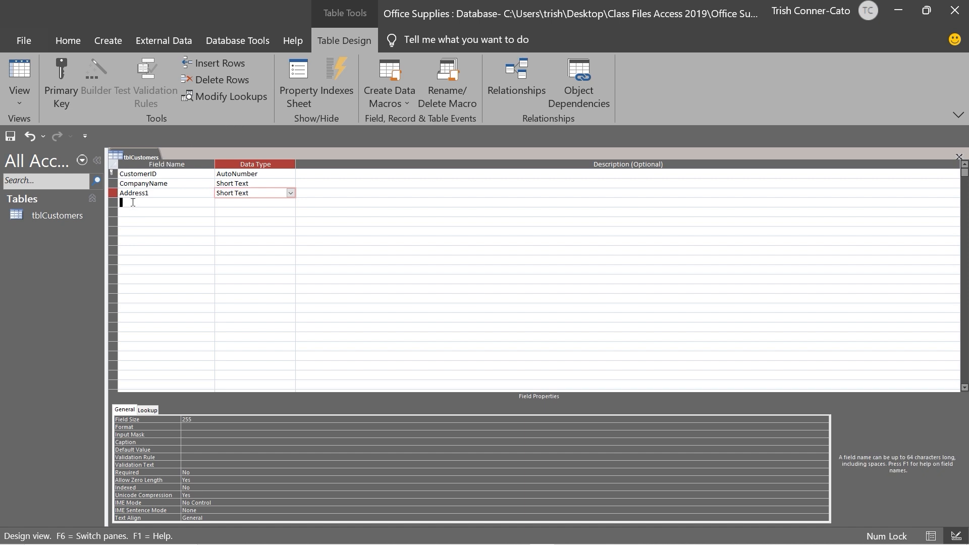
pyautogui.write('Address2')
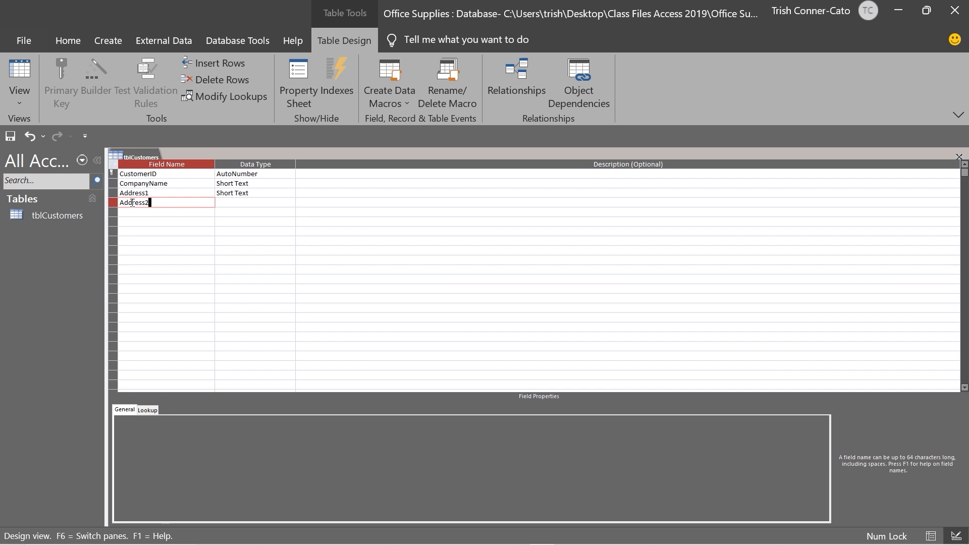
pyautogui.press('Tab')
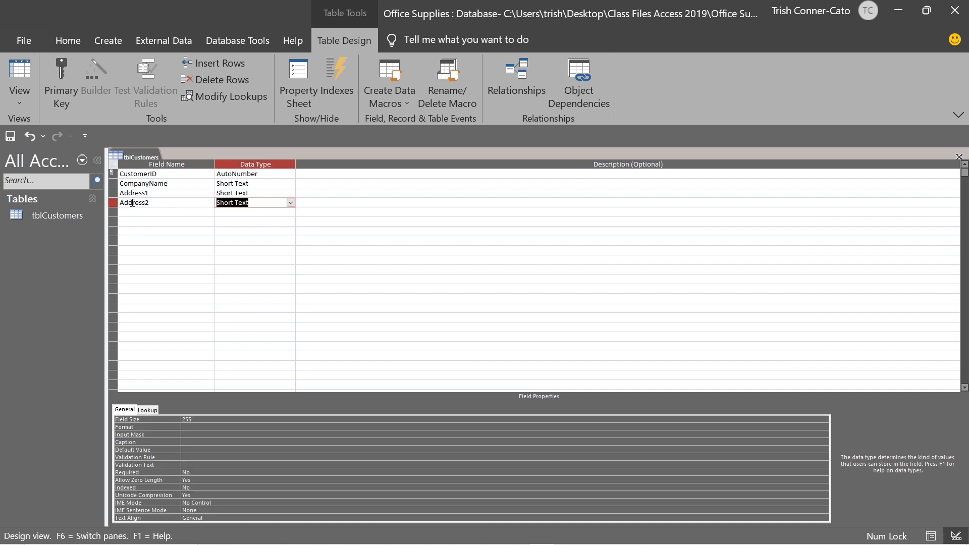
pyautogui.press('Tab')
pyautogui.press('Tab')
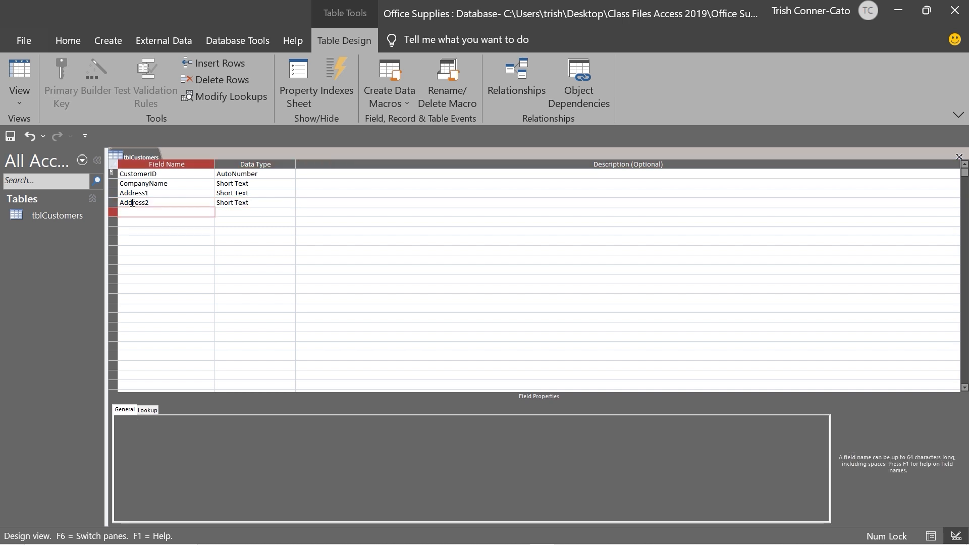
pyautogui.write('City')
pyautogui.press('Tab')
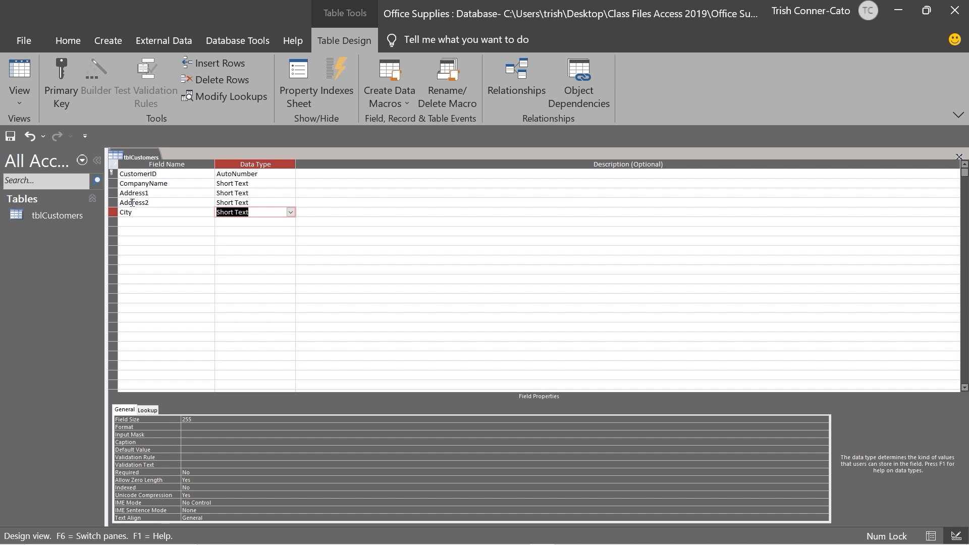
pyautogui.press('Tab')
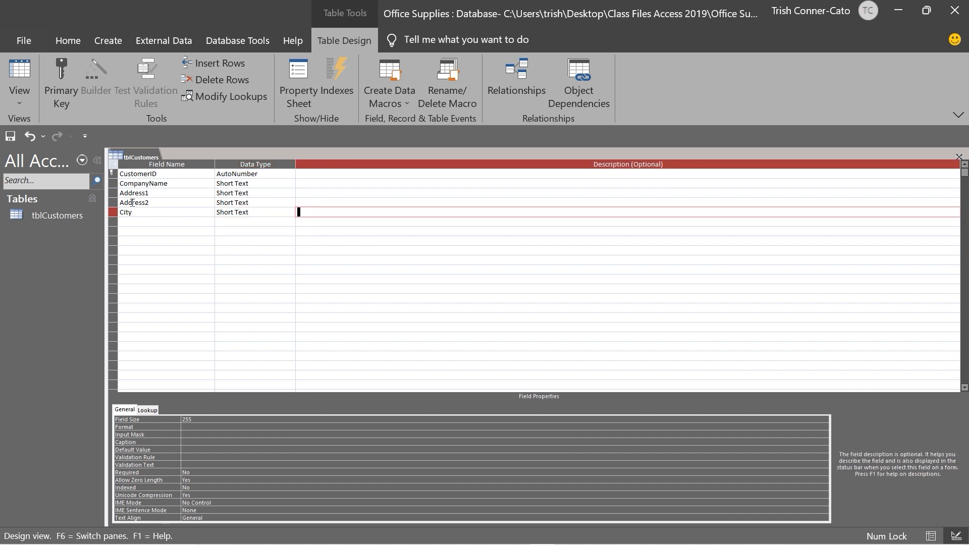
# Add Short Text fields State, Zip, Phone and Email
pyautogui.press('Tab')
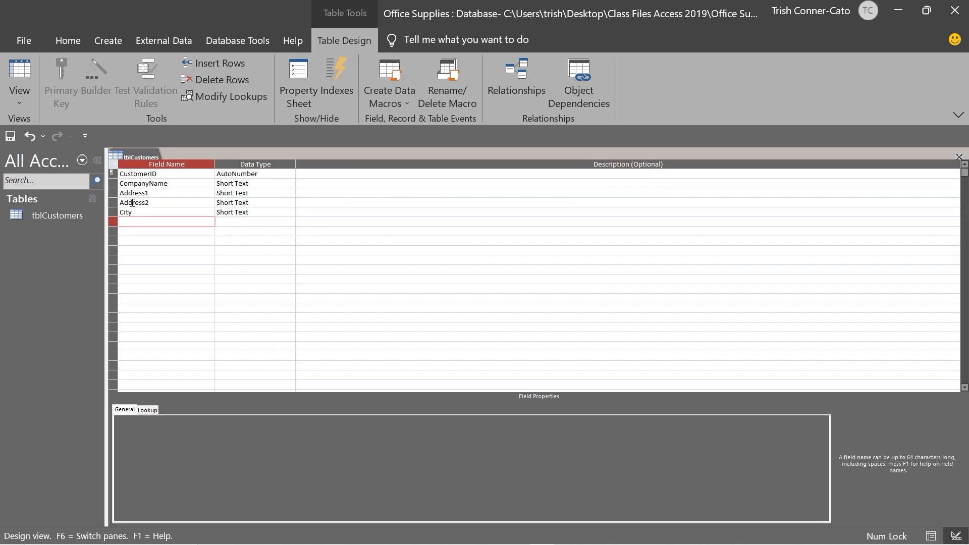
pyautogui.write('State')
pyautogui.press('Tab')
pyautogui.press('Tab')
pyautogui.press('Tab')
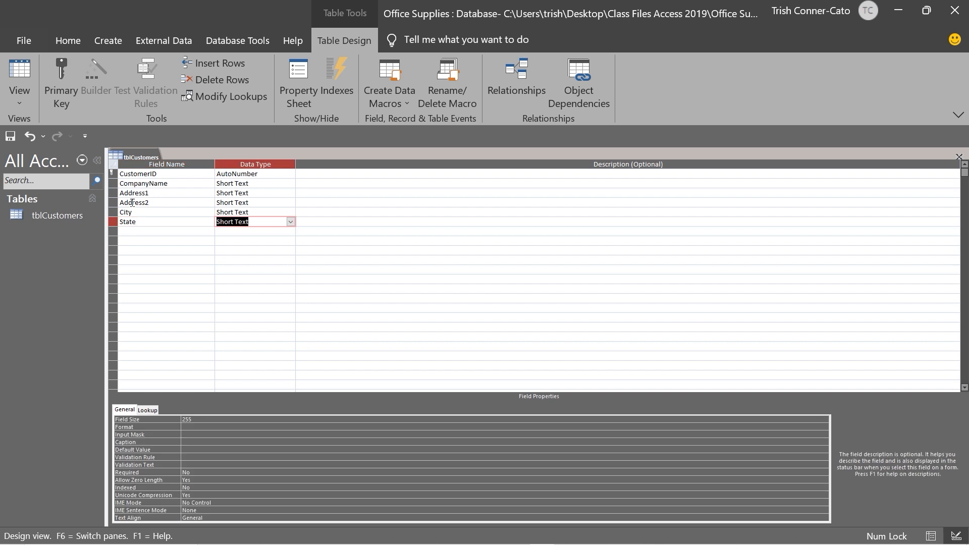
pyautogui.write('Zip')
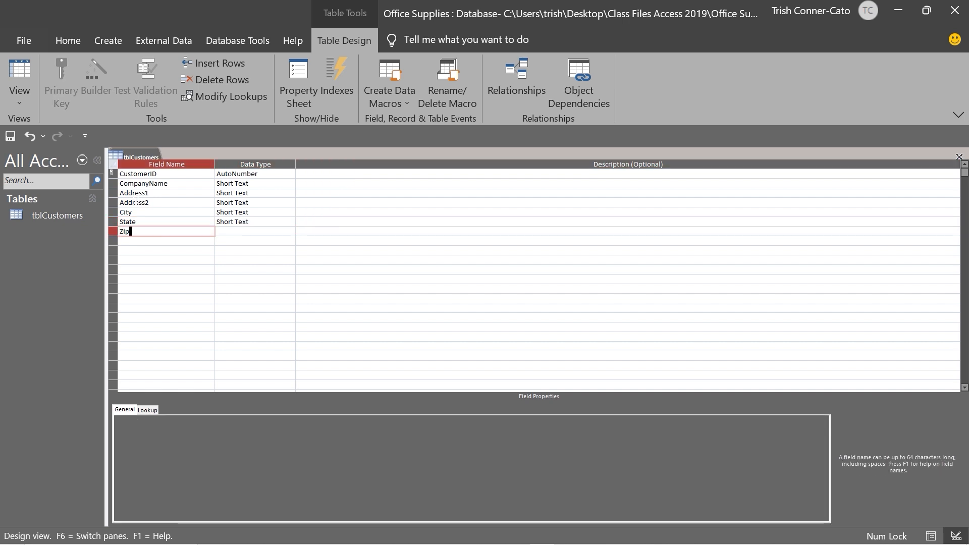
pyautogui.press('Tab')
pyautogui.press('Tab')
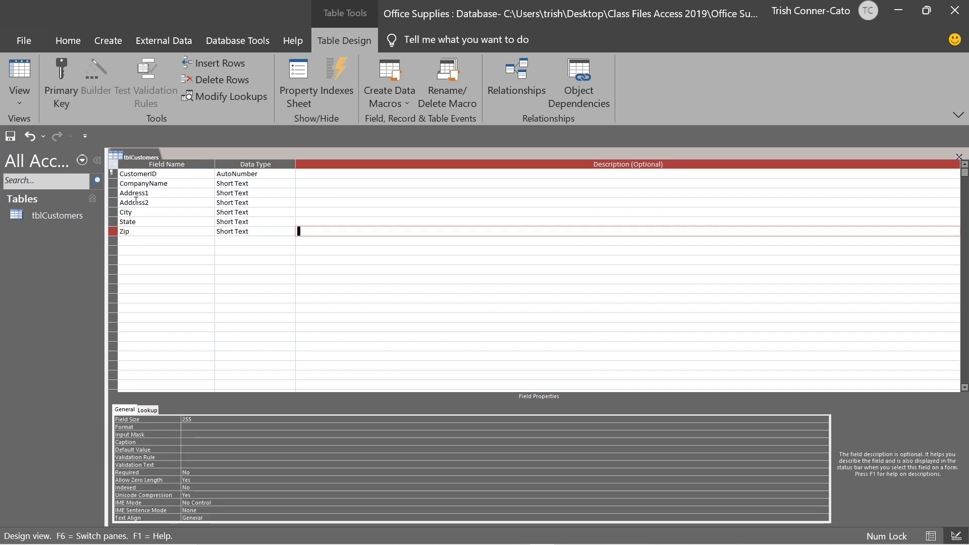
pyautogui.press('Tab')
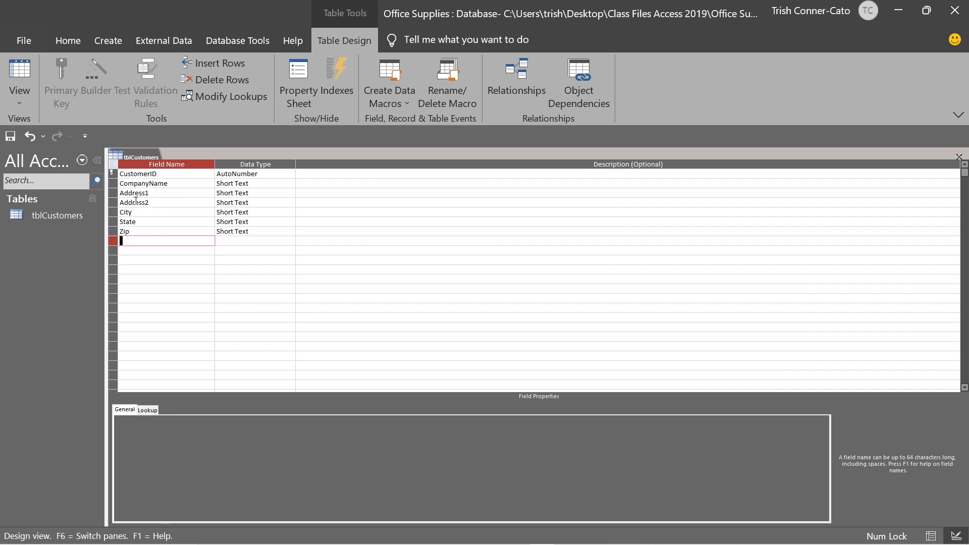
pyautogui.write('Phone')
pyautogui.press('Tab')
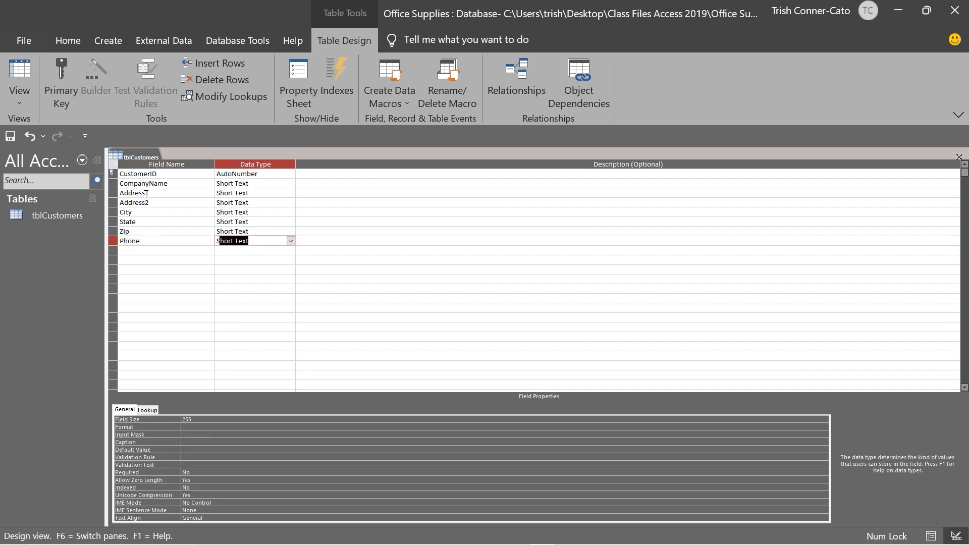
pyautogui.press('Tab')
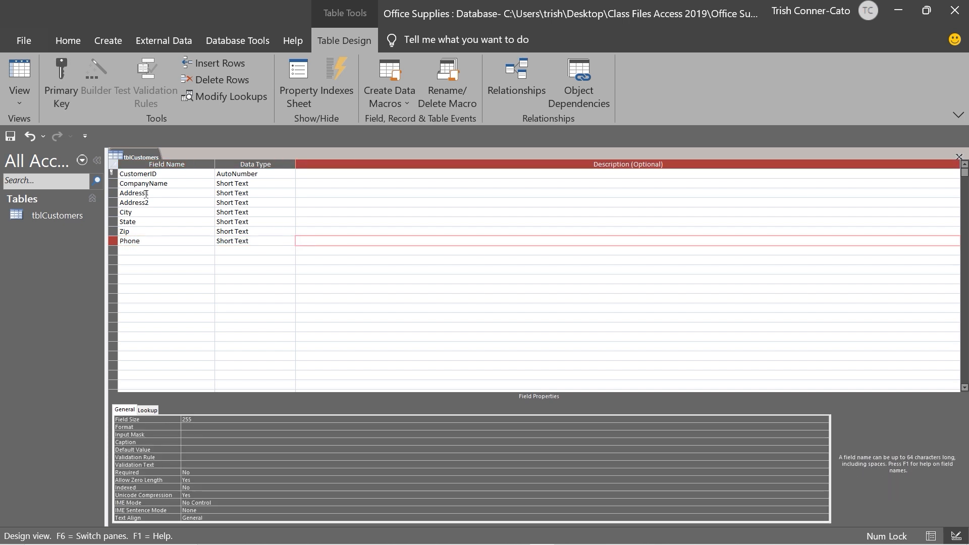
pyautogui.press('Tab')
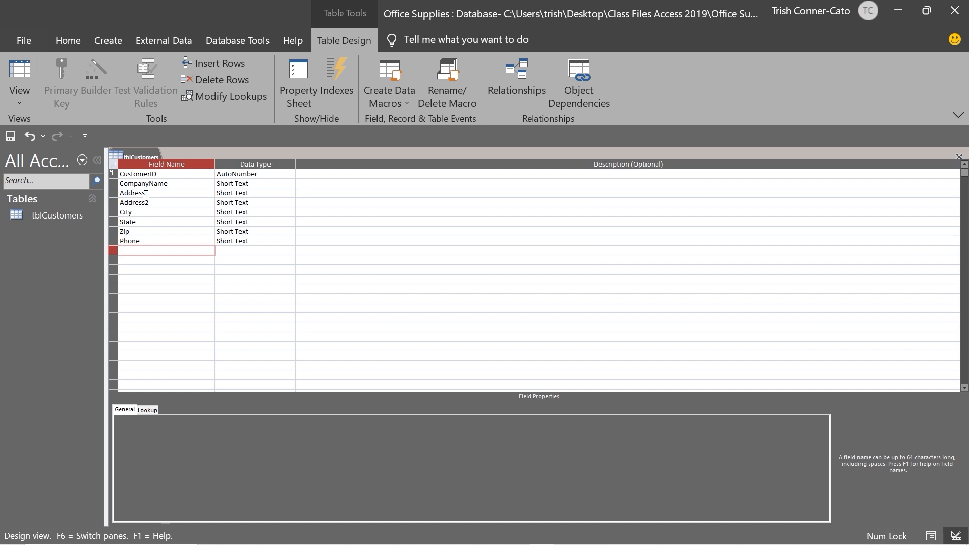
pyautogui.write('Email')
pyautogui.press('Tab')
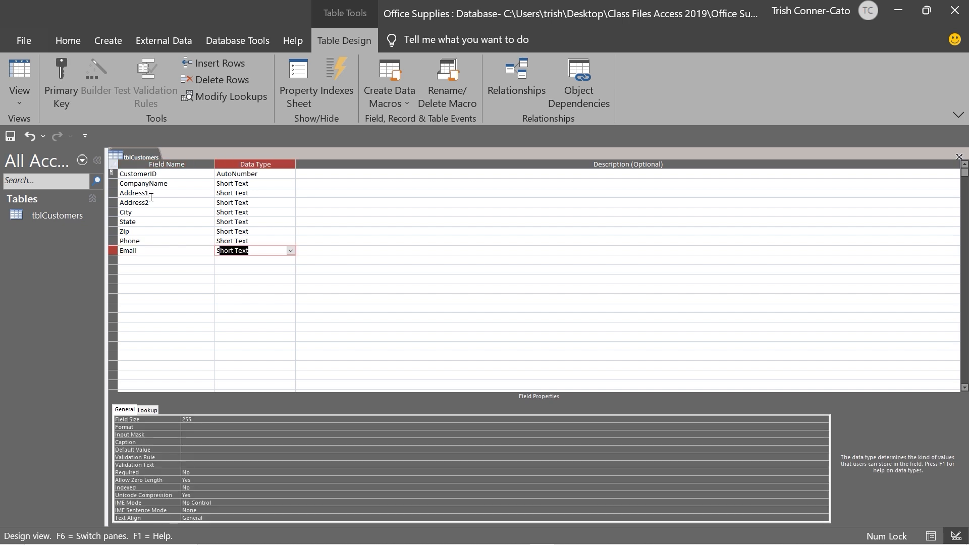
# Change the Email field's data type to Hyperlink
pyautogui.click(290, 252)
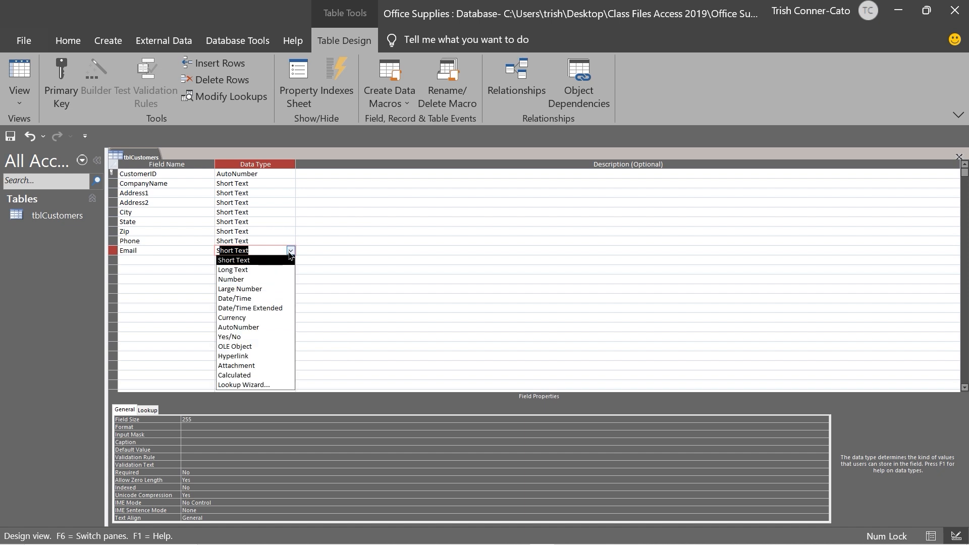
pyautogui.click(257, 356)
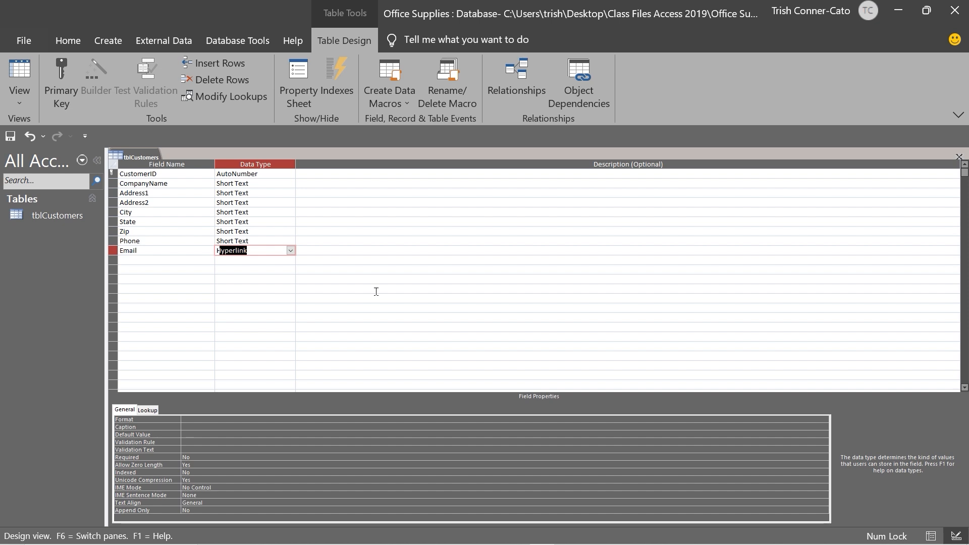
pyautogui.press('Tab')
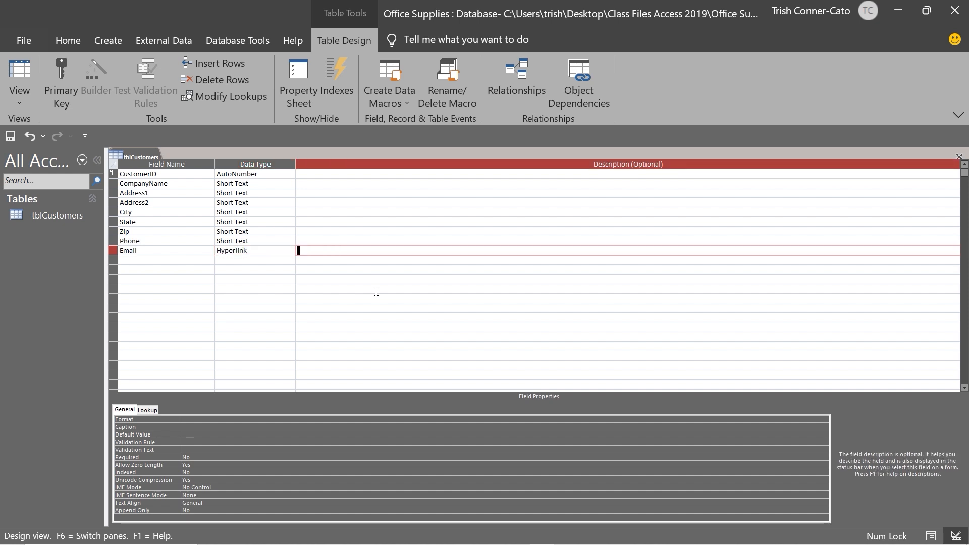
pyautogui.press('Tab')
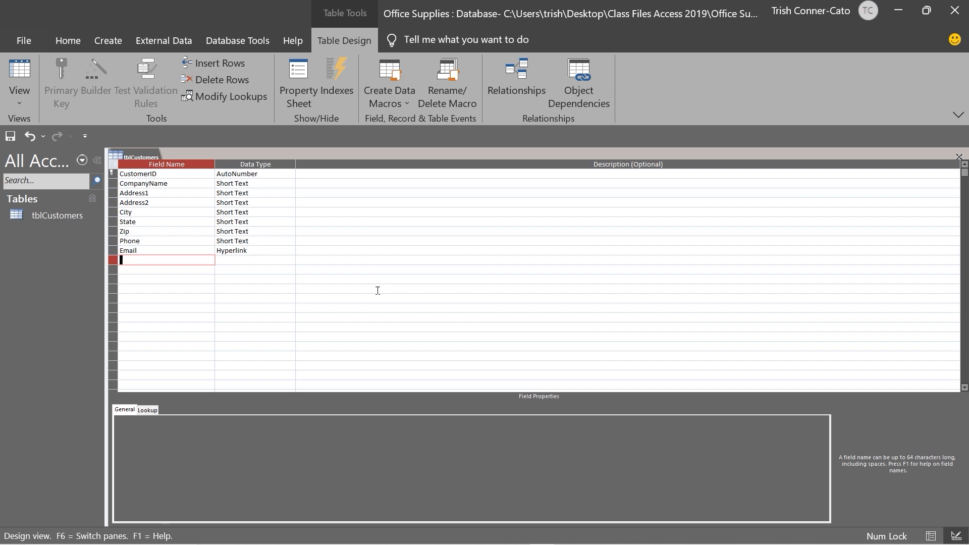
# Add an Active field with the Yes/No data type
pyautogui.write('Active')
pyautogui.press('Tab')
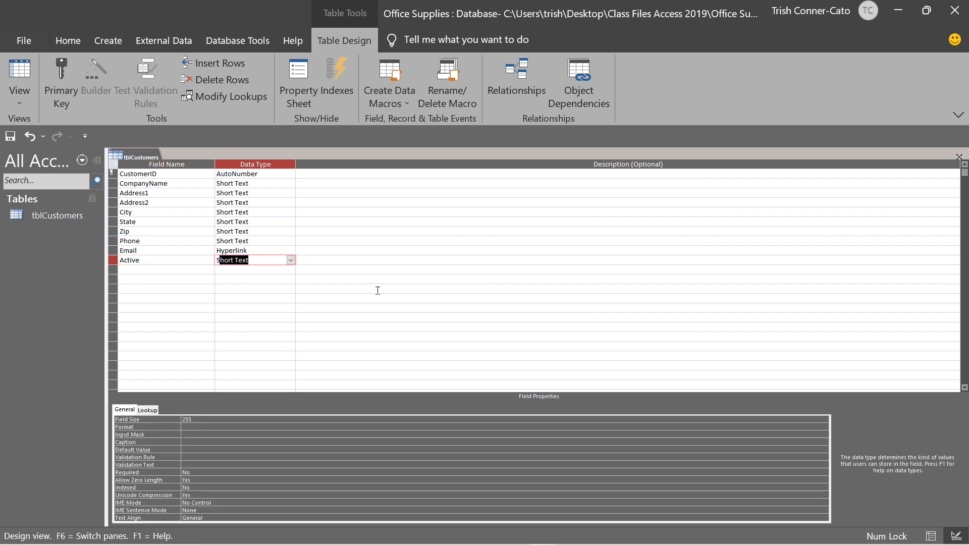
pyautogui.click(291, 260)
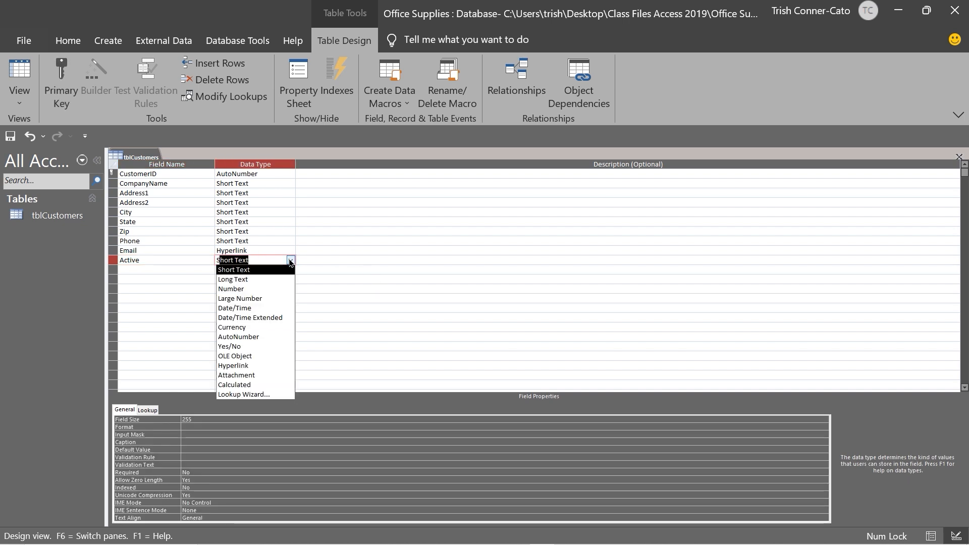
pyautogui.click(253, 347)
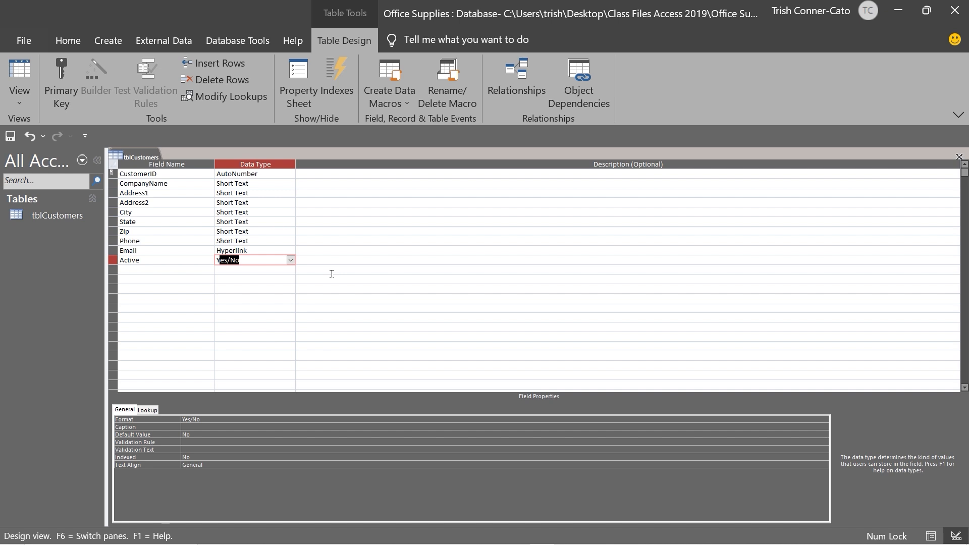
# Add an Employee field with the Short Text data type after Active
pyautogui.click(153, 268)
pyautogui.write('Em')
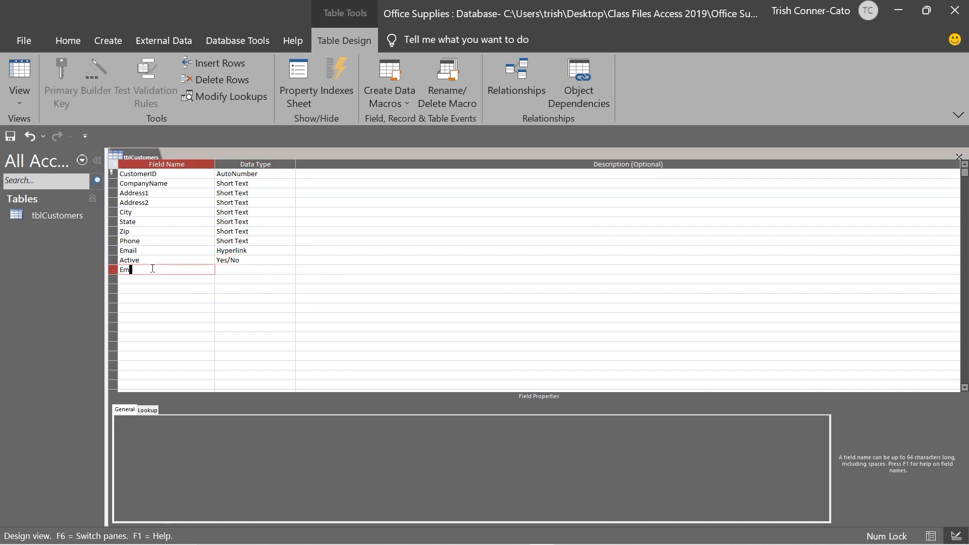
pyautogui.write('ployee')
pyautogui.press('Tab')
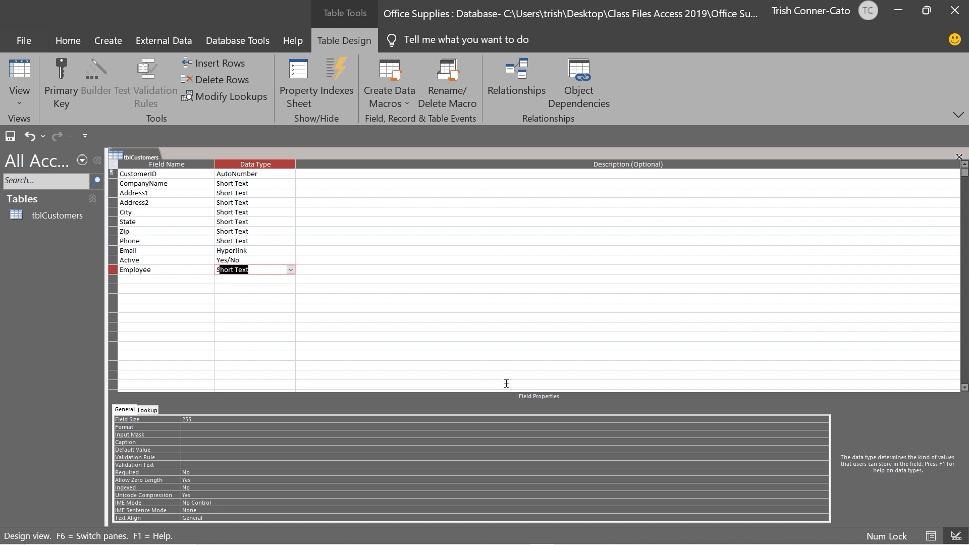
pyautogui.moveTo(536, 386); pyautogui.dragTo(536, 318)
pyautogui.press('Escape')
pyautogui.click(170, 219)
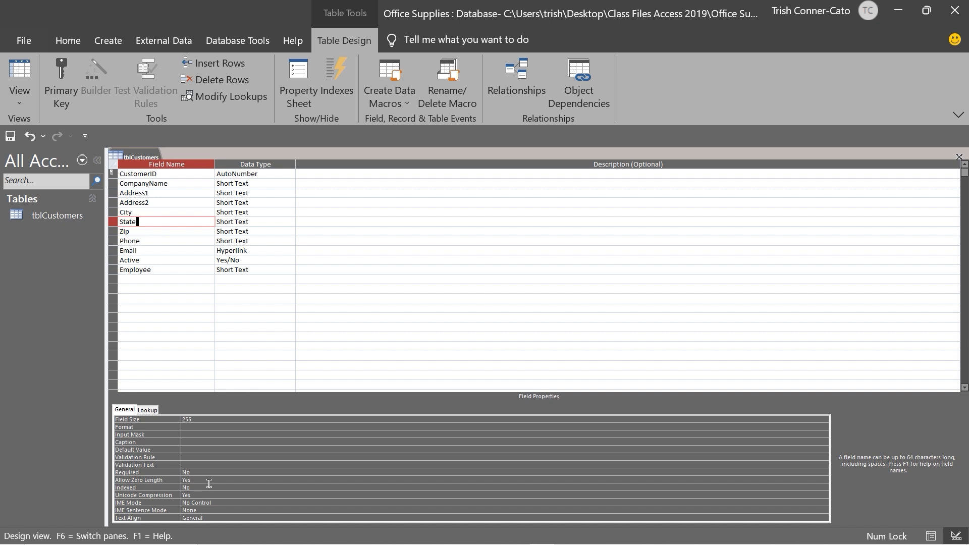
# Give State a field size of 2 and a > format for uppercase display
pyautogui.click(198, 416)
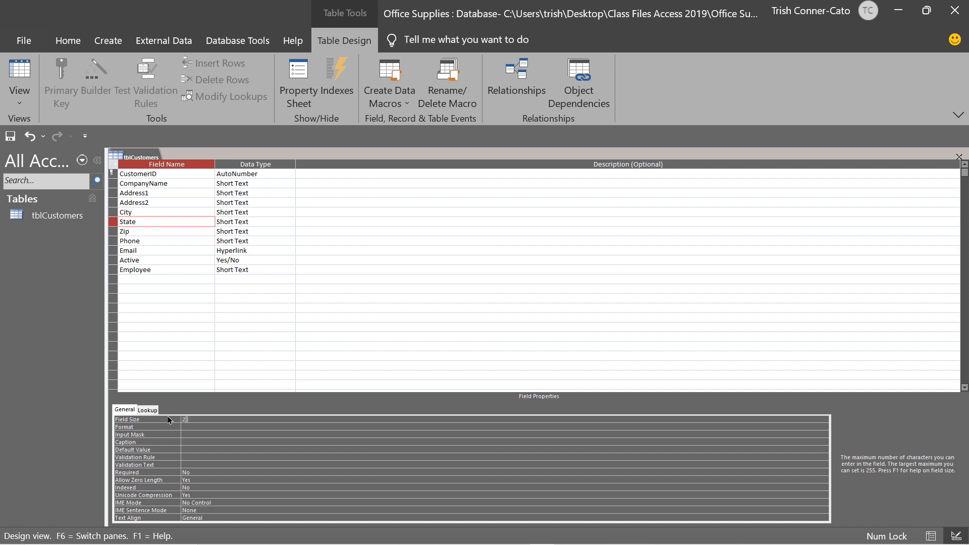
pyautogui.press('Return')
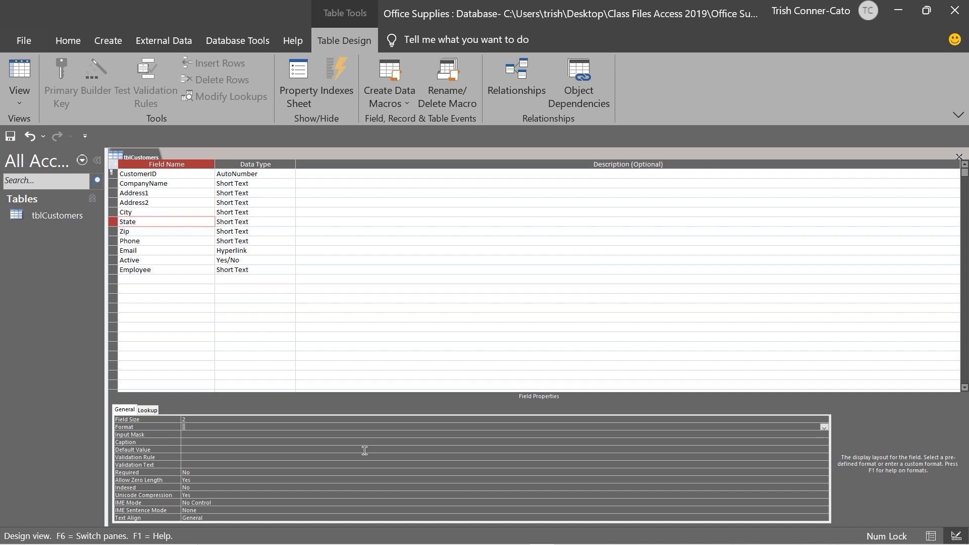
pyautogui.write('>')
pyautogui.click(148, 240)
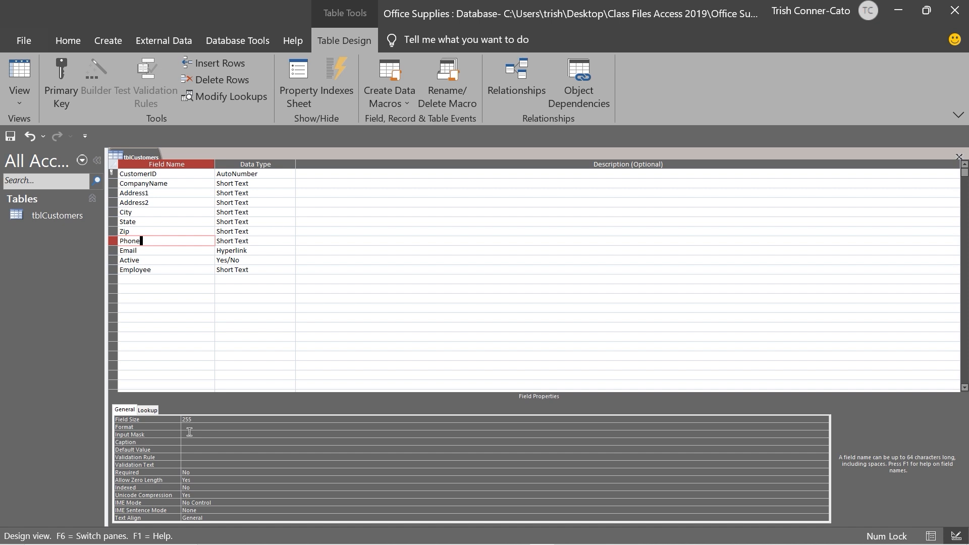
pyautogui.click(183, 436)
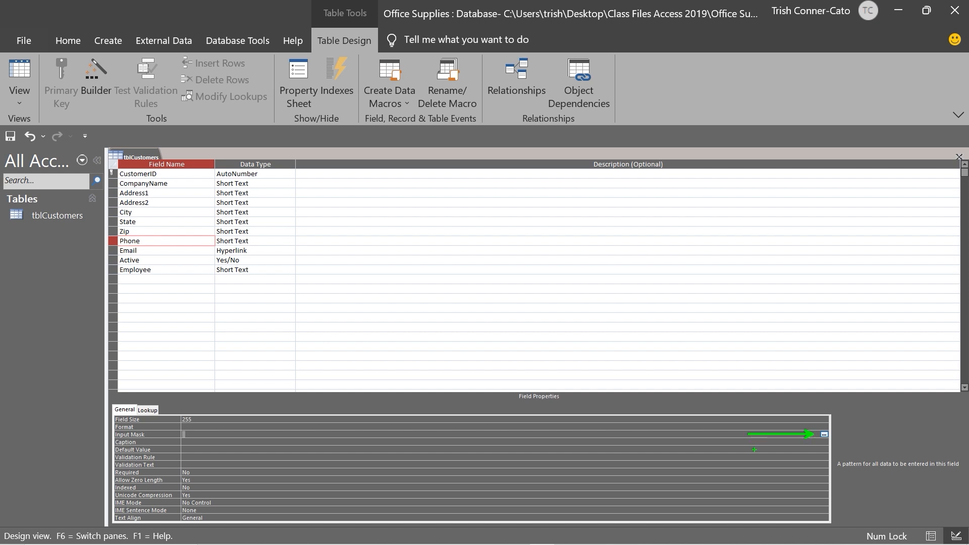
# Launch the Input Mask Wizard for Phone, saving the table when prompted
pyautogui.click(823, 435)
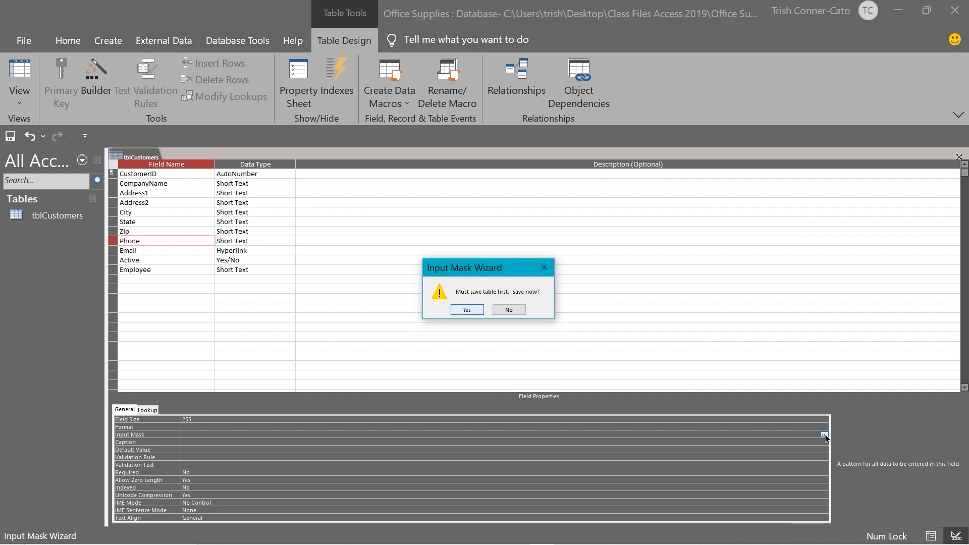
pyautogui.click(466, 310)
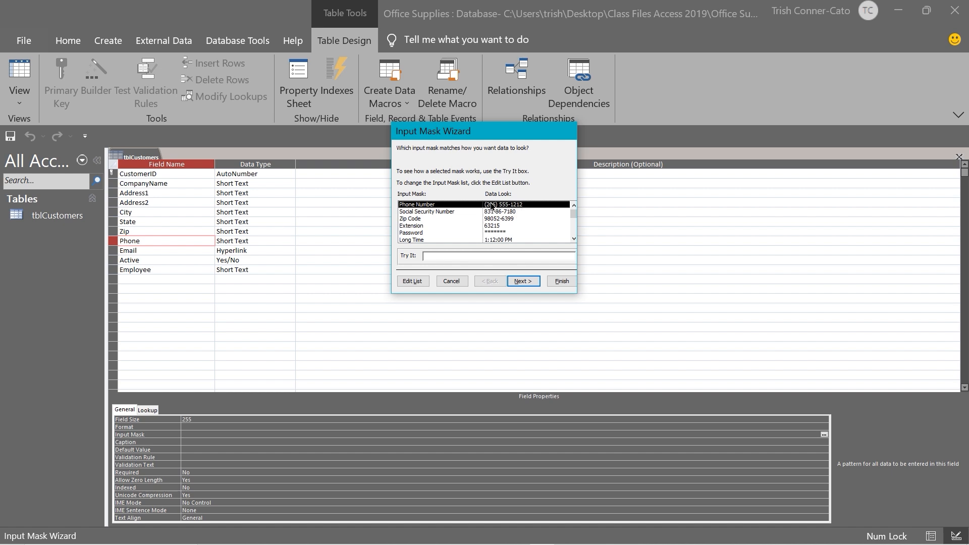
pyautogui.click(523, 282)
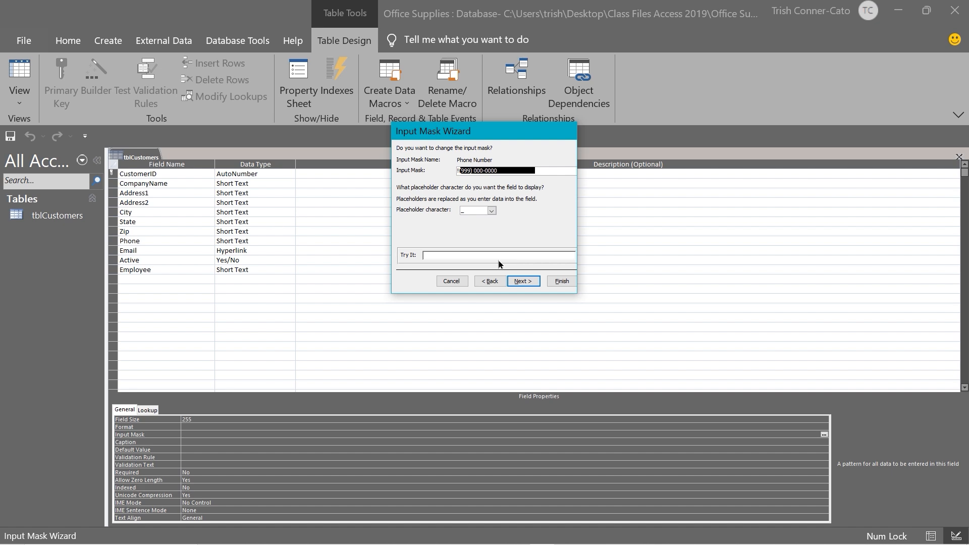
pyautogui.click(462, 170)
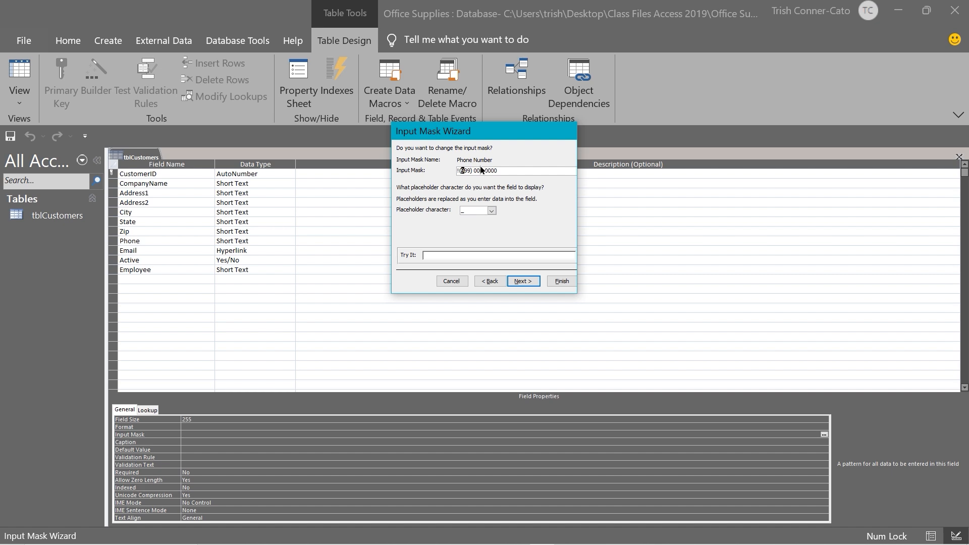
pyautogui.press('Delete')
pyautogui.write('00)')
pyautogui.click(525, 283)
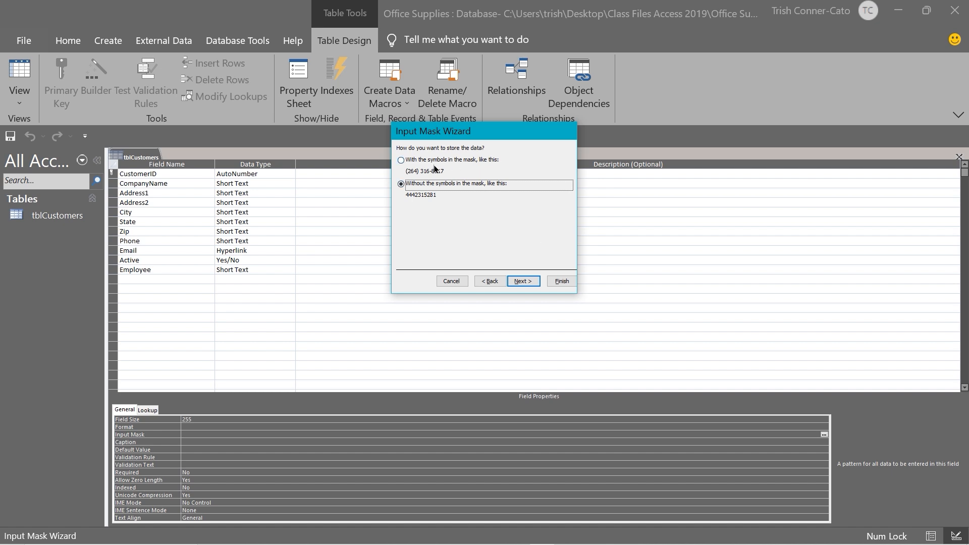
# Finish the wizard, storing phone numbers with the mask symbols
pyautogui.click(401, 160)
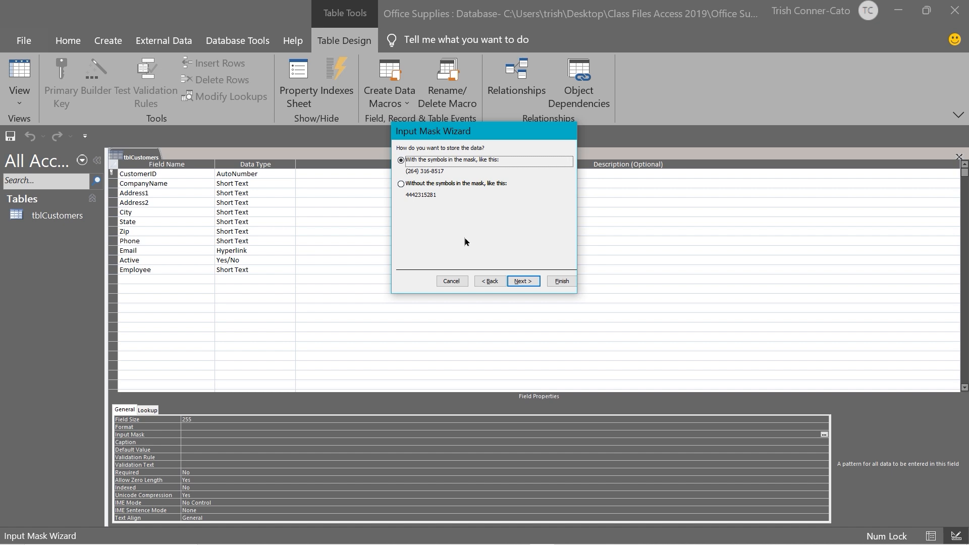
pyautogui.click(522, 281)
pyautogui.click(561, 281)
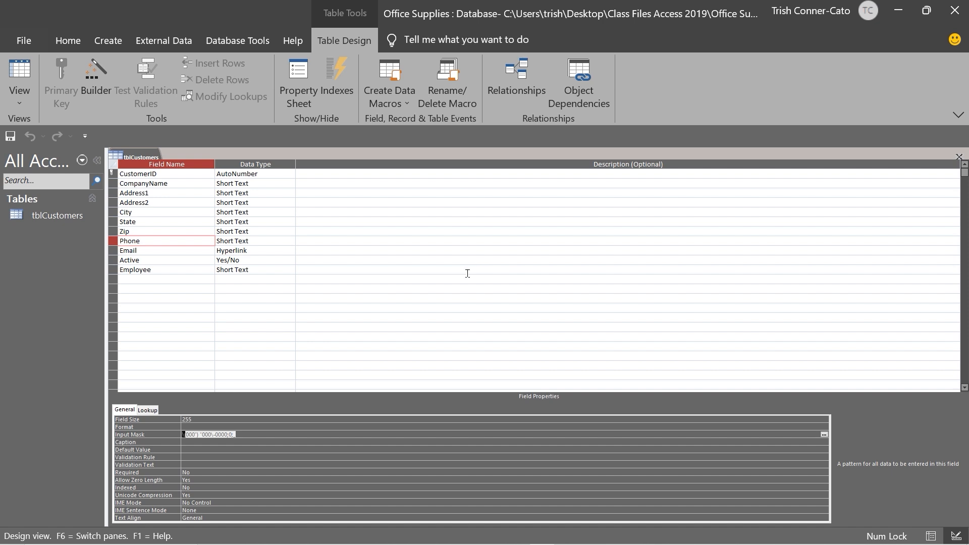
pyautogui.click(329, 455)
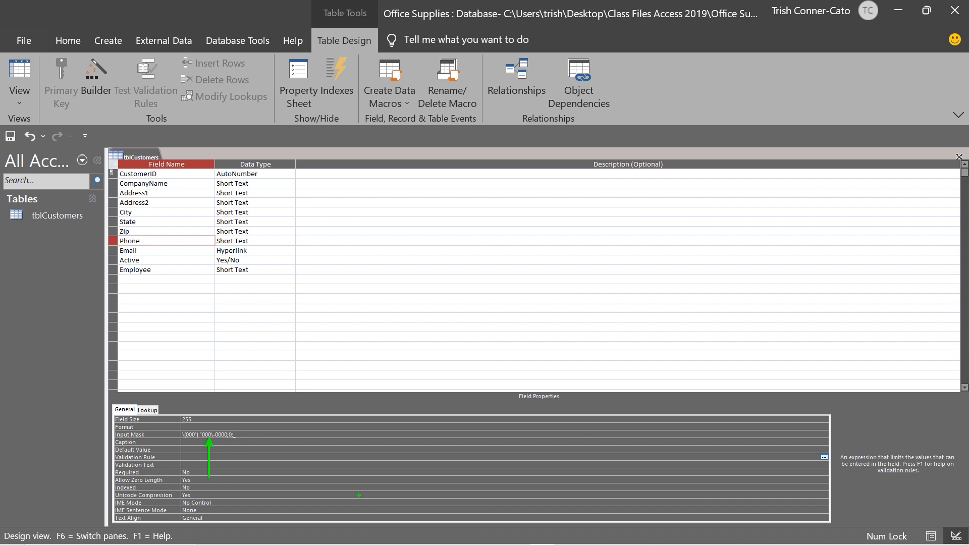
pyautogui.press('Escape')
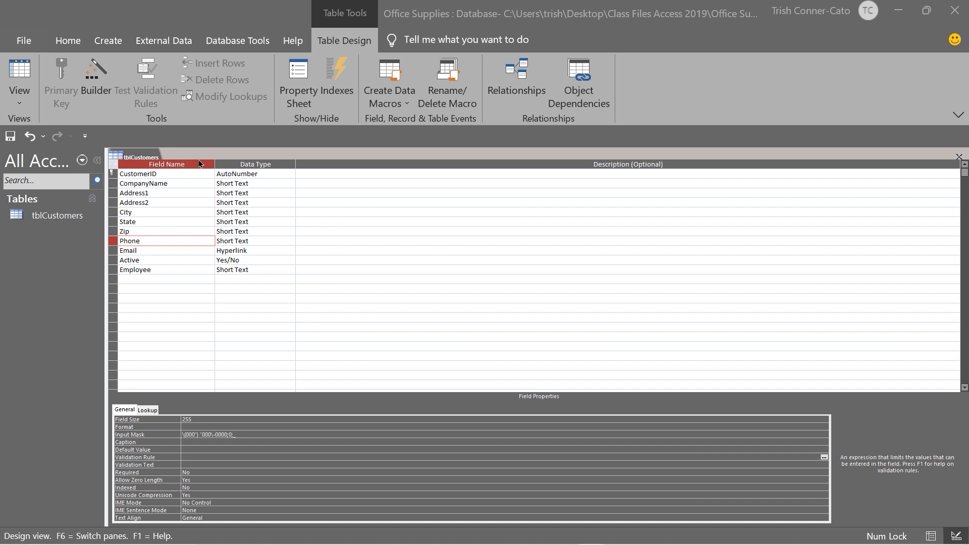
# Close tblCustomers and save its design changes
pyautogui.rightClick(133, 158)
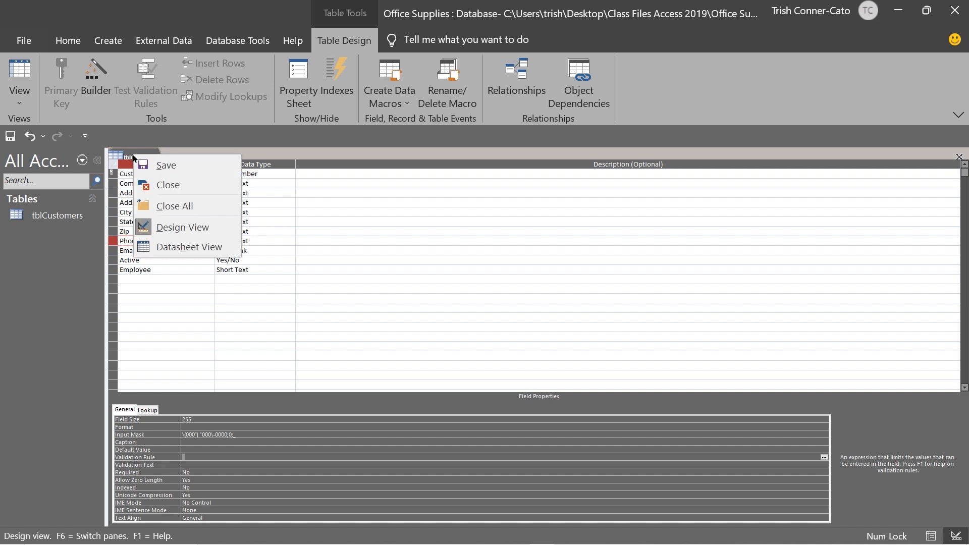
pyautogui.click(163, 186)
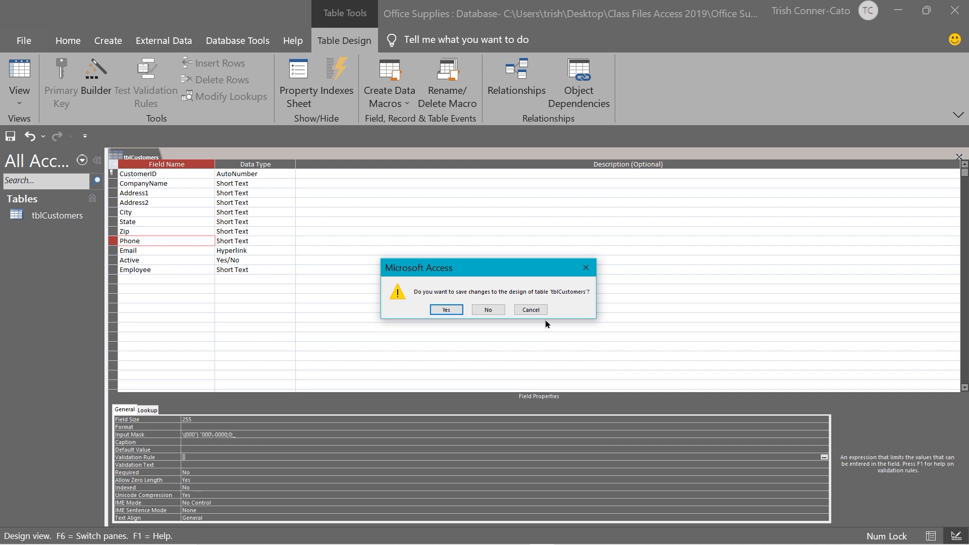
pyautogui.click(446, 310)
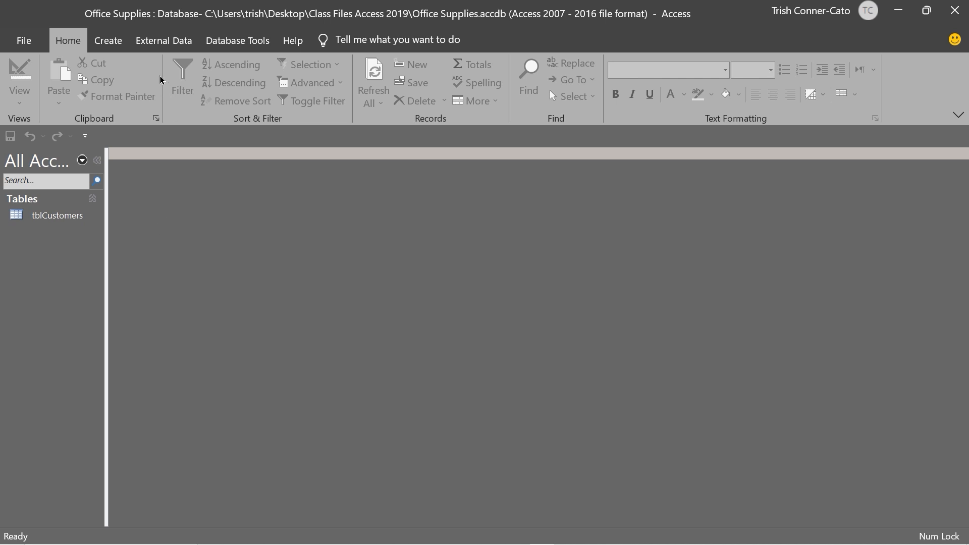
# Create a new blank table in Design view with Create > Table Design
pyautogui.click(122, 49)
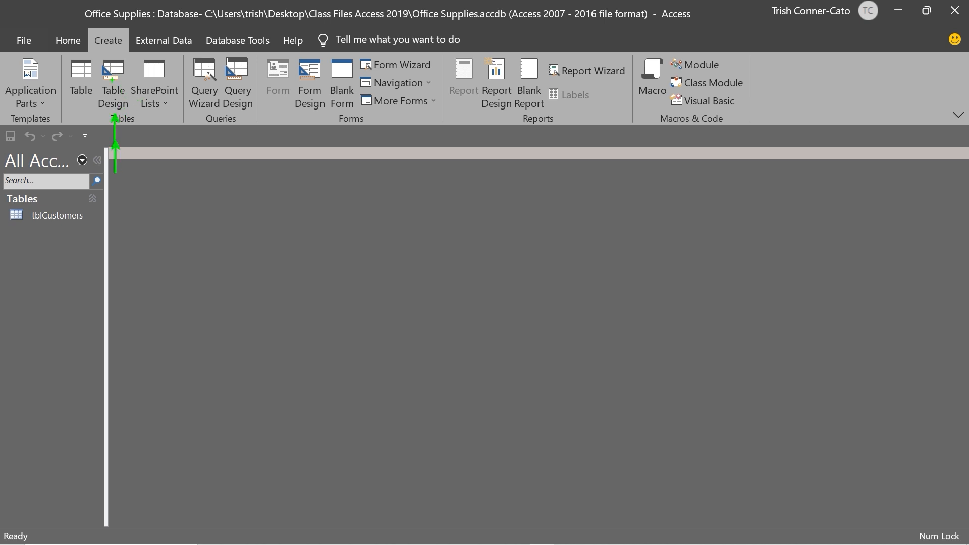
pyautogui.click(112, 83)
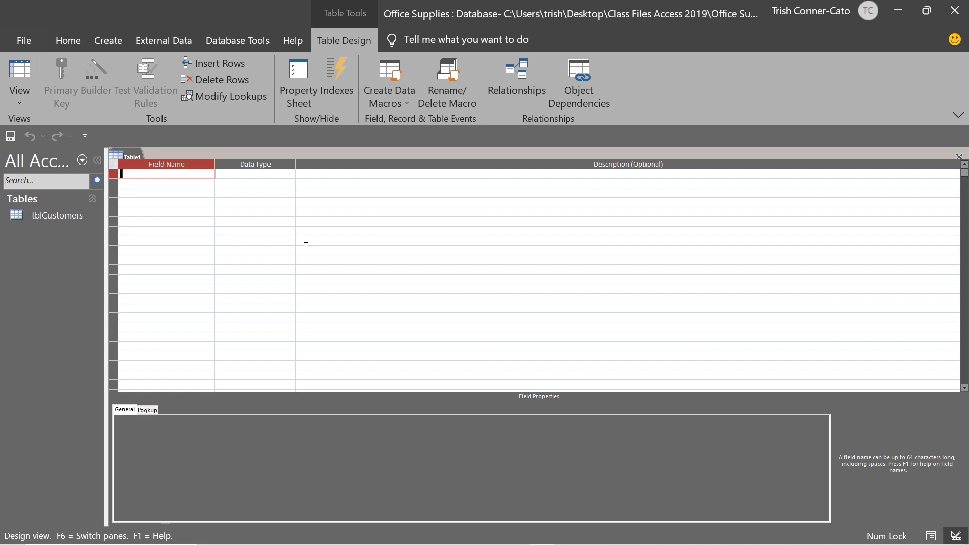
# Add EmployeeID as an AutoNumber field and EmployeeLast as a Short Text field
pyautogui.write('EmployeeID')
pyautogui.press('Tab')
pyautogui.write('a')
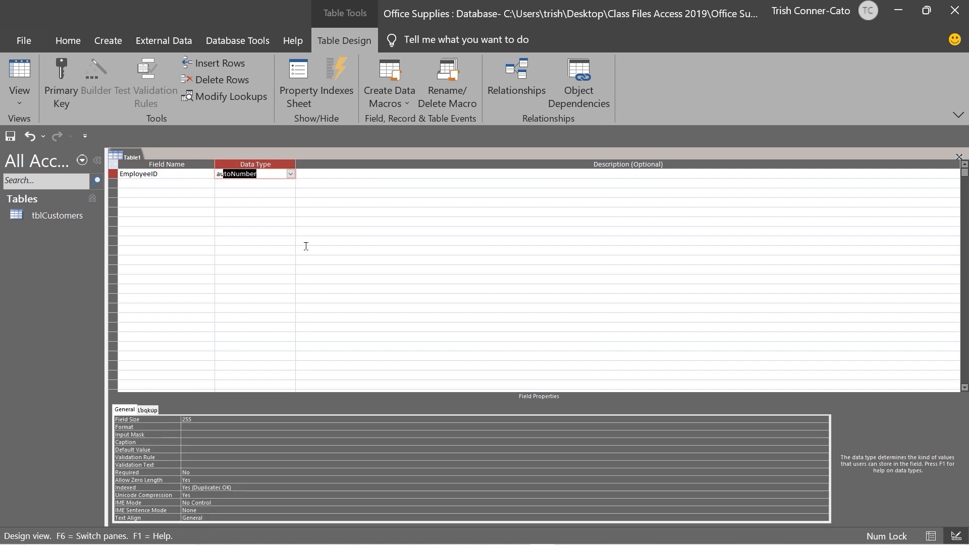
pyautogui.press('Tab')
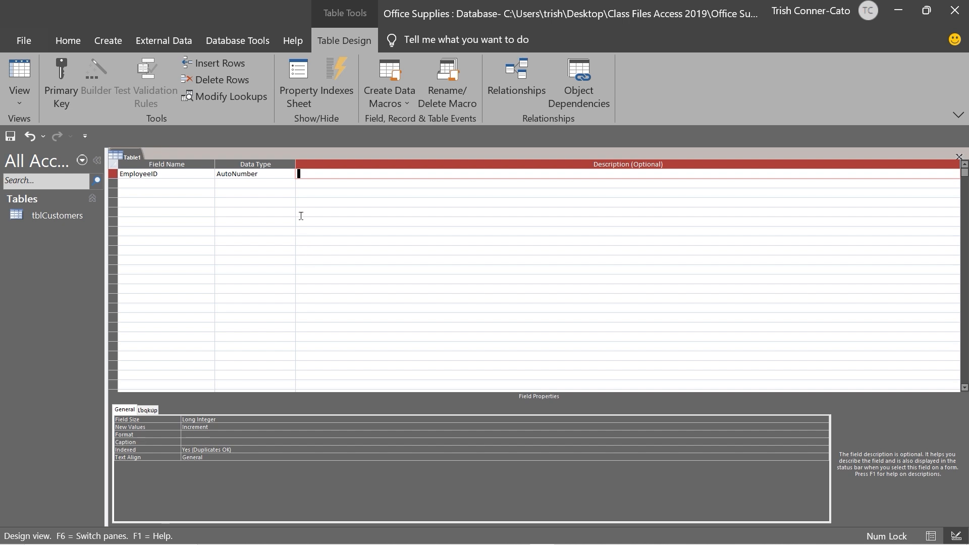
pyautogui.click(190, 183)
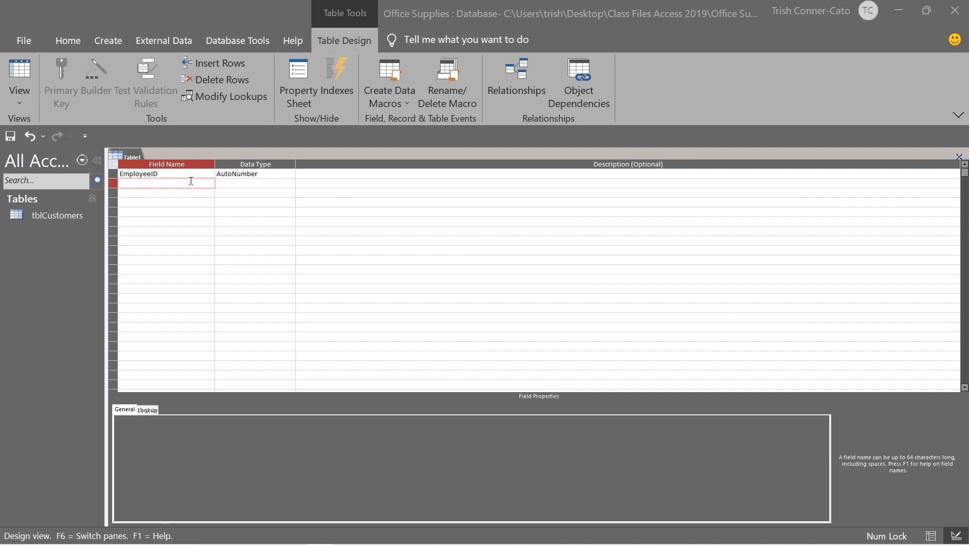
pyautogui.click(190, 181)
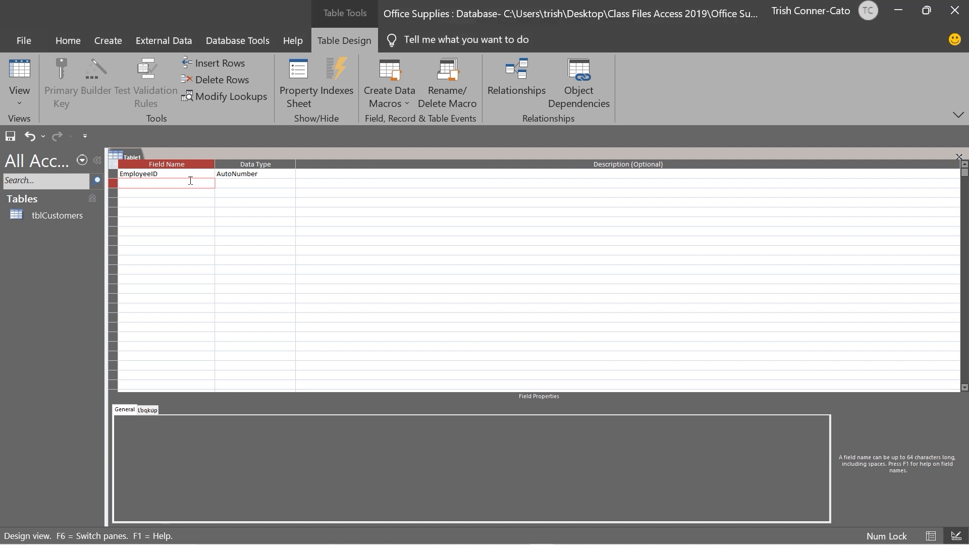
pyautogui.write('EmployeeLast')
pyautogui.press('Tab')
pyautogui.press('Tab')
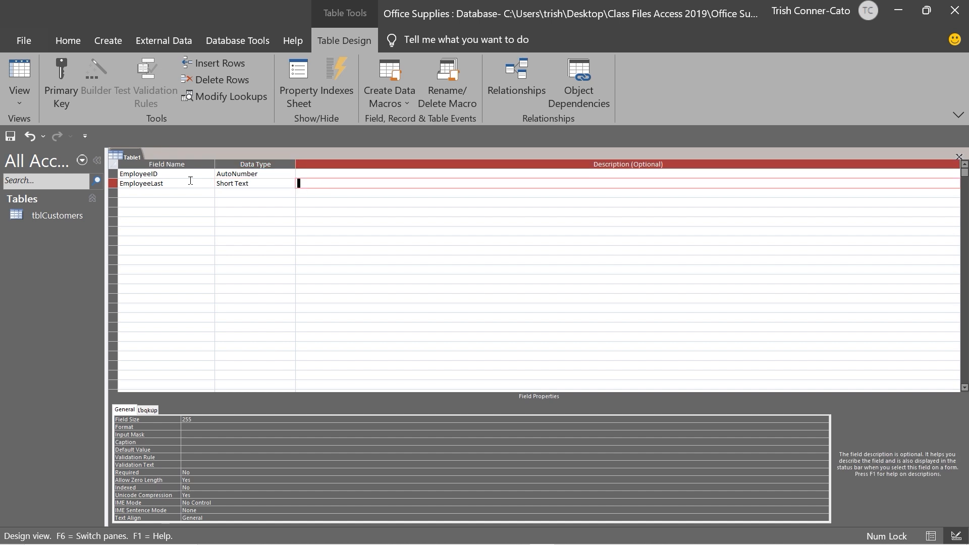
pyautogui.press('Tab')
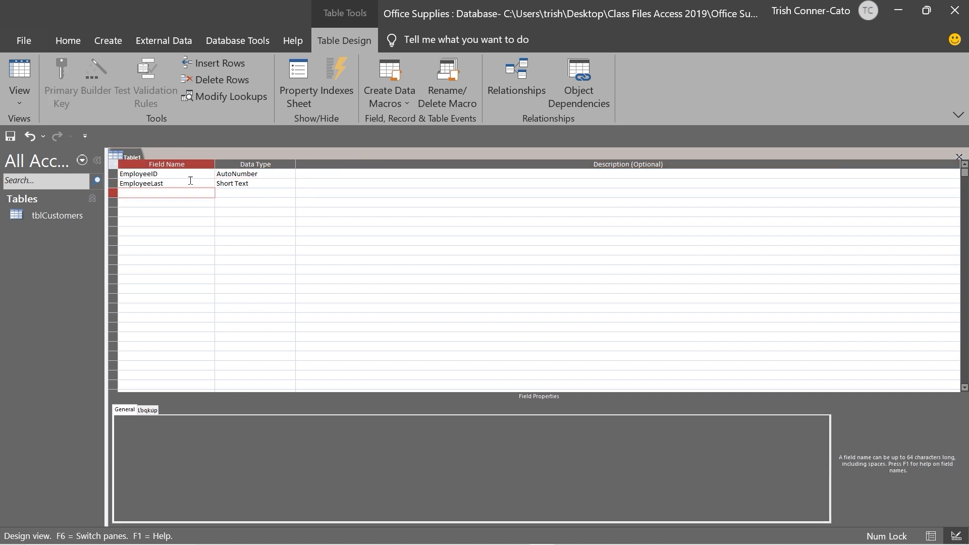
# Add EmployeeFirst and Extension as Short Text fields below EmployeeLast
pyautogui.write('EmployeeFirst')
pyautogui.press('Tab')
pyautogui.press('Tab')
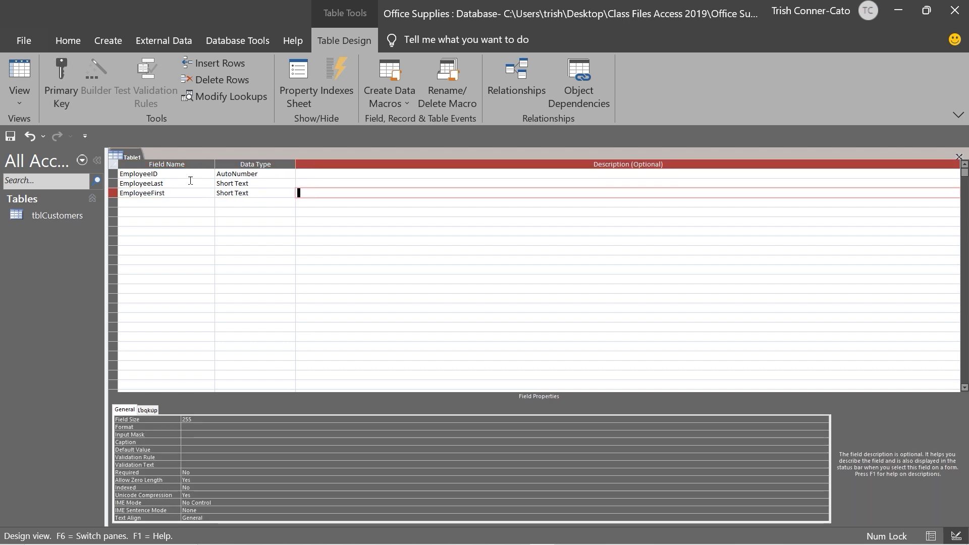
pyautogui.press('Tab')
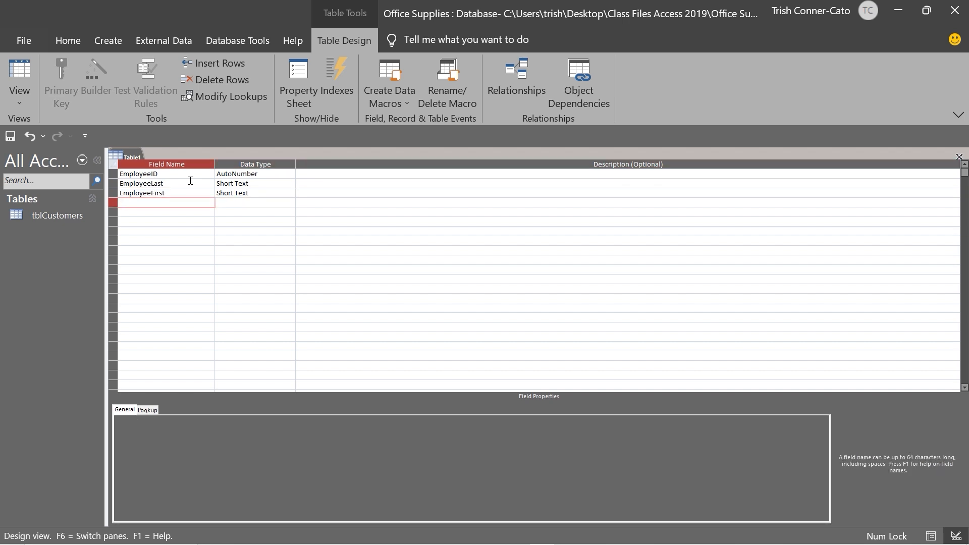
pyautogui.write('Extension')
pyautogui.press('Tab')
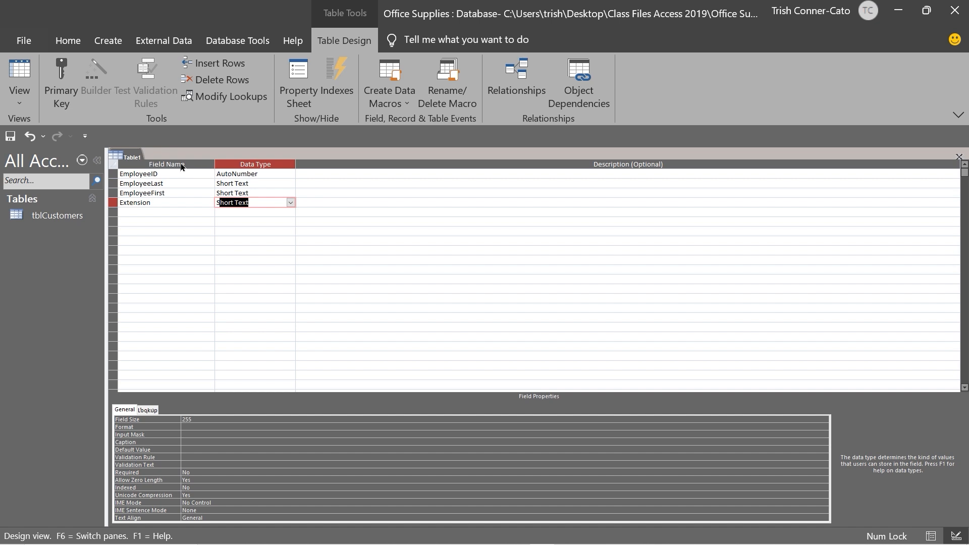
pyautogui.rightClick(132, 159)
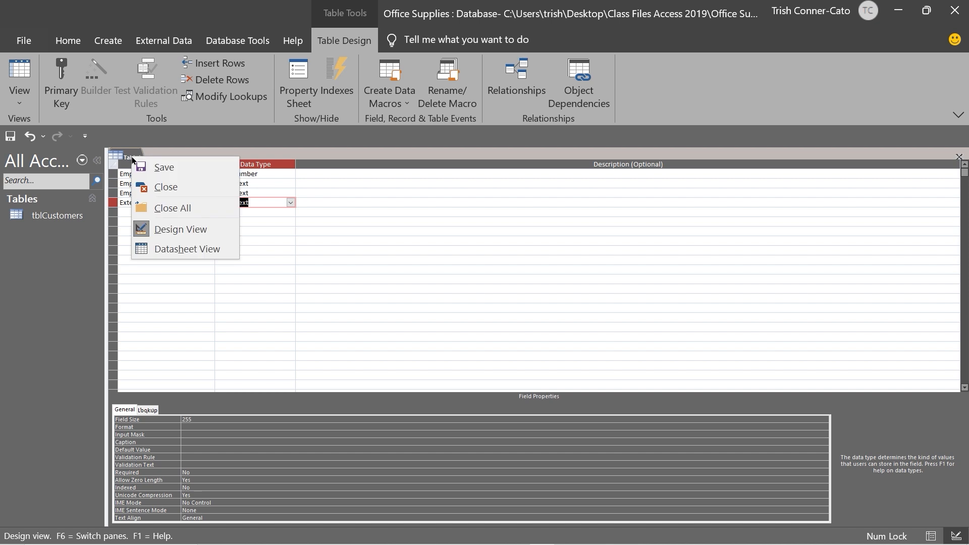
# Save the table as tblEmployees and let Access create a primary key
pyautogui.click(151, 167)
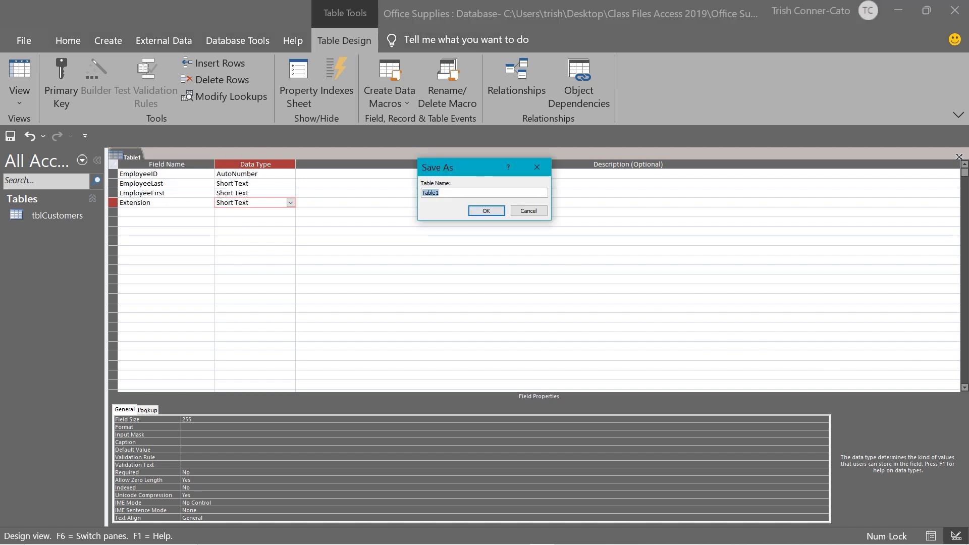
pyautogui.write('tblEmployees')
pyautogui.click(486, 211)
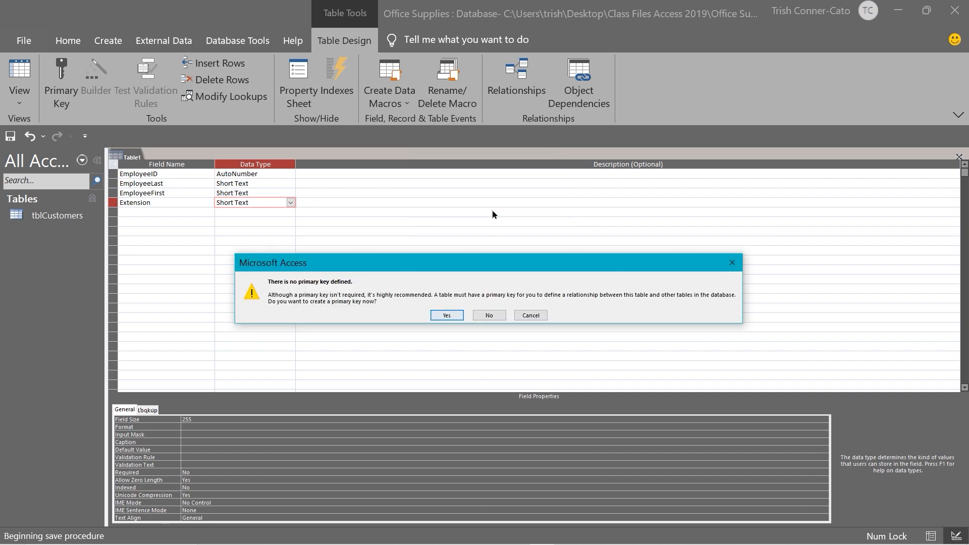
pyautogui.click(447, 316)
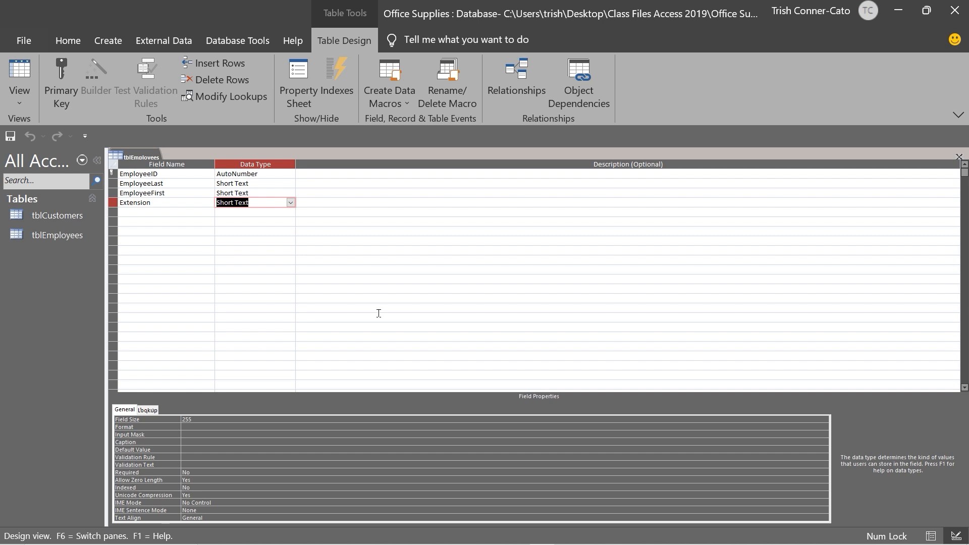
# Toggle the primary key off EmployeeID and then set EmployeeID as primary key again
pyautogui.click(115, 174)
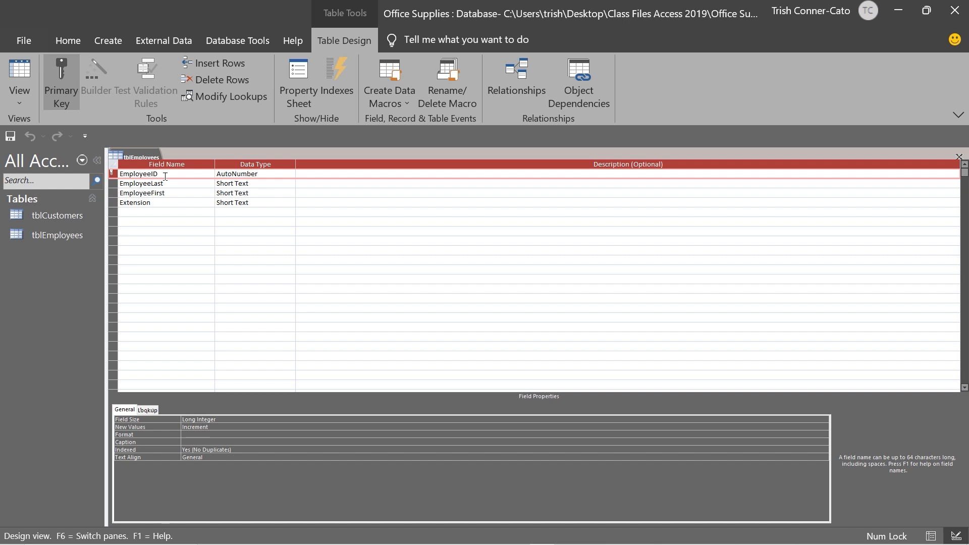
pyautogui.click(65, 79)
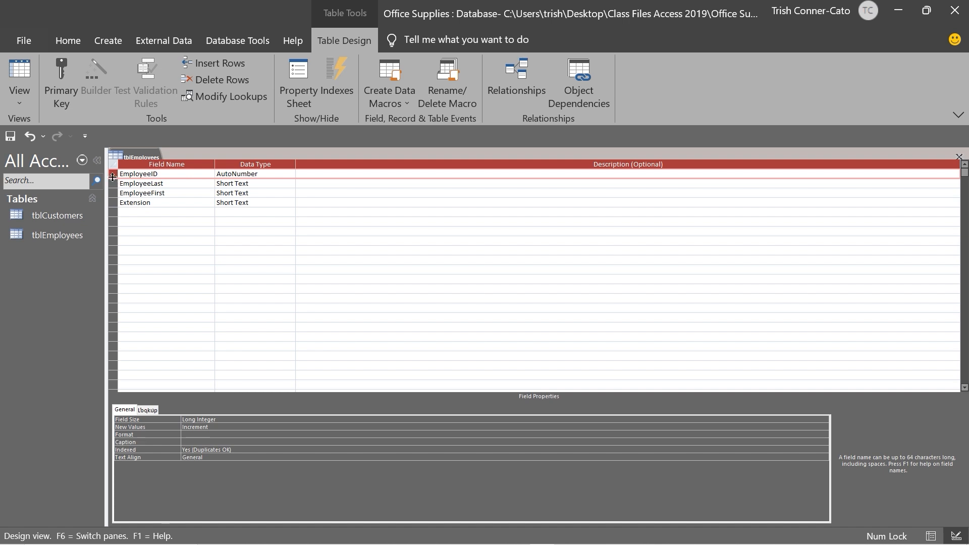
pyautogui.rightClick(114, 177)
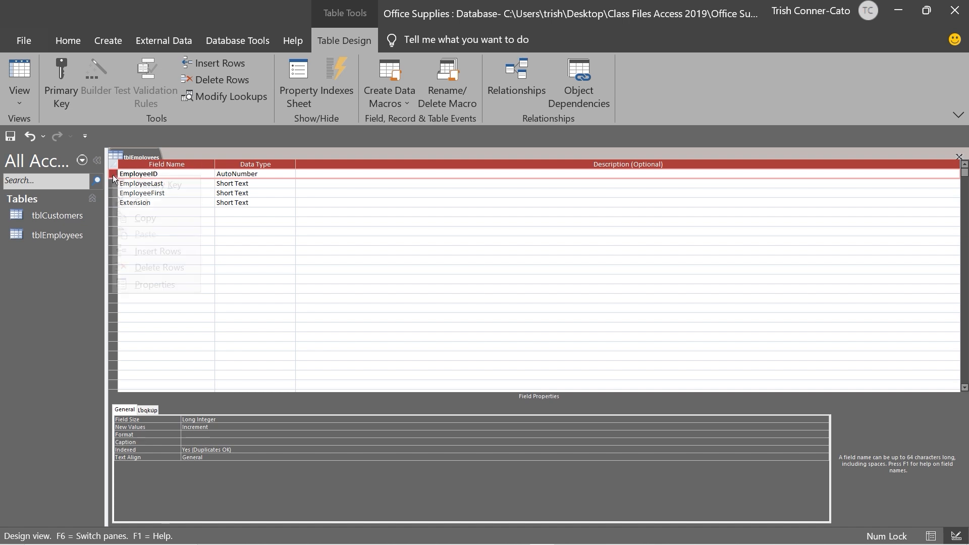
pyautogui.click(142, 186)
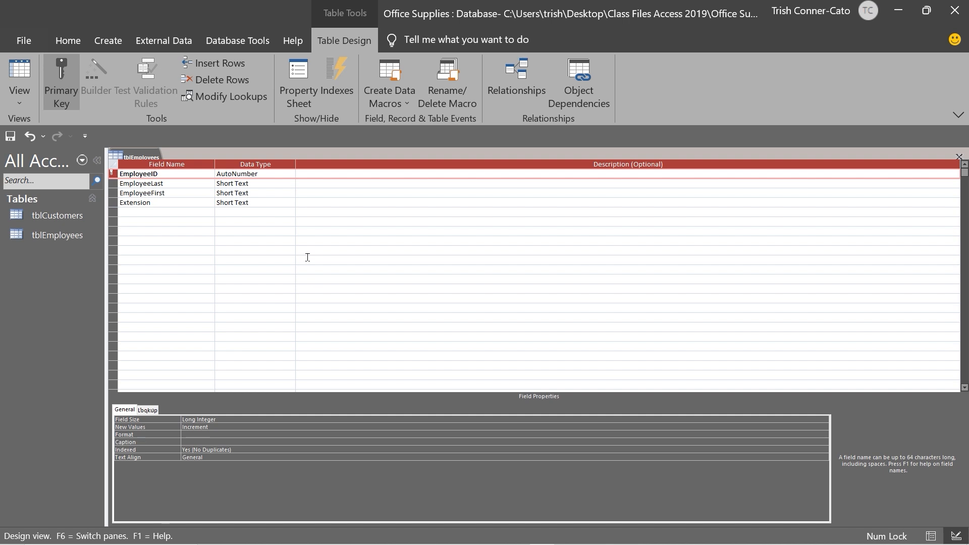
# Save the tblEmployees design and close it
pyautogui.rightClick(144, 155)
pyautogui.click(168, 163)
pyautogui.rightClick(134, 157)
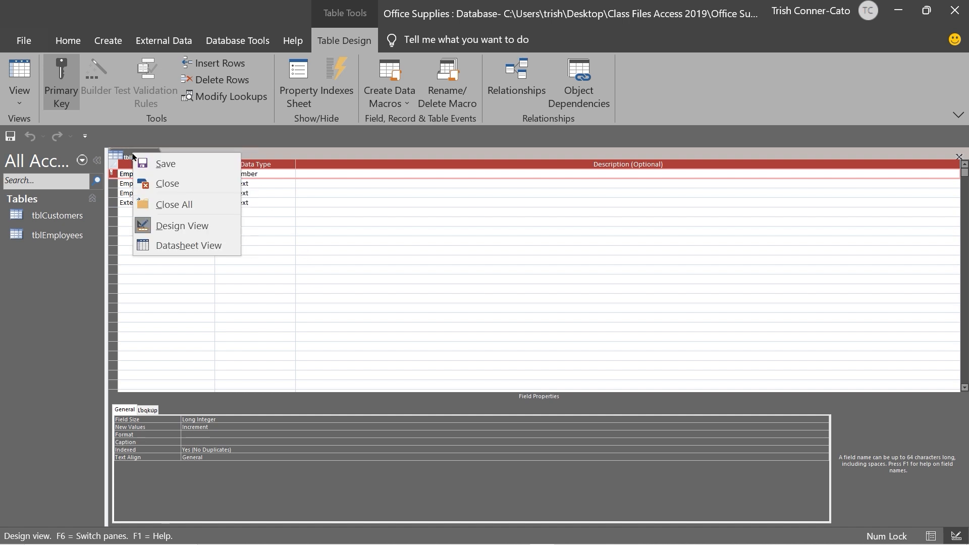
pyautogui.click(166, 182)
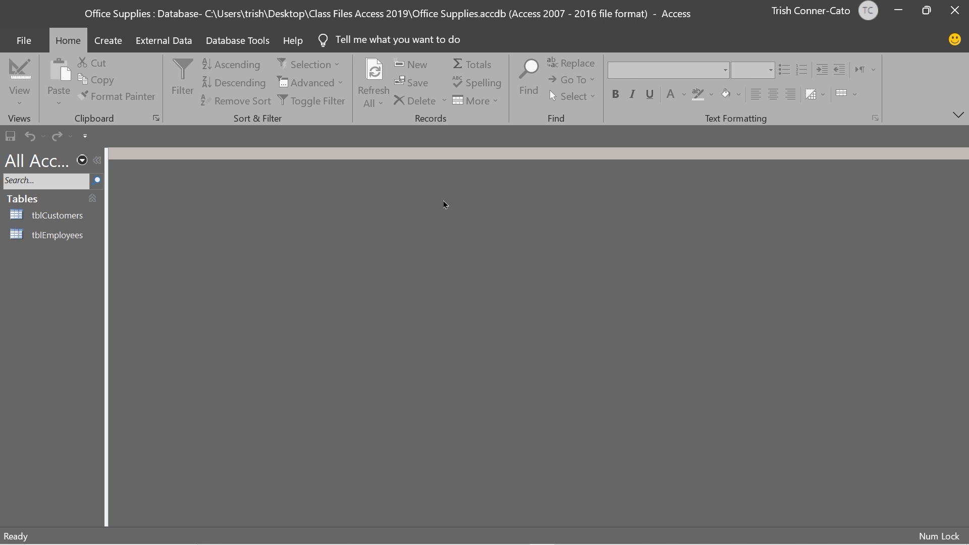
pyautogui.click(181, 42)
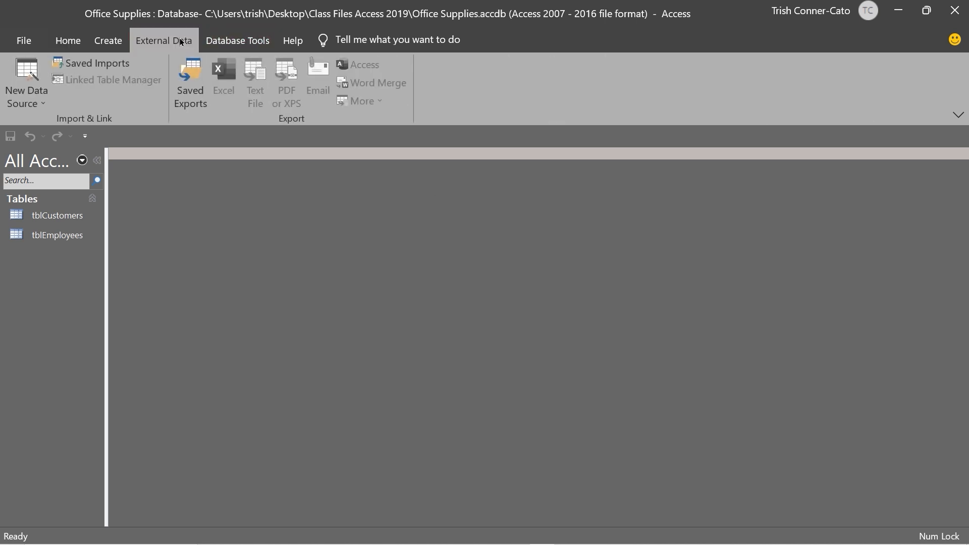
# Start an Excel spreadsheet import via External Data > New Data Source > From File > Excel
pyautogui.click(43, 101)
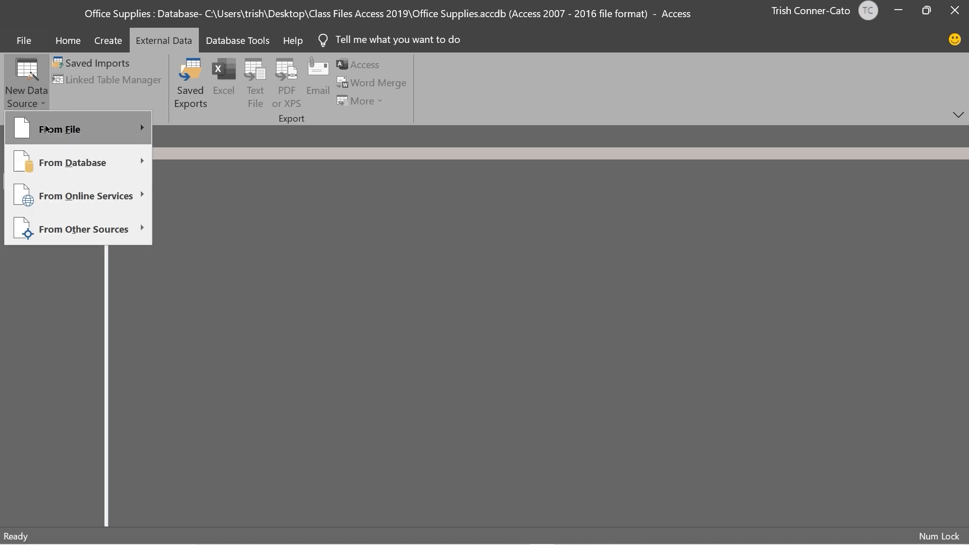
pyautogui.moveTo(47, 130)
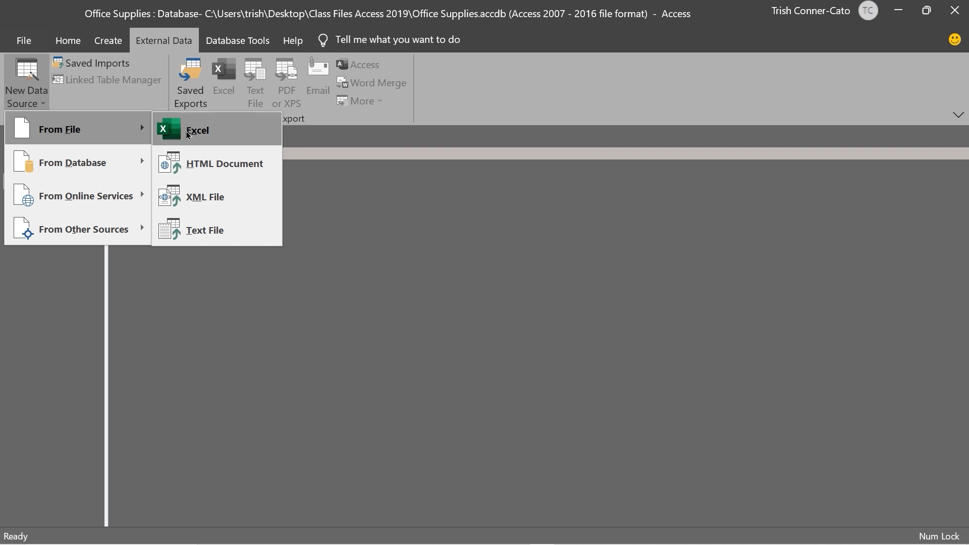
pyautogui.click(189, 132)
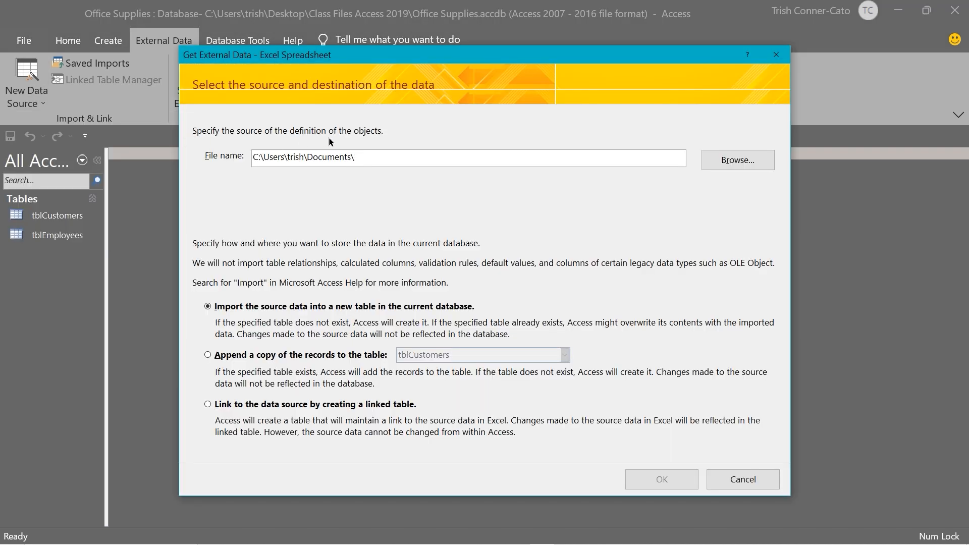
# Select Import into Access.xlsx as the source workbook and launch the Import Spreadsheet Wizard
pyautogui.click(746, 162)
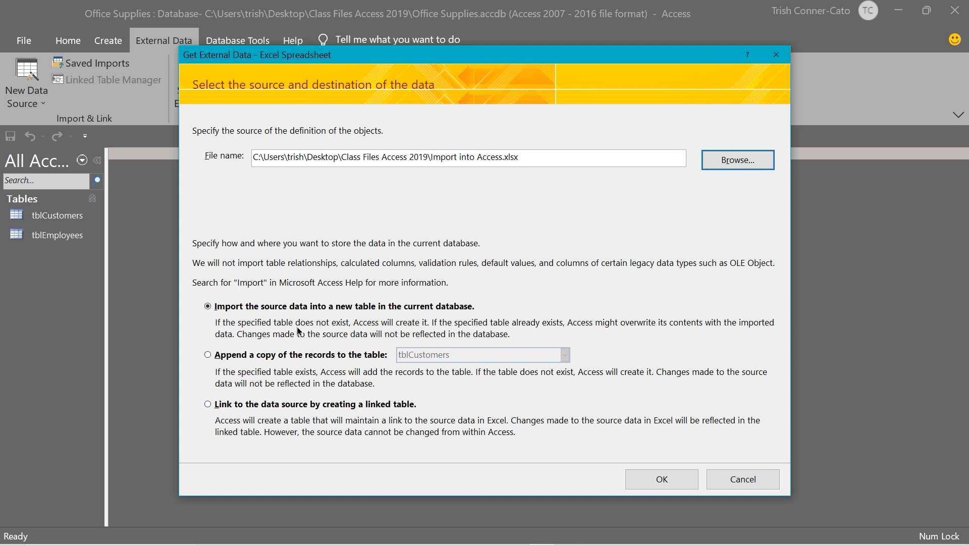
pyautogui.click(664, 480)
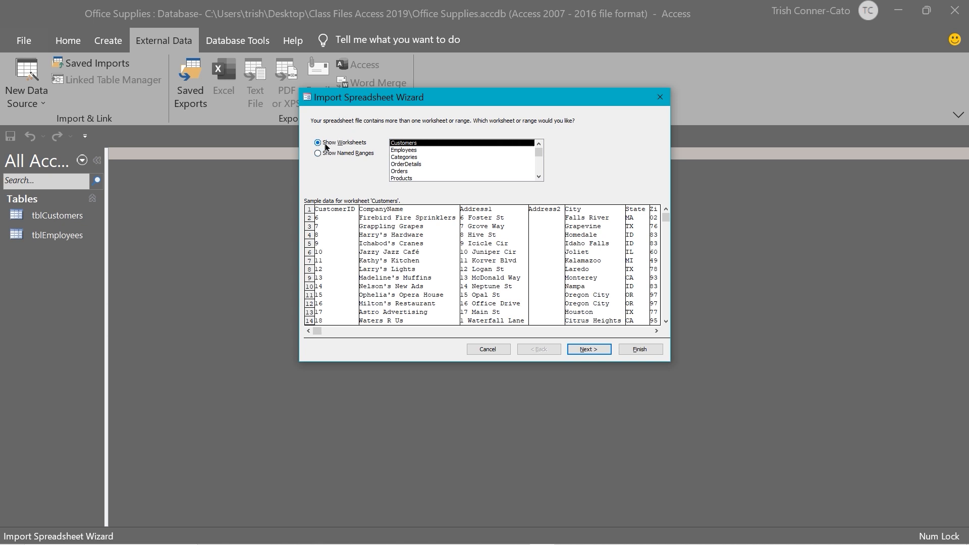
# Import the Categories worksheet with first-row headings and CategoryID as primary key
pyautogui.click(410, 158)
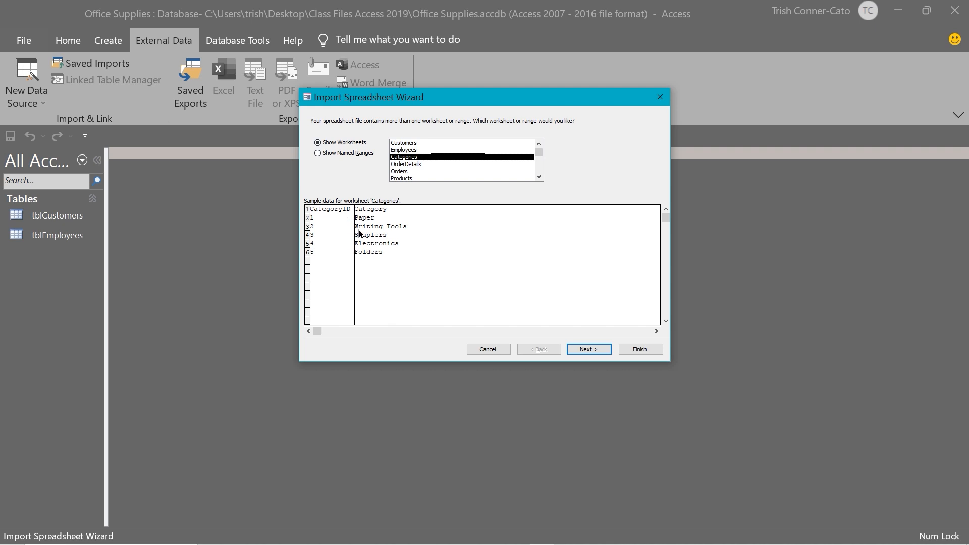
pyautogui.click(589, 350)
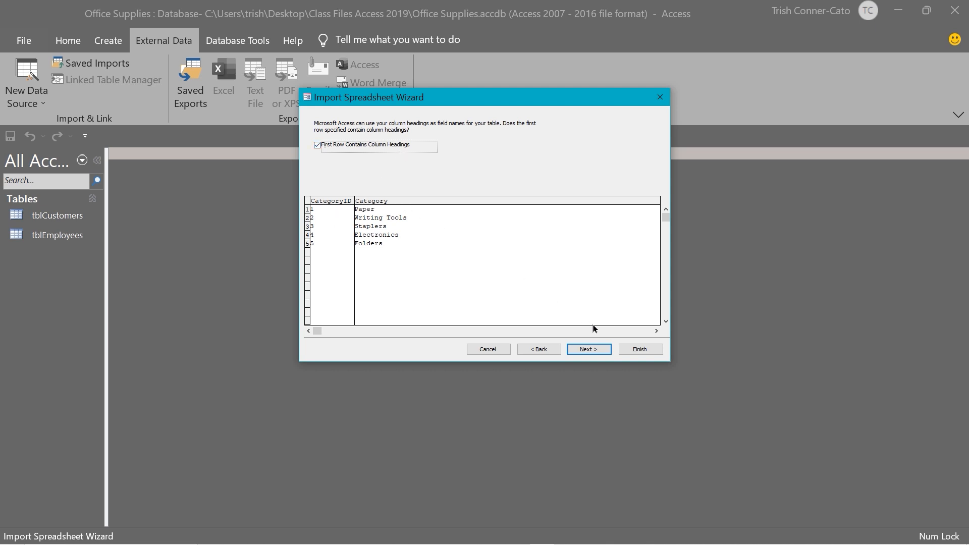
pyautogui.click(598, 350)
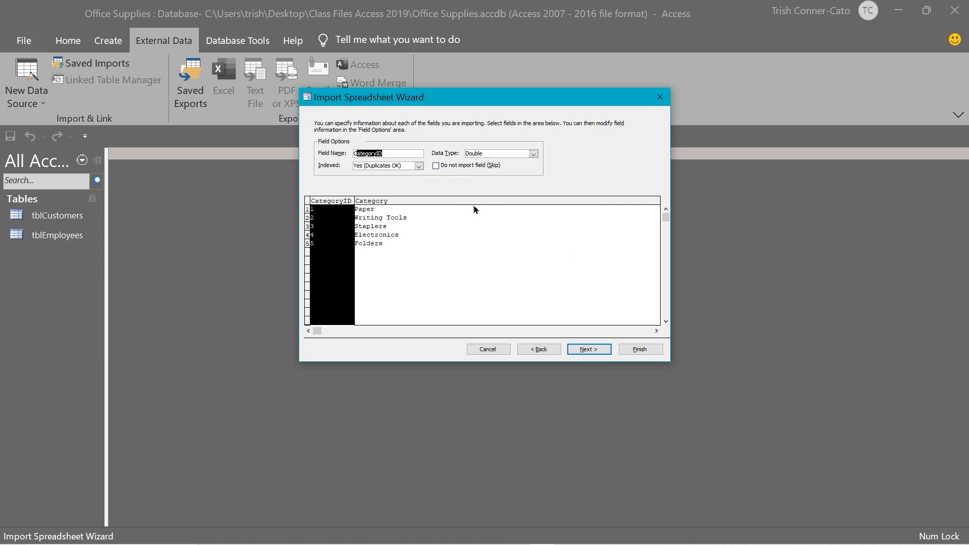
pyautogui.click(596, 352)
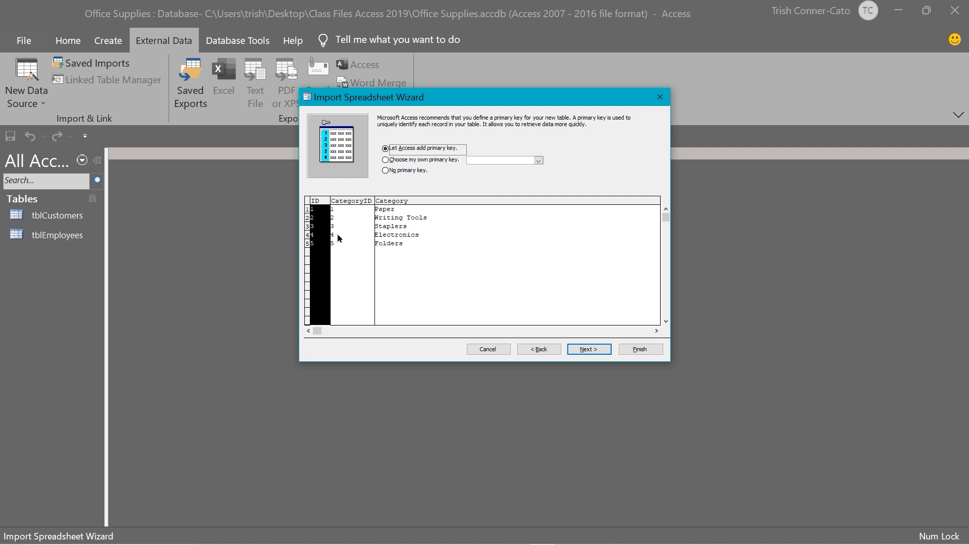
pyautogui.click(386, 160)
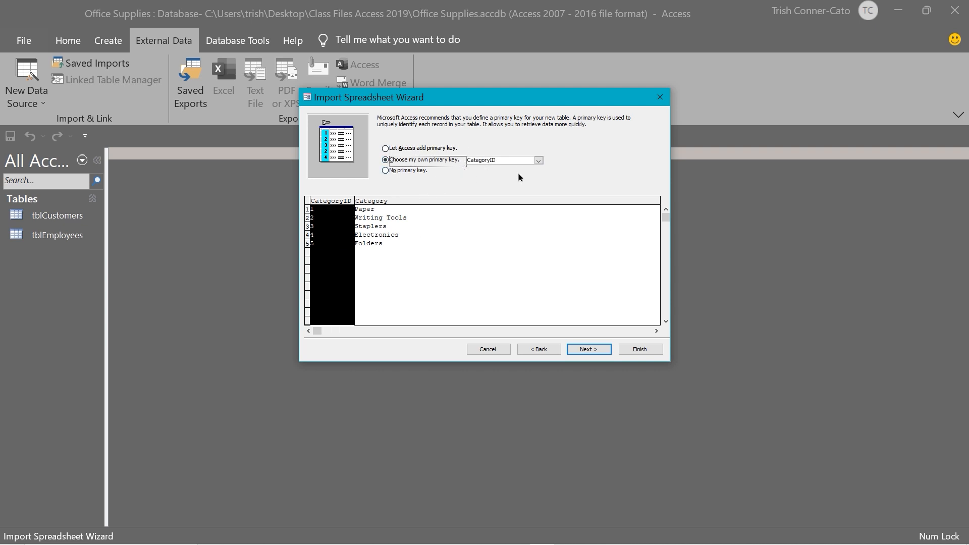
# Name the destination table tblCategories and finish importing the Categories data
pyautogui.click(587, 350)
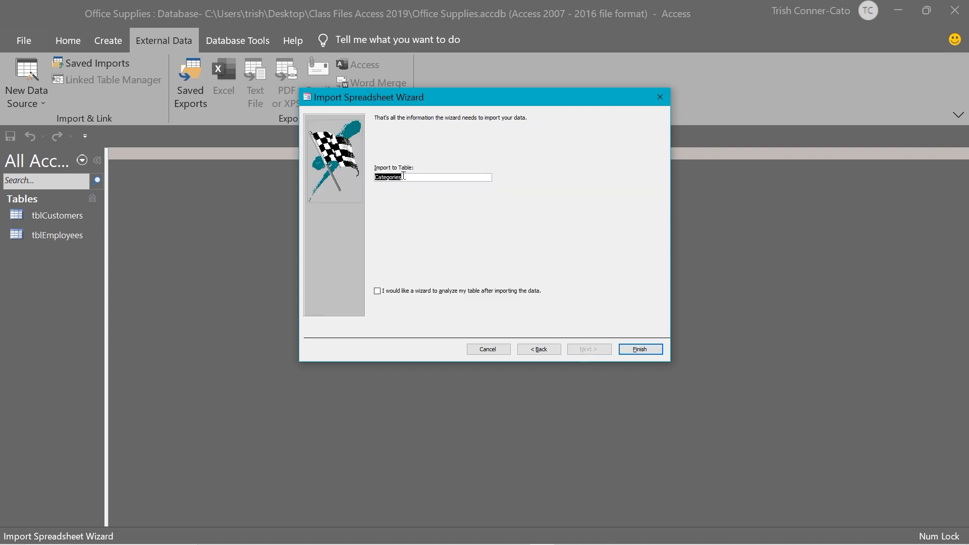
pyautogui.click(375, 177)
pyautogui.write('tbl')
pyautogui.click(638, 350)
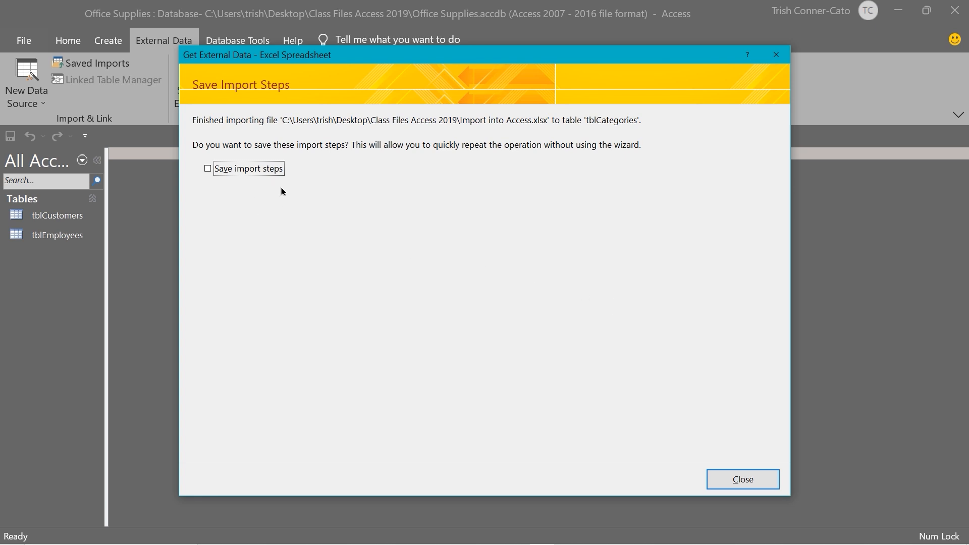
# Save the import steps under the name Import-Import into Access
pyautogui.click(207, 169)
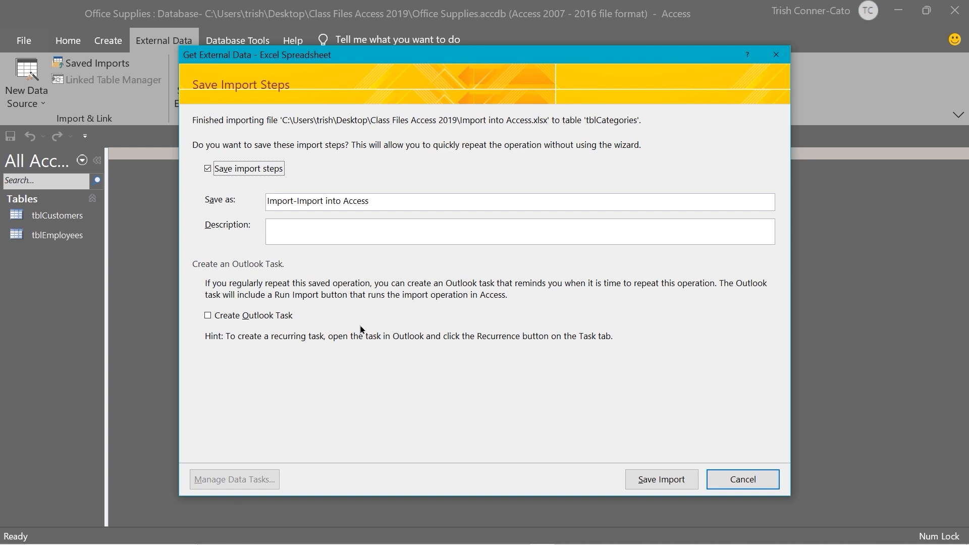
pyautogui.click(662, 479)
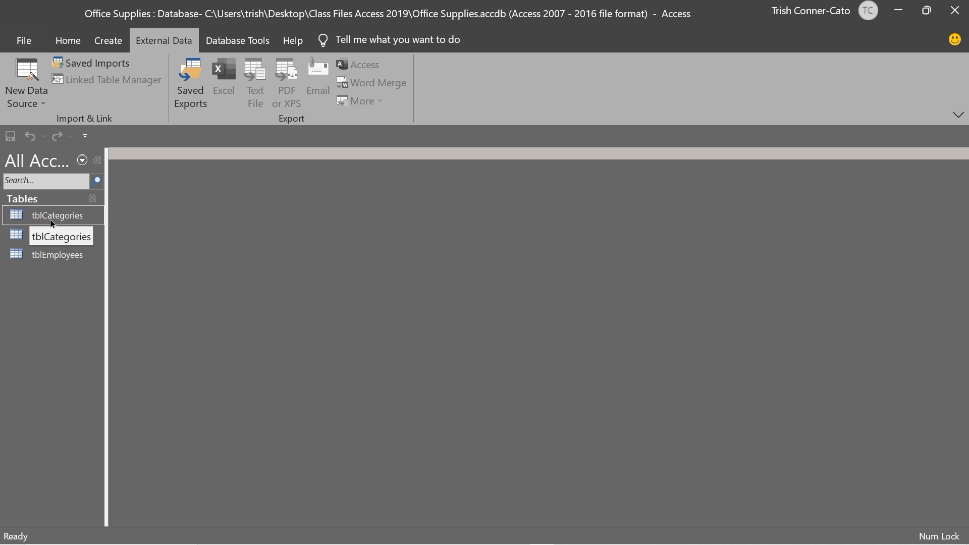
pyautogui.doubleClick(55, 255)
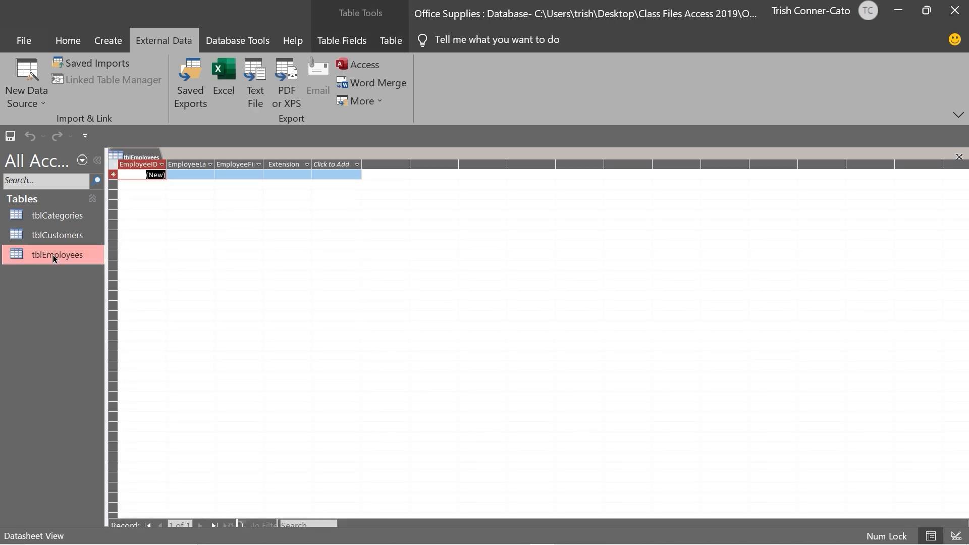
pyautogui.rightClick(146, 158)
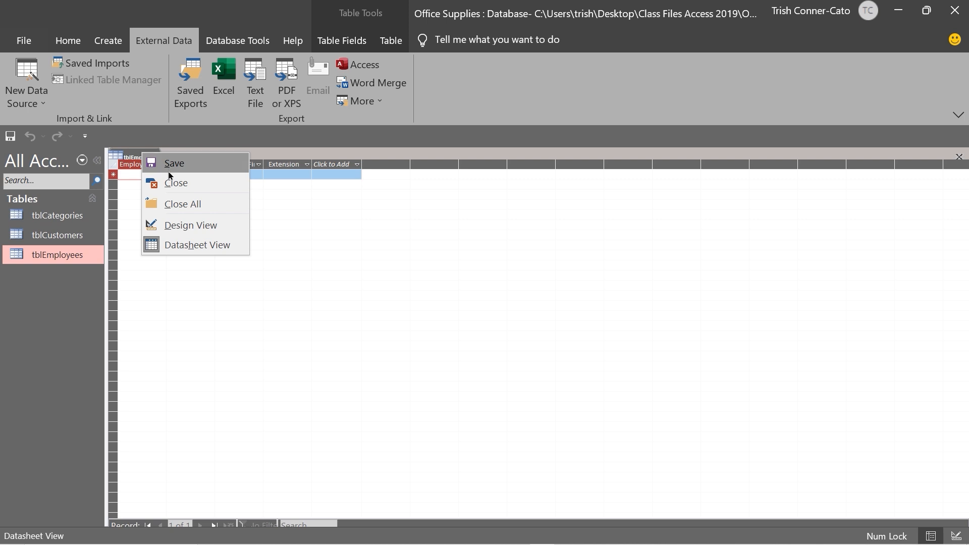
pyautogui.click(174, 183)
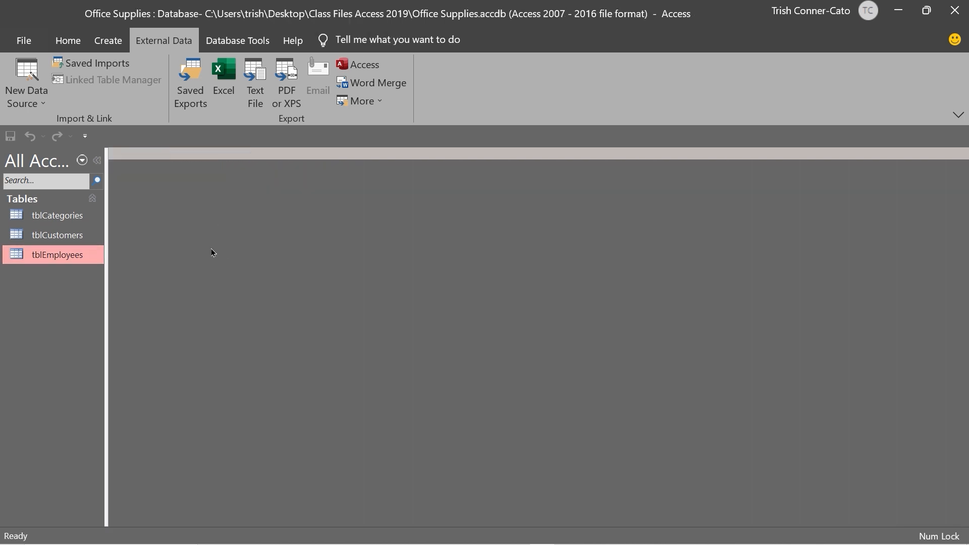
pyautogui.doubleClick(46, 220)
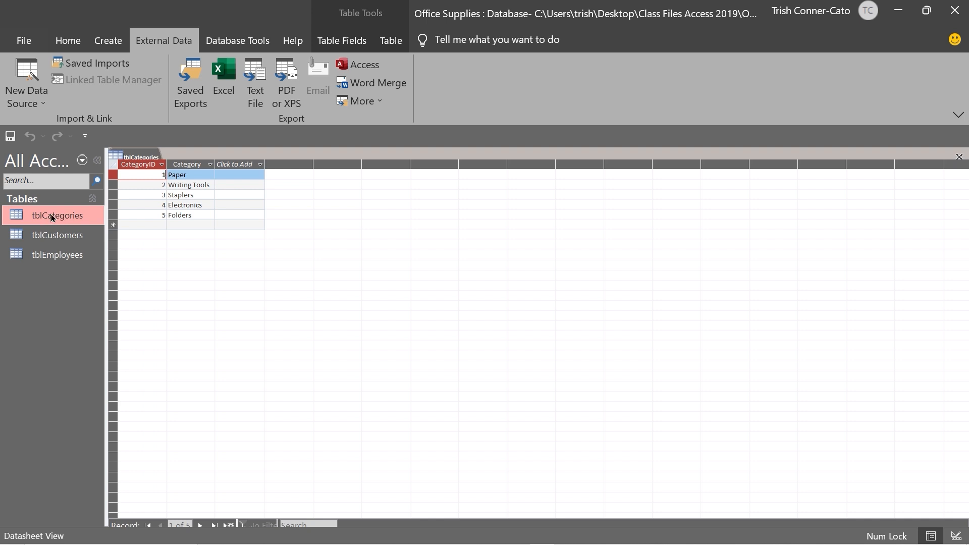
pyautogui.rightClick(145, 158)
pyautogui.click(179, 184)
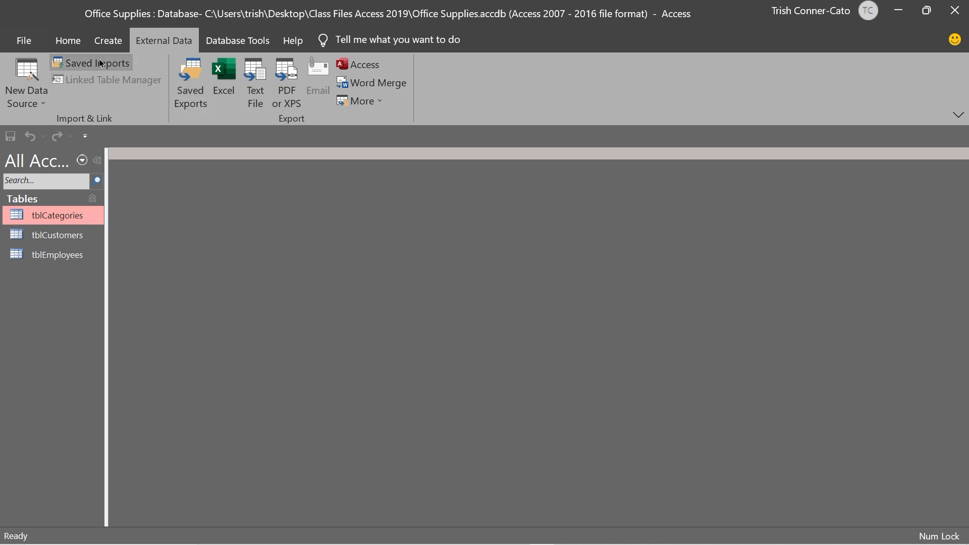
pyautogui.click(77, 65)
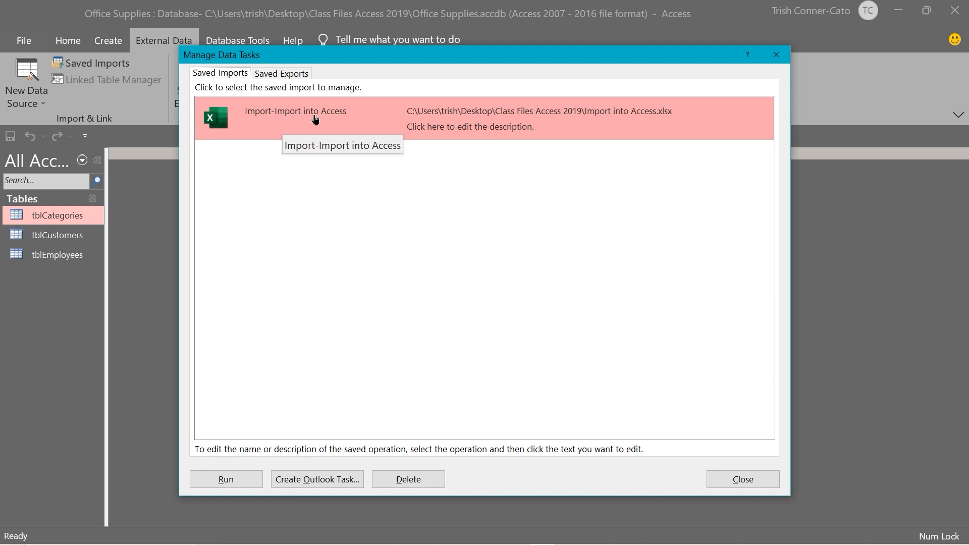
pyautogui.click(315, 119)
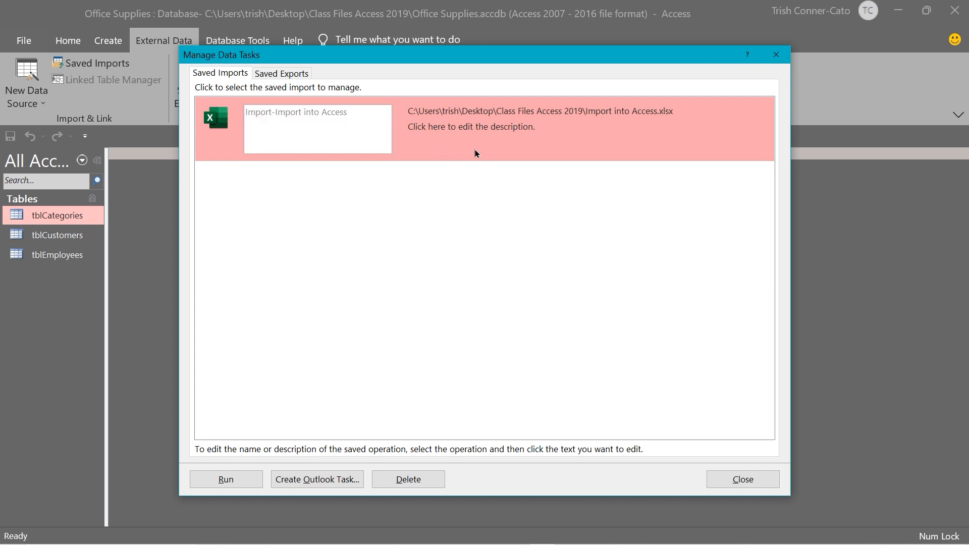
pyautogui.click(210, 130)
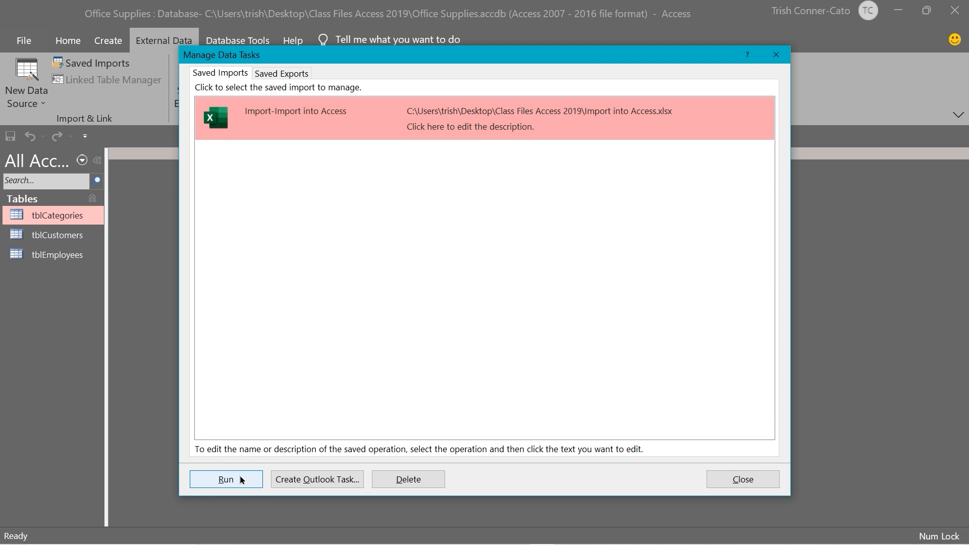
pyautogui.click(225, 482)
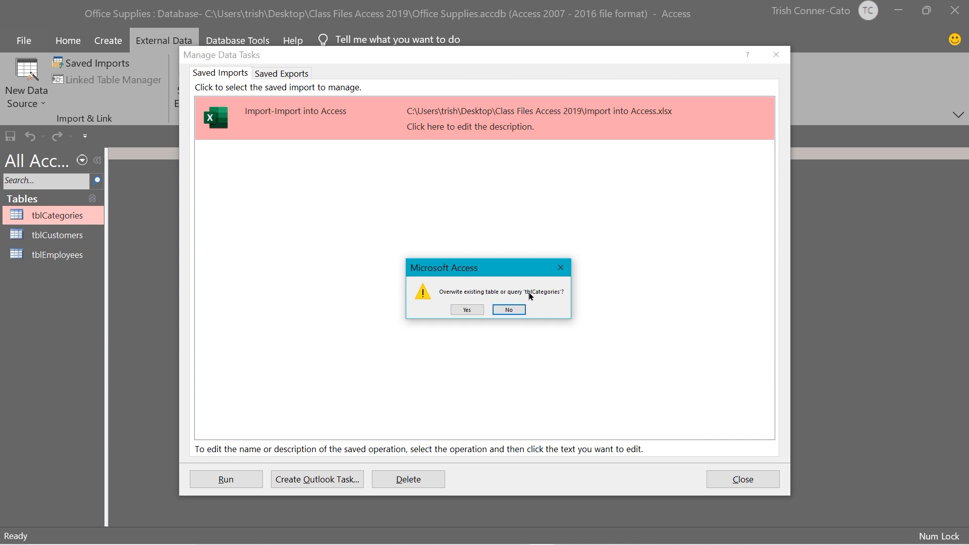
pyautogui.click(507, 310)
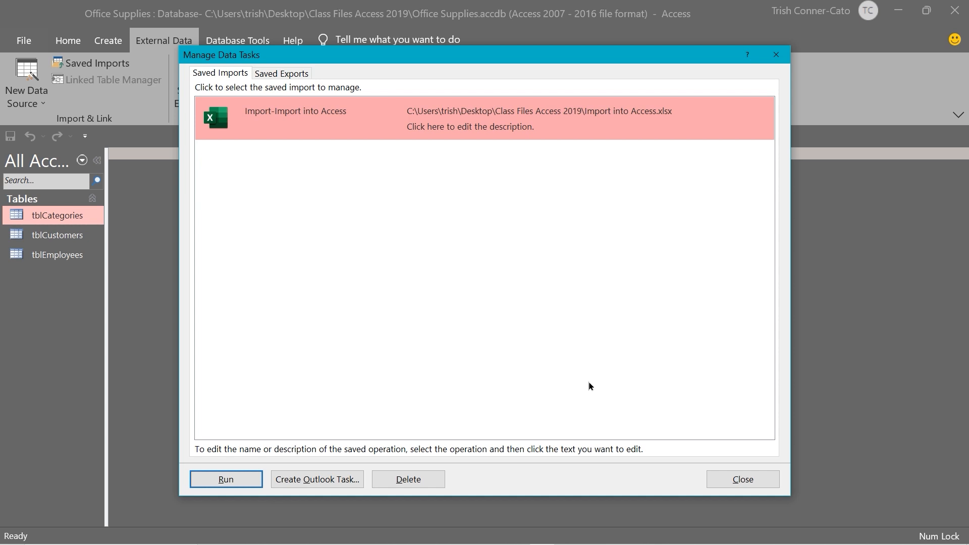
pyautogui.click(742, 480)
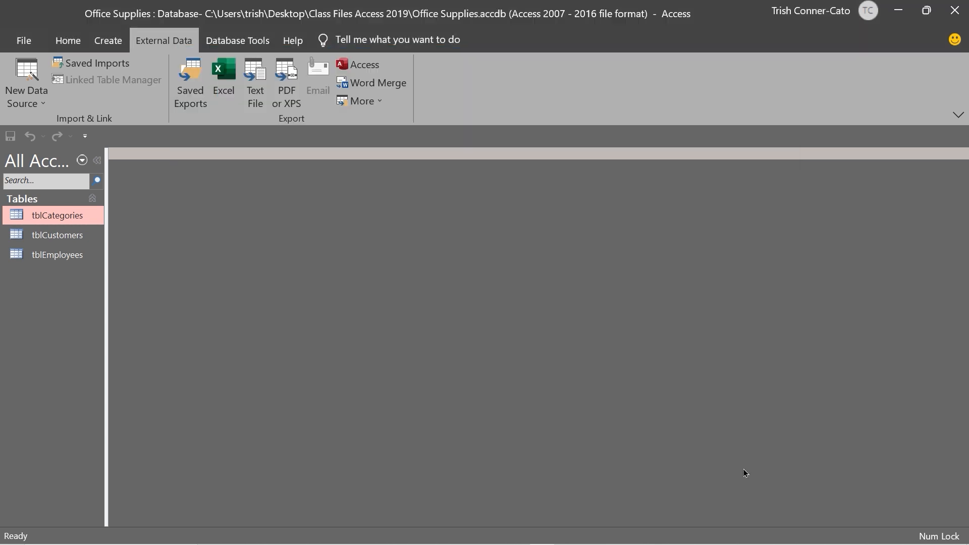
# Start a new Excel import from the same workbook and pick the OrderDetails worksheet
pyautogui.click(28, 104)
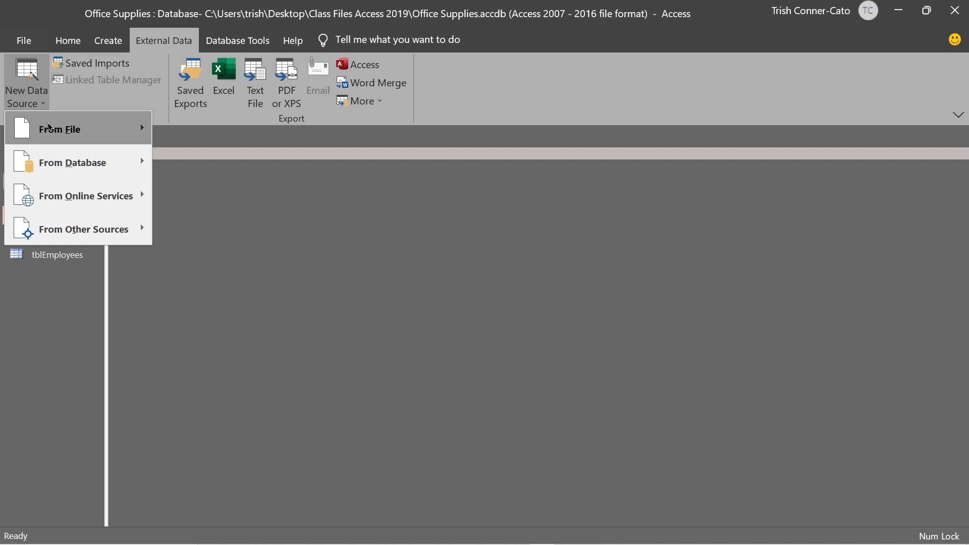
pyautogui.moveTo(49, 128)
pyautogui.click(175, 130)
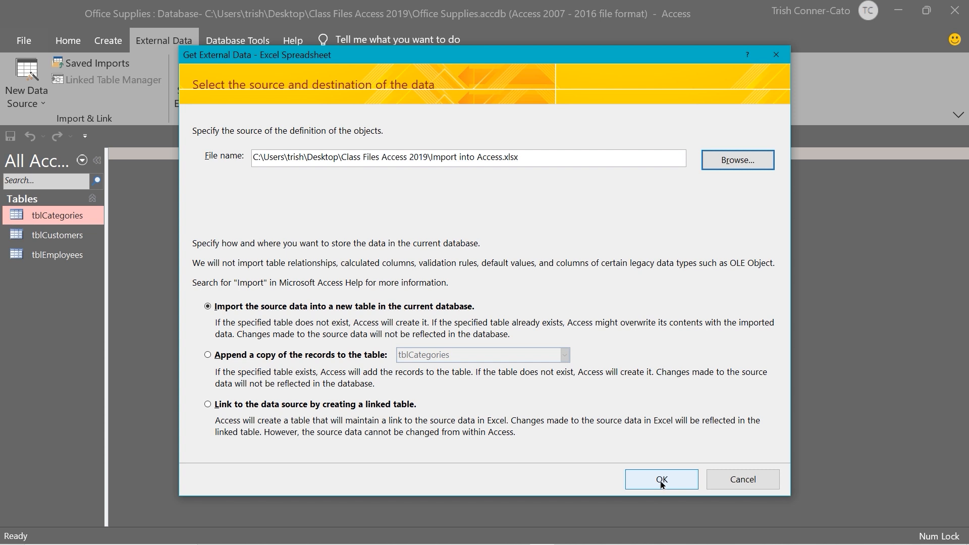
pyautogui.click(662, 484)
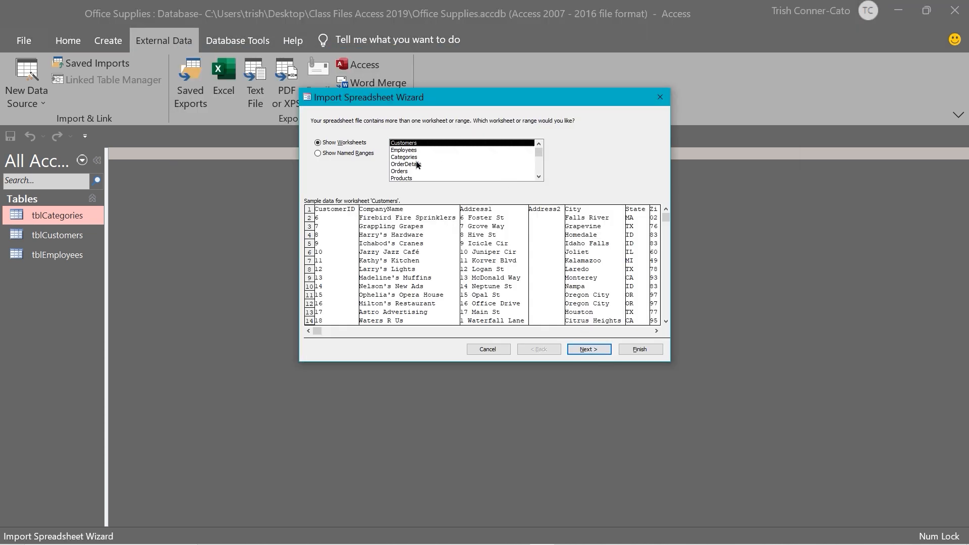
pyautogui.click(406, 165)
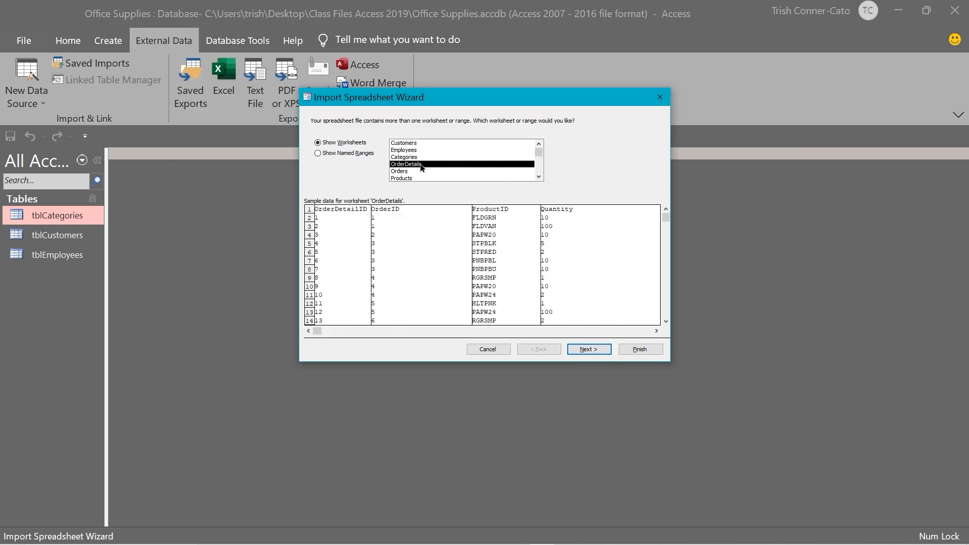
pyautogui.click(539, 177)
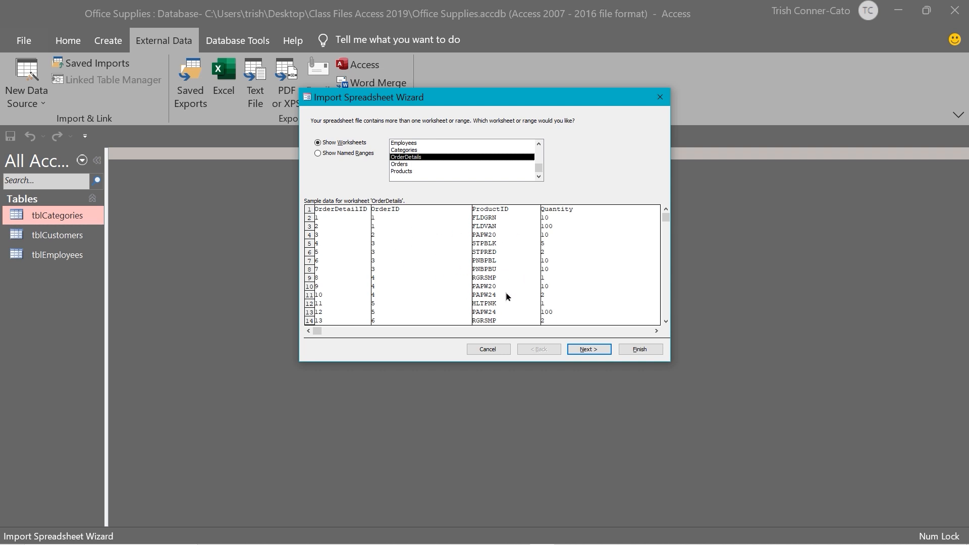
# Keep first-row headings, key on OrderDetailID, and import as tblOrderDetails
pyautogui.click(592, 352)
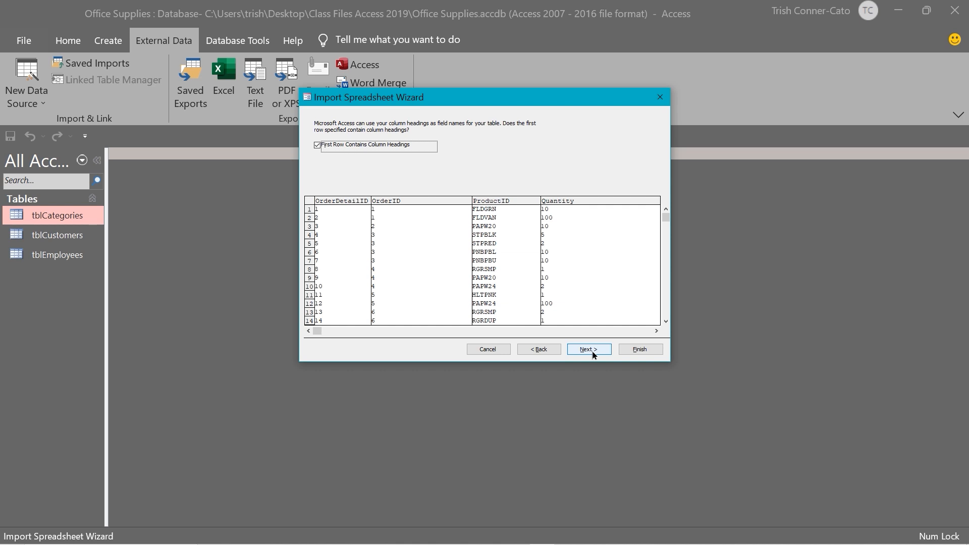
pyautogui.click(594, 354)
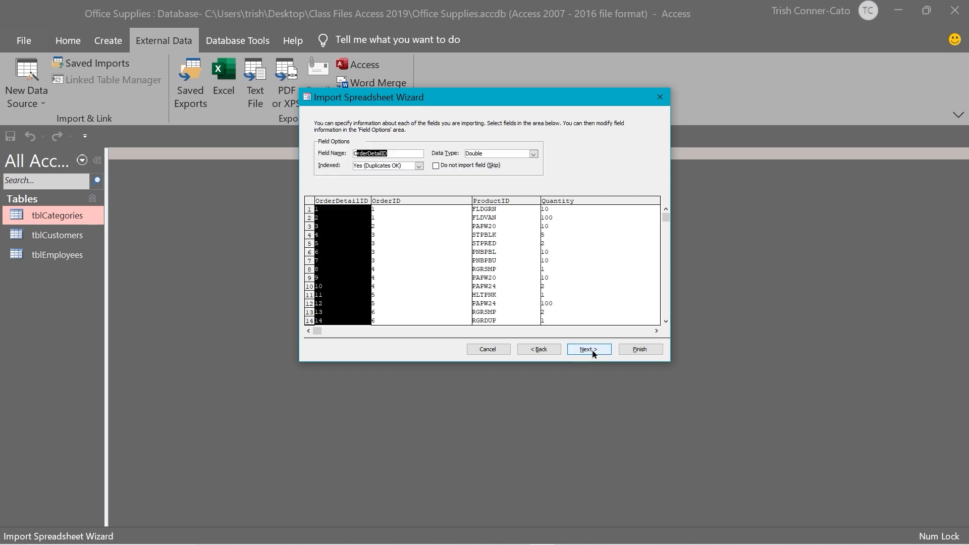
pyautogui.click(594, 353)
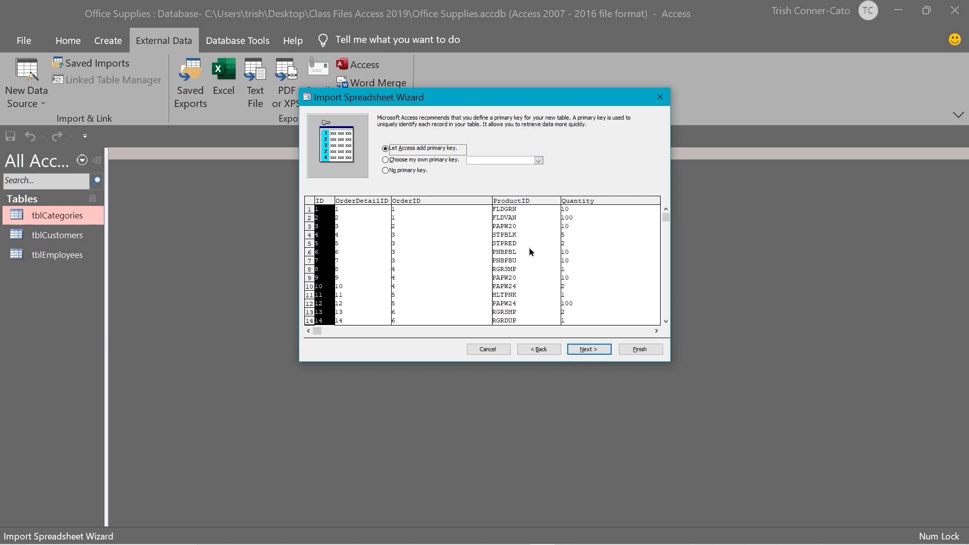
pyautogui.click(386, 160)
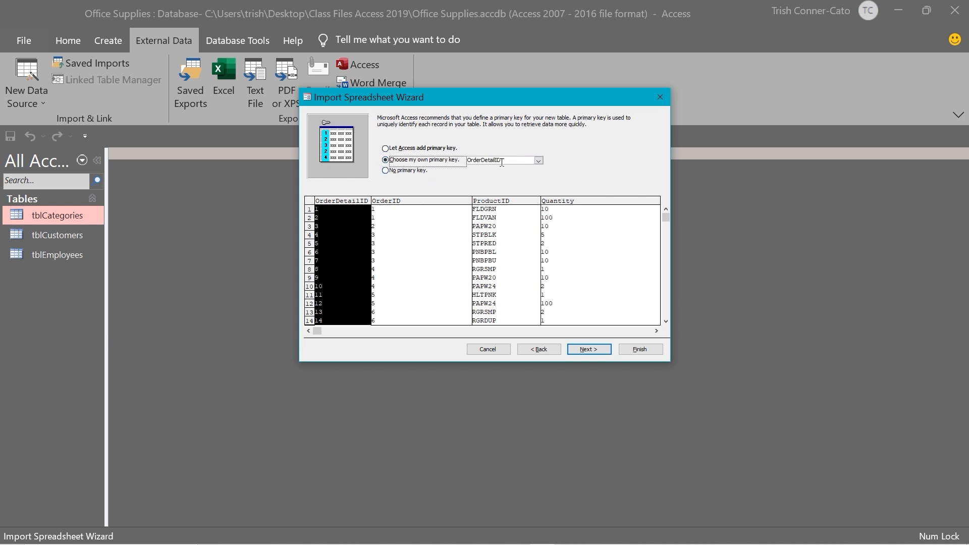
pyautogui.click(589, 349)
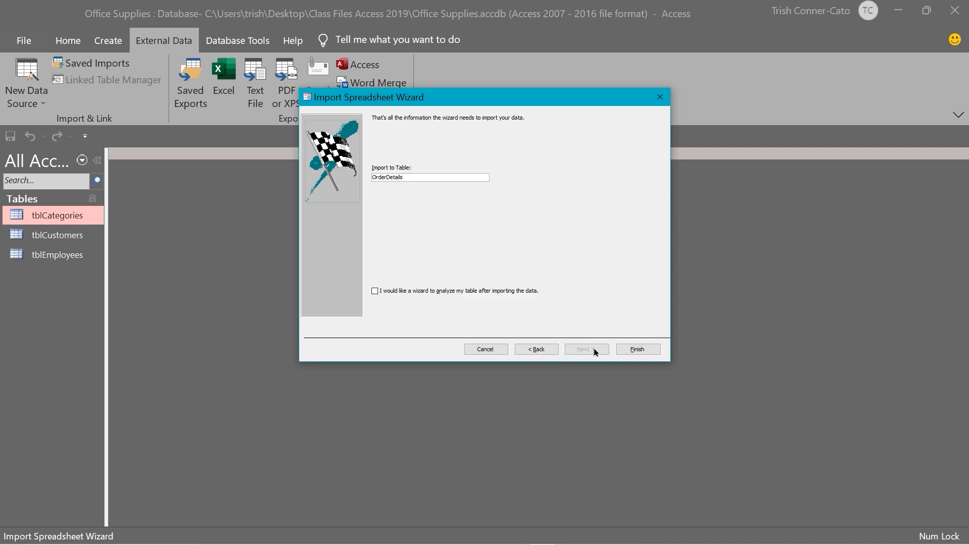
pyautogui.click(376, 176)
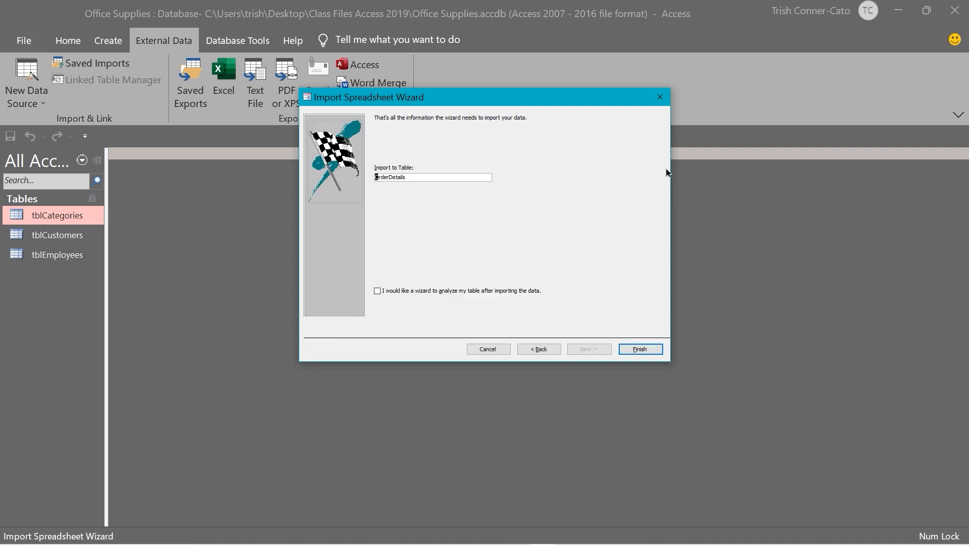
pyautogui.write('tbl')
pyautogui.click(639, 349)
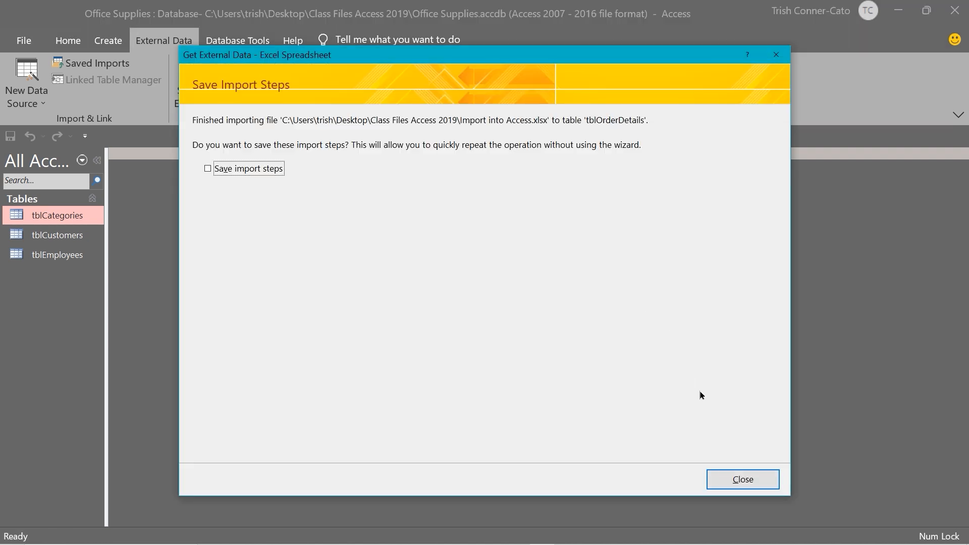
# Finish the OrderDetails import without saving the import steps, then select tblCategories
pyautogui.click(737, 483)
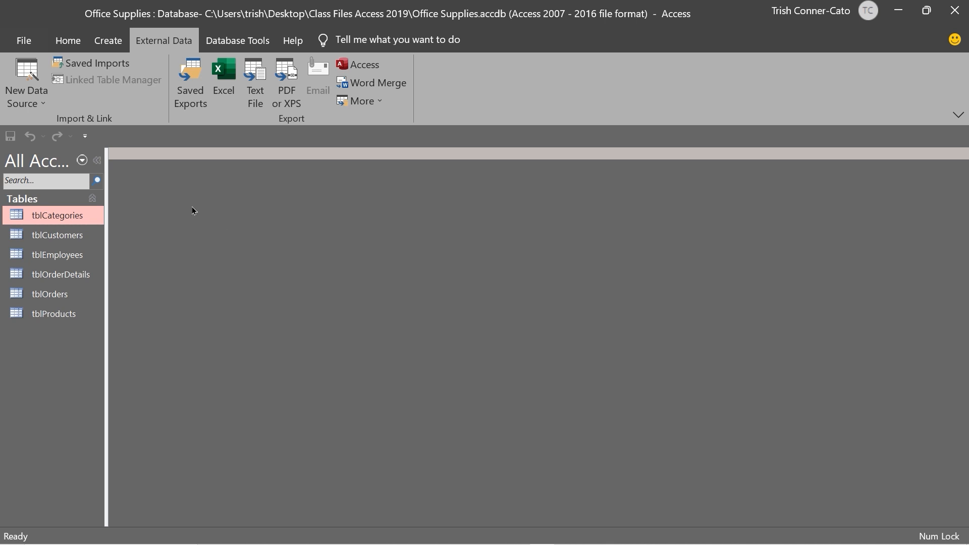
pyautogui.click(99, 220)
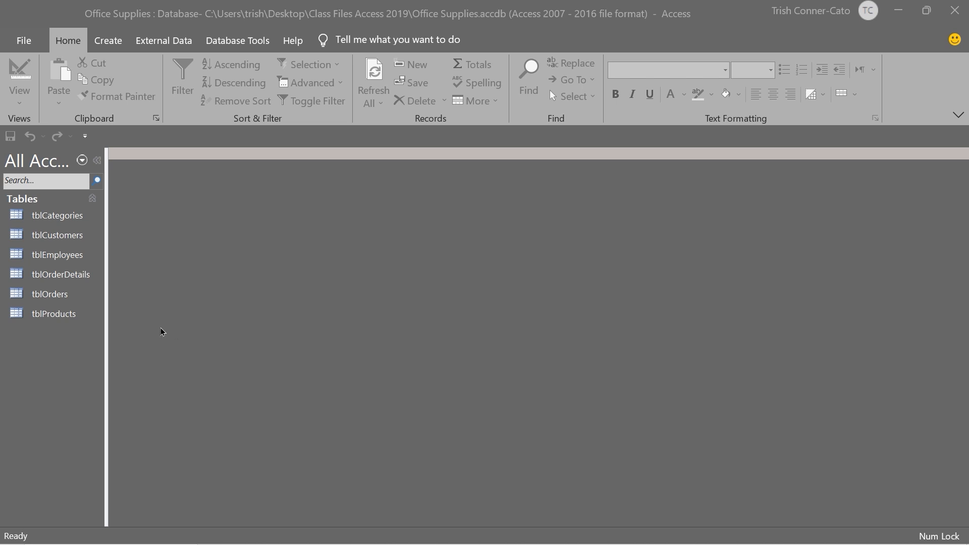
pyautogui.rightClick(46, 318)
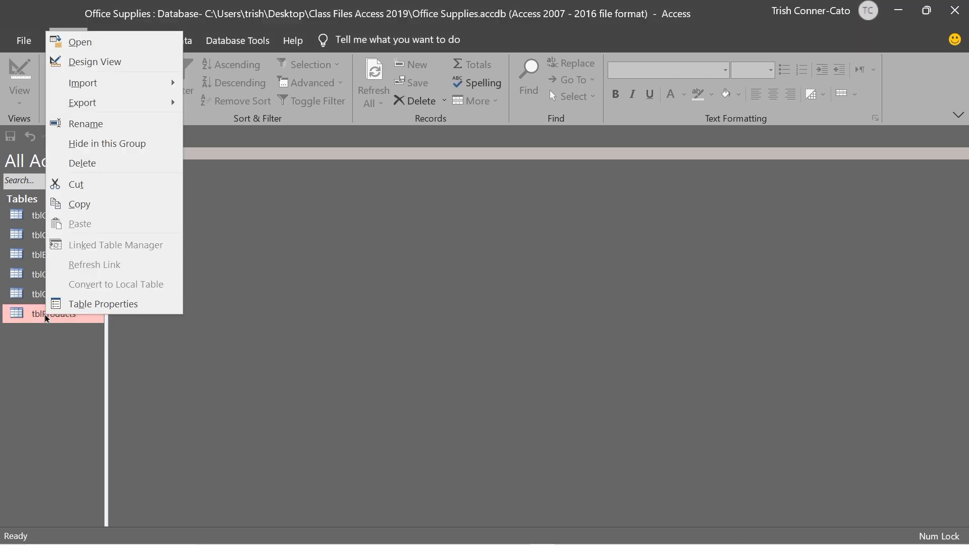
pyautogui.click(95, 61)
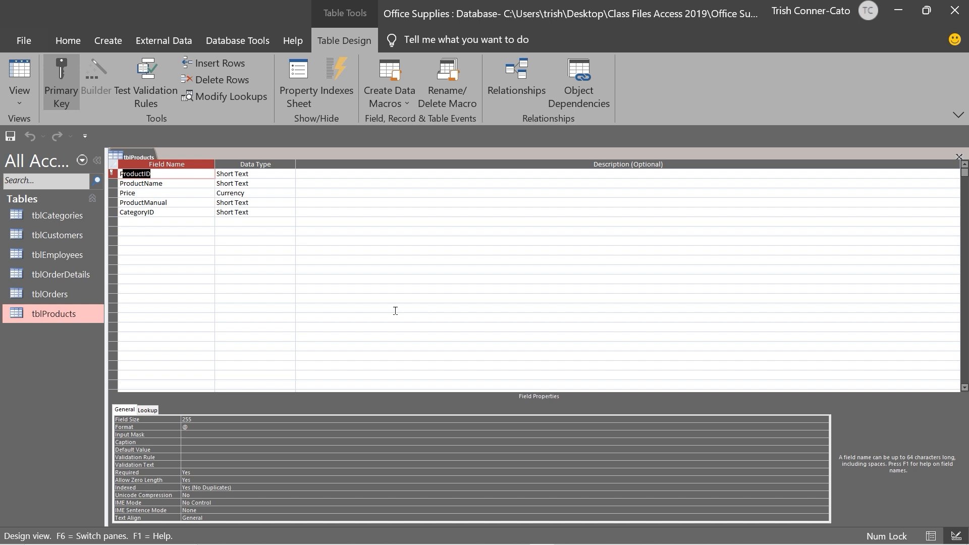
pyautogui.click(252, 204)
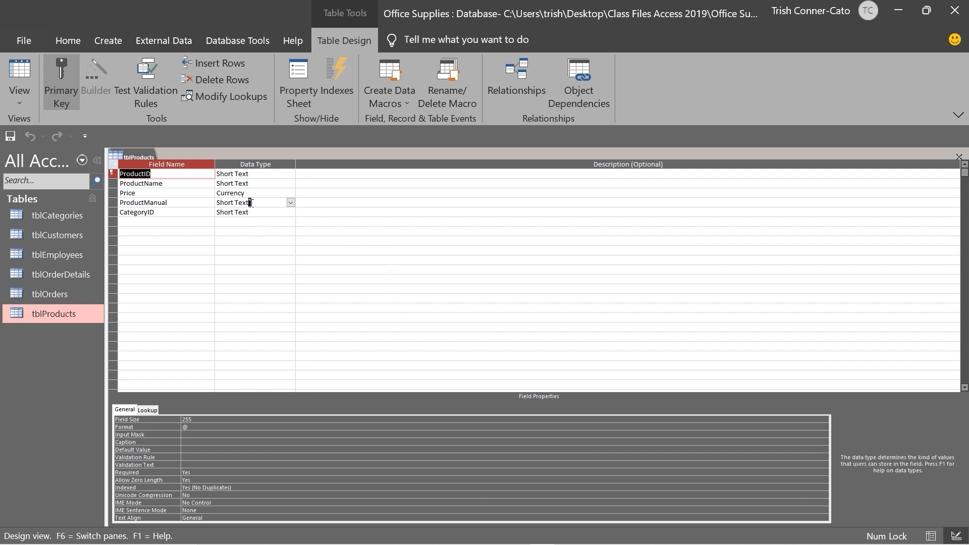
pyautogui.click(290, 203)
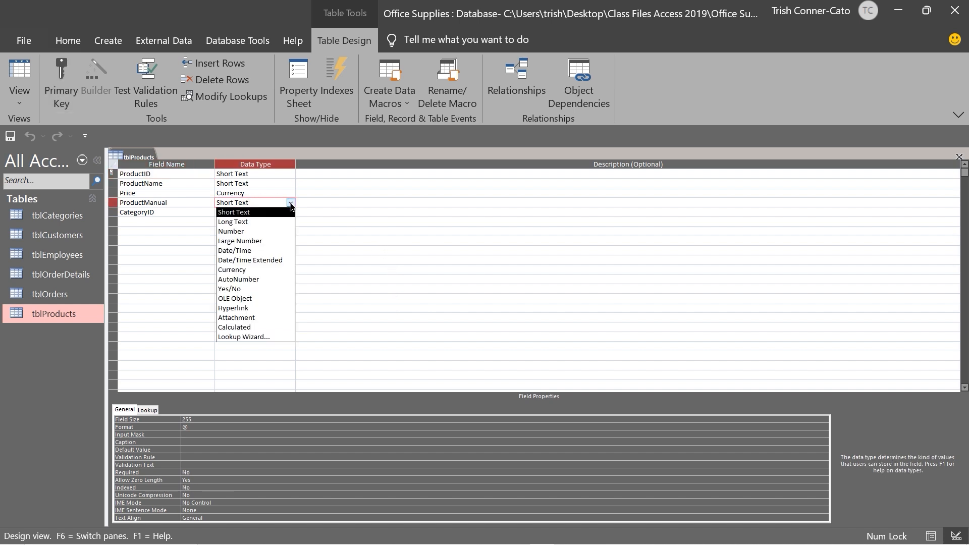
pyautogui.click(246, 317)
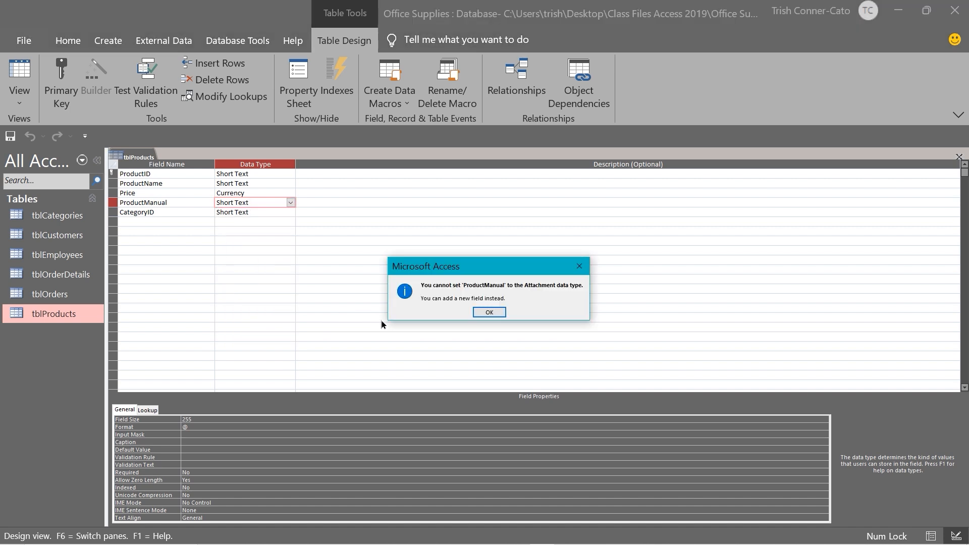
pyautogui.click(489, 313)
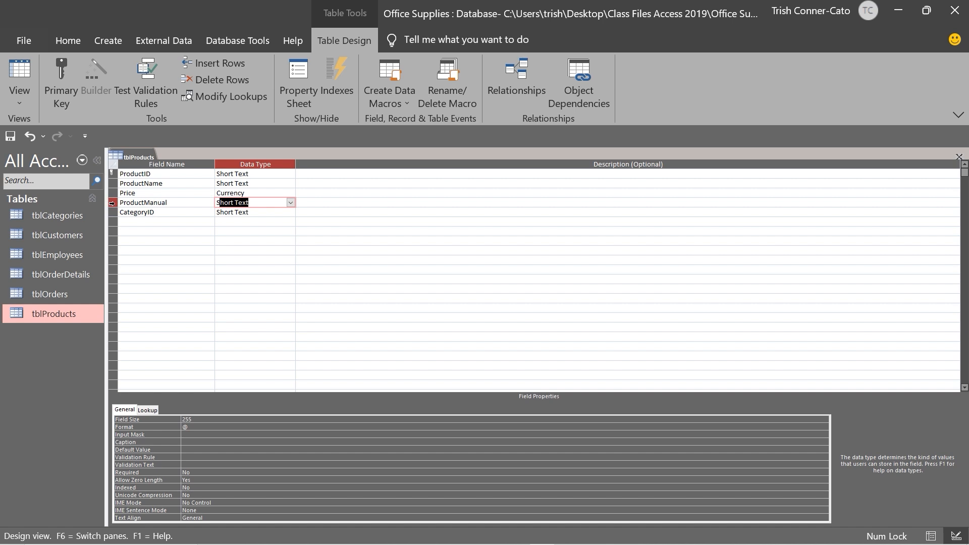
# Delete the existing ProductManual field row from tblProducts
pyautogui.click(112, 203)
pyautogui.rightClick(111, 203)
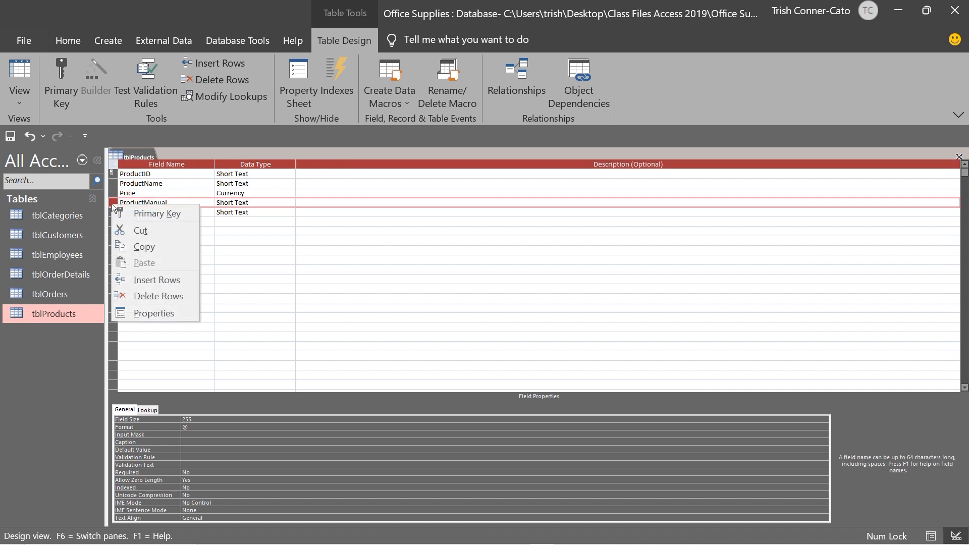
pyautogui.click(171, 296)
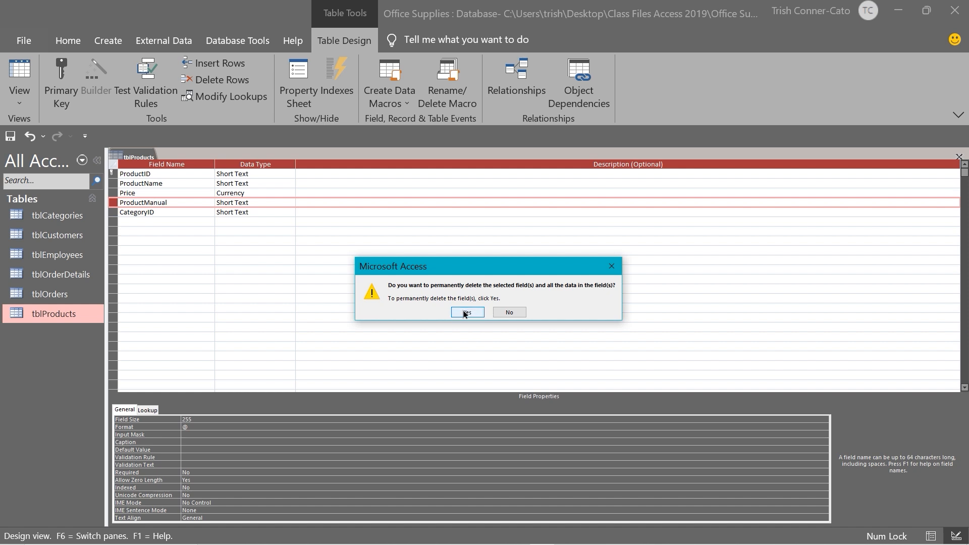
pyautogui.click(465, 312)
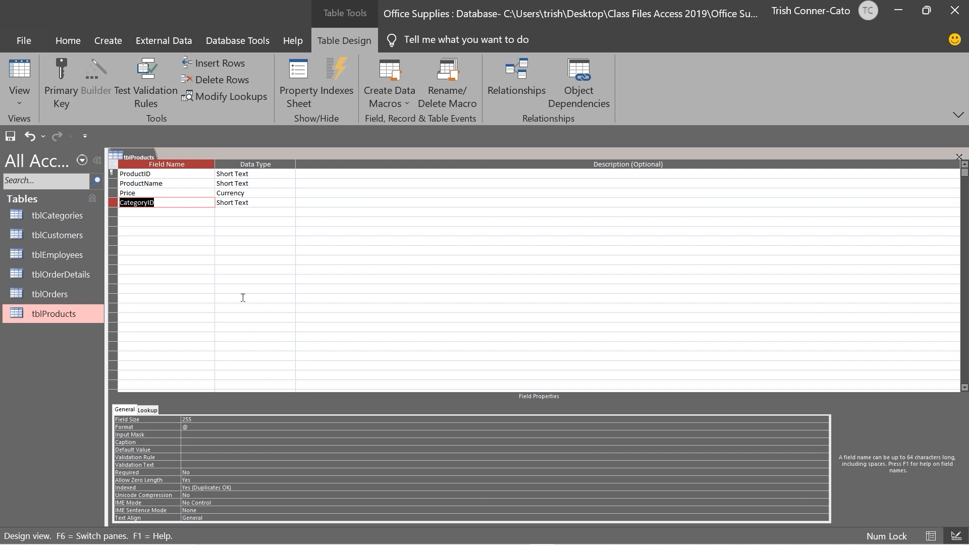
# Insert a new ProductManual field with the Attachment data type above CategoryID
pyautogui.press('Insert')
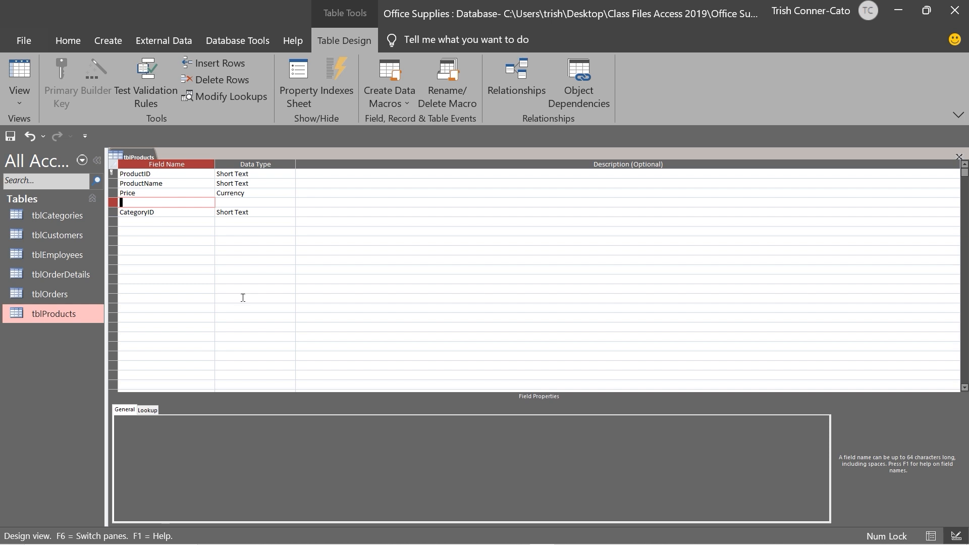
pyautogui.write('ProductManual')
pyautogui.press('Tab')
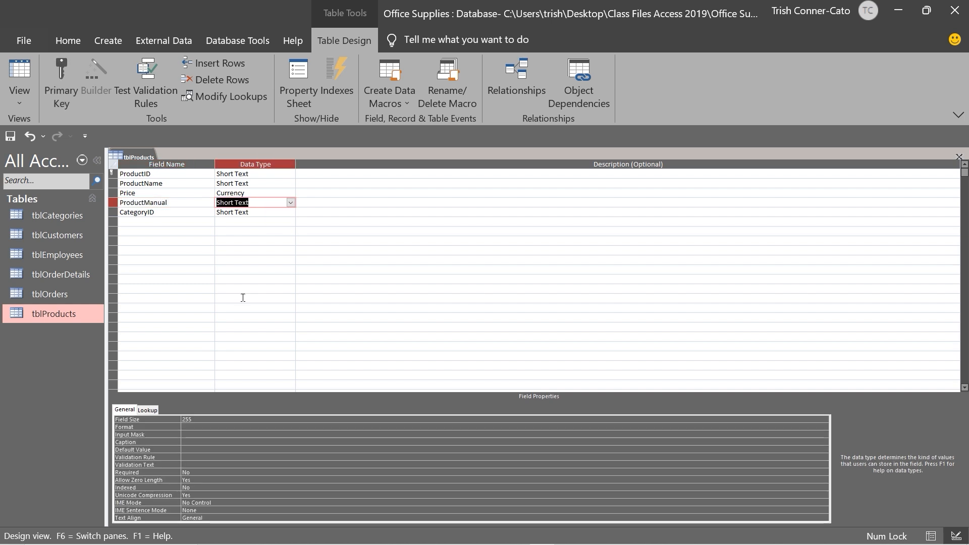
pyautogui.write('attachment')
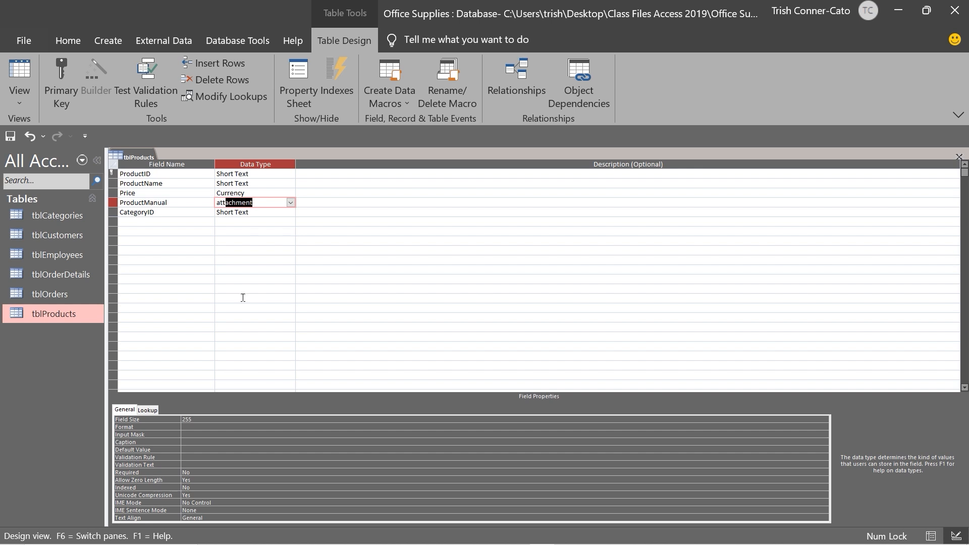
pyautogui.press('Tab')
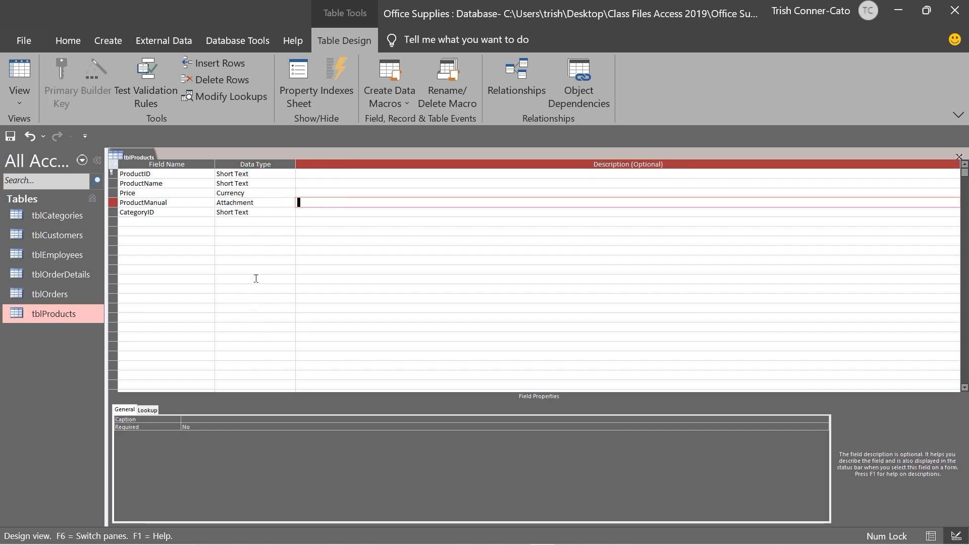
# Save the tblProducts design, preview it in Datasheet view, and return to Design view
pyautogui.rightClick(137, 155)
pyautogui.click(146, 162)
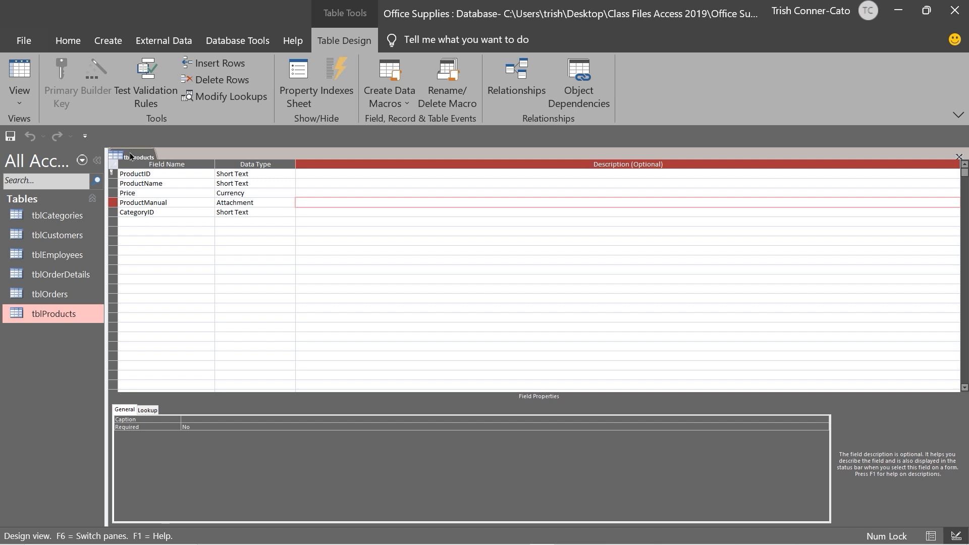
pyautogui.rightClick(130, 156)
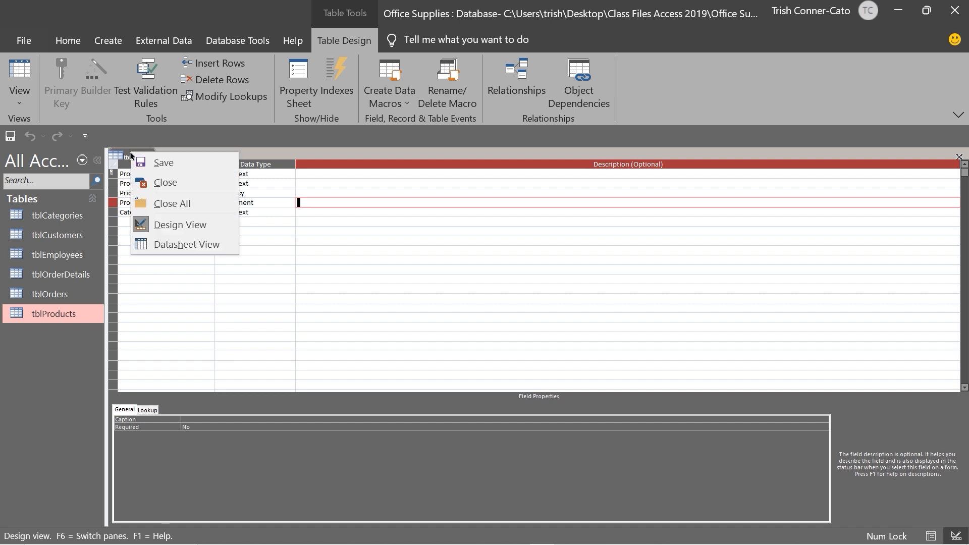
pyautogui.click(174, 248)
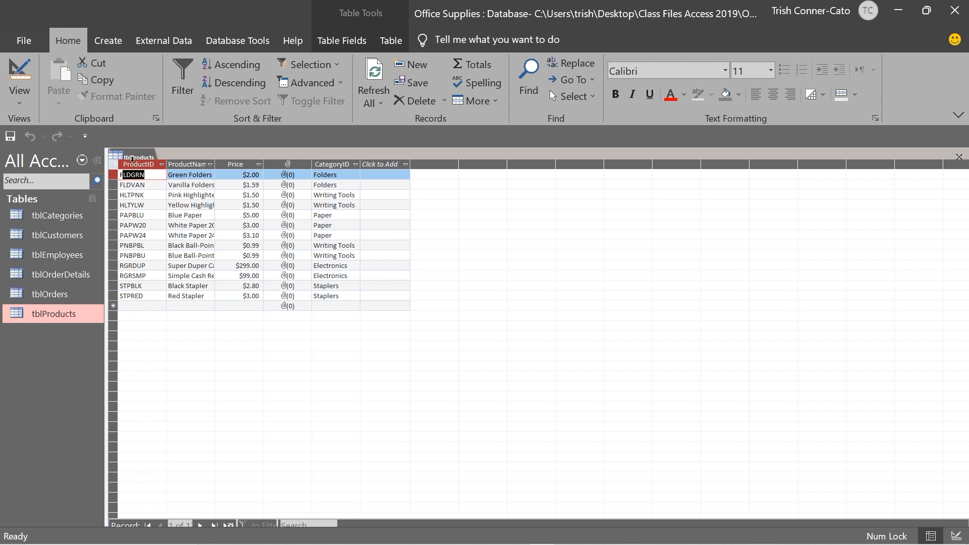
pyautogui.rightClick(134, 159)
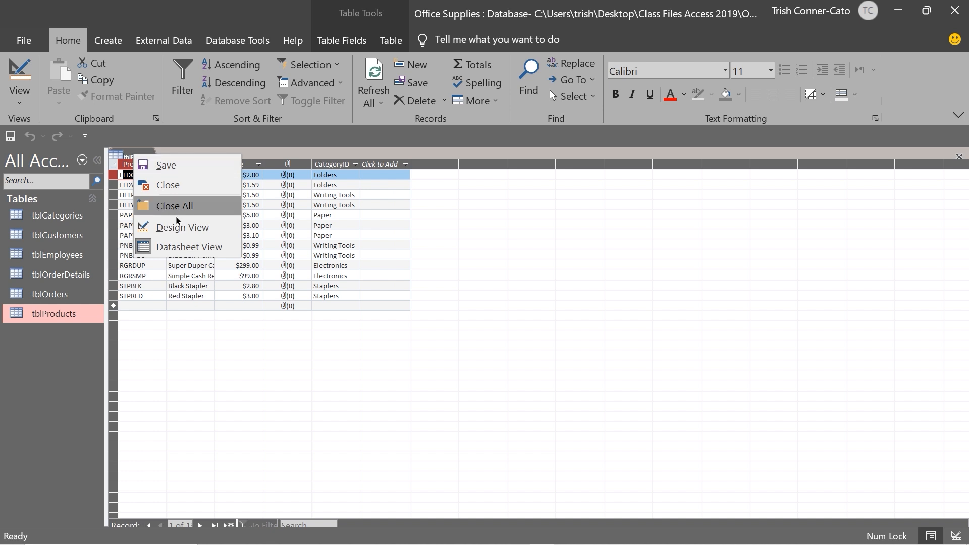
pyautogui.click(183, 229)
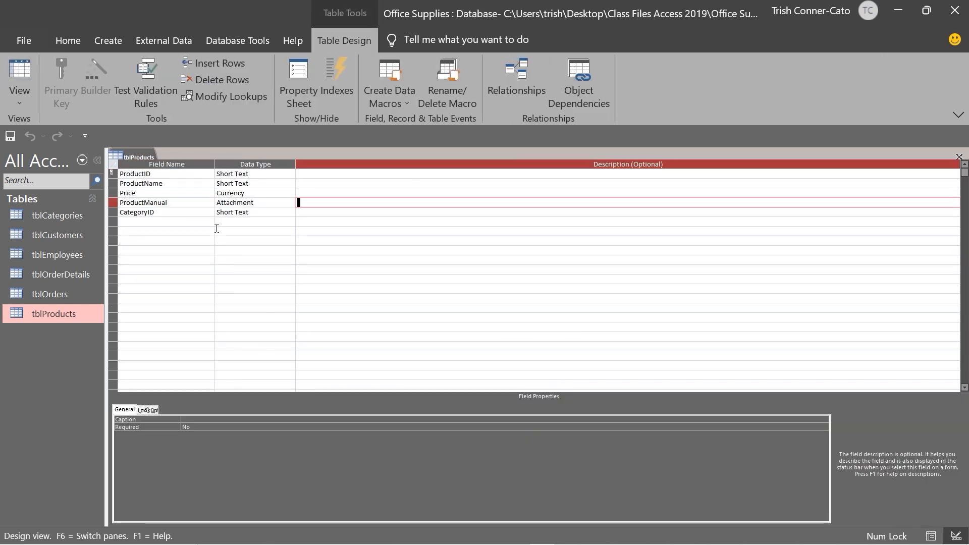
# Set the ProductManual field's Caption to 'ProductManual' and save the table design
pyautogui.click(203, 201)
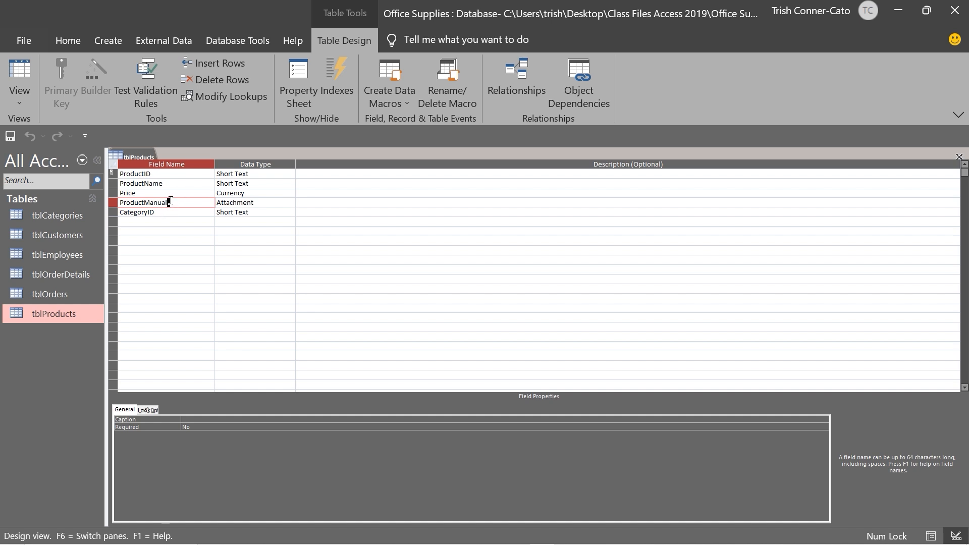
pyautogui.click(189, 419)
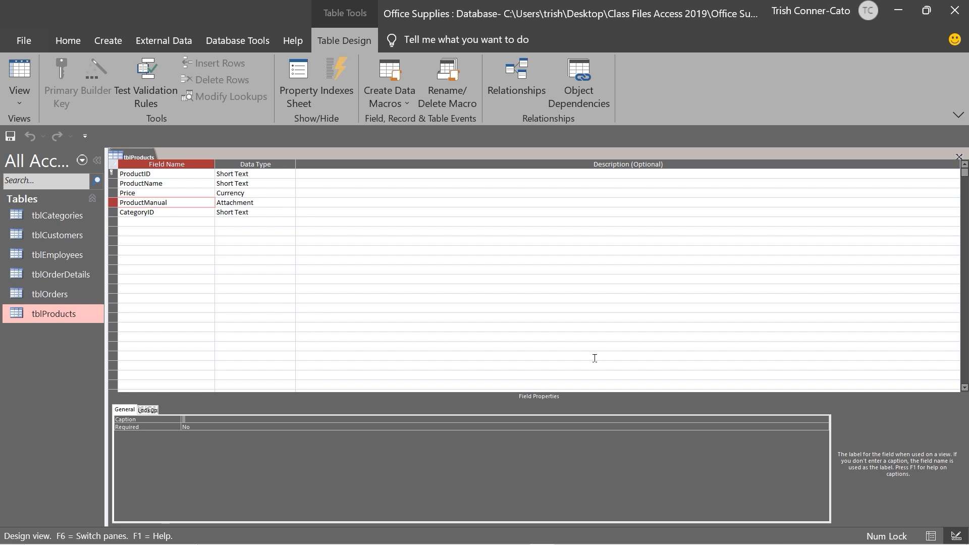
pyautogui.write('ProductManual')
pyautogui.click(211, 426)
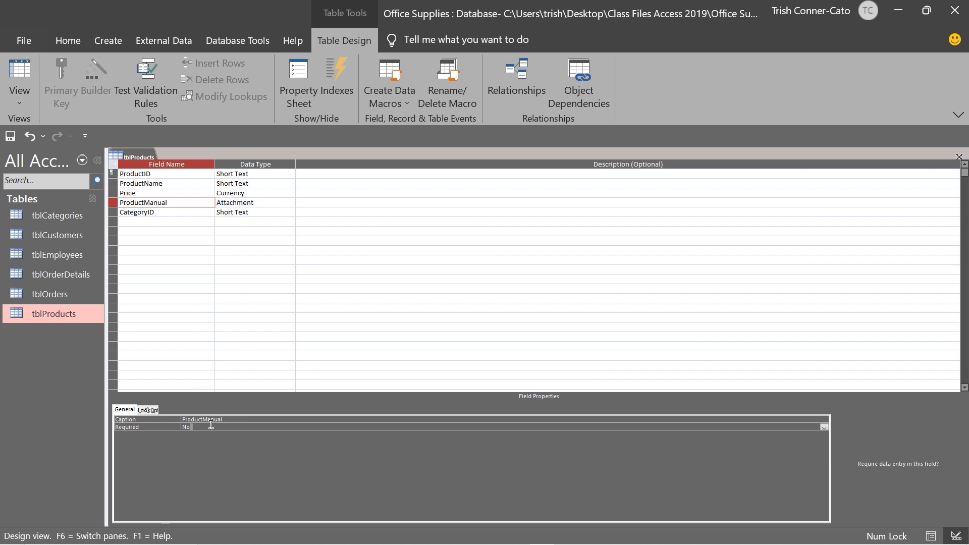
pyautogui.rightClick(138, 157)
pyautogui.click(174, 166)
# Switch tblProducts to Datasheet view and auto-fit the ProductManual and ProductName columns
pyautogui.rightClick(137, 157)
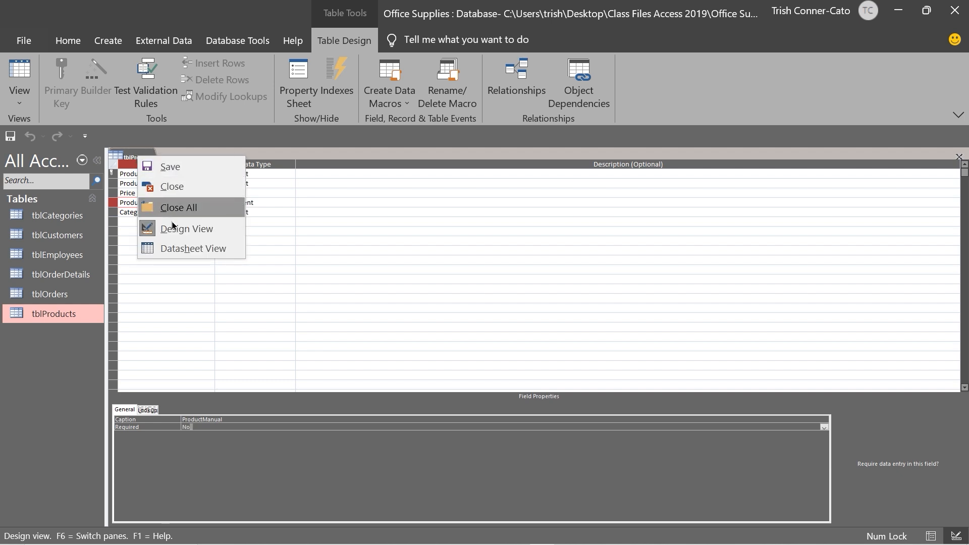
pyautogui.click(184, 248)
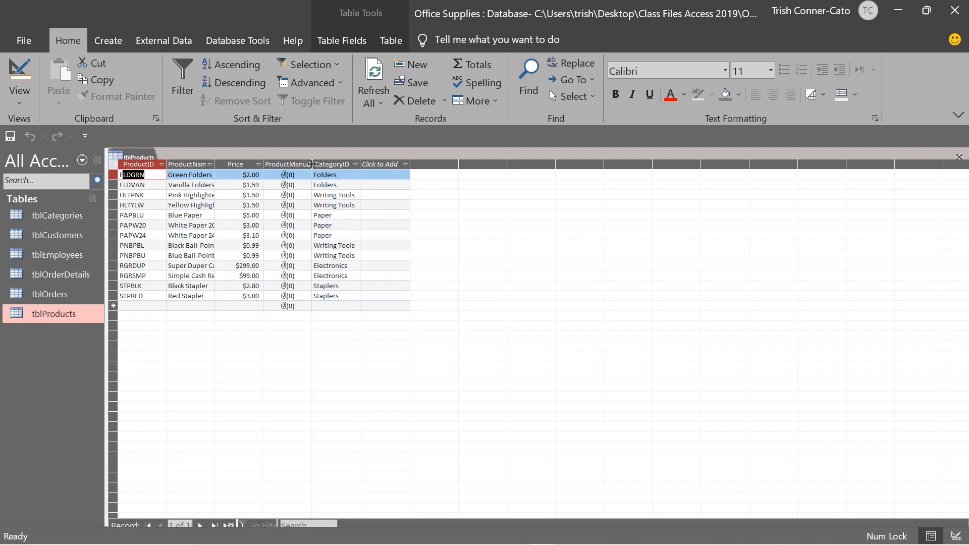
pyautogui.doubleClick(312, 164)
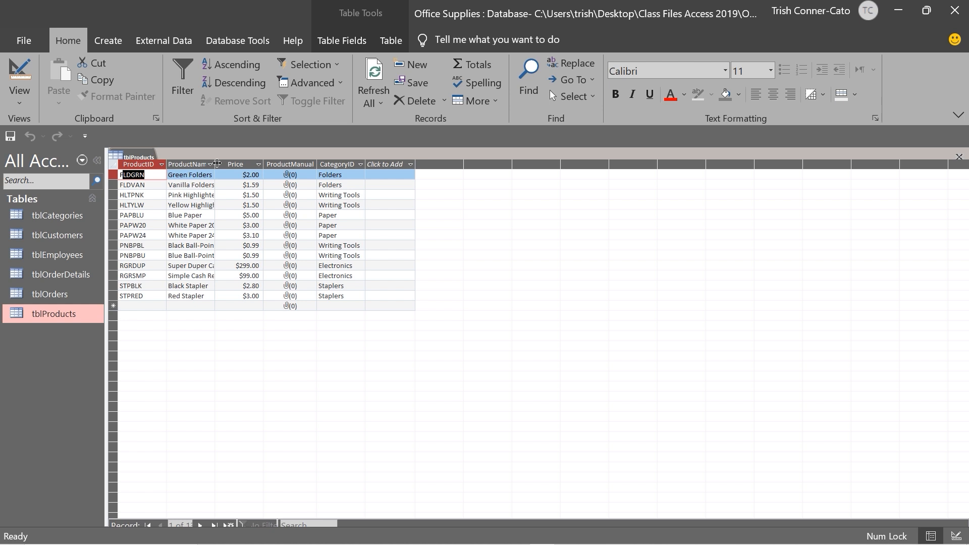
pyautogui.doubleClick(216, 163)
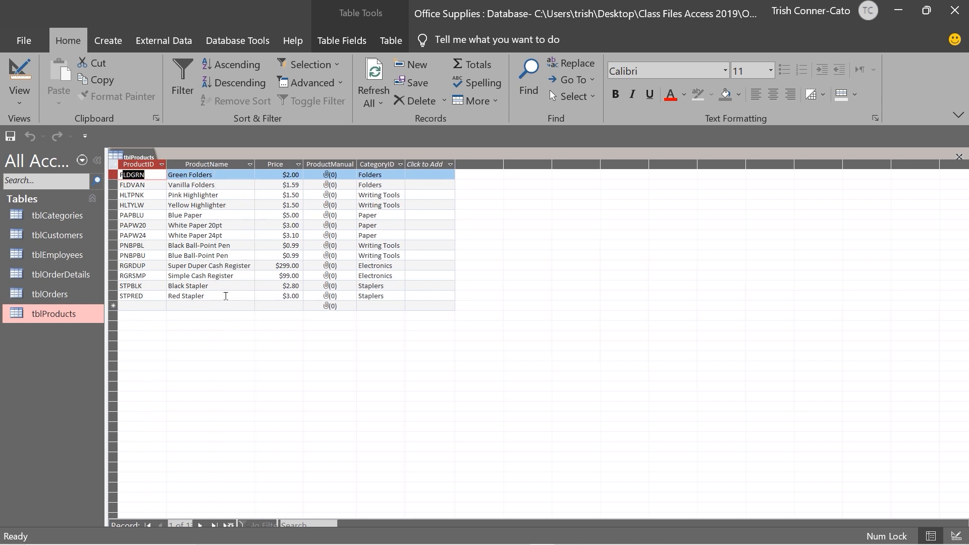
pyautogui.click(340, 268)
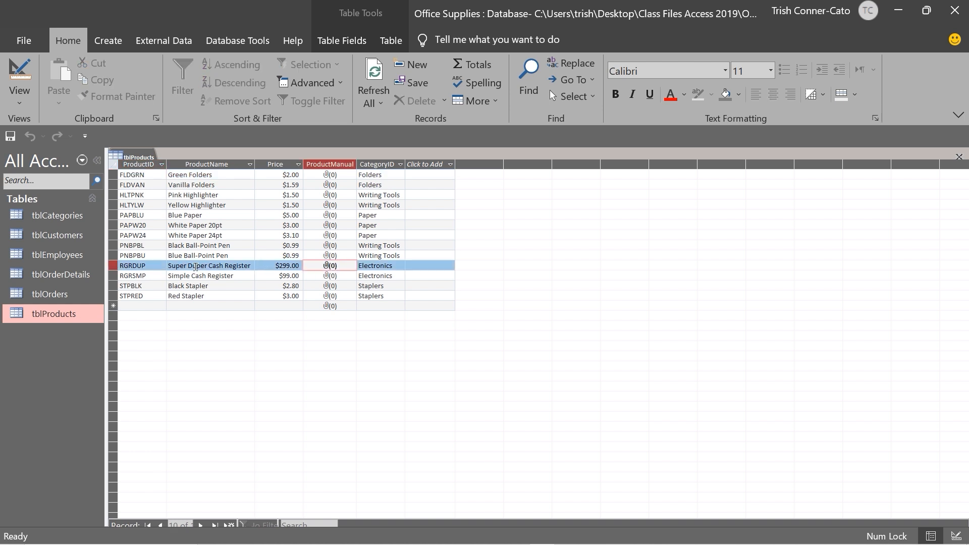
pyautogui.rightClick(325, 265)
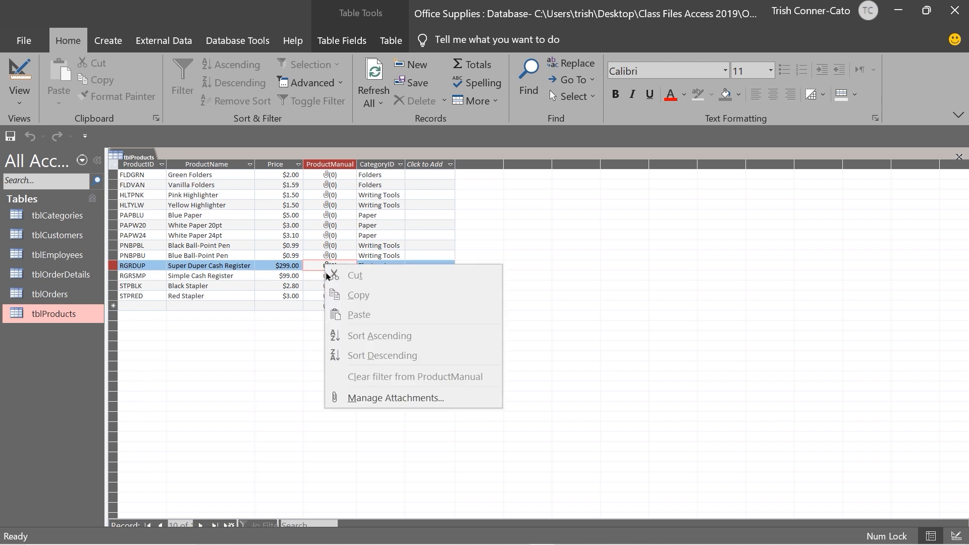
# Attach Super Duper Cash Register Instructions.docx to the Super Duper Cash Register's ProductManual cell
pyautogui.click(363, 398)
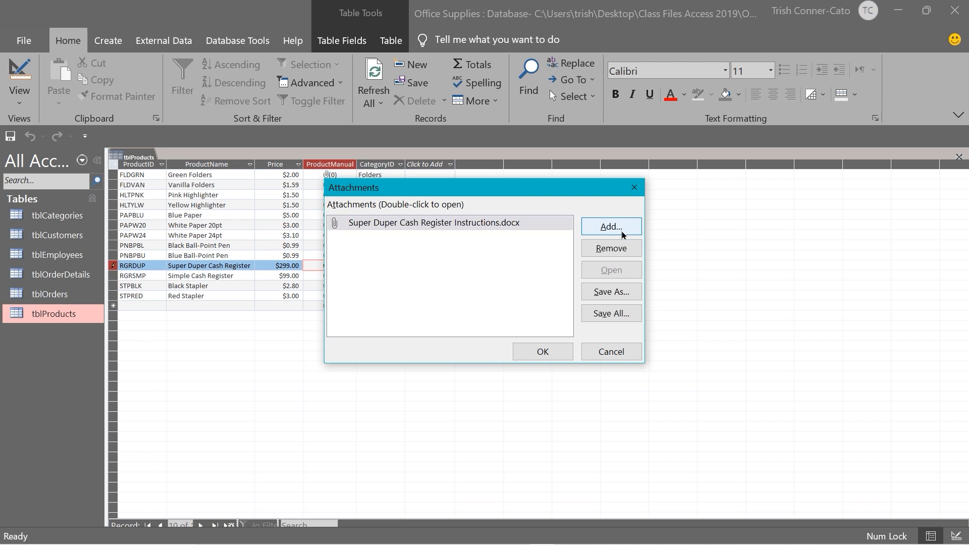
pyautogui.click(544, 350)
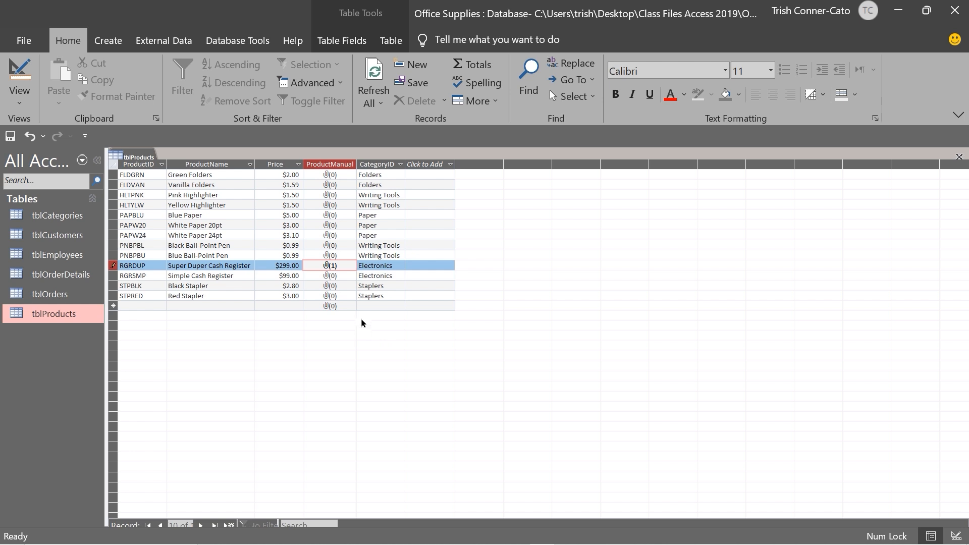
pyautogui.rightClick(332, 268)
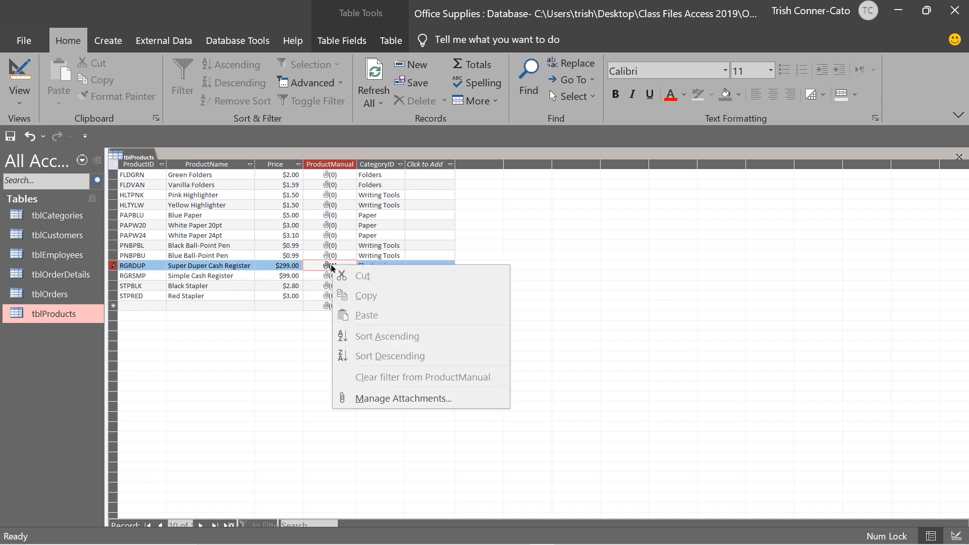
pyautogui.click(416, 398)
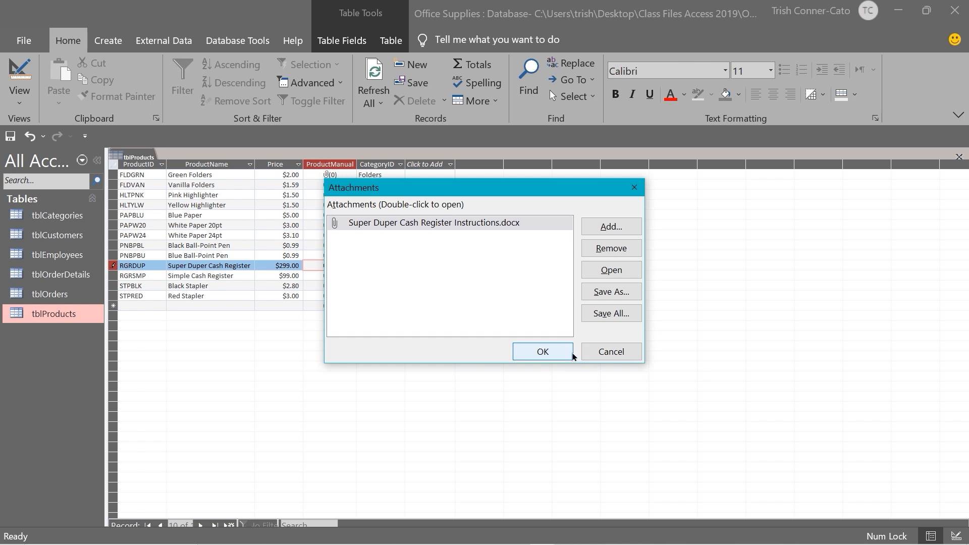
pyautogui.click(603, 351)
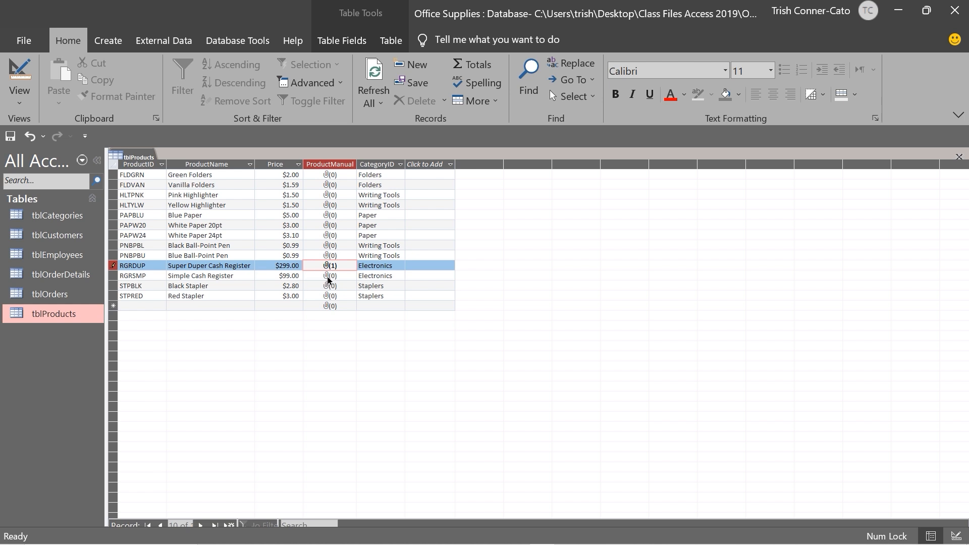
pyautogui.rightClick(328, 279)
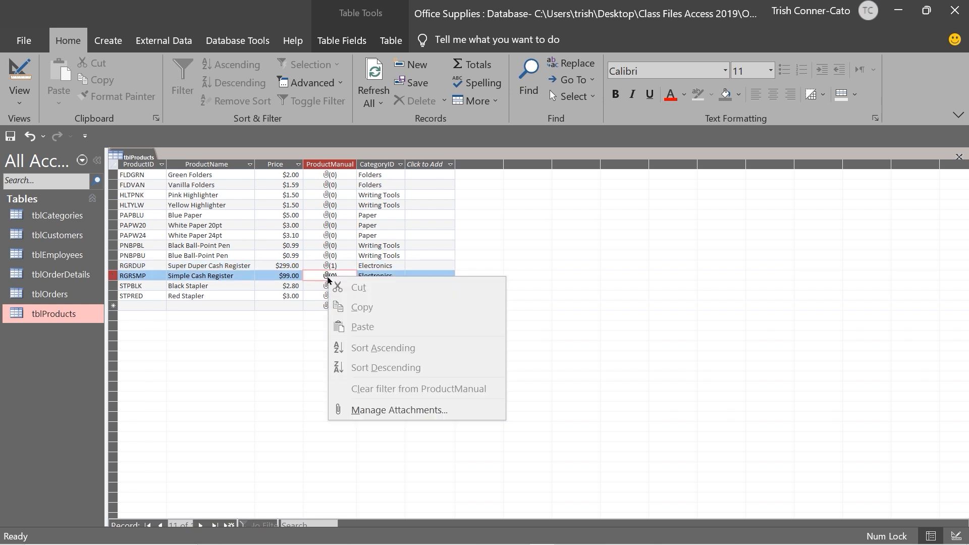
# Attach Simple Cash Register Instructions.docx to the Simple Cash Register's ProductManual cell
pyautogui.click(396, 409)
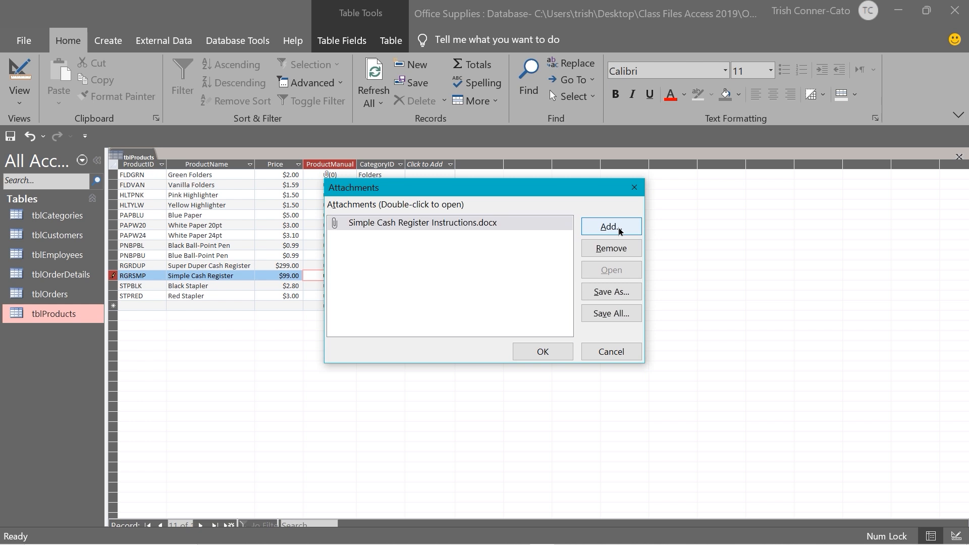
pyautogui.click(542, 352)
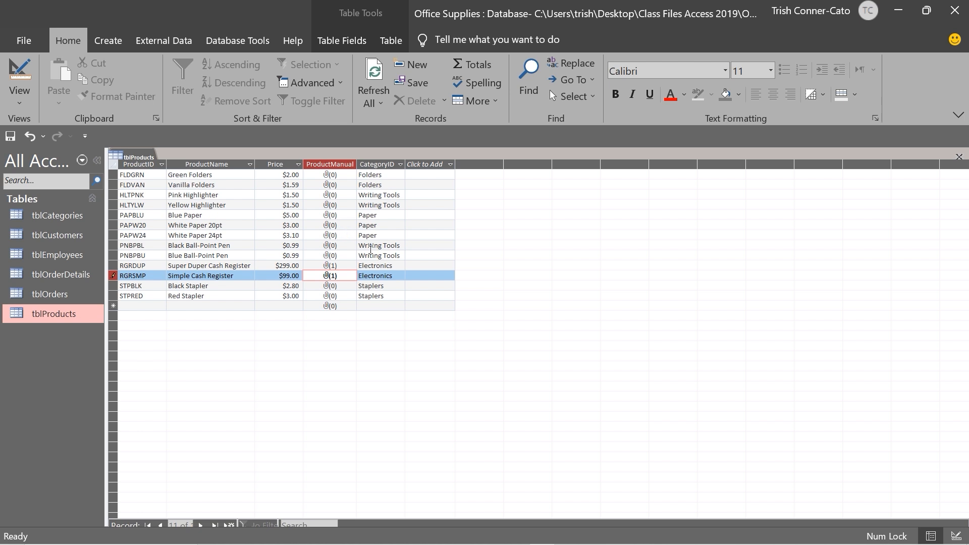
# Close tblProducts saving its layout changes, then select tblCustomers in the navigation pane
pyautogui.rightClick(138, 157)
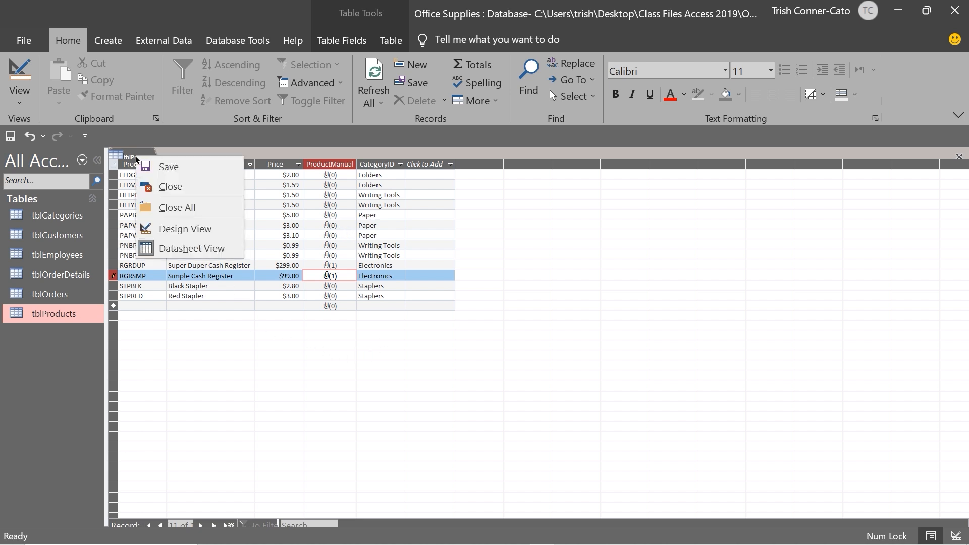
pyautogui.click(171, 186)
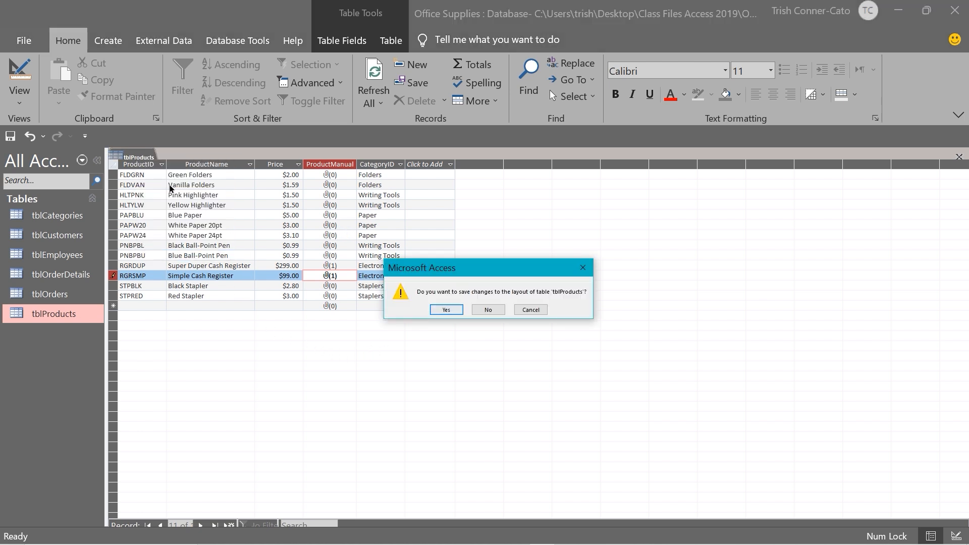
pyautogui.click(446, 309)
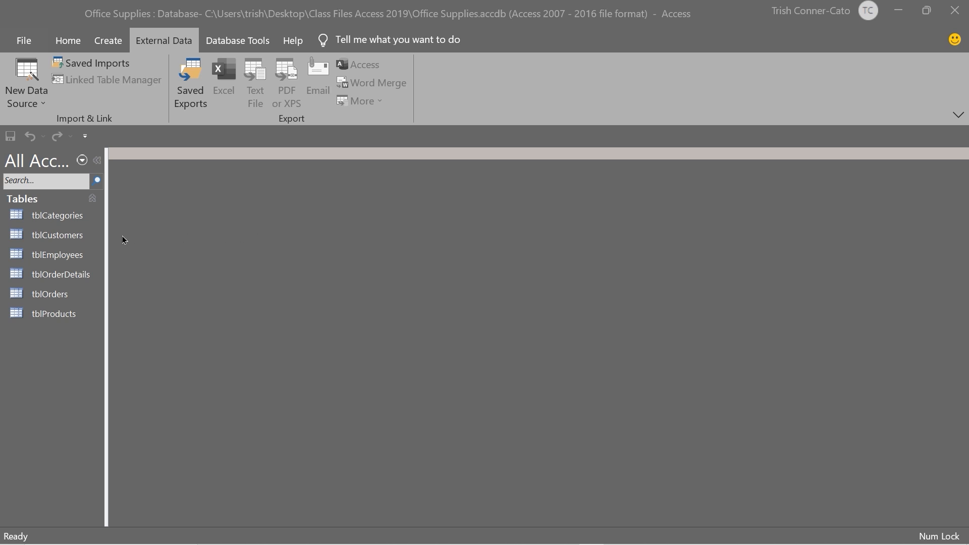
pyautogui.click(66, 240)
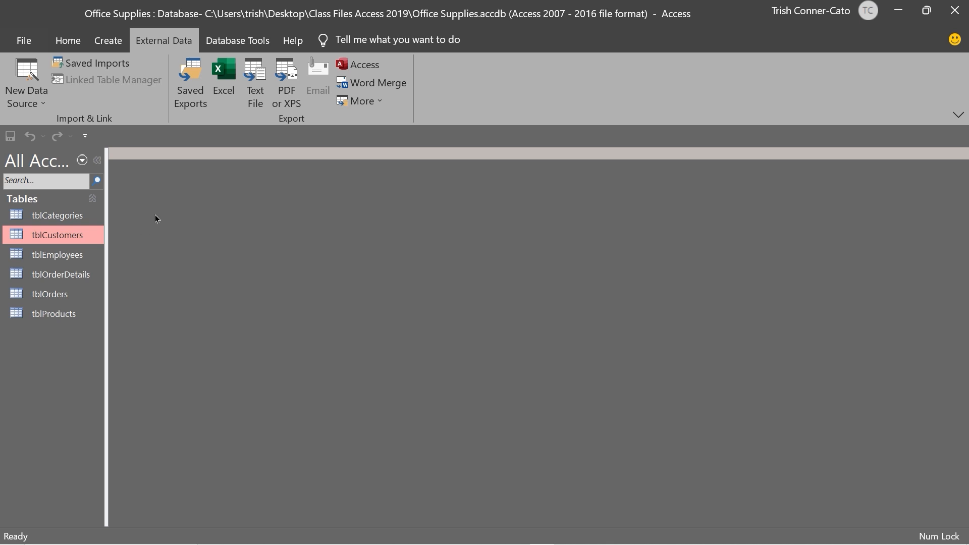
# Start an Excel import of Import into Access.xlsx, appending the Customers worksheet to tblCustomers
pyautogui.click(40, 104)
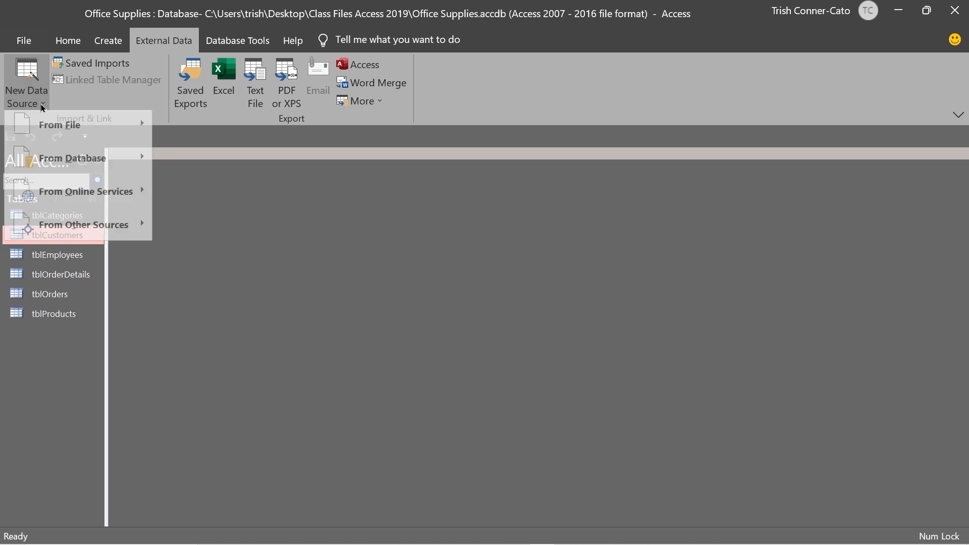
pyautogui.moveTo(101, 129)
pyautogui.click(222, 137)
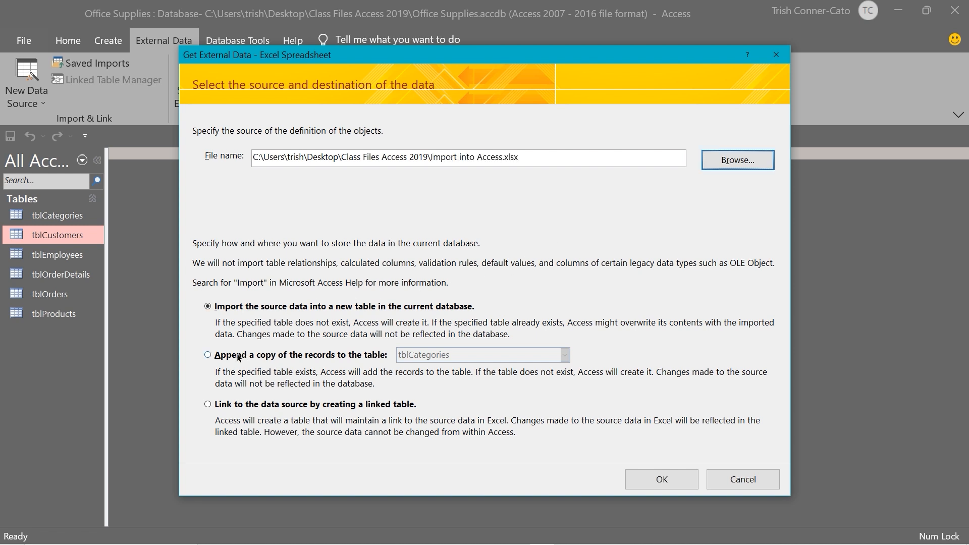
pyautogui.click(207, 355)
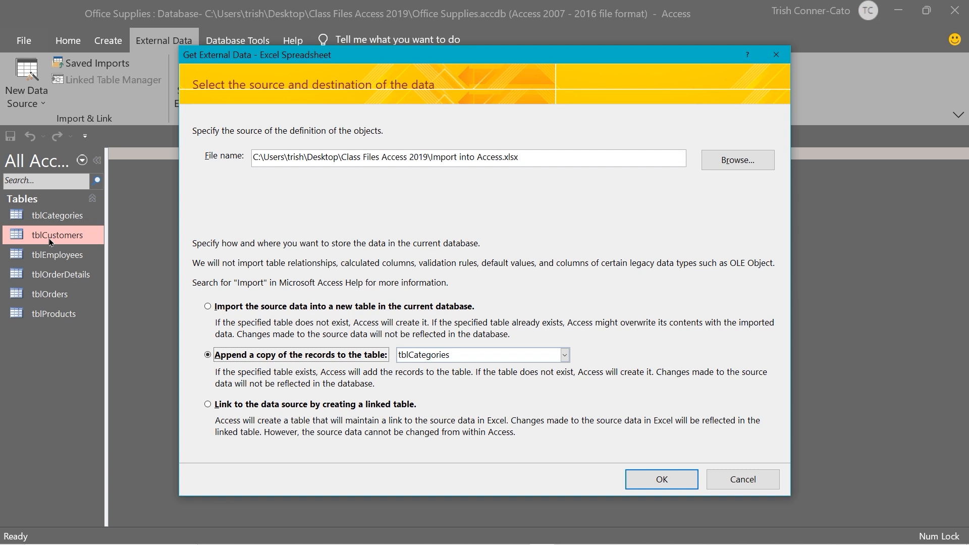
pyautogui.click(565, 356)
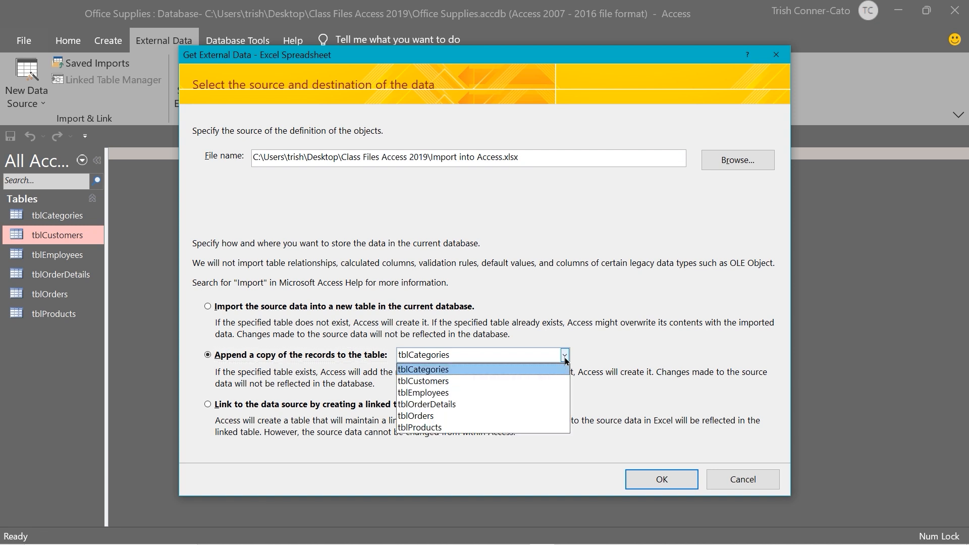
pyautogui.click(435, 382)
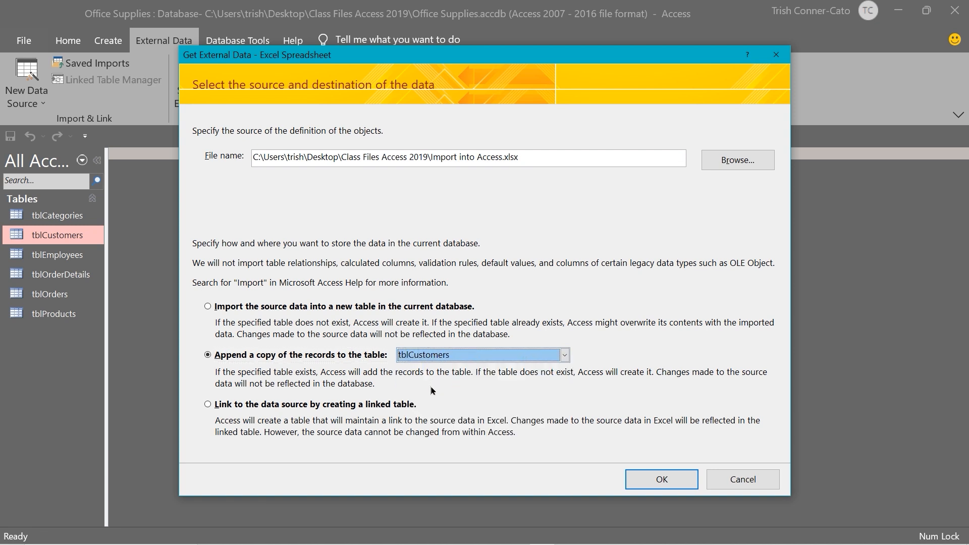
pyautogui.click(655, 486)
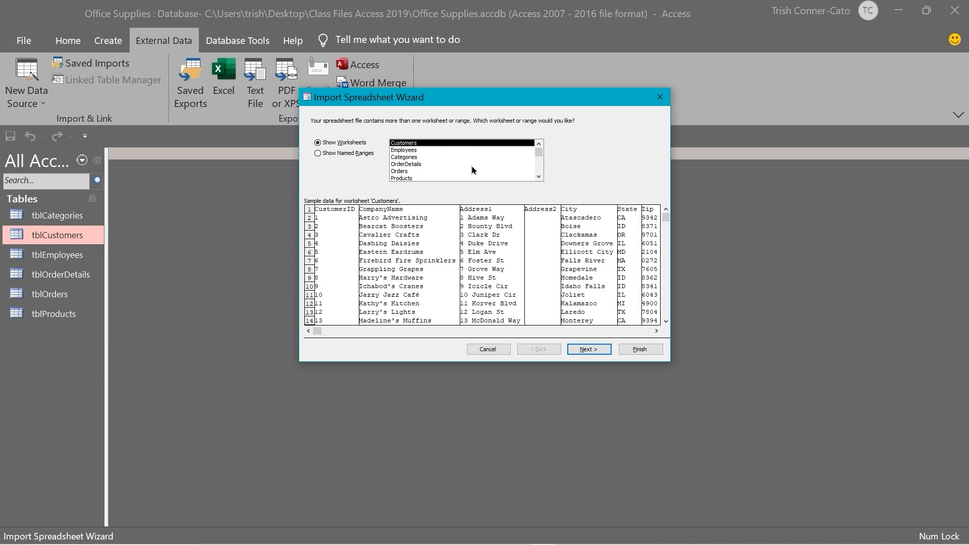
pyautogui.click(584, 351)
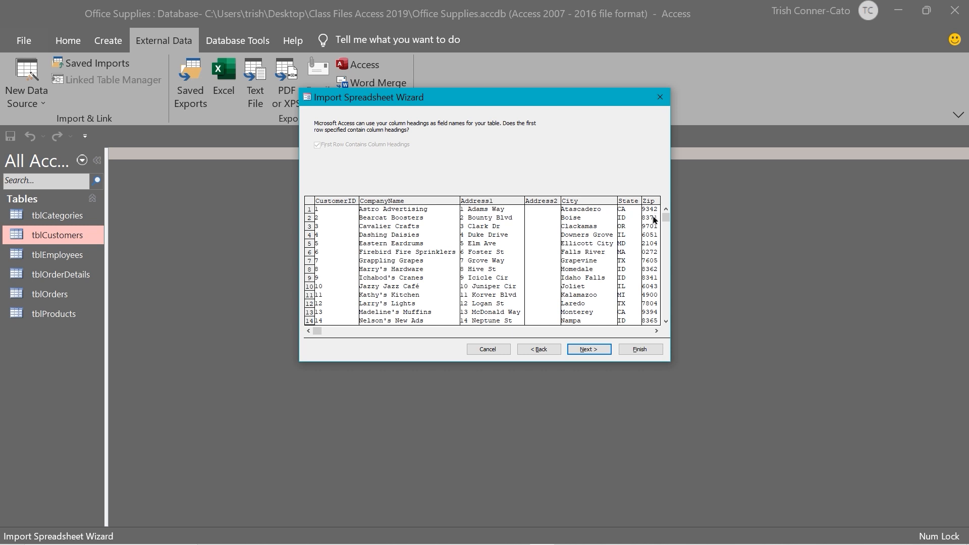
# Accept the first row as column headings and continue the append into tblCustomers
pyautogui.click(588, 350)
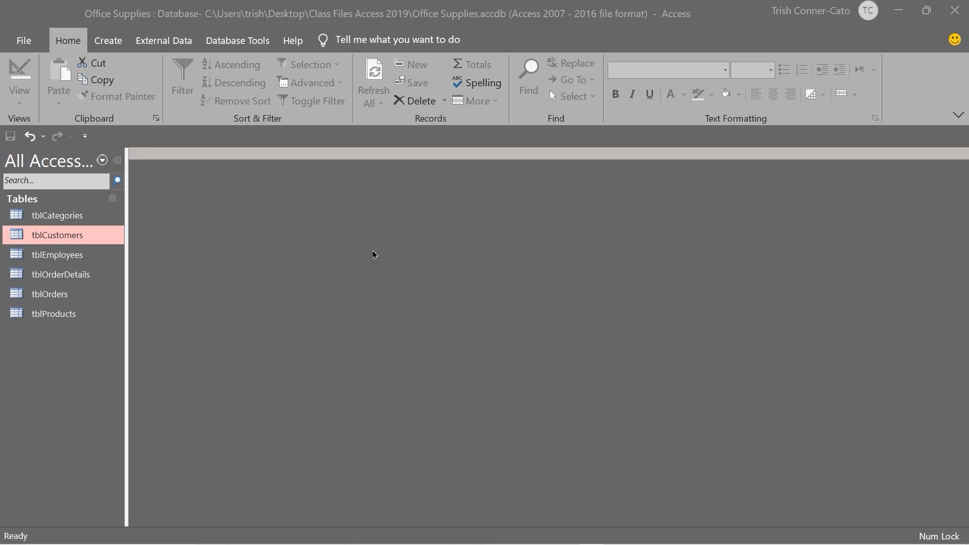
pyautogui.doubleClick(64, 236)
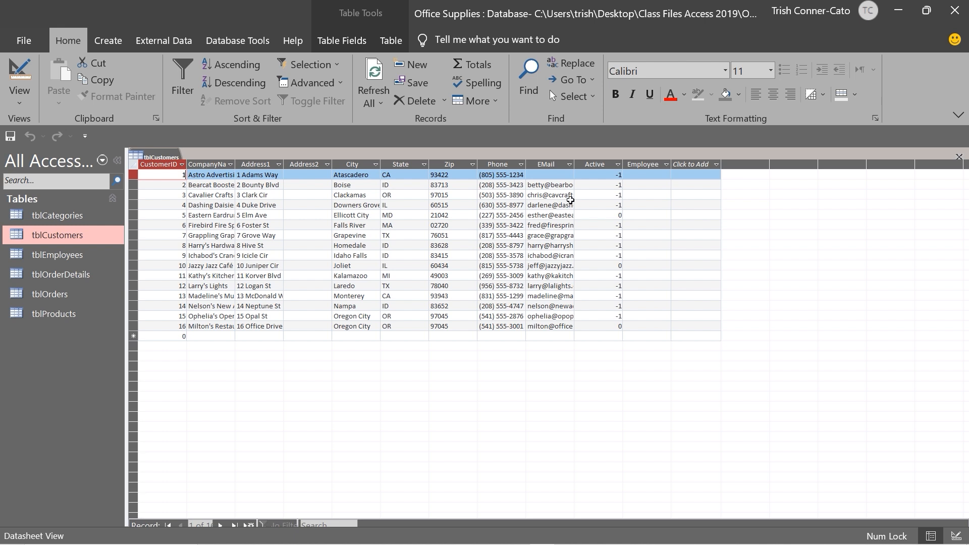
pyautogui.rightClick(166, 158)
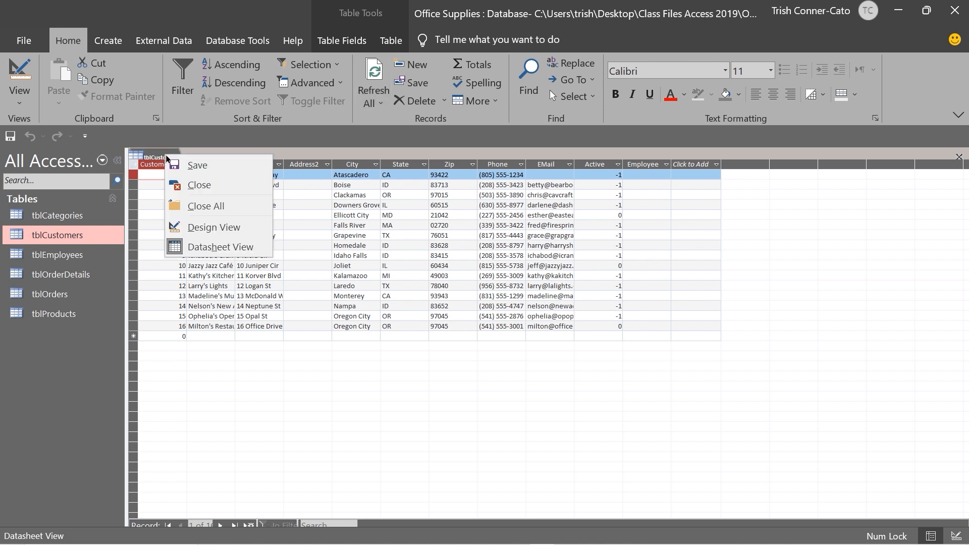
pyautogui.click(191, 185)
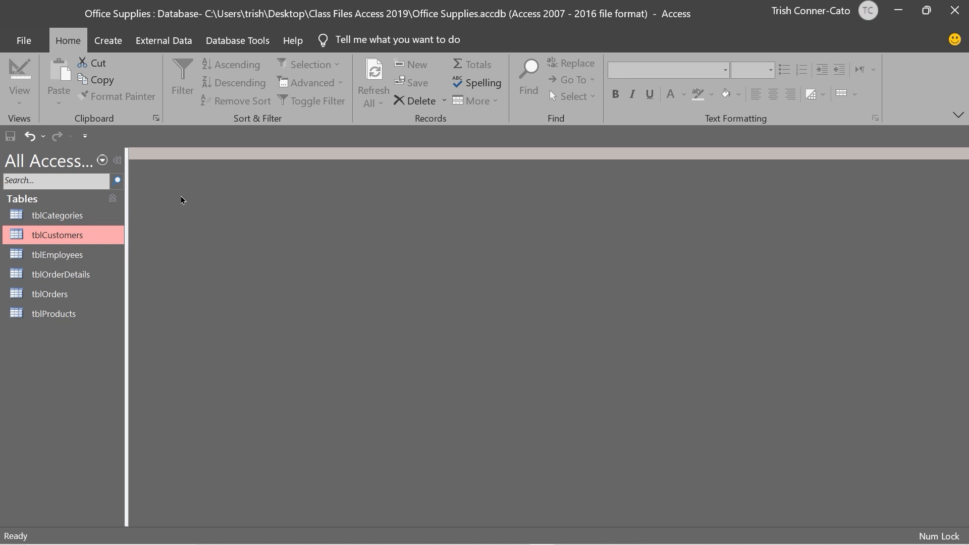
pyautogui.press('Down')
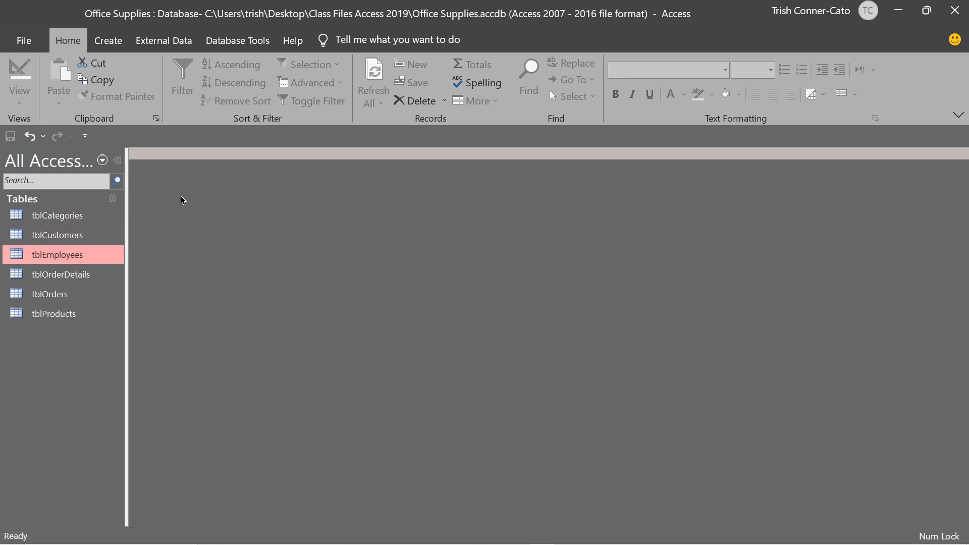
pyautogui.doubleClick(59, 259)
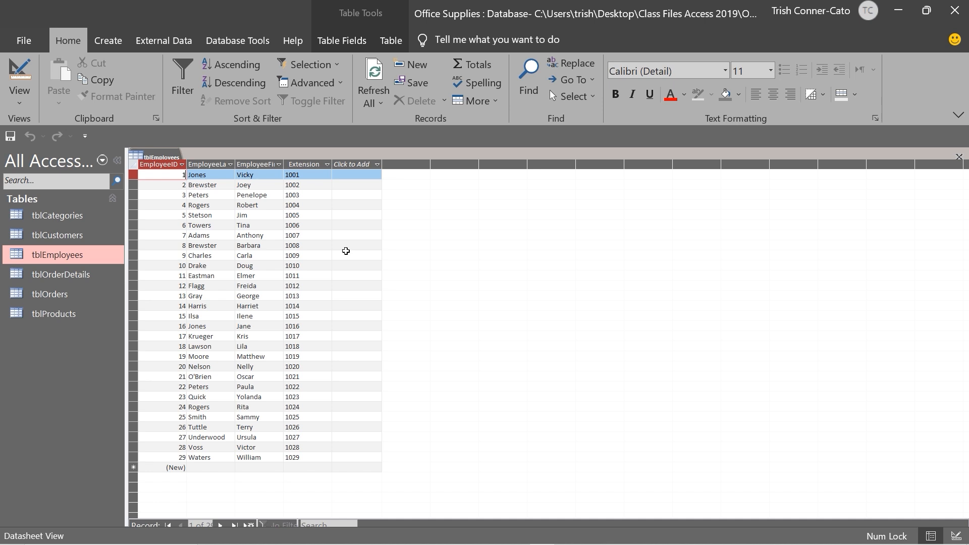
pyautogui.rightClick(161, 157)
pyautogui.click(185, 185)
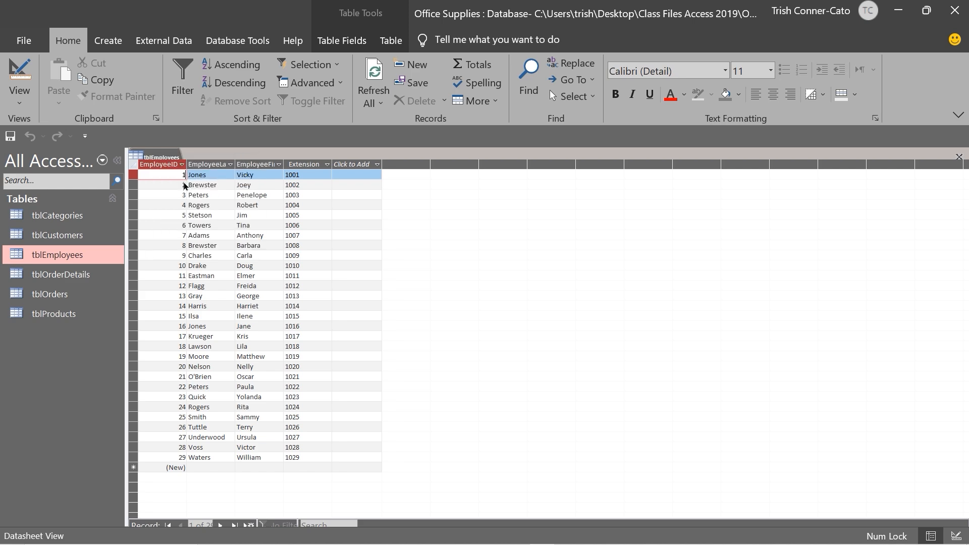
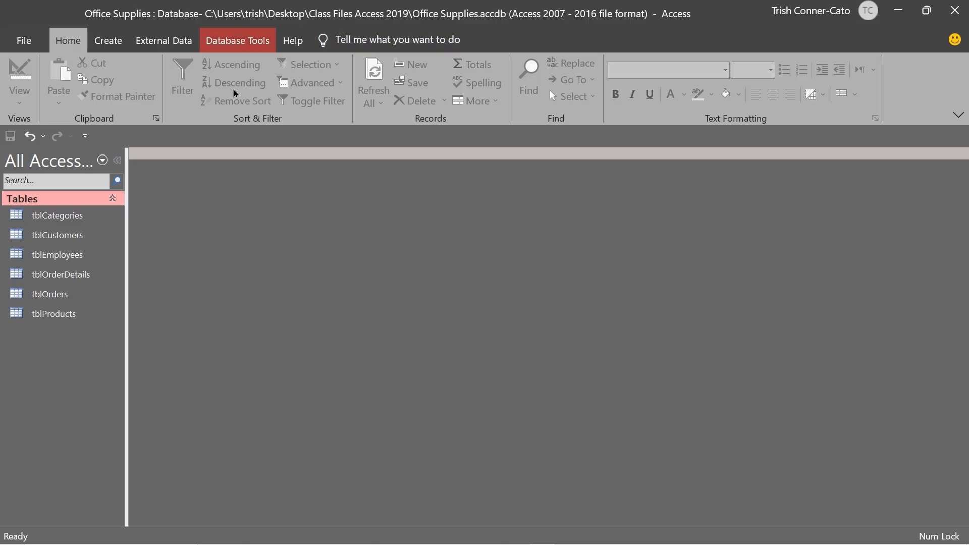
# Open tblCustomers in Datasheet View and go to its blank new-record row
pyautogui.doubleClick(51, 236)
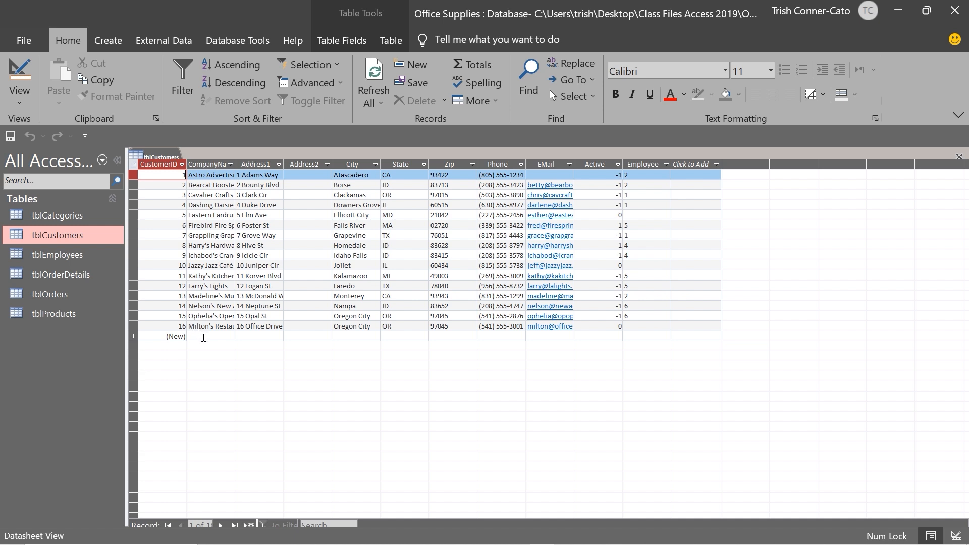
pyautogui.click(195, 335)
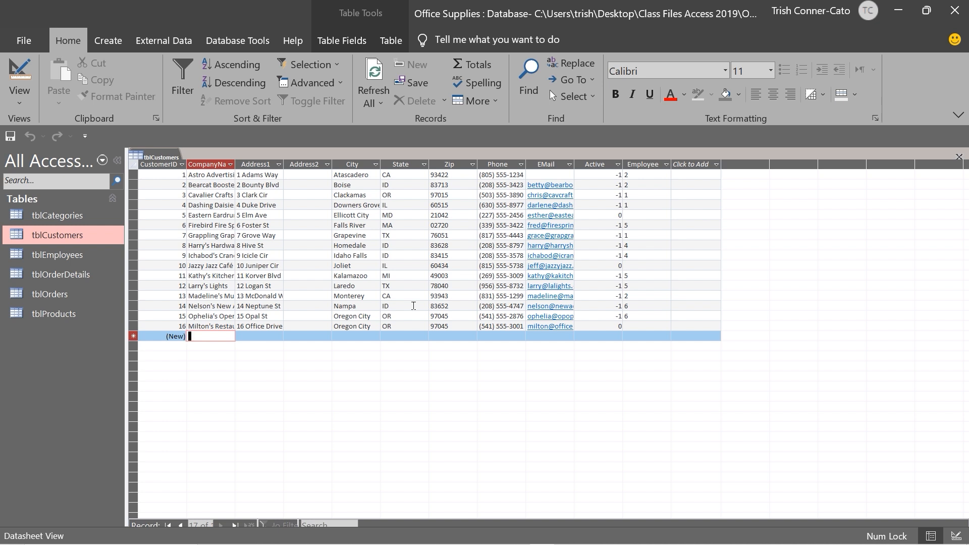
# Enter company Astro Advertising with its street address, city Houston and state TX, fixing a typo in the state
pyautogui.write('Ast')
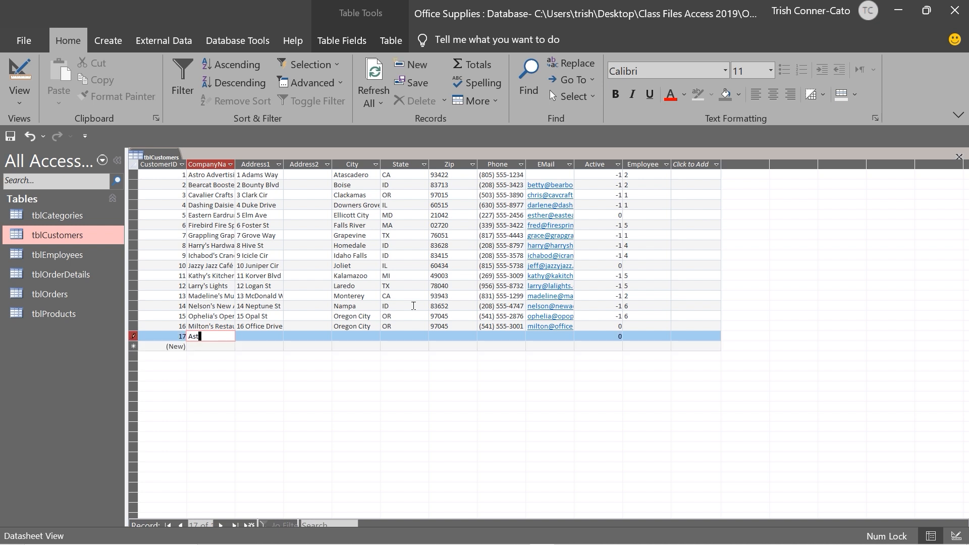
pyautogui.write('ro Advertising')
pyautogui.press('Tab')
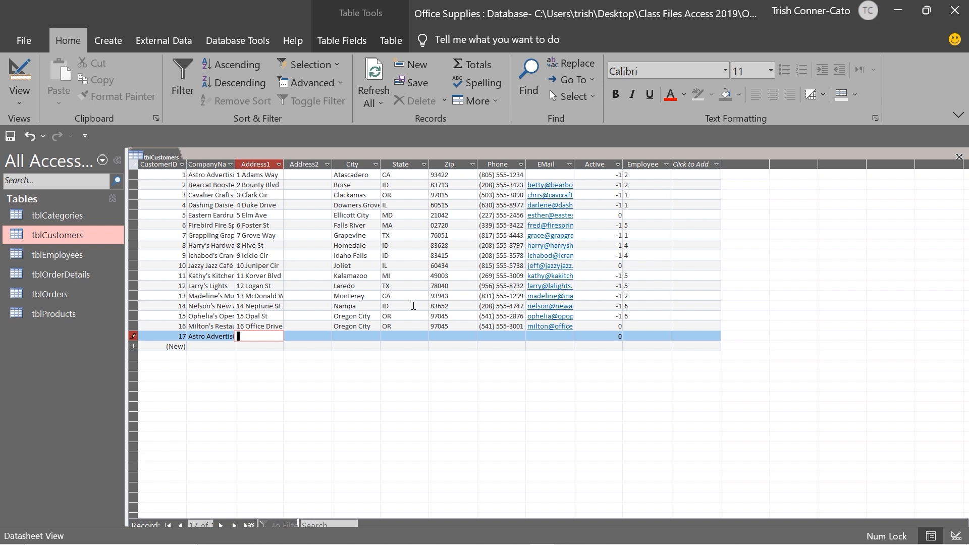
pyautogui.press('Tab')
pyautogui.press('Tab')
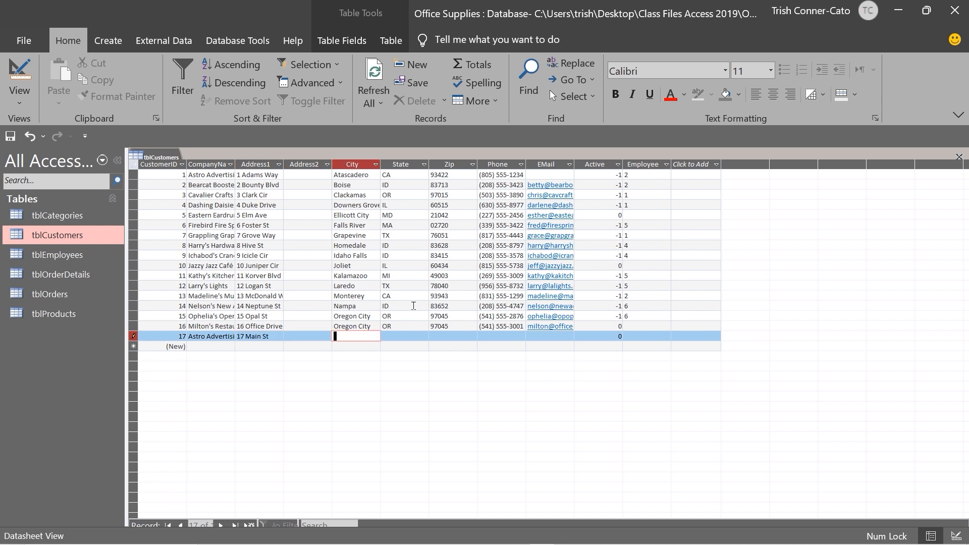
pyautogui.write('Houston')
pyautogui.press('Tab')
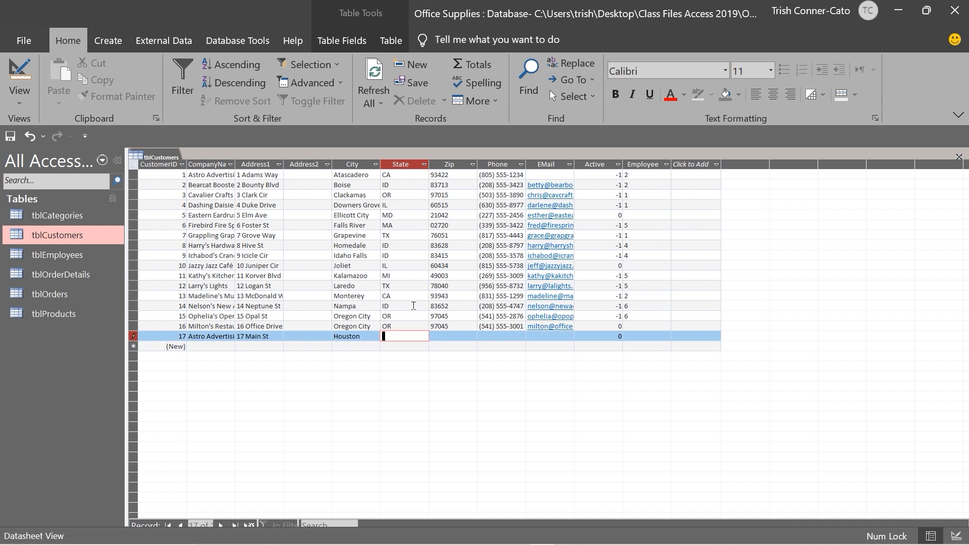
pyautogui.write('te')
pyautogui.press('BackSpace')
pyautogui.press('BackSpace')
pyautogui.write('tx')
pyautogui.press('Tab')
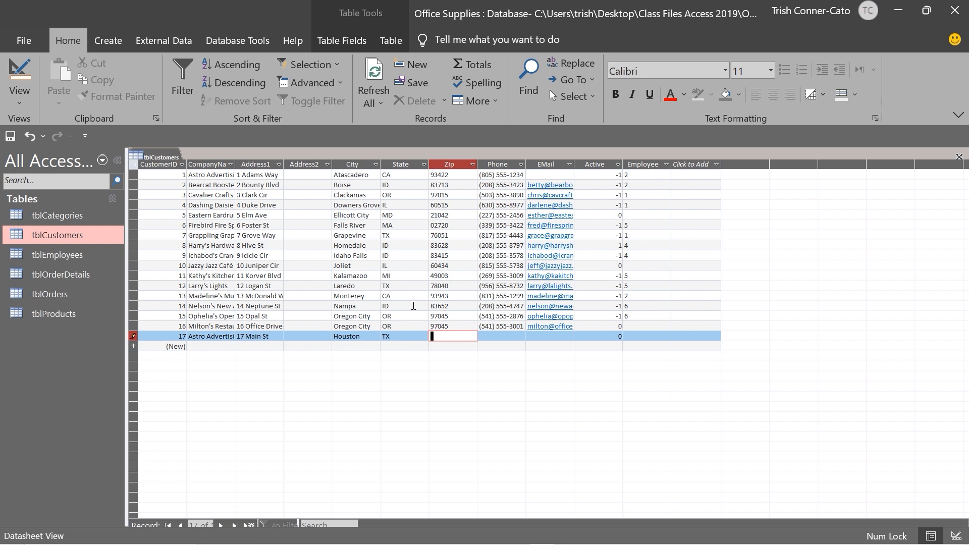
# Fill in zip 77084, the customer's phone number and e-mail, then clear Active's default 0
pyautogui.write('77084')
pyautogui.press('Tab')
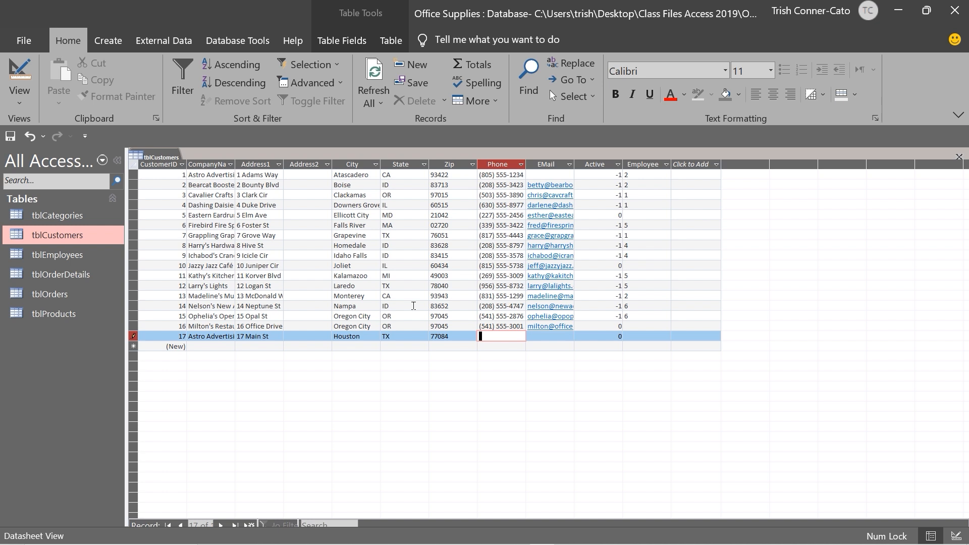
pyautogui.write('713) 5__-____')
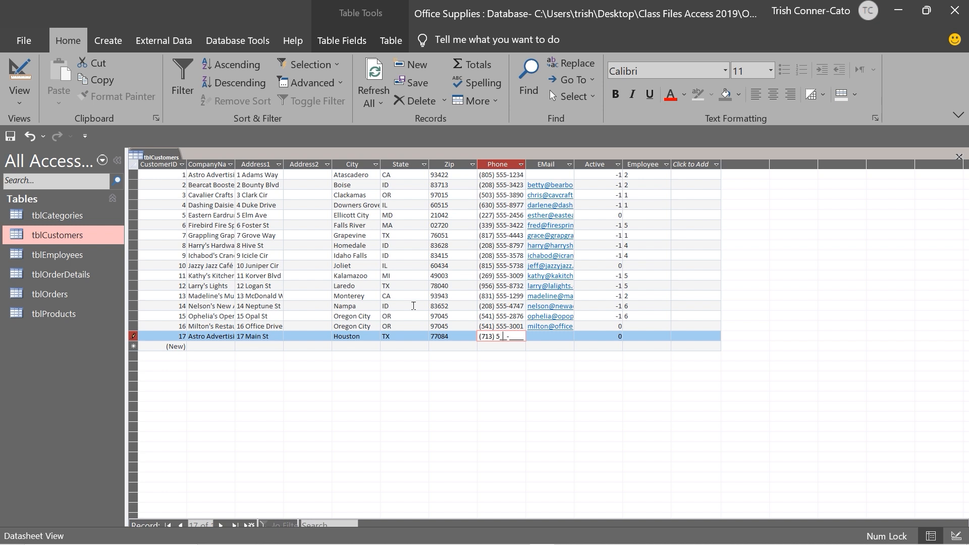
pyautogui.write('55-7633')
pyautogui.press('Tab')
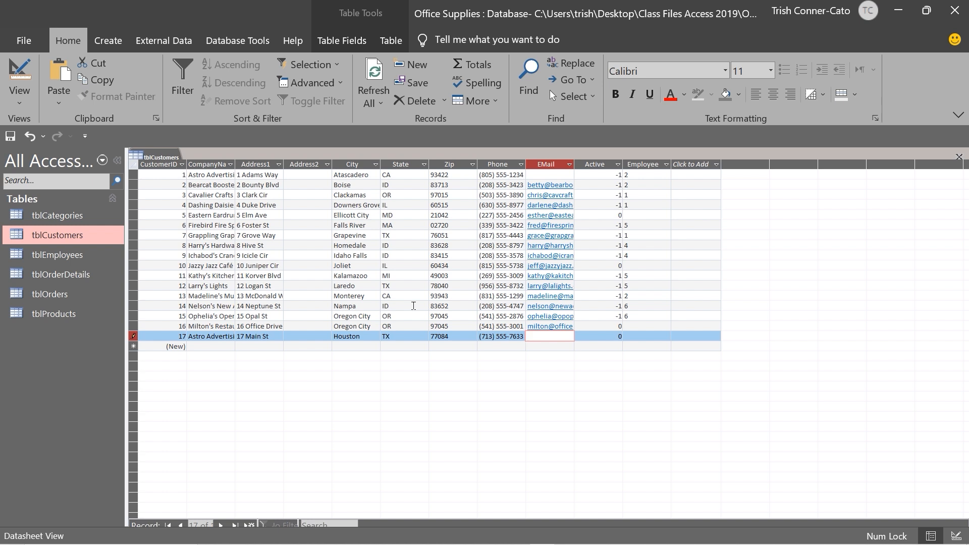
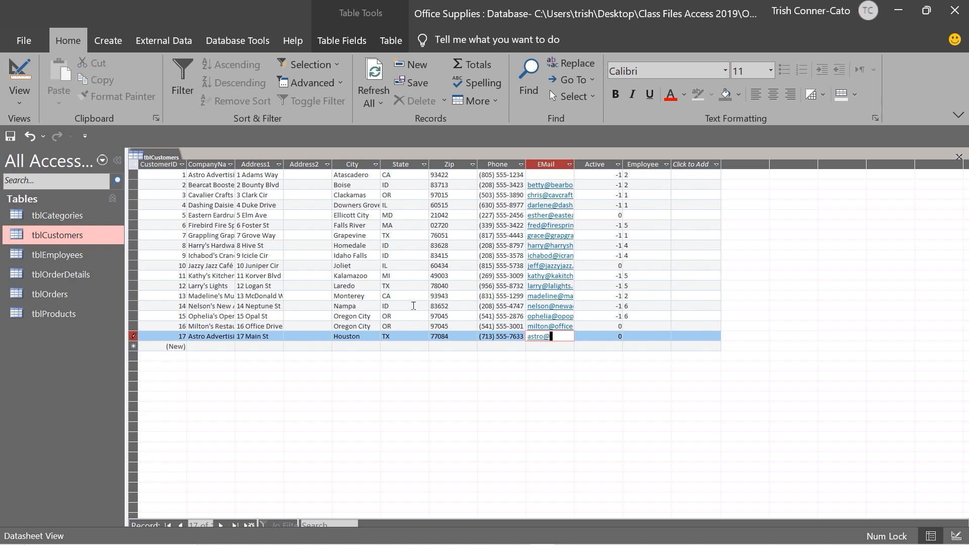
pyautogui.press('Tab')
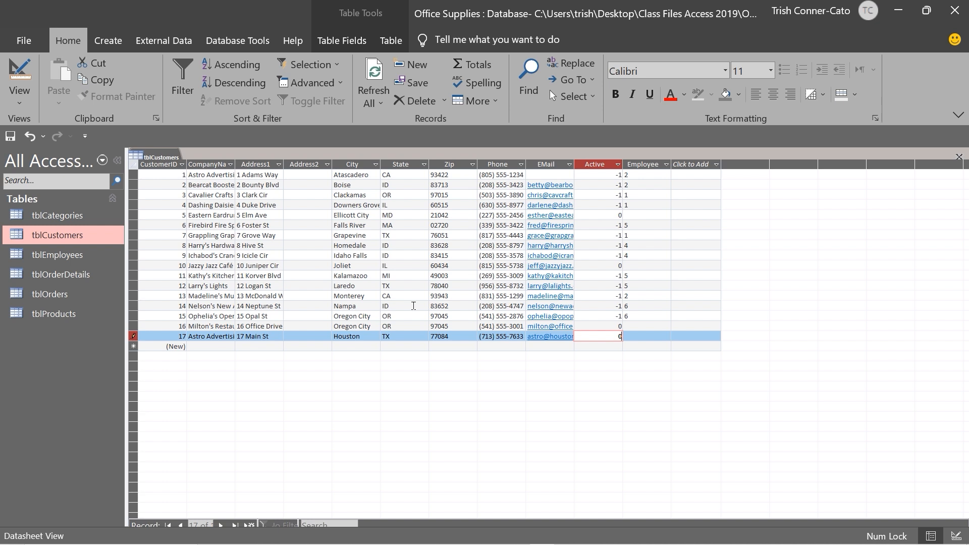
pyautogui.press('BackSpace')
# Set Active to -1, enter the assigned employee's name, and commit record 17
pyautogui.write('-1')
pyautogui.press('Tab')
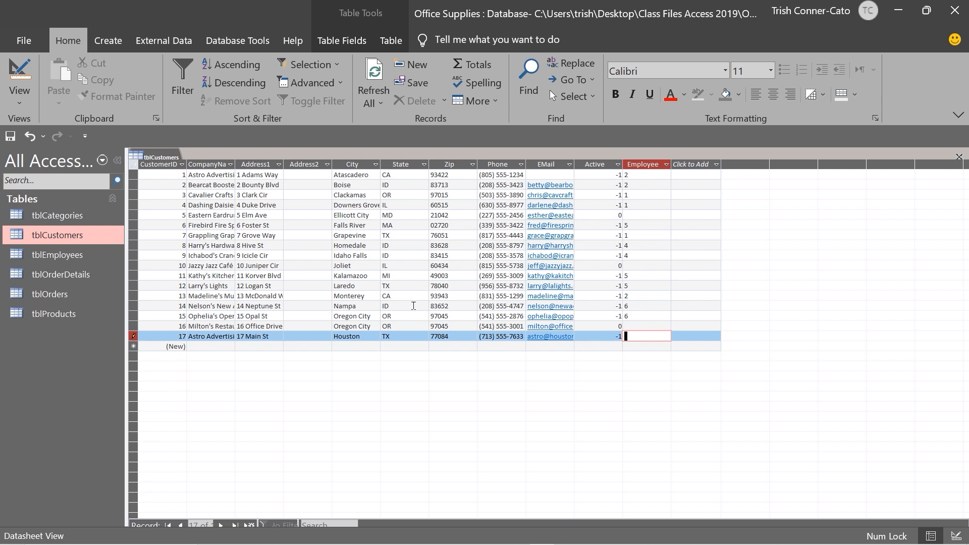
pyautogui.write('Brewster')
pyautogui.press('Down')
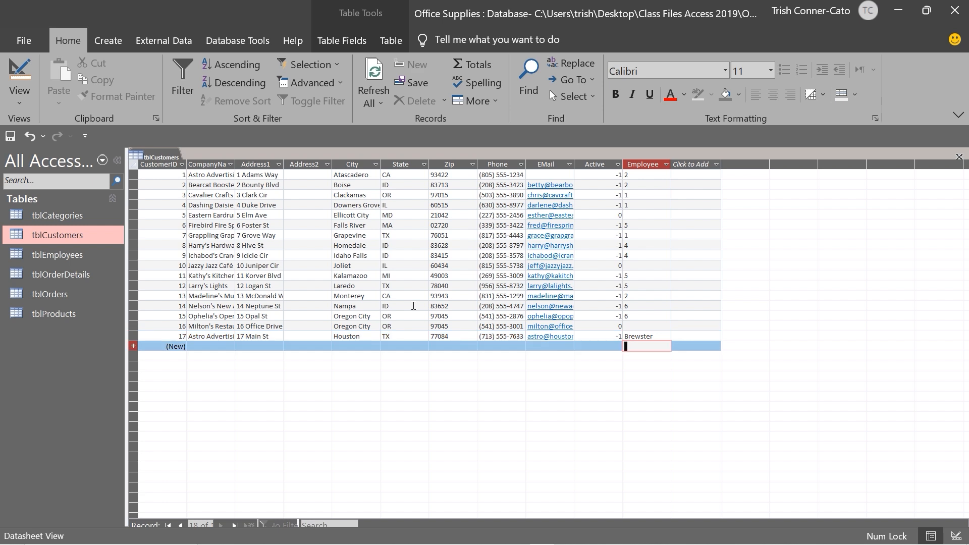
pyautogui.click(199, 343)
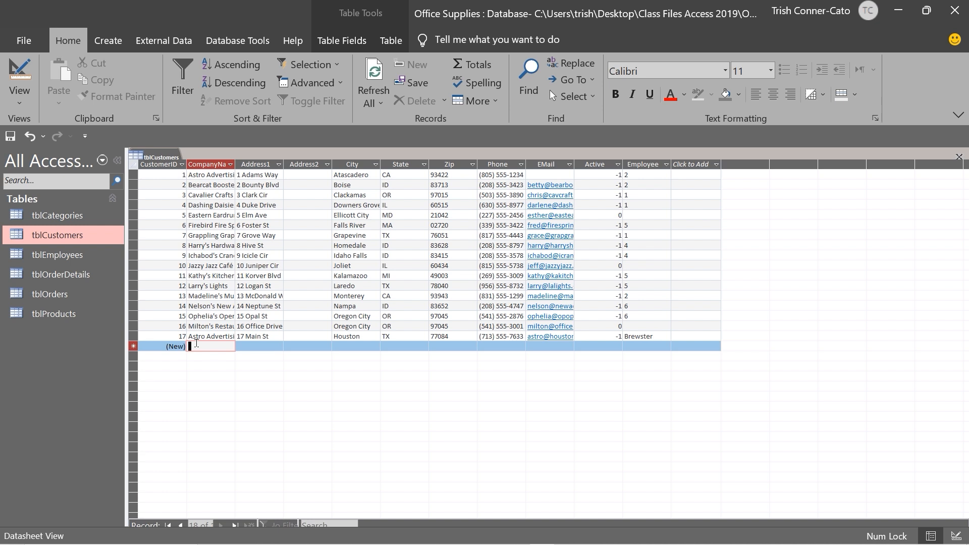
# Start record 18 for Waters R Us with its street address, Citrus Heights, CA 95610
pyautogui.write('Wate')
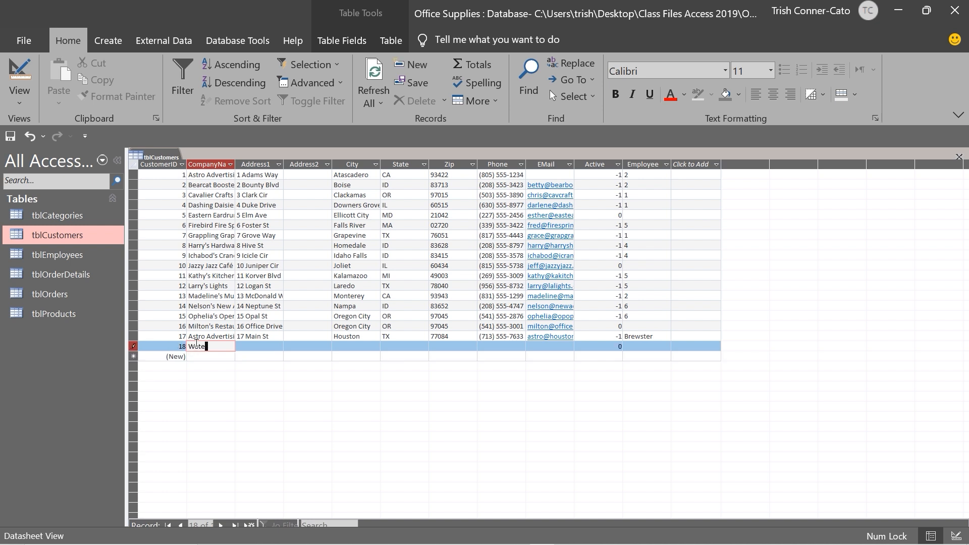
pyautogui.write('rs R Us')
pyautogui.press('Tab')
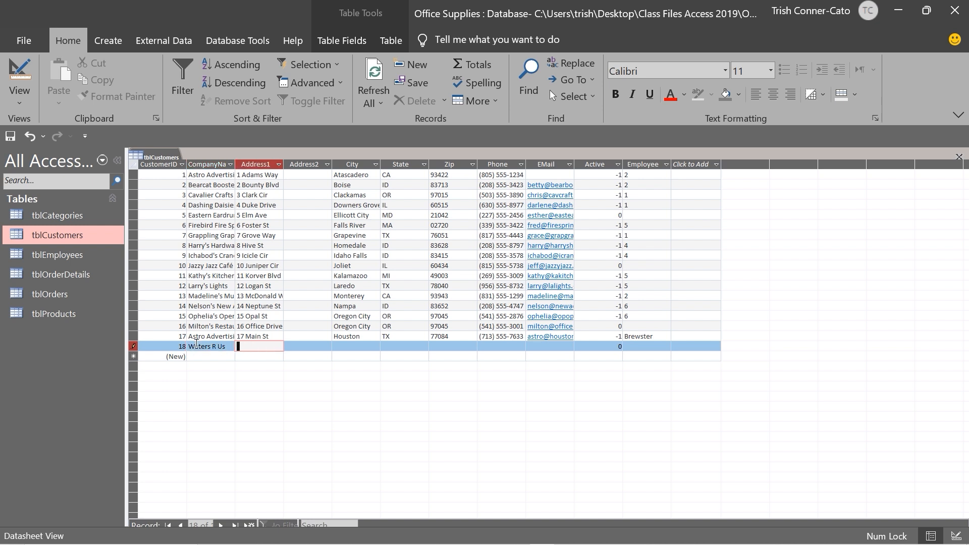
pyautogui.press('Tab')
pyautogui.press('Tab')
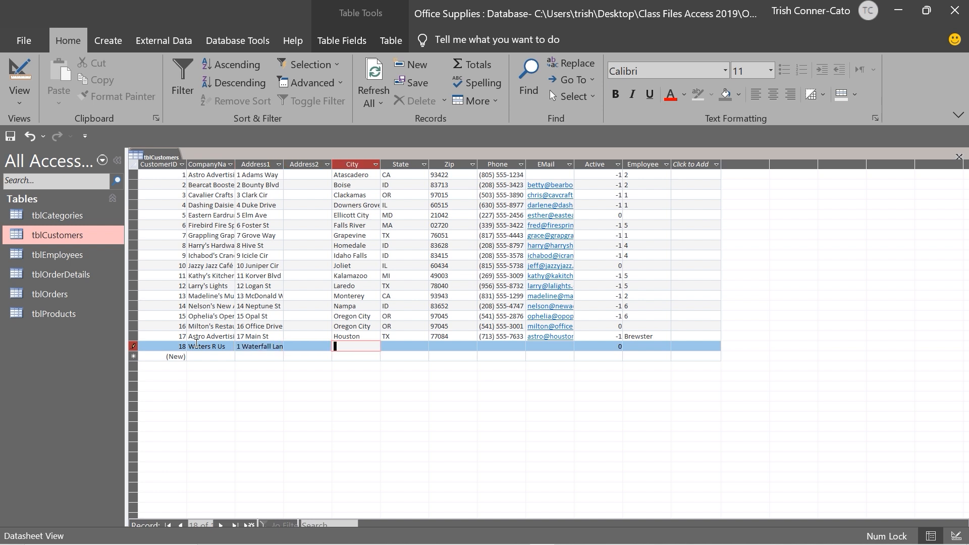
pyautogui.write('Citrus Heights')
pyautogui.press('Tab')
pyautogui.write('CA')
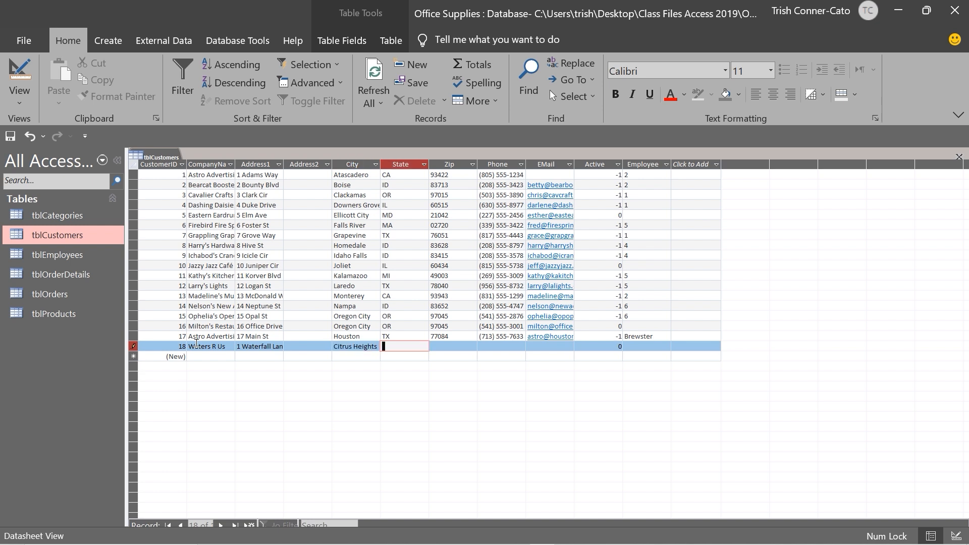
pyautogui.press('Tab')
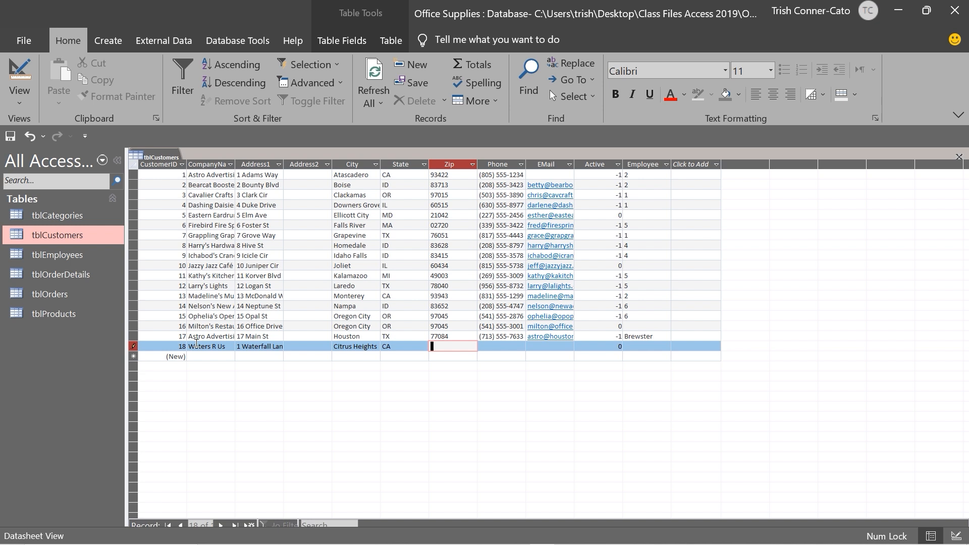
pyautogui.write('95610')
# Add the phone number, leave e-mail blank, and save record 18 with Active 0
pyautogui.press('Tab')
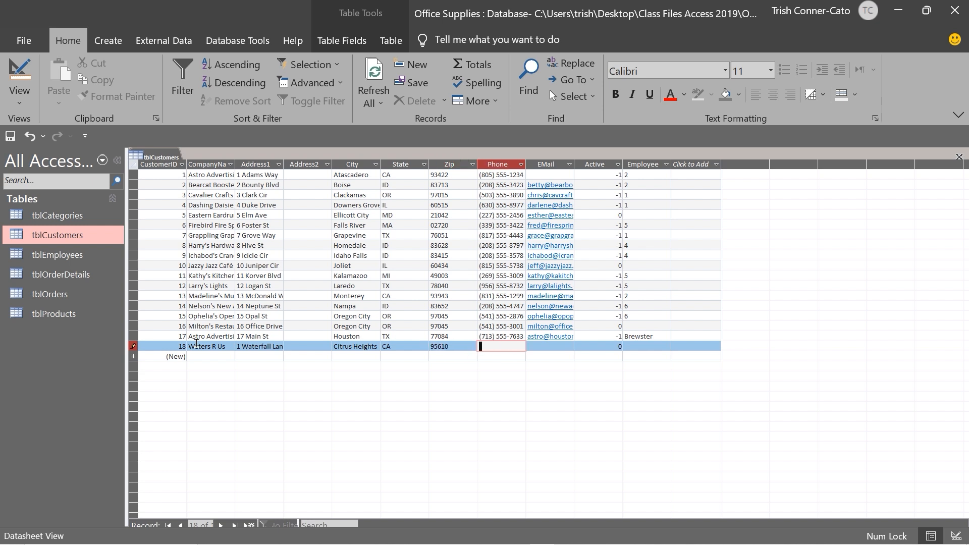
pyautogui.write('916) ')
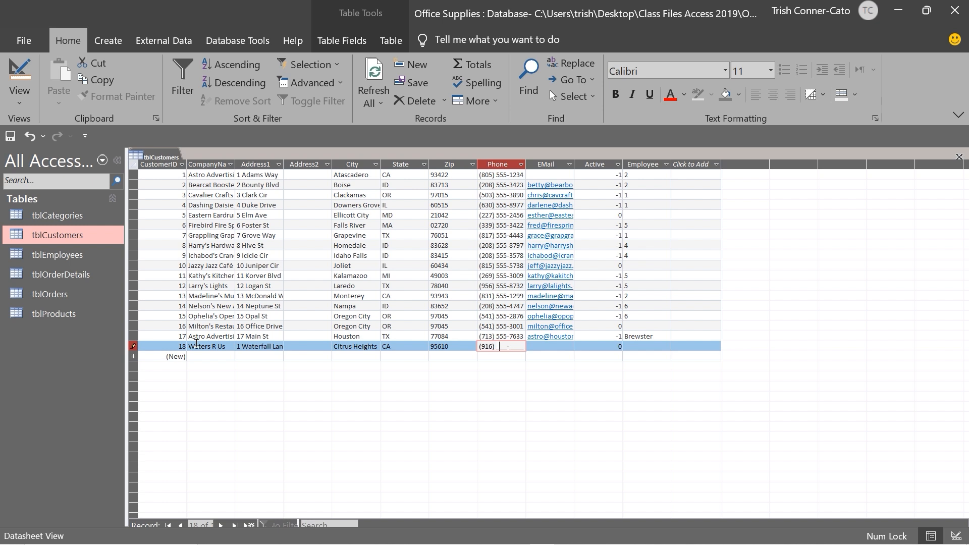
pyautogui.write('555-4311')
pyautogui.press('Tab')
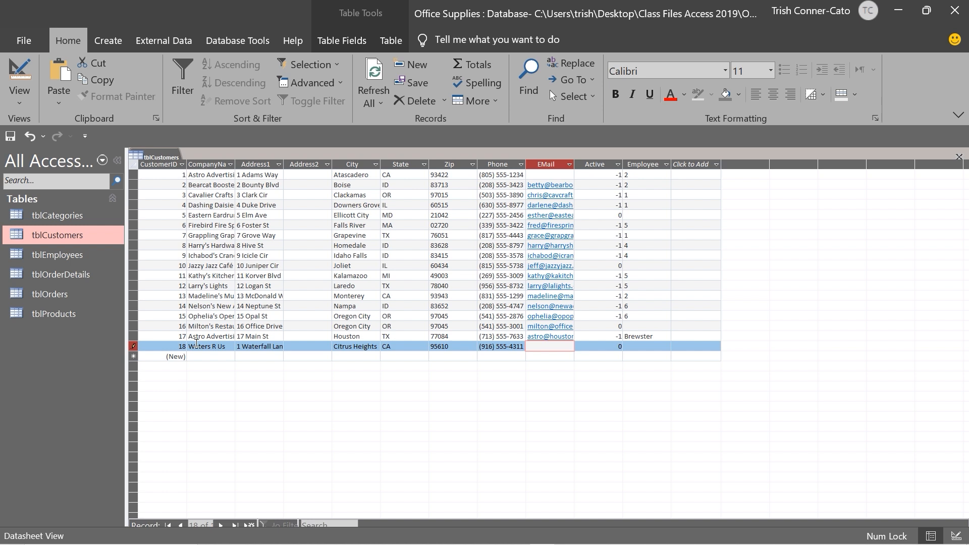
pyautogui.press('Tab')
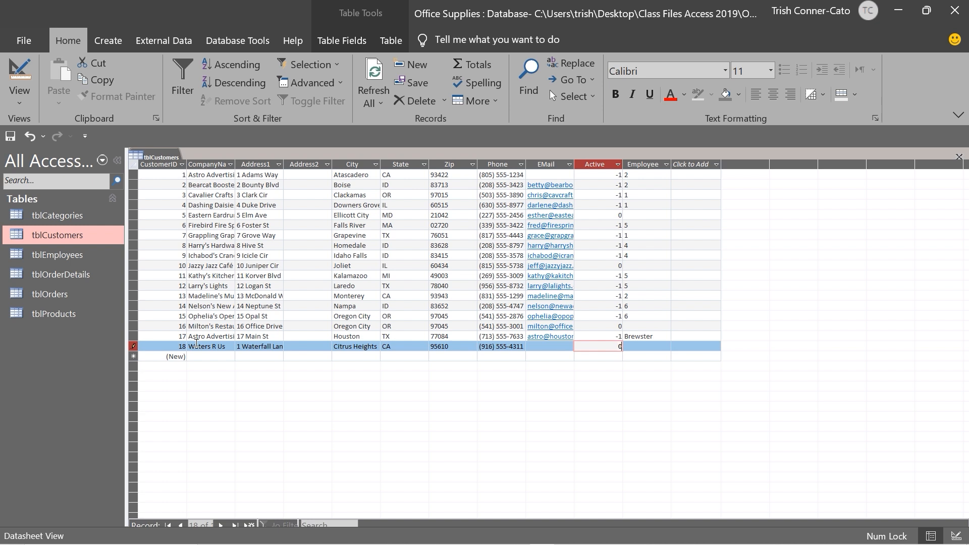
pyautogui.press('Down')
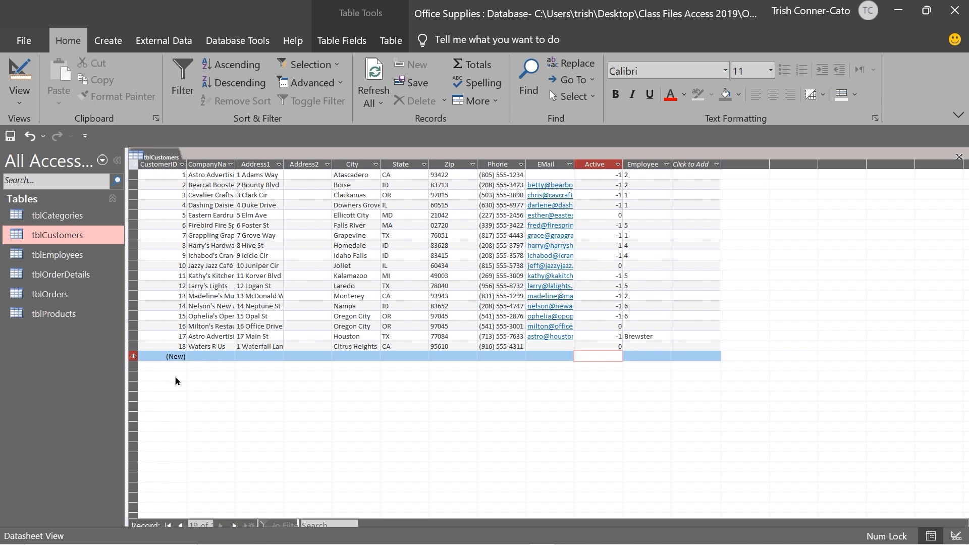
pyautogui.rightClick(165, 161)
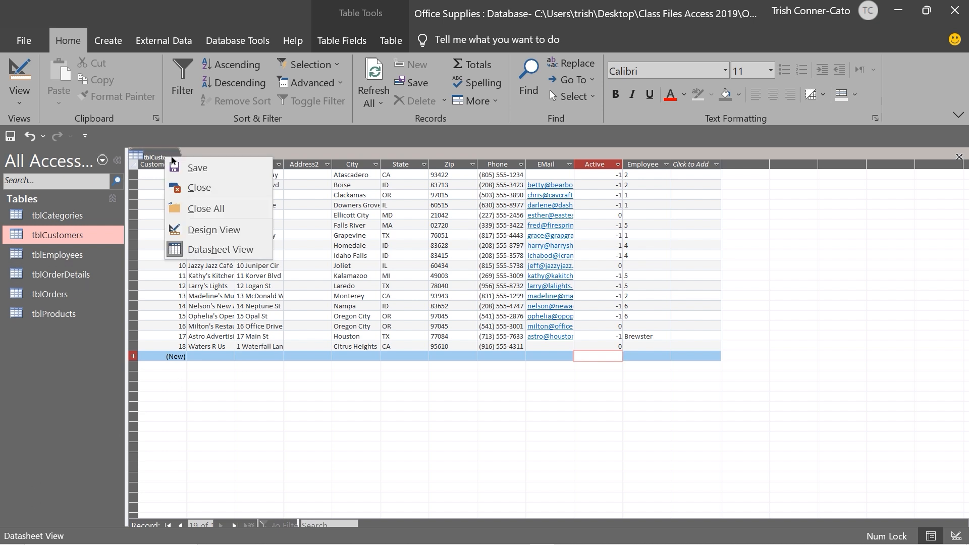
# Close tblCustomers and open tblEmployees in Datasheet View
pyautogui.click(192, 189)
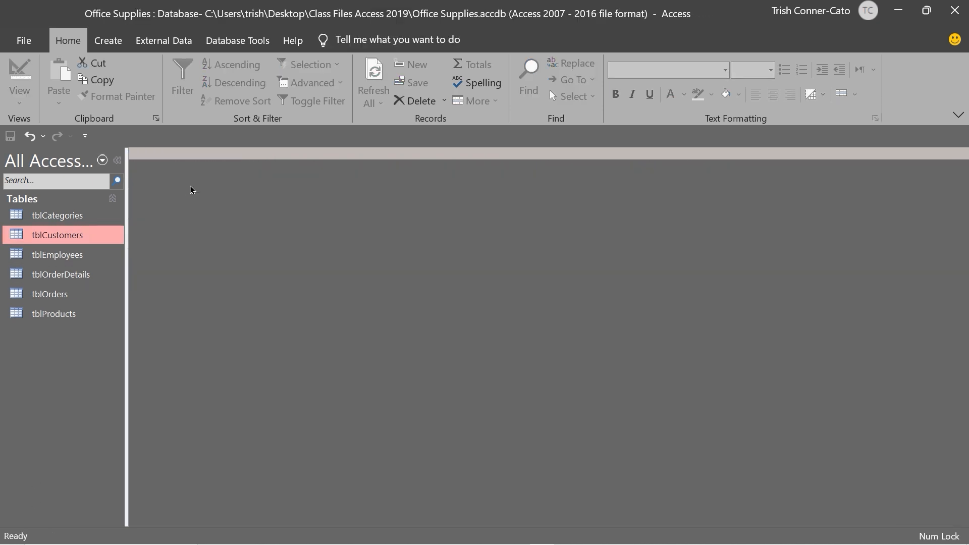
pyautogui.doubleClick(57, 255)
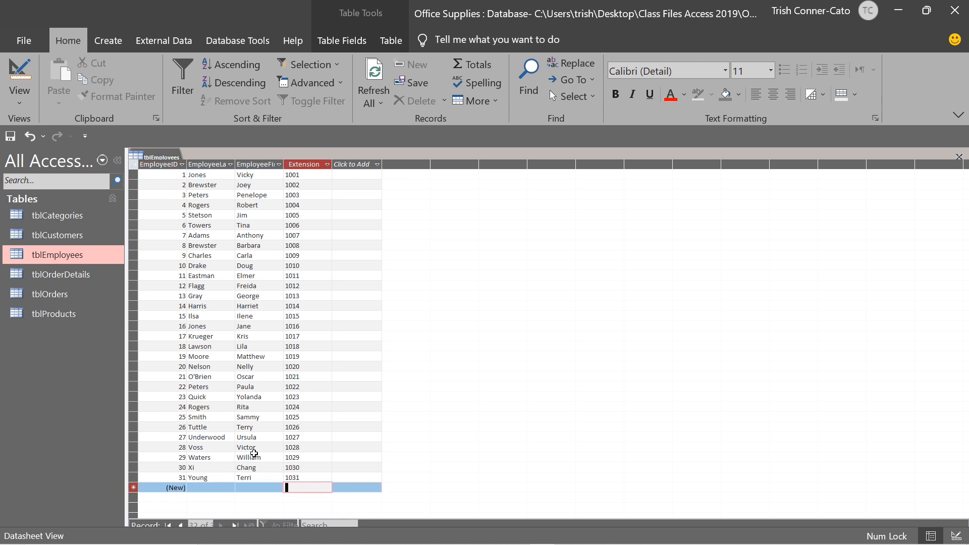
pyautogui.moveTo(82, 539)
pyautogui.rightClick(150, 158)
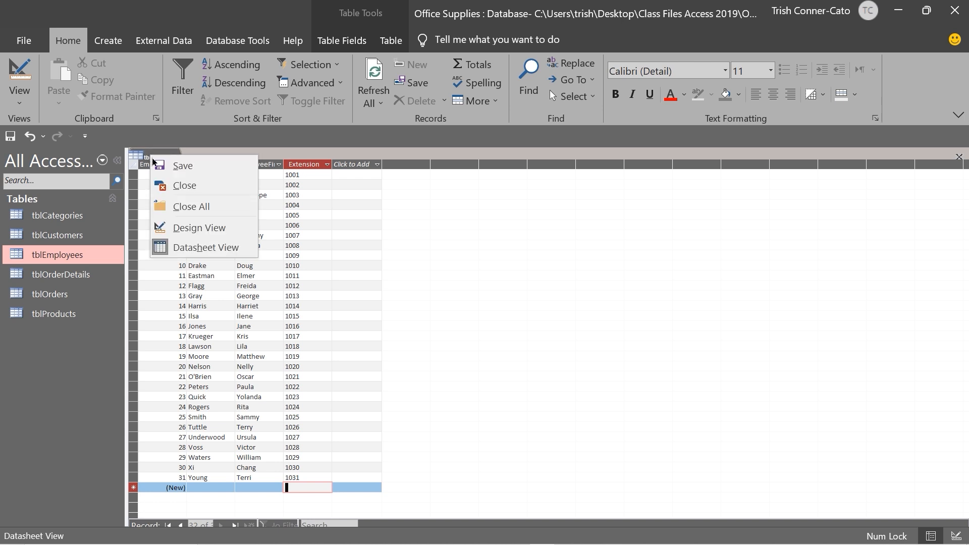
# In Design View, describe the Extension field as 'four digit extension' and save the design
pyautogui.click(201, 228)
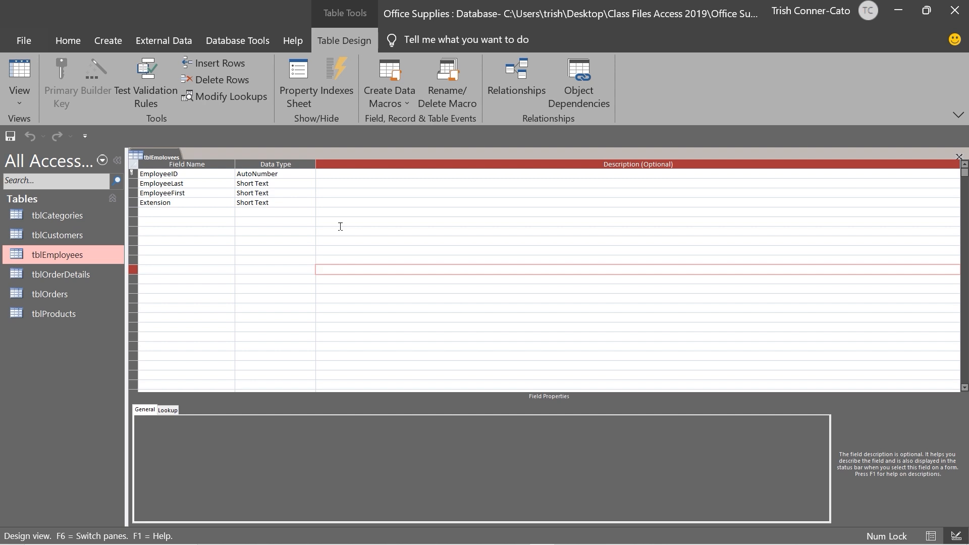
pyautogui.click(328, 199)
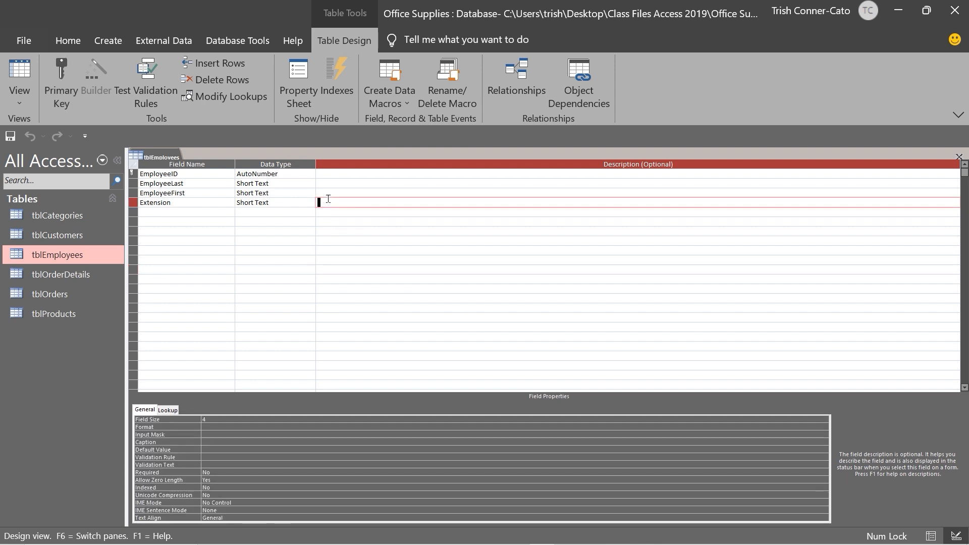
pyautogui.write('four digit extension')
pyautogui.click(269, 268)
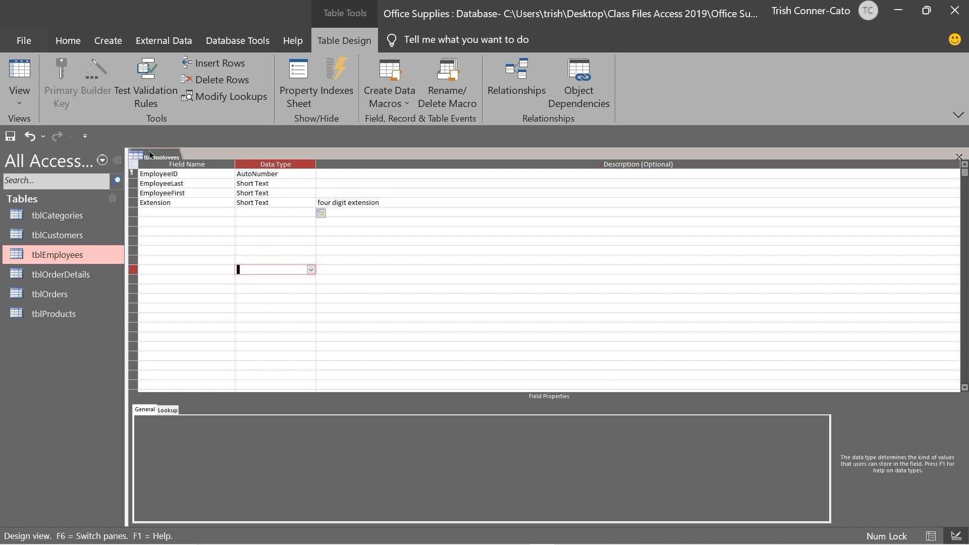
pyautogui.rightClick(152, 152)
pyautogui.click(211, 243)
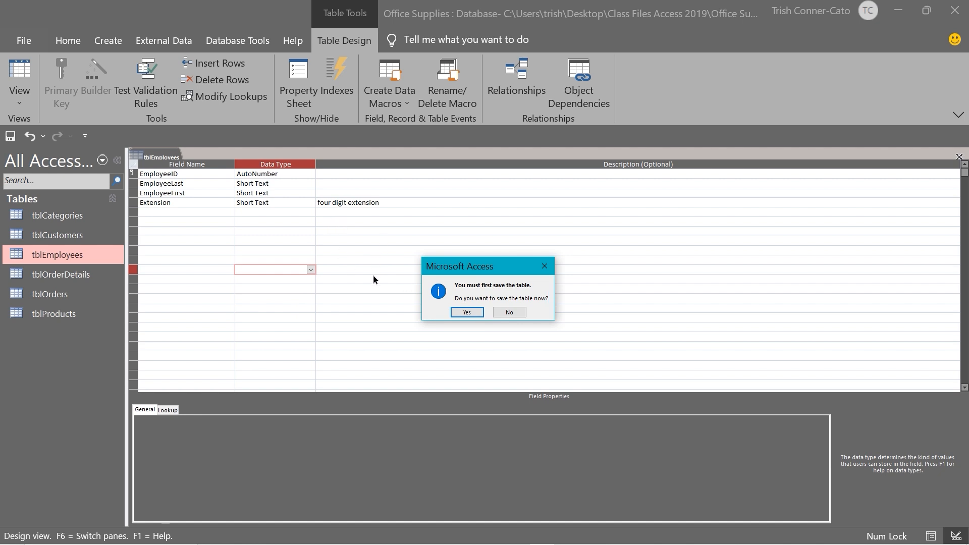
pyautogui.click(465, 312)
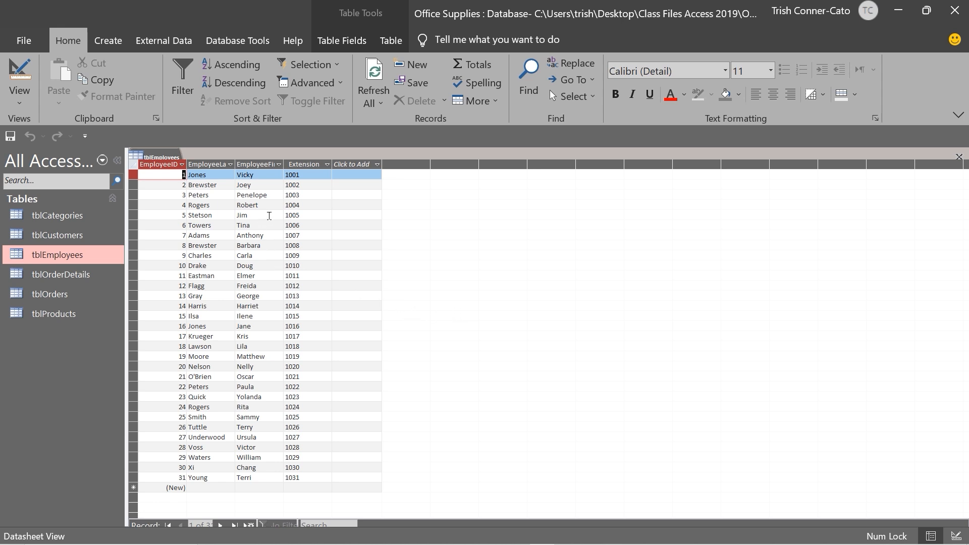
pyautogui.click(292, 235)
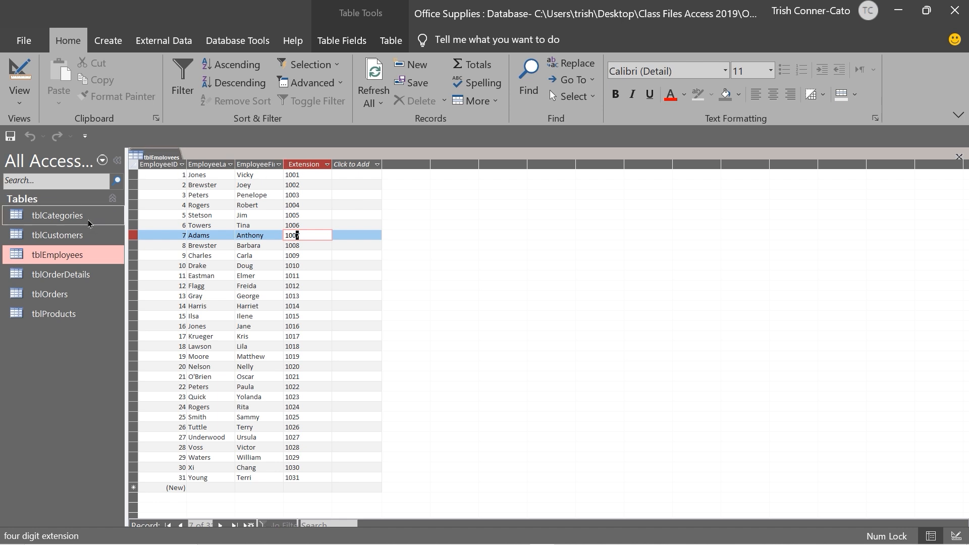
pyautogui.doubleClick(60, 237)
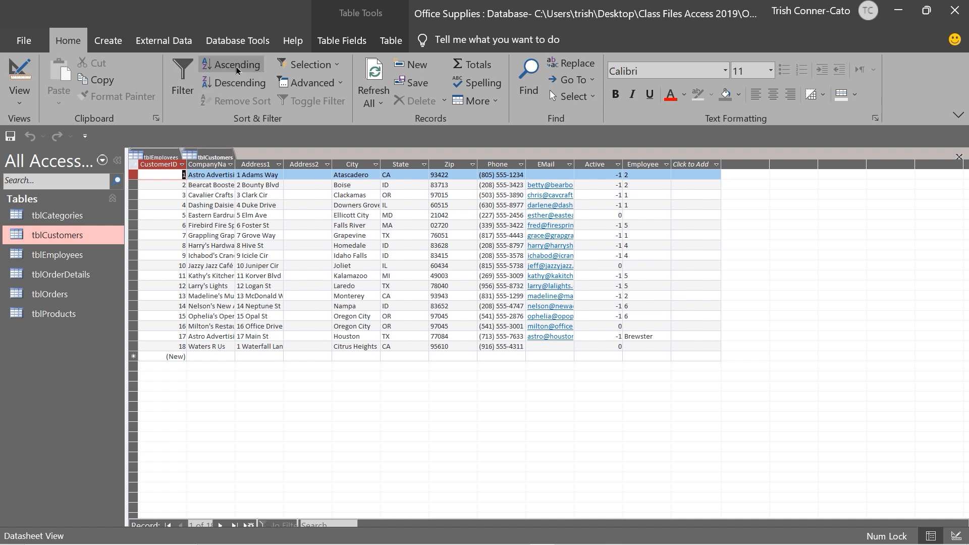
# Sort tblCustomers ascending by State using the column's Sort A to Z option
pyautogui.click(425, 165)
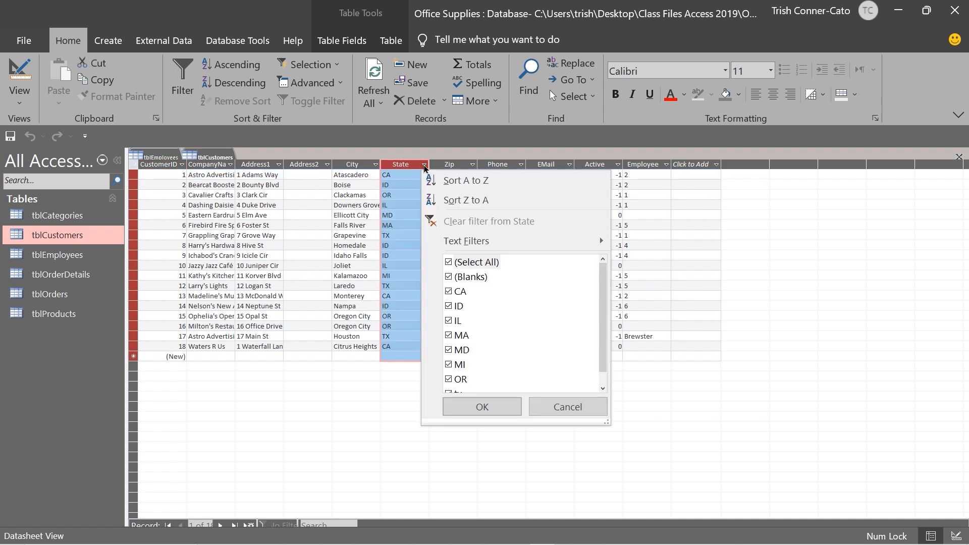
pyautogui.click(456, 190)
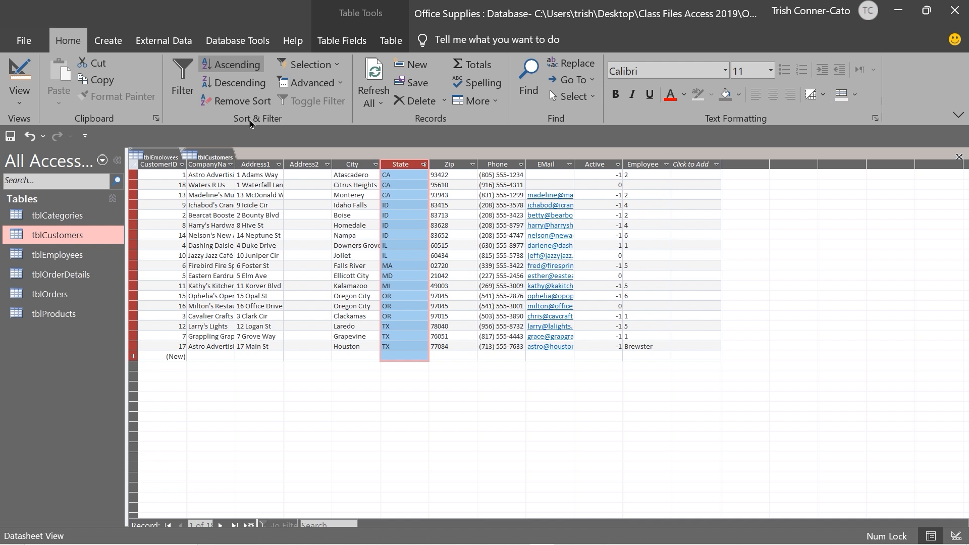
pyautogui.click(188, 94)
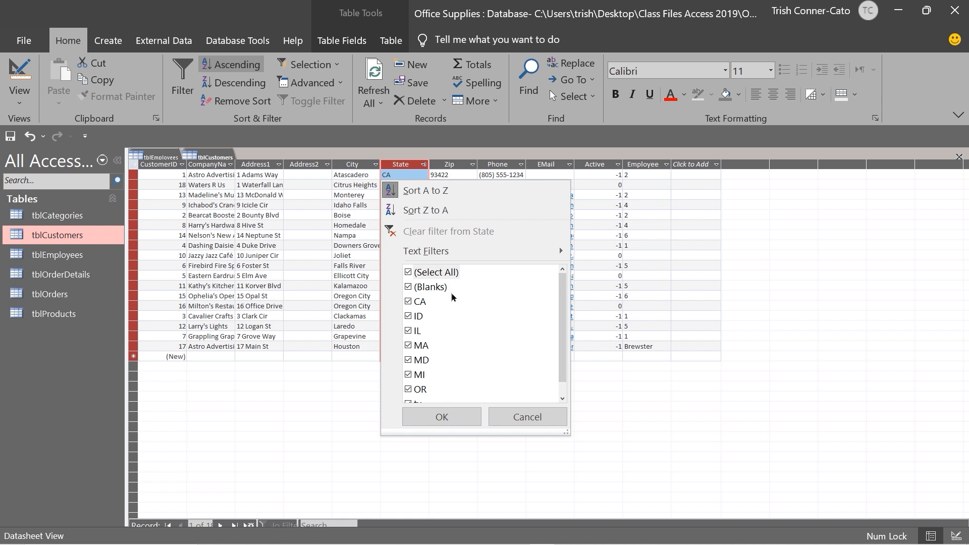
# Filter the State column to CA only, leaving the 3 California customers
pyautogui.click(408, 273)
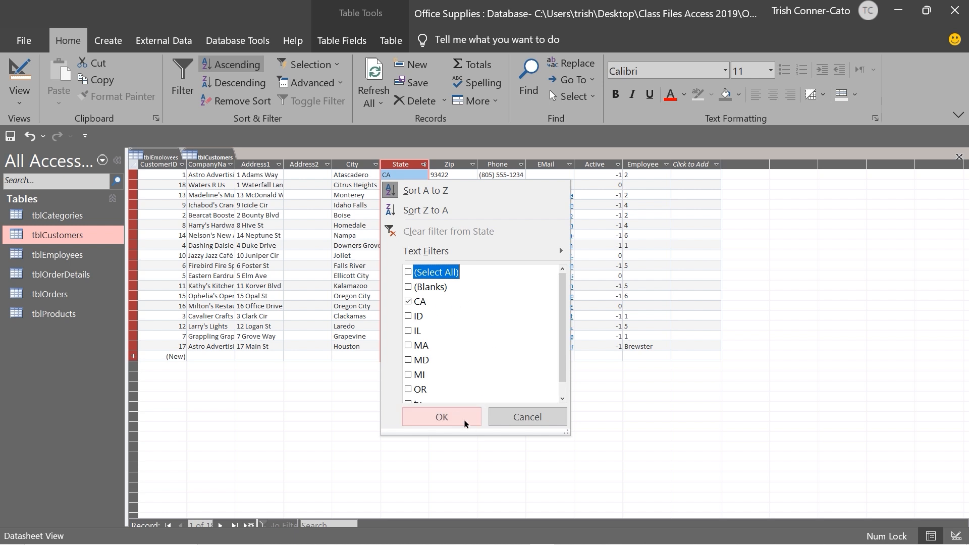
pyautogui.click(450, 417)
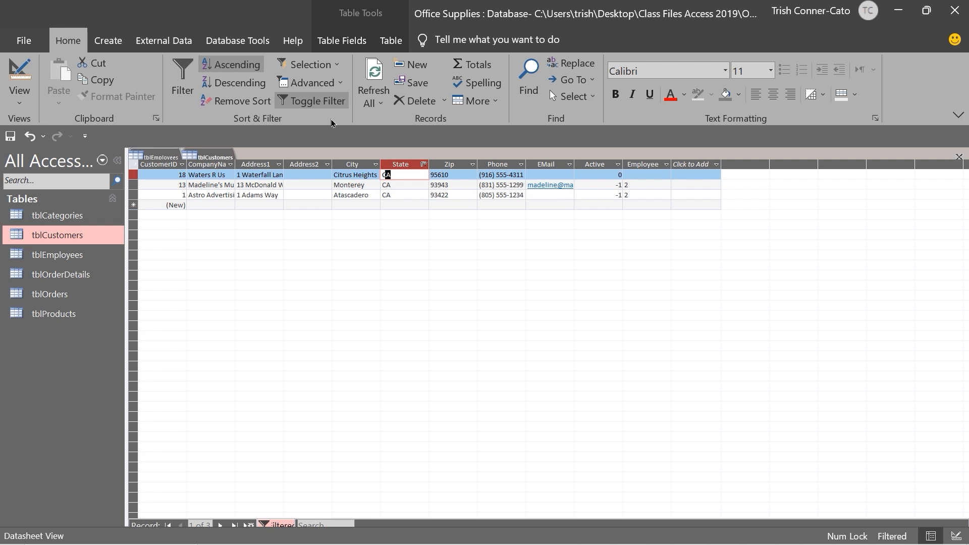
pyautogui.moveTo(317, 116); pyautogui.dragTo(317, 167)
# Toggle the State filter off so all 18 customers are listed again
pyautogui.moveTo(280, 517); pyautogui.dragTo(278, 420)
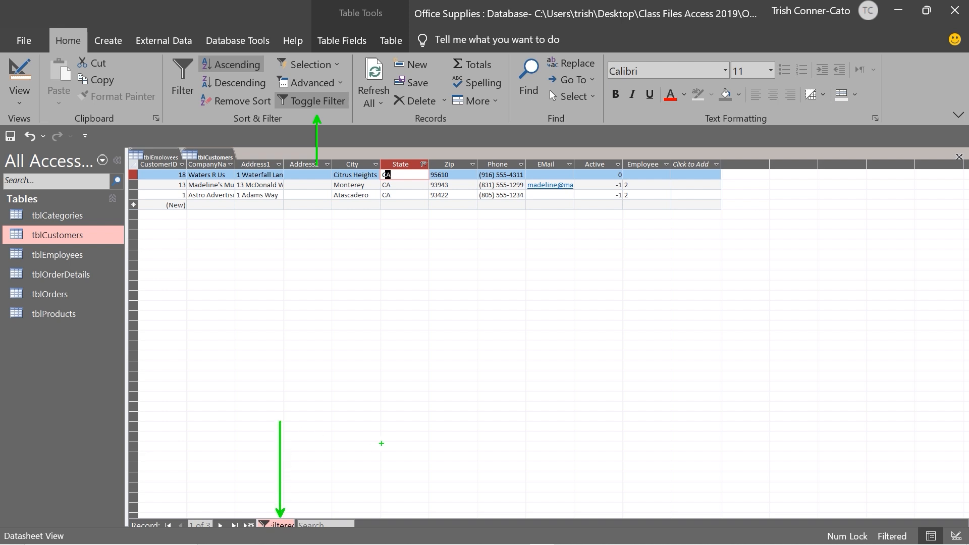
pyautogui.press('Escape')
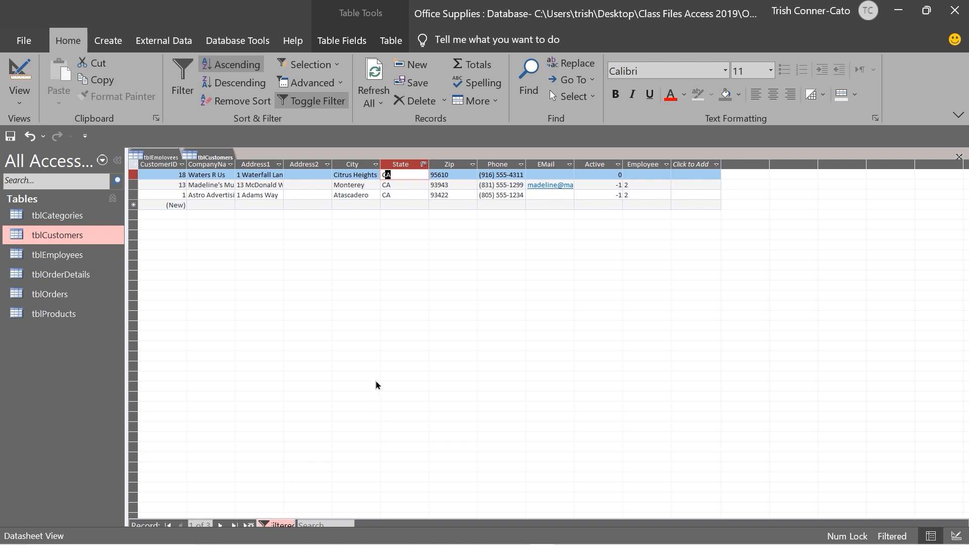
pyautogui.click(313, 104)
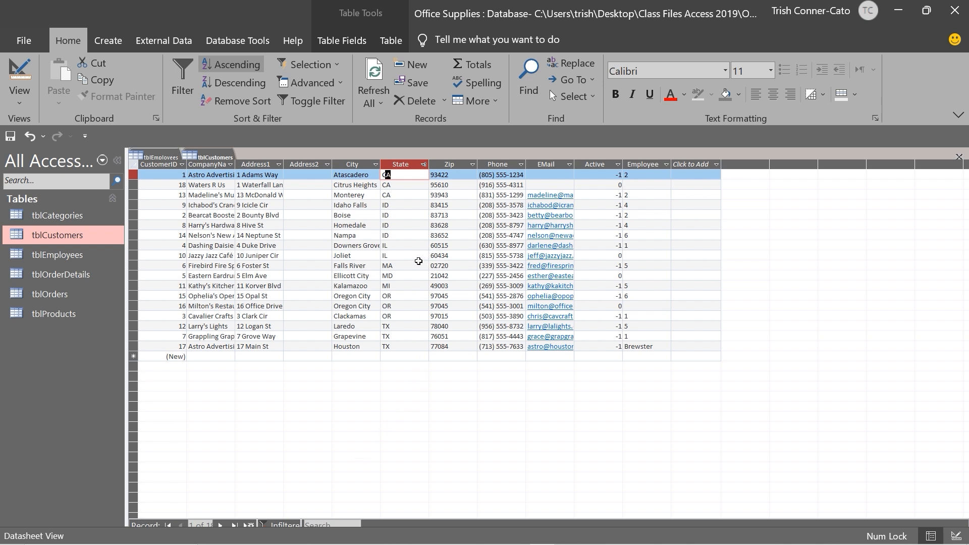
# Filter the State column to equal "CA", then toggle the filter off to show all 18 records
pyautogui.rightClick(395, 175)
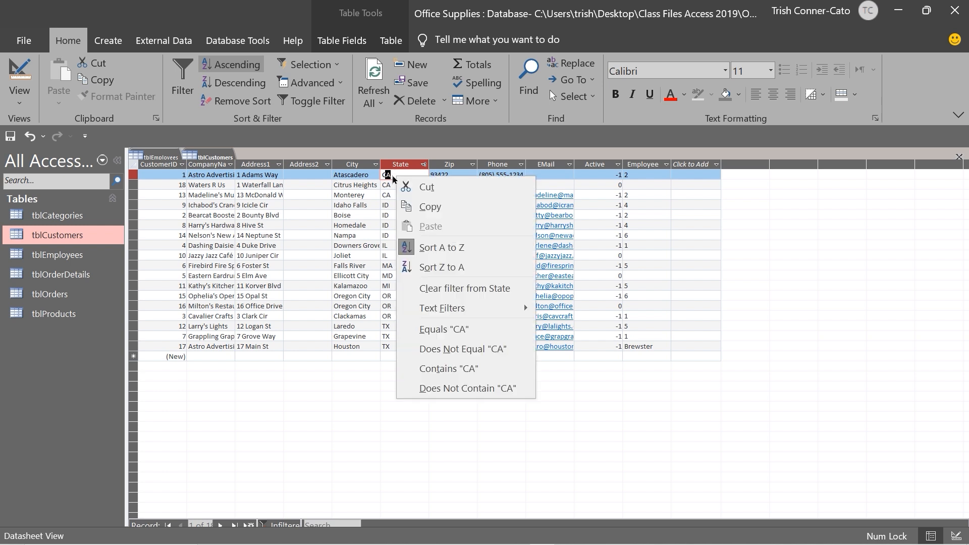
pyautogui.click(392, 175)
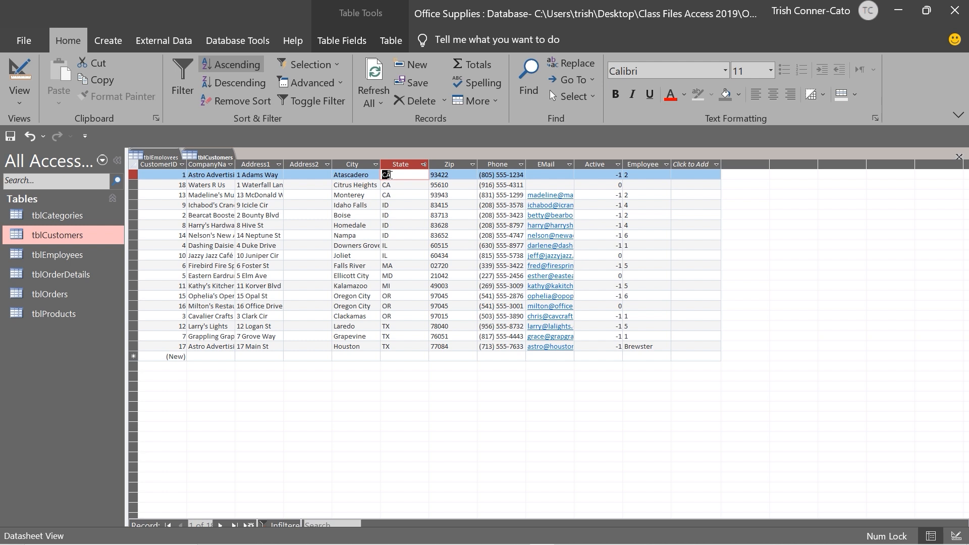
pyautogui.rightClick(390, 175)
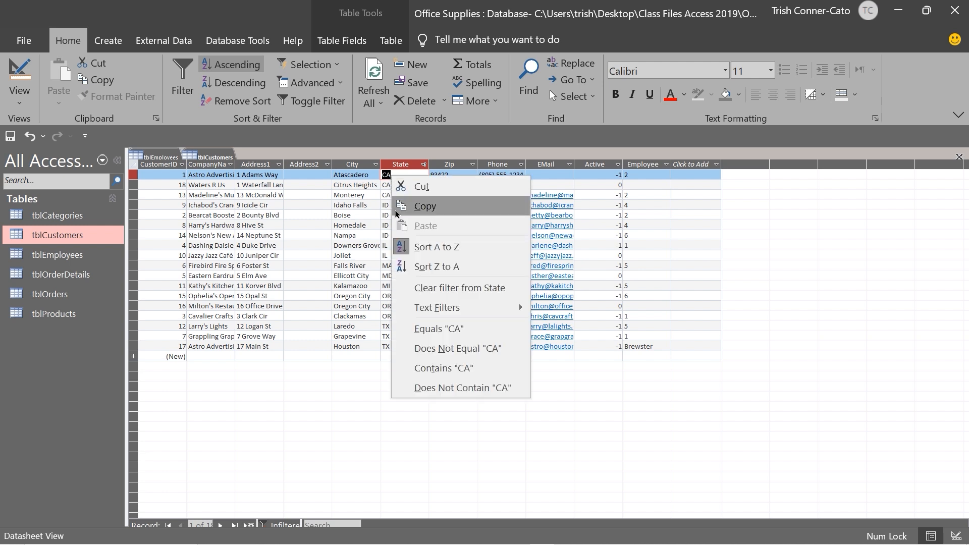
pyautogui.click(444, 334)
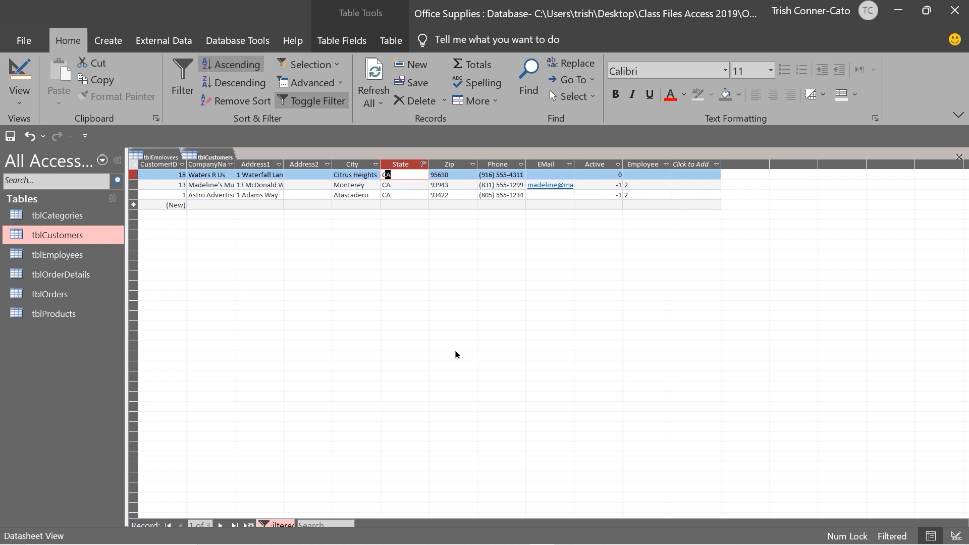
pyautogui.click(328, 106)
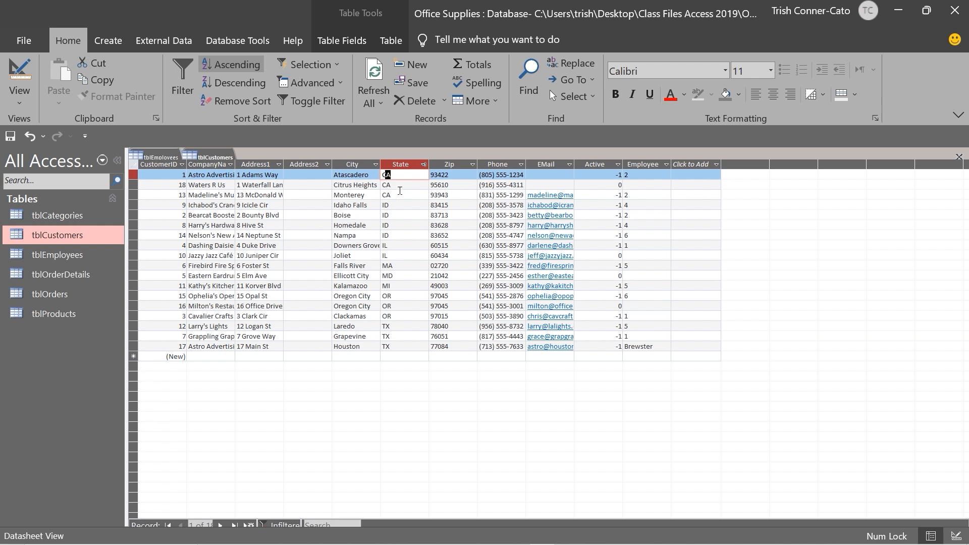
# Filter State to Does Not Equal "CA", then toggle the filter off to list all 18 customers
pyautogui.rightClick(393, 175)
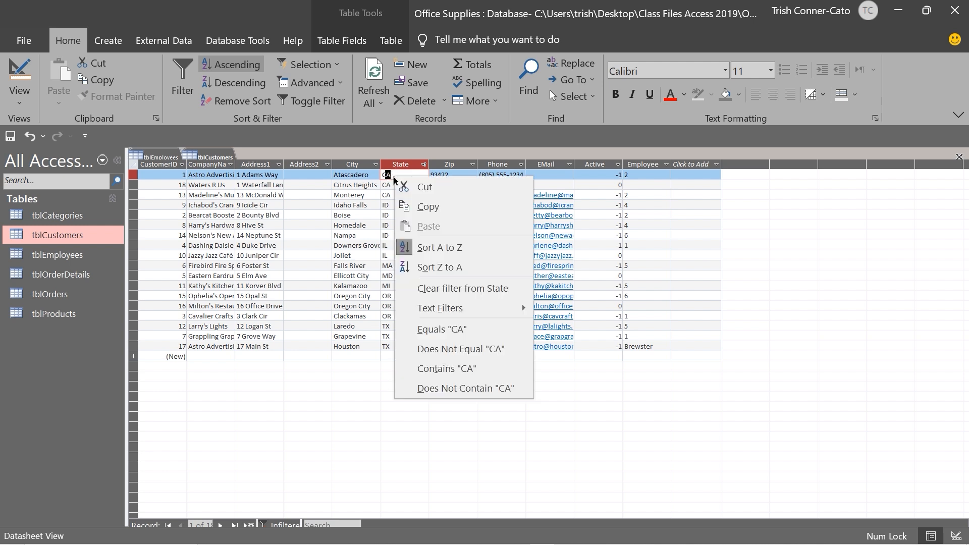
pyautogui.click(496, 356)
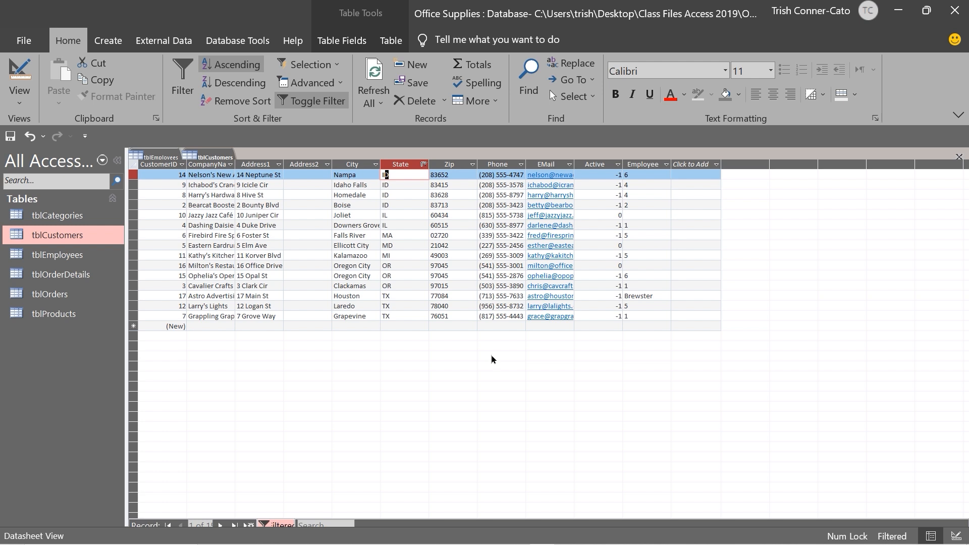
pyautogui.click(325, 104)
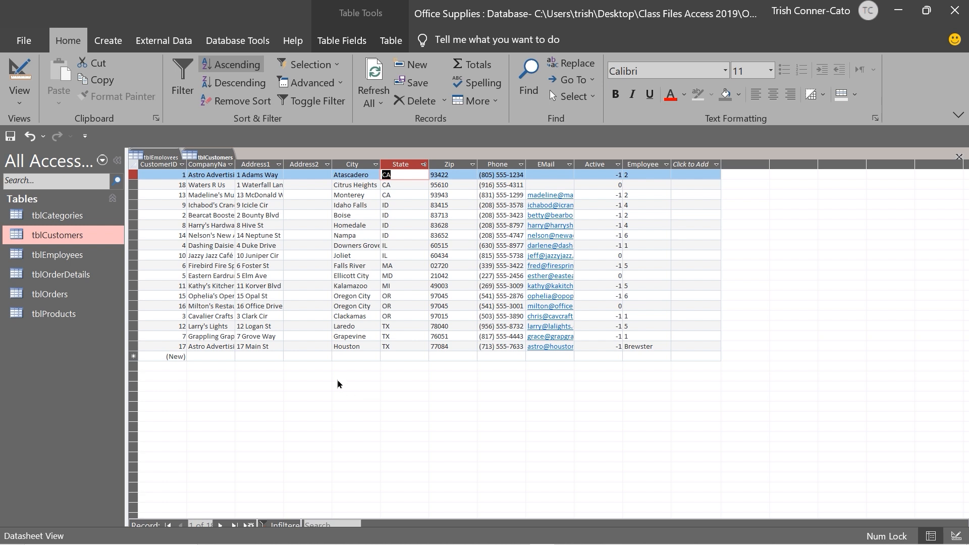
pyautogui.click(267, 276)
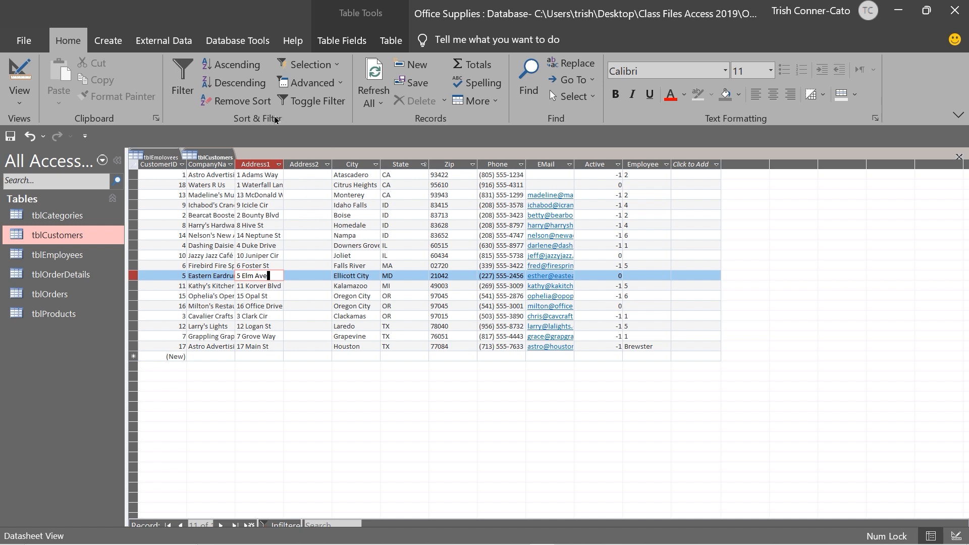
# Use Filter By Form to set State to OR, showing only three customers, then remove that filter
pyautogui.click(340, 85)
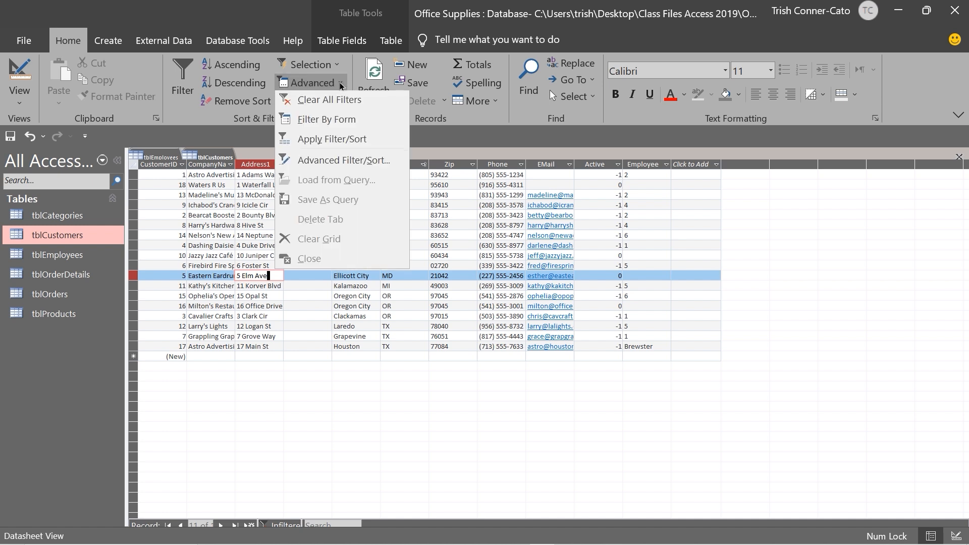
pyautogui.click(329, 122)
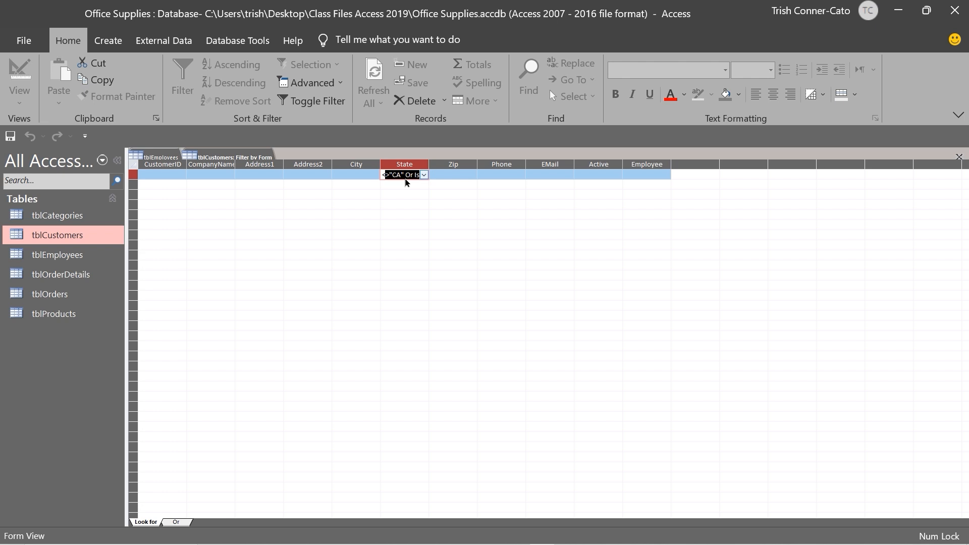
pyautogui.press('Delete')
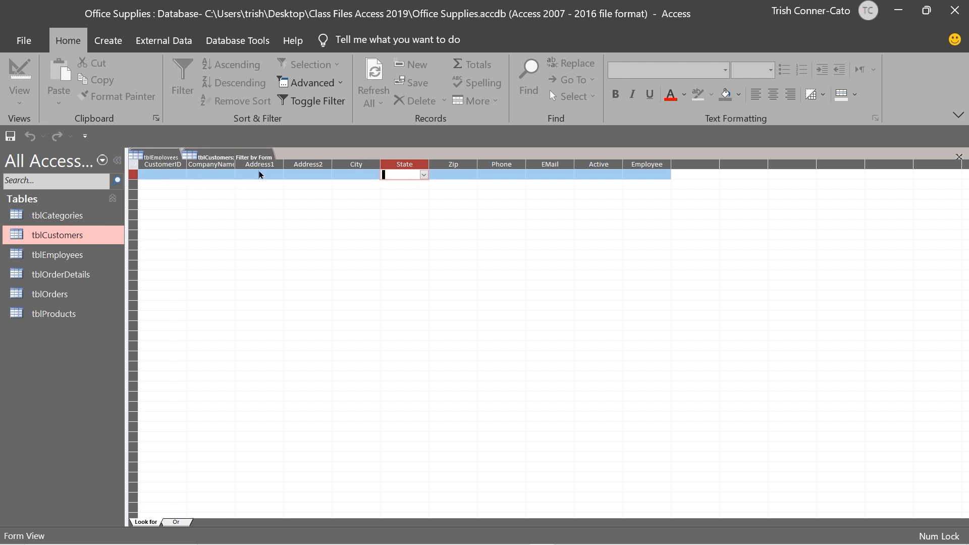
pyautogui.click(423, 175)
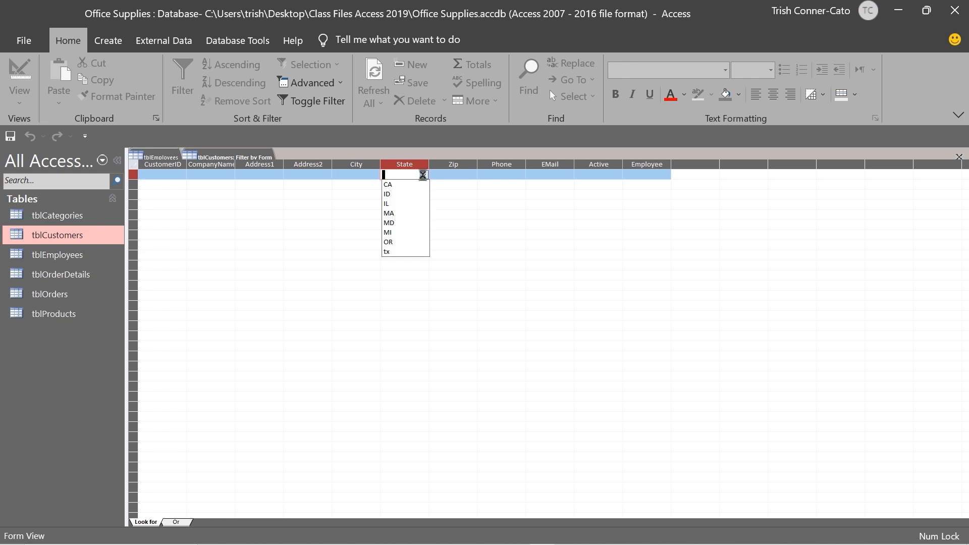
pyautogui.click(398, 243)
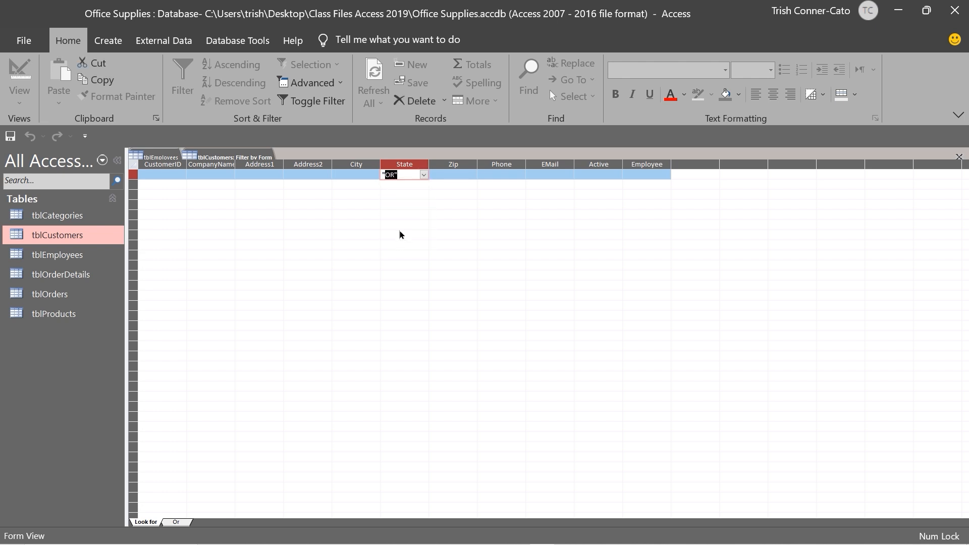
pyautogui.click(306, 104)
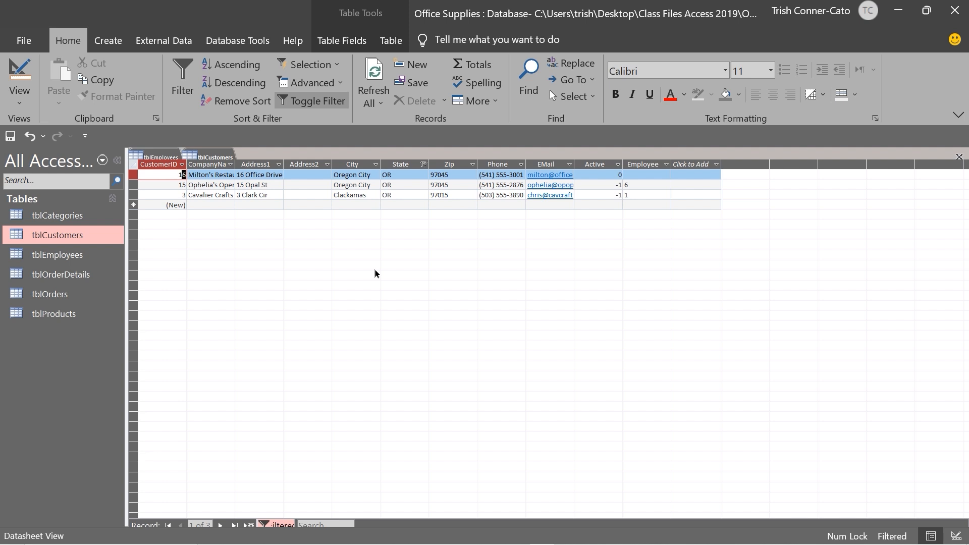
pyautogui.click(333, 101)
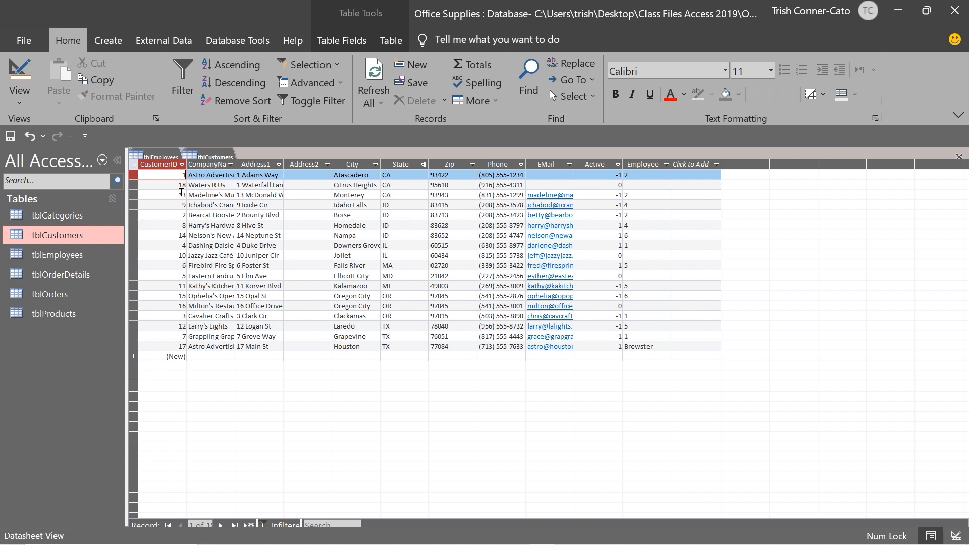
# Sort tblCustomers by CustomerID smallest to largest so records run 1 through 18
pyautogui.click(182, 165)
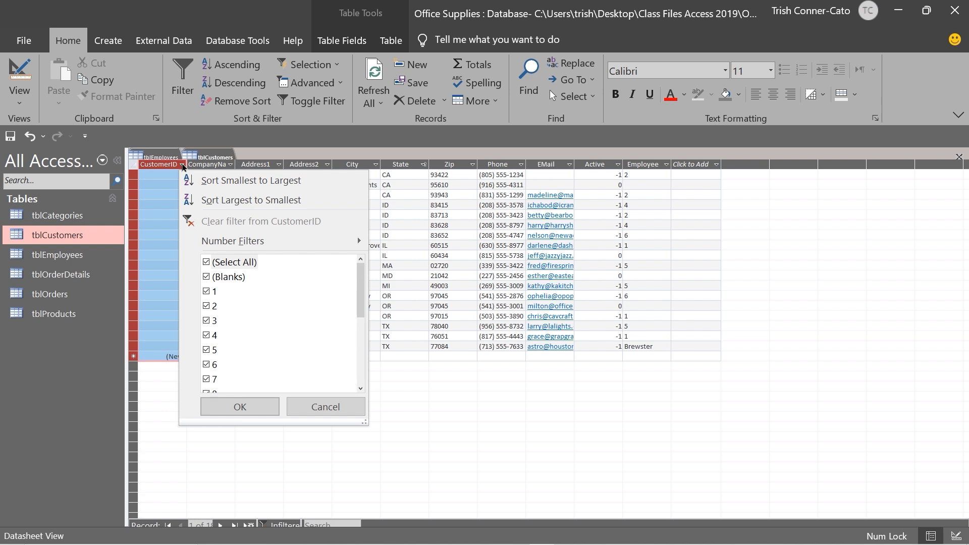
pyautogui.click(224, 182)
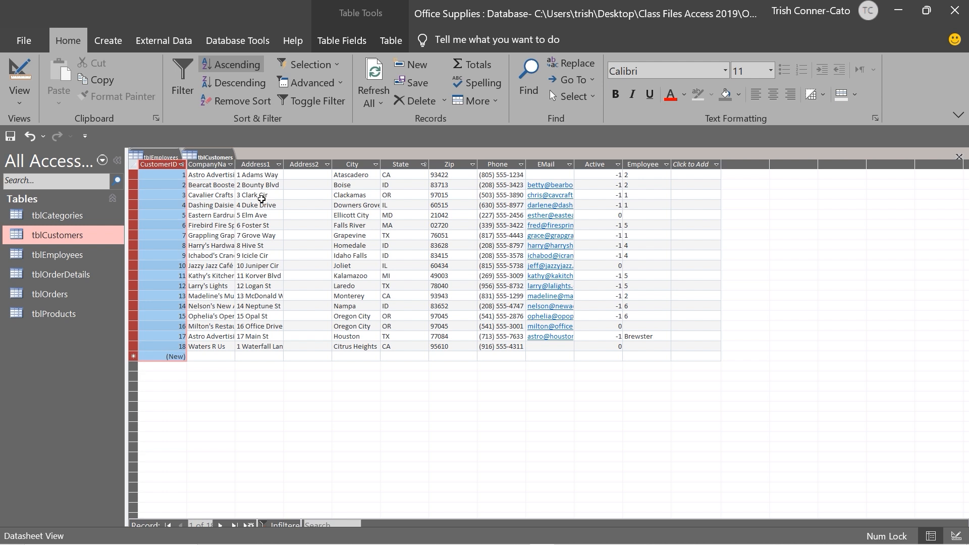
pyautogui.rightClick(209, 160)
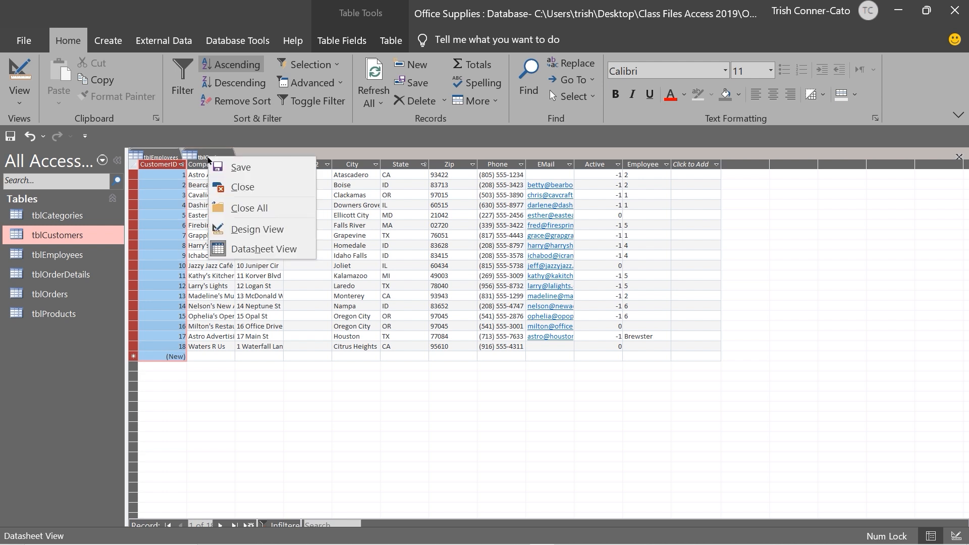
# Close all open tables with Close All, choosing Yes to save tblCustomers' design changes
pyautogui.click(249, 209)
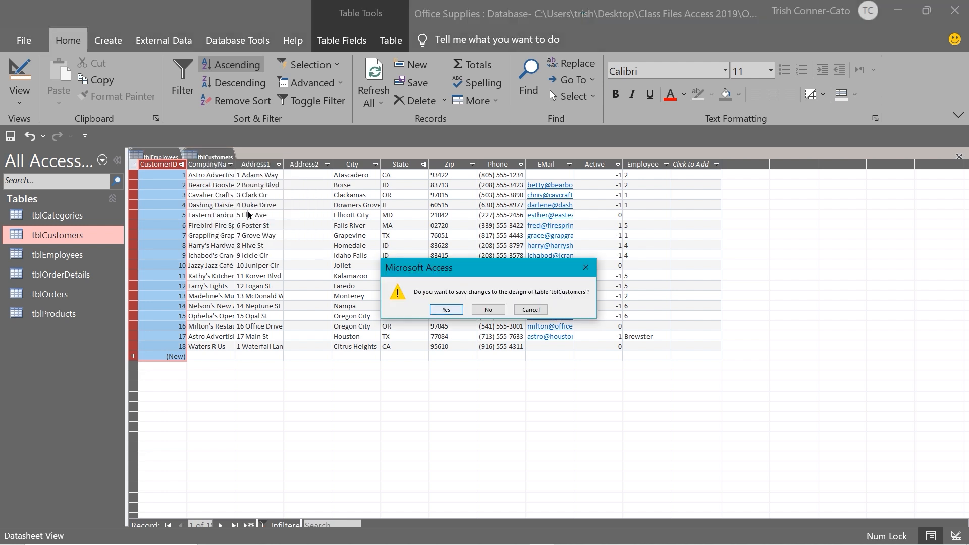
pyautogui.click(449, 311)
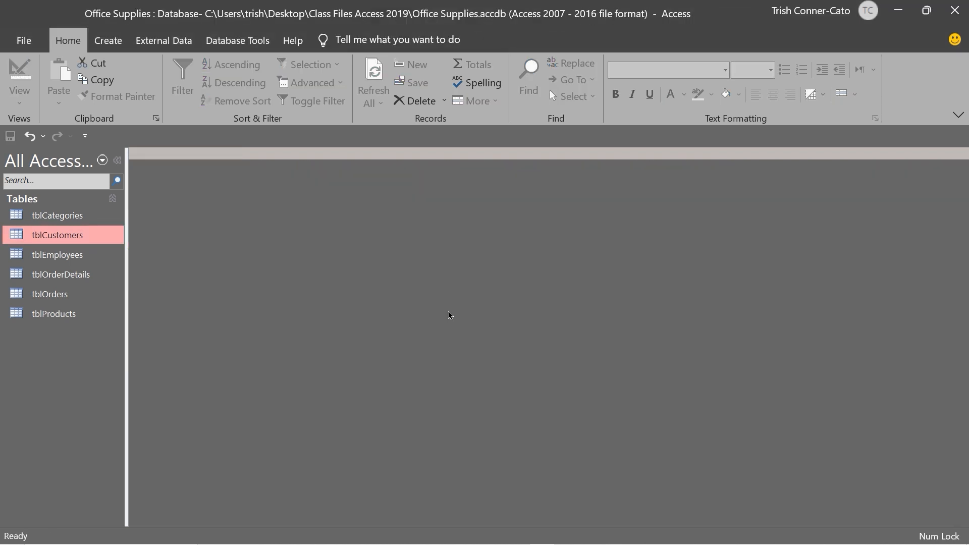
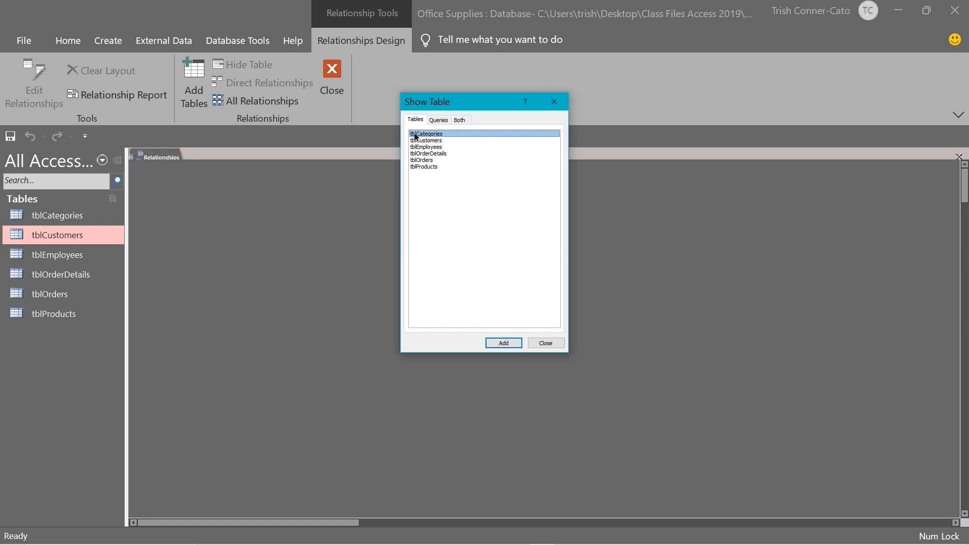
# Add tblCategories to the Relationships layout from the Show Table list
pyautogui.click(494, 344)
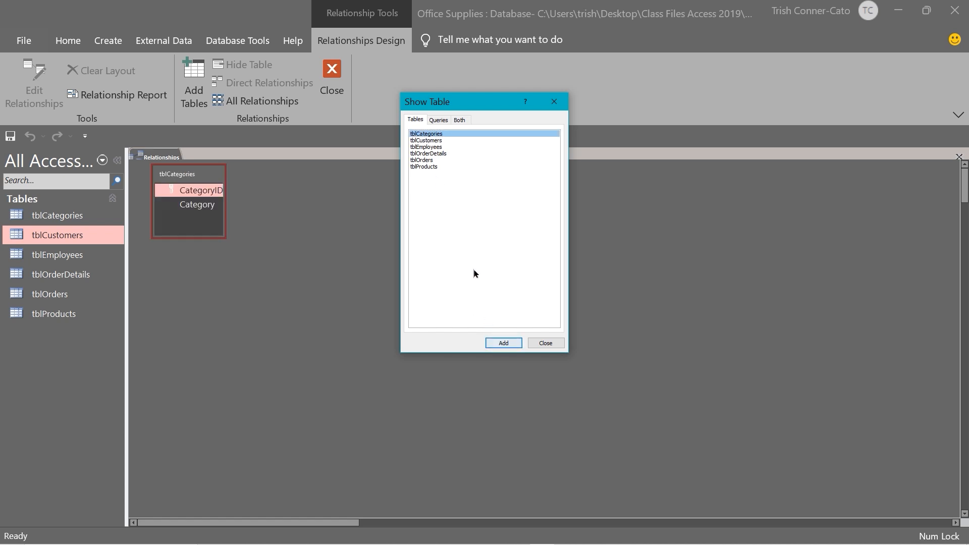
# Add tblCustomers, close the Show Table list, and move tblEmployees down out of the top row
pyautogui.click(423, 140)
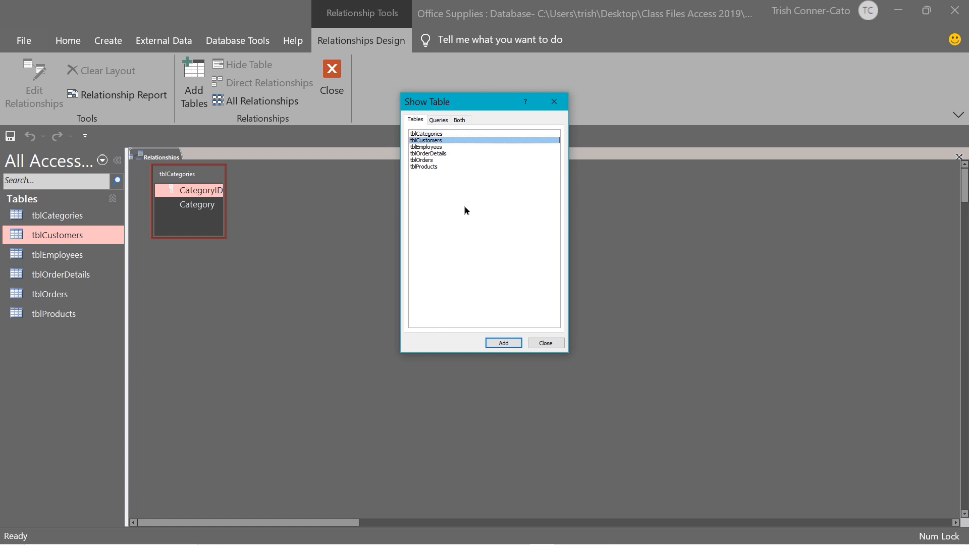
pyautogui.click(503, 344)
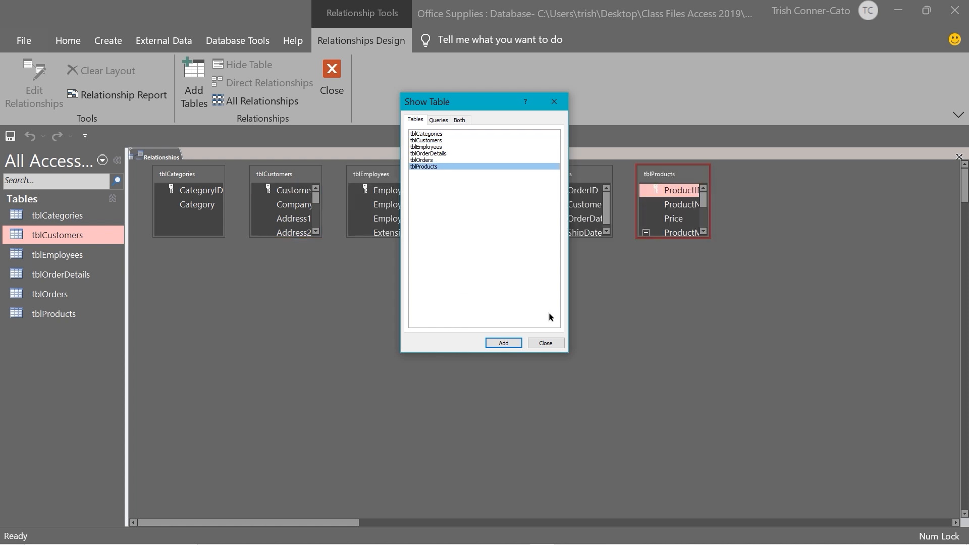
pyautogui.click(545, 343)
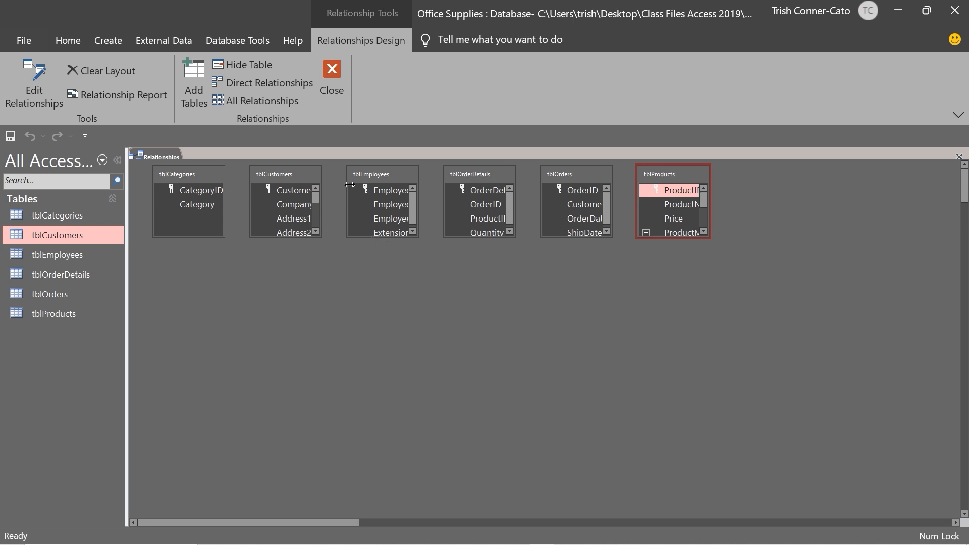
pyautogui.moveTo(375, 174); pyautogui.dragTo(437, 313)
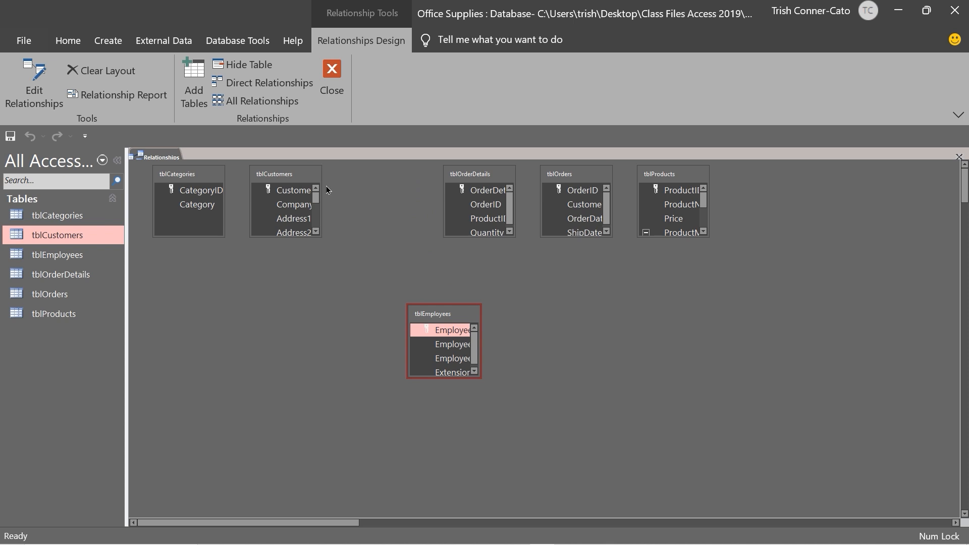
# Enlarge tblCustomers and tblEmployees so all their fields show, keeping tblEmployees beside tblCustomers
pyautogui.moveTo(300, 236); pyautogui.dragTo(300, 345)
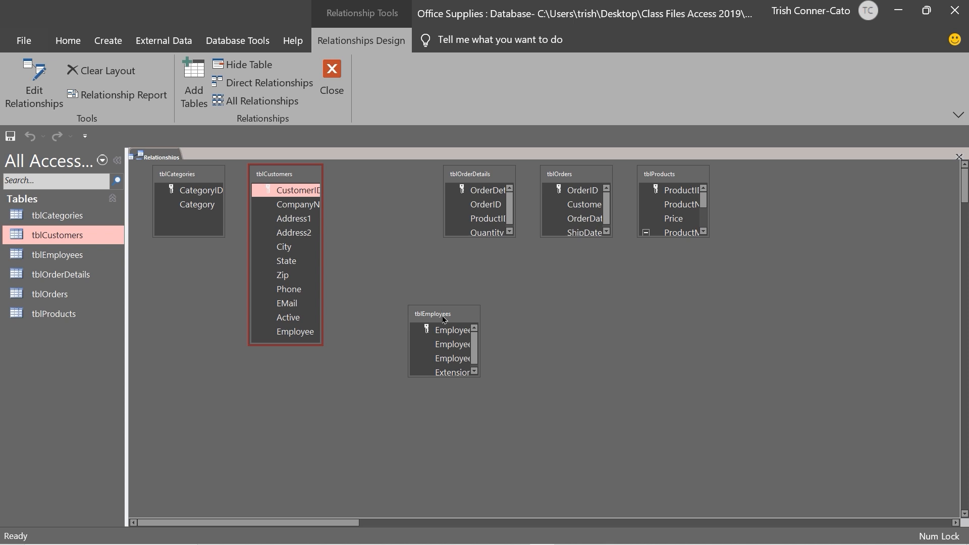
pyautogui.moveTo(443, 314); pyautogui.dragTo(365, 169)
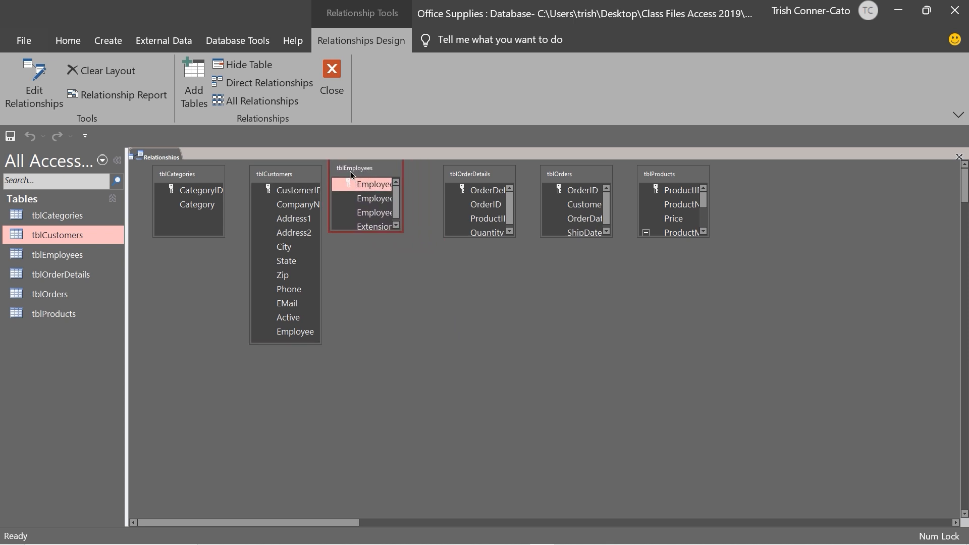
pyautogui.moveTo(392, 231); pyautogui.dragTo(399, 274)
pyautogui.moveTo(399, 217); pyautogui.dragTo(424, 221)
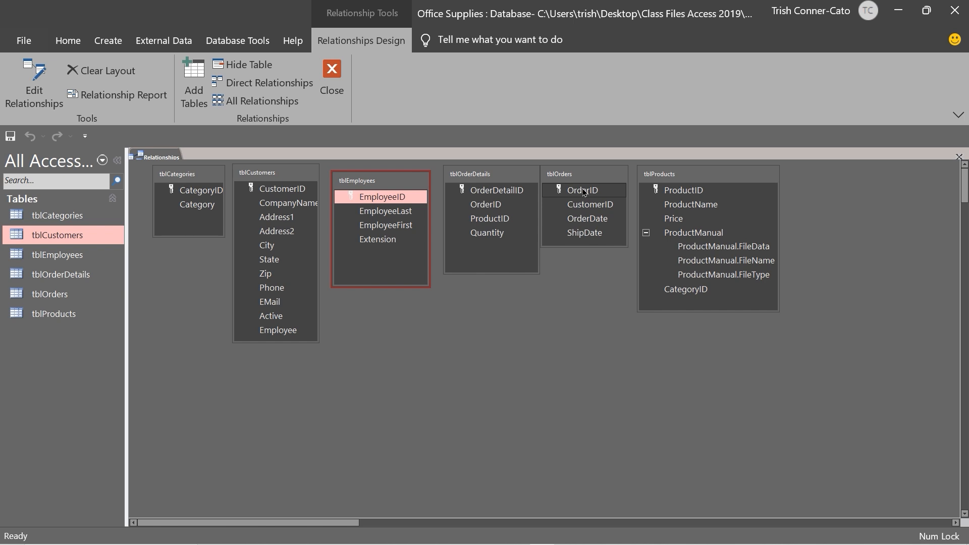
# Drag OrderID from tblOrders onto tblOrderDetails' OrderID to start that relationship
pyautogui.moveTo(584, 193); pyautogui.dragTo(483, 205)
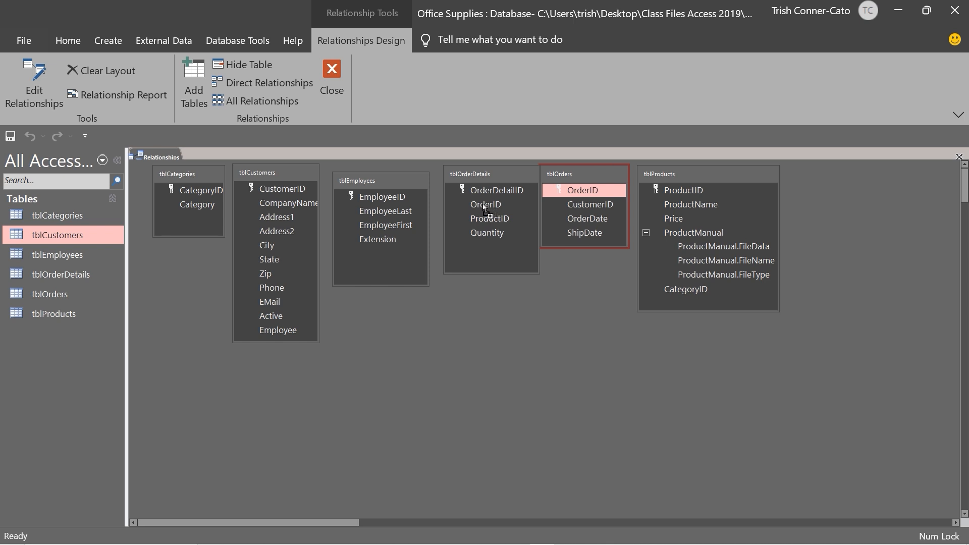
pyautogui.moveTo(483, 204); pyautogui.dragTo(485, 204)
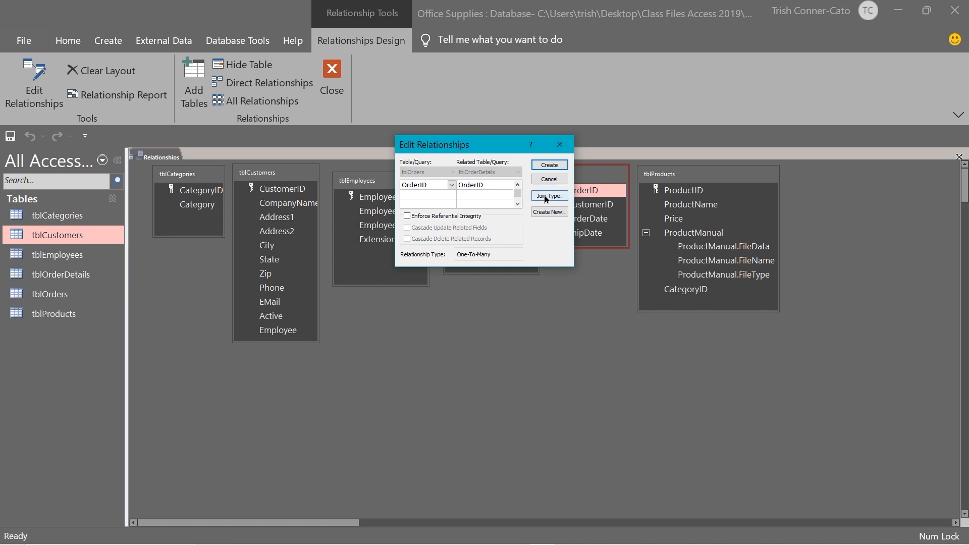
pyautogui.click(548, 166)
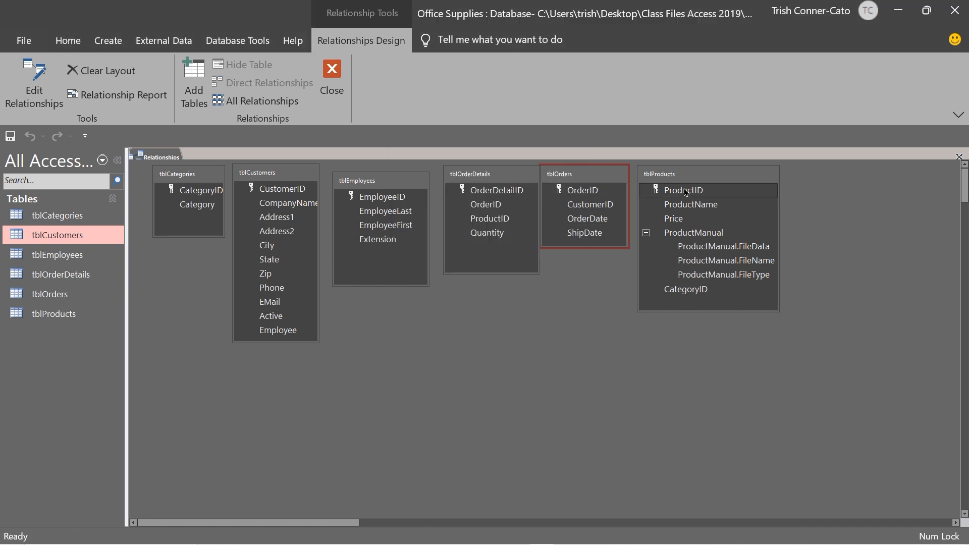
# Spread tblProducts and tblOrders further right and select OrderID in tblOrderDetails
pyautogui.moveTo(705, 181); pyautogui.dragTo(826, 219)
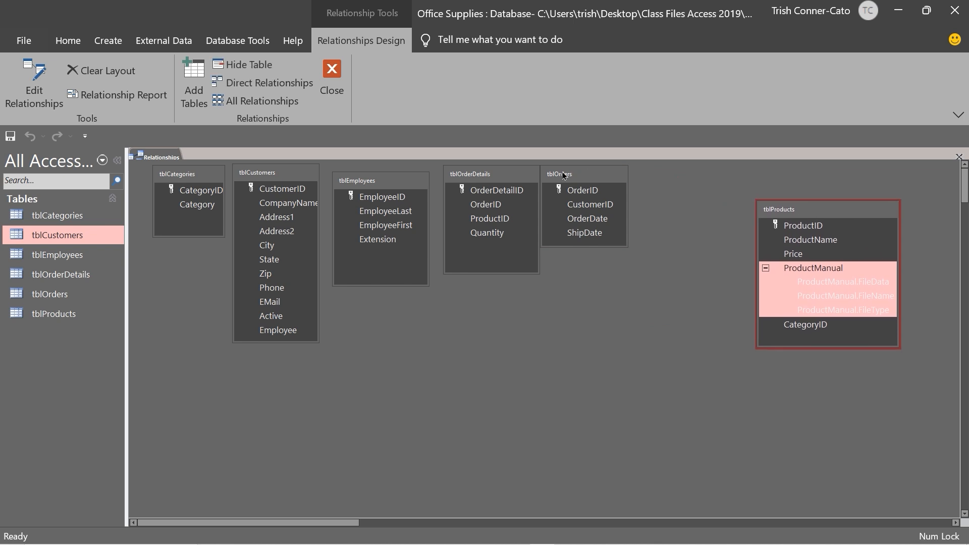
pyautogui.moveTo(572, 178); pyautogui.dragTo(631, 189)
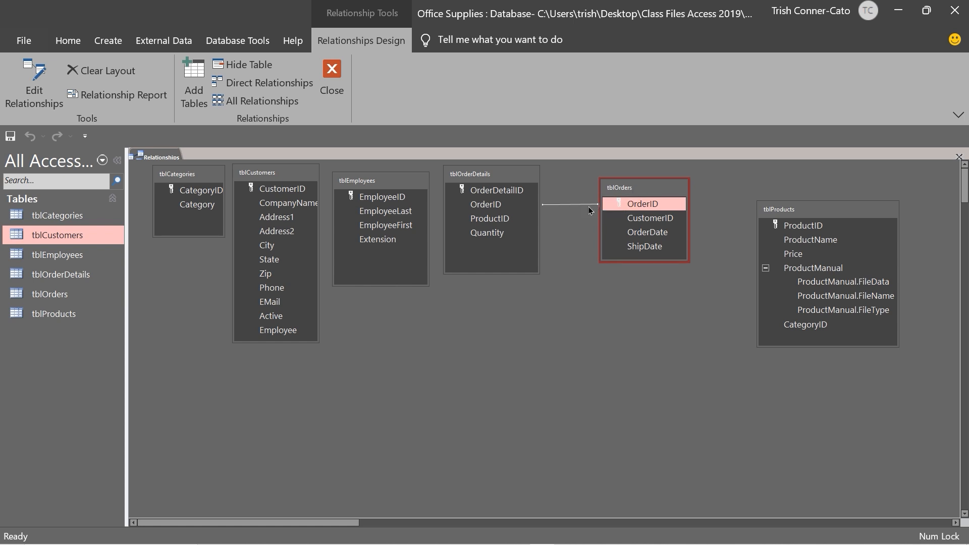
pyautogui.click(537, 211)
# Inspect the OrderID join's details and shortcut options, closing both without changes
pyautogui.doubleClick(555, 205)
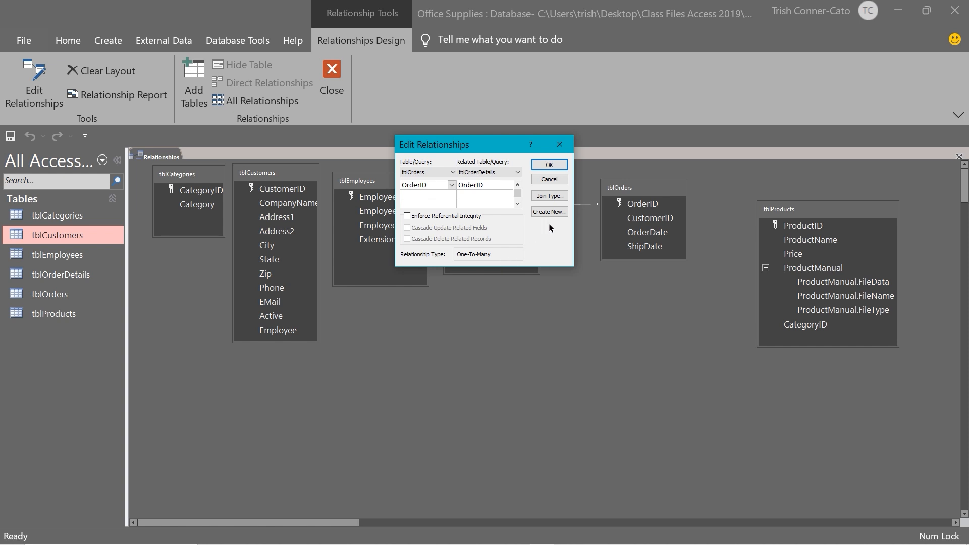
pyautogui.click(549, 179)
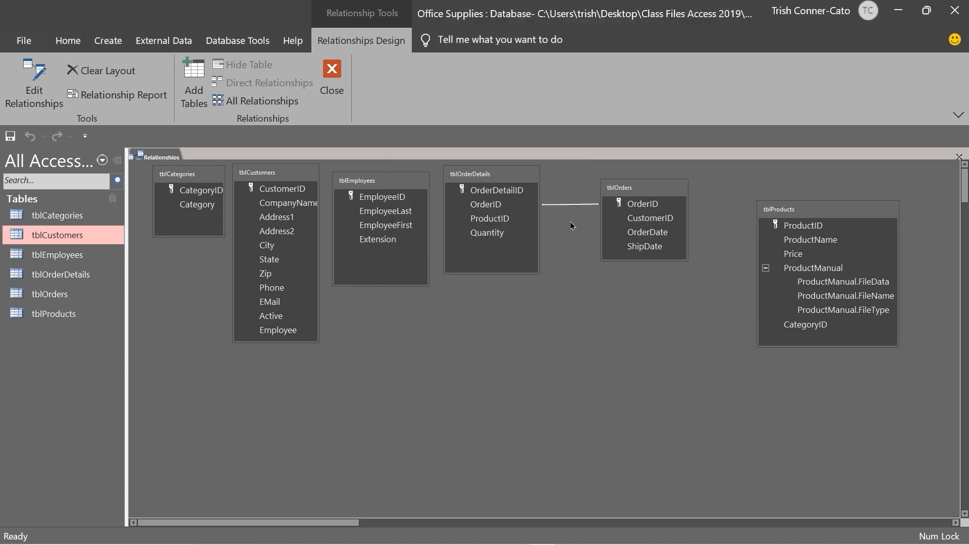
pyautogui.rightClick(563, 205)
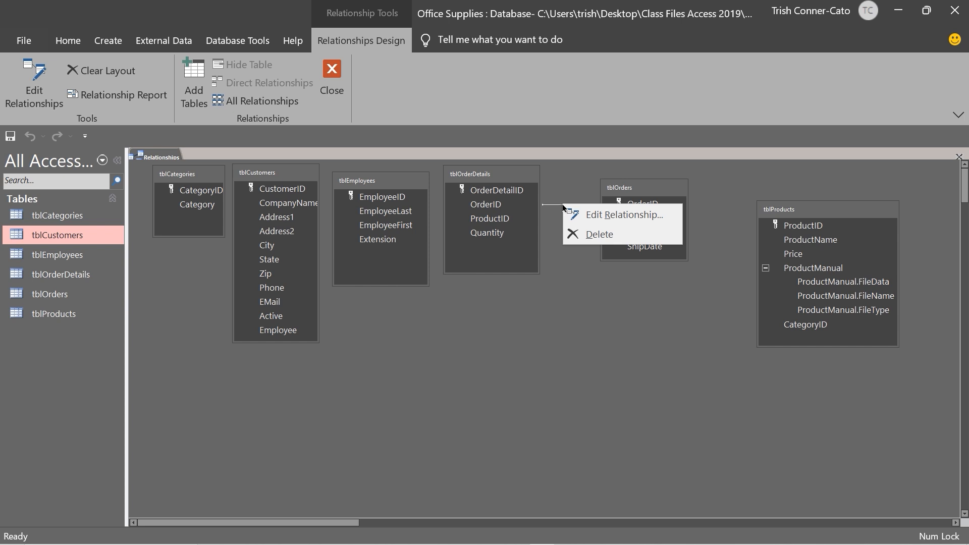
pyautogui.click(565, 286)
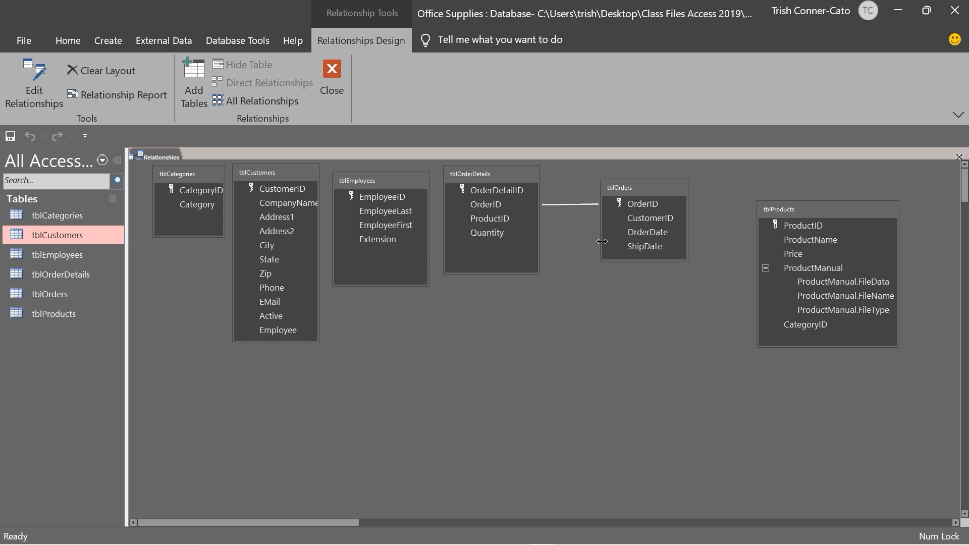
# Place tblProducts below tblOrderDetails and create their ProductID relationship
pyautogui.moveTo(812, 210); pyautogui.dragTo(505, 329)
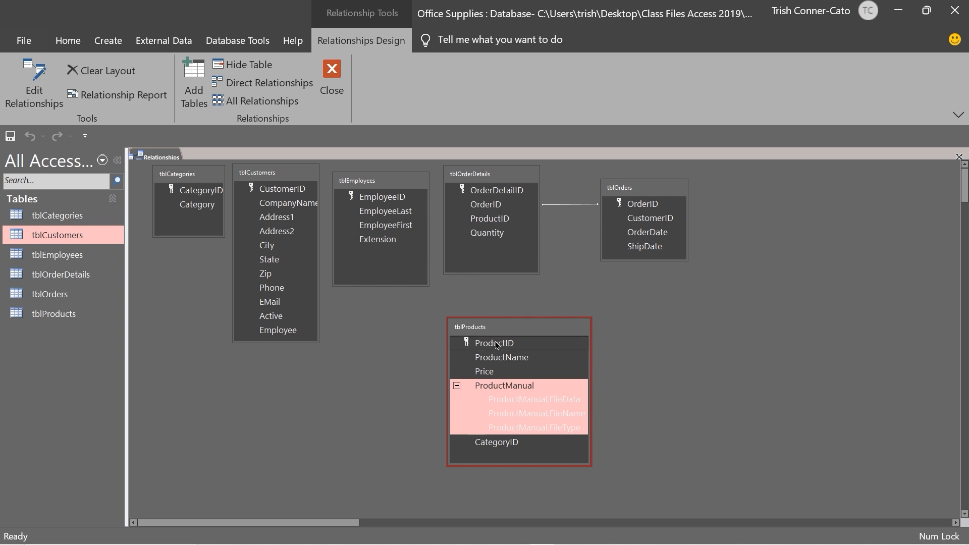
pyautogui.moveTo(497, 345); pyautogui.dragTo(497, 222)
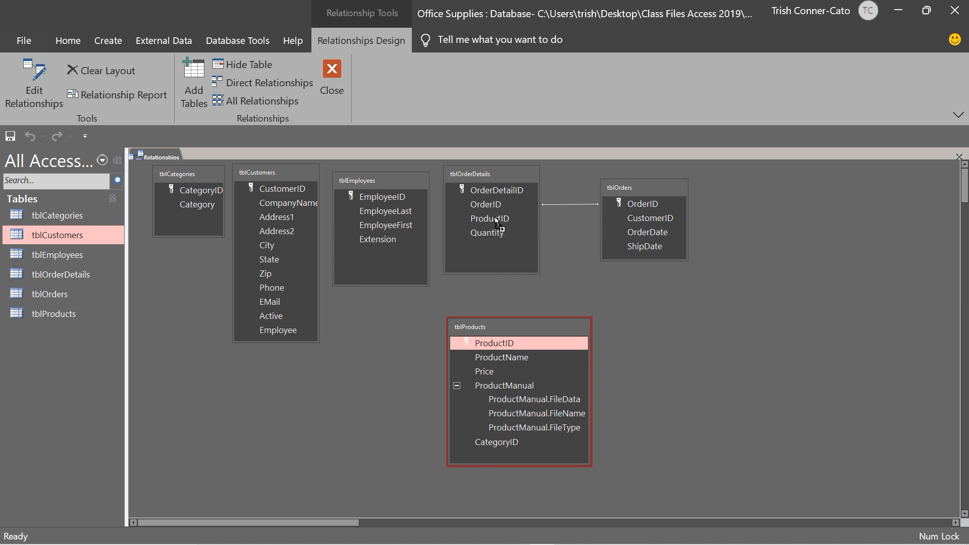
pyautogui.moveTo(497, 222); pyautogui.dragTo(497, 222)
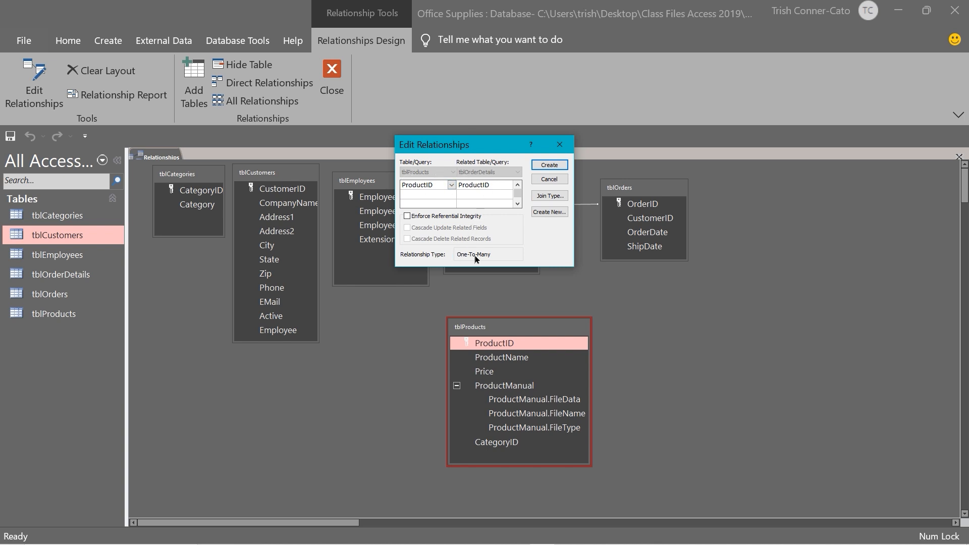
pyautogui.click(550, 167)
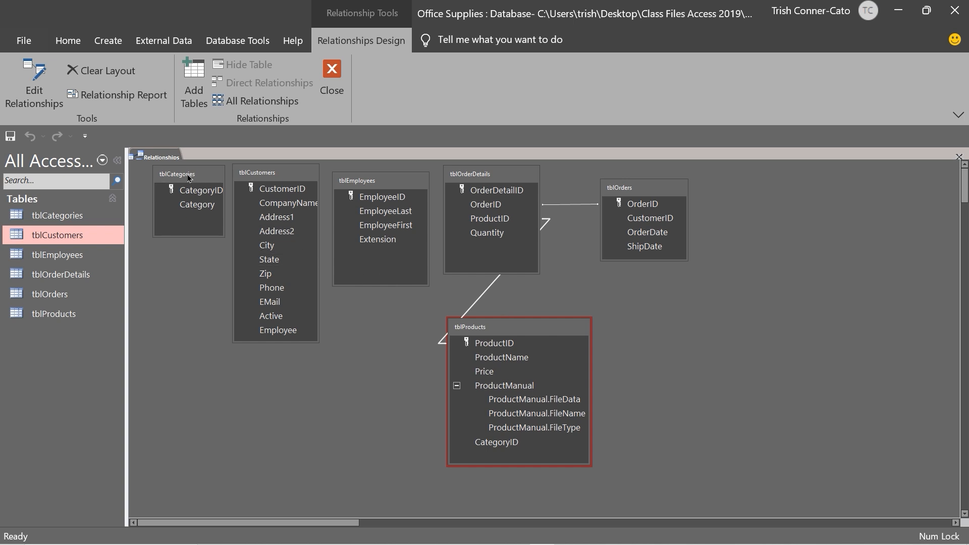
# Create the CategoryID join (tblCategories–tblProducts) and CustomerID join (tblCustomers–tblOrders)
pyautogui.click(175, 191)
pyautogui.moveTo(191, 192); pyautogui.dragTo(496, 443)
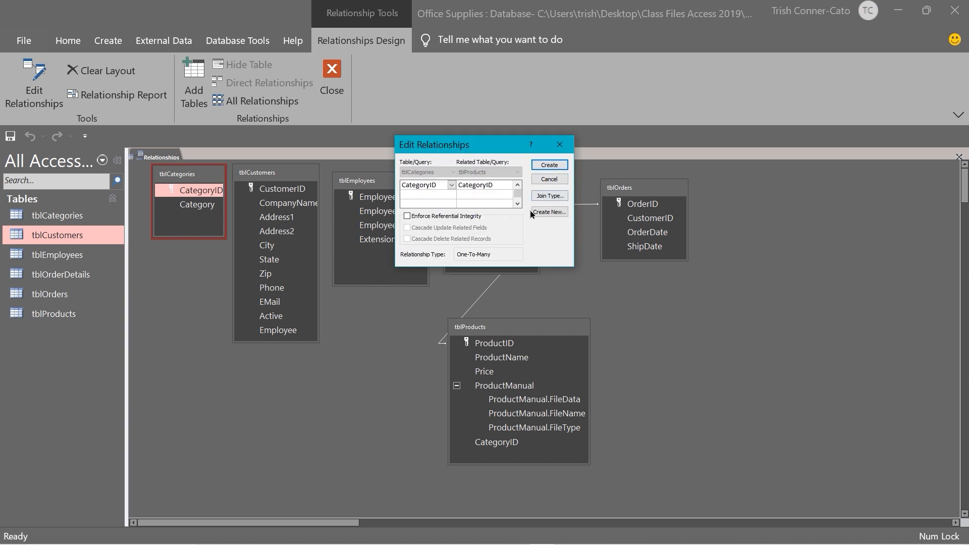
pyautogui.click(549, 165)
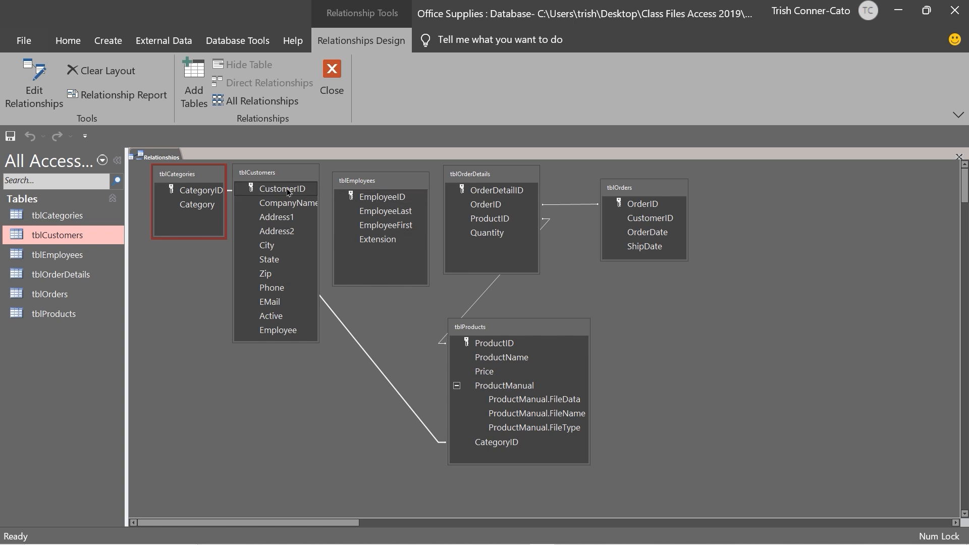
pyautogui.moveTo(289, 192); pyautogui.dragTo(649, 223)
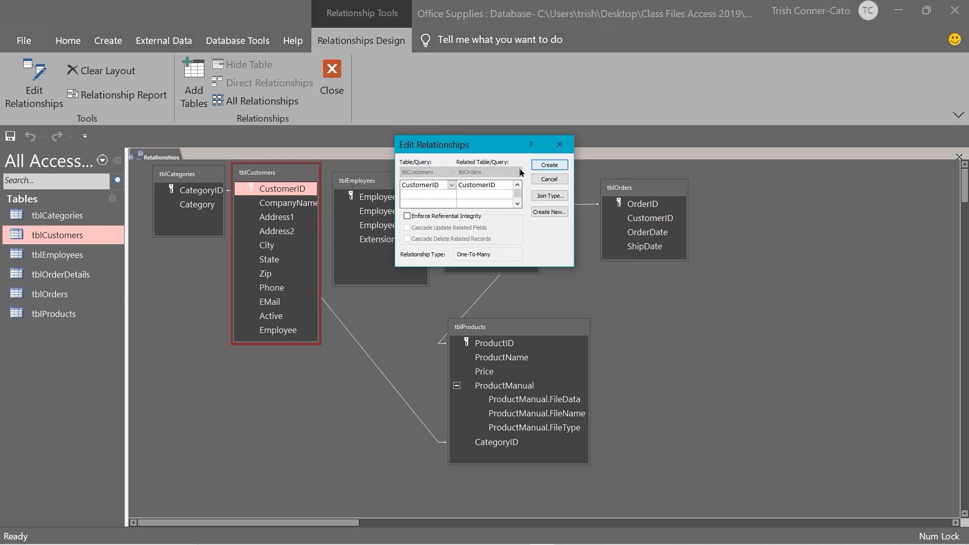
pyautogui.click(542, 166)
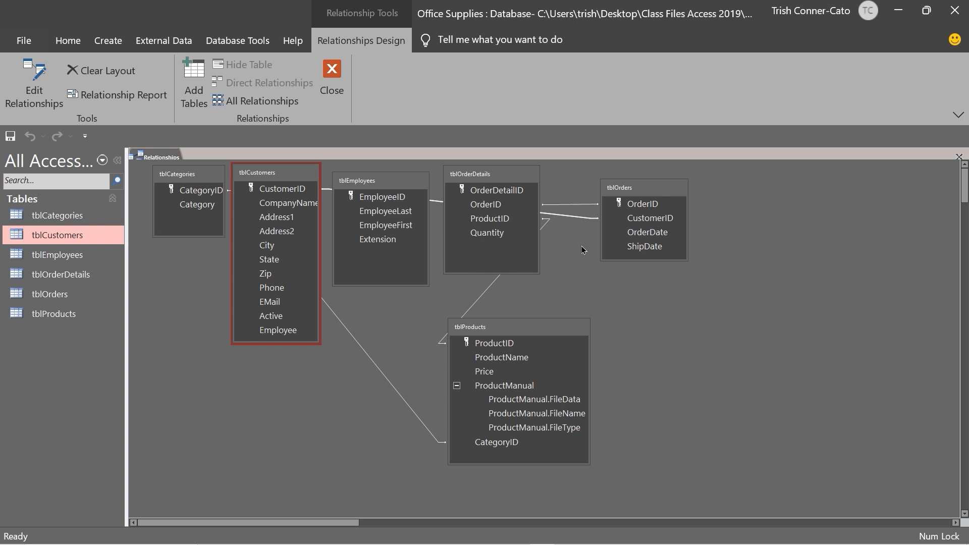
# Join tblEmployees' EmployeeID to tblCustomers' Employee field, then close the Relationships layout
pyautogui.click(294, 333)
pyautogui.moveTo(387, 207); pyautogui.dragTo(391, 200)
pyautogui.click(385, 203)
pyautogui.moveTo(383, 202); pyautogui.dragTo(285, 335)
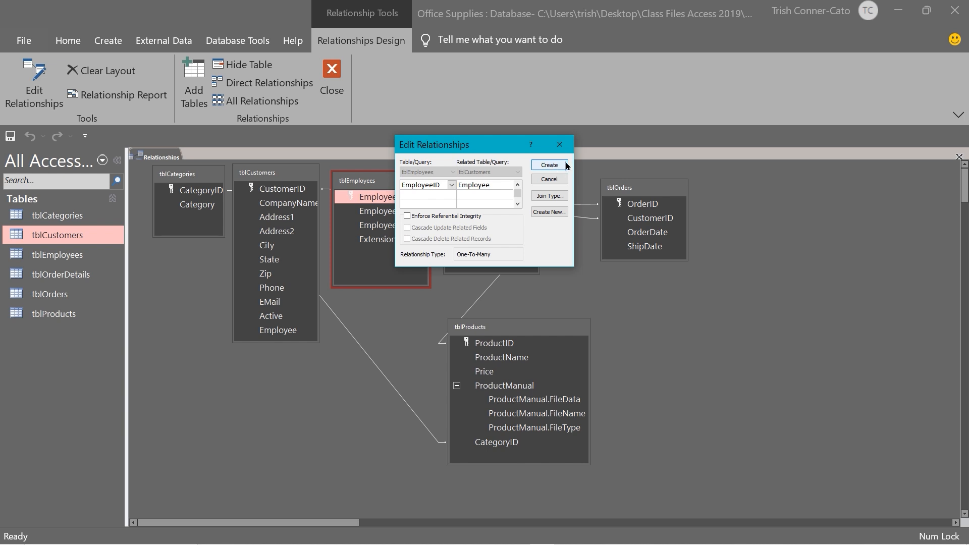
pyautogui.click(553, 169)
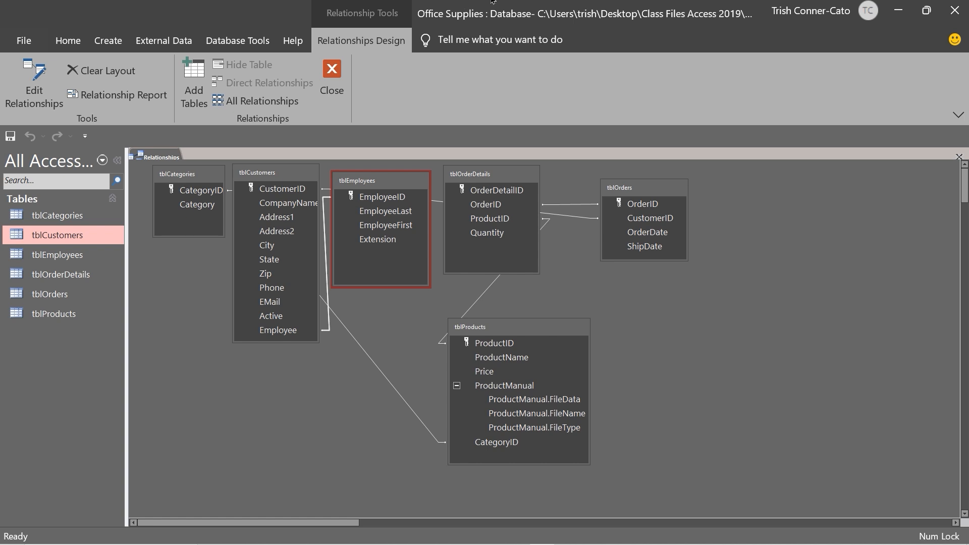
pyautogui.click(333, 71)
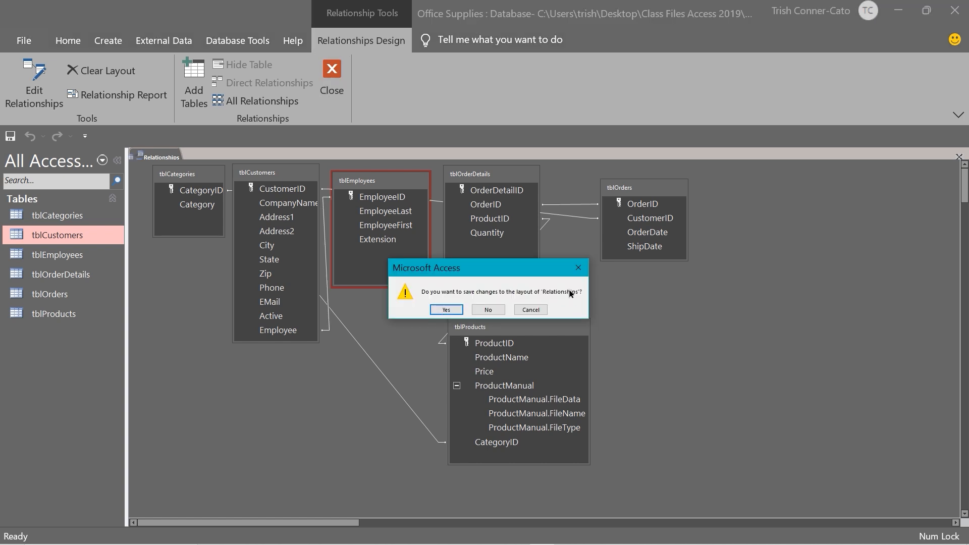
# Choose Yes to save the changes to the Relationships layout
pyautogui.click(447, 310)
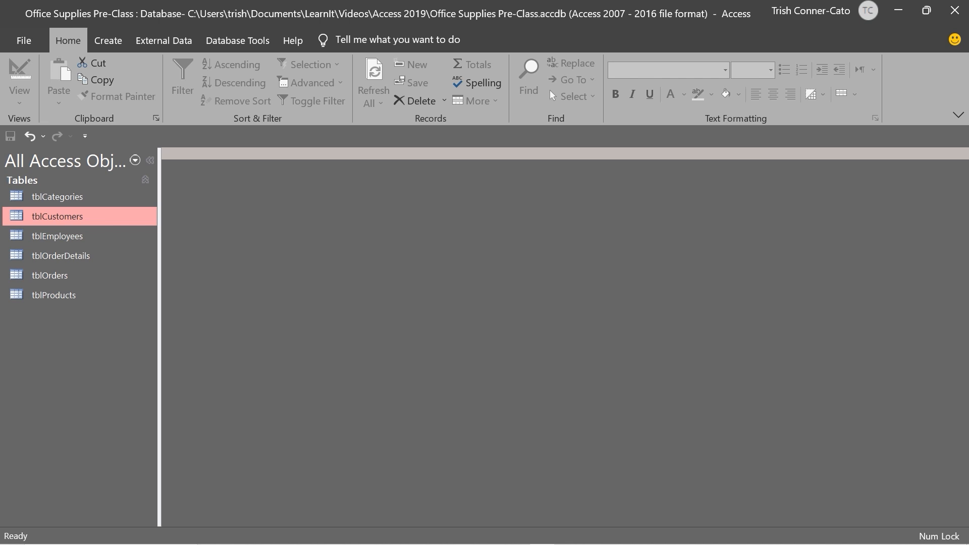
pyautogui.doubleClick(73, 278)
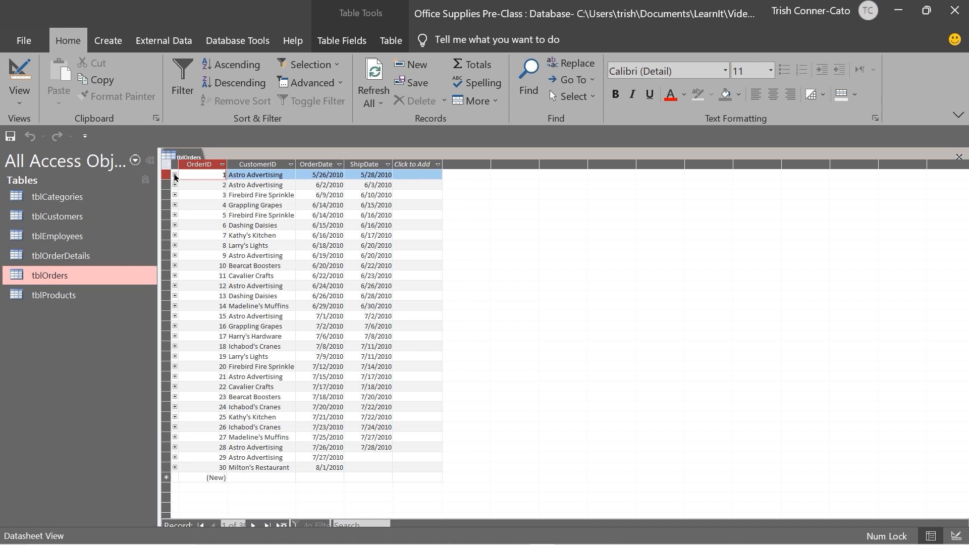
pyautogui.click(174, 175)
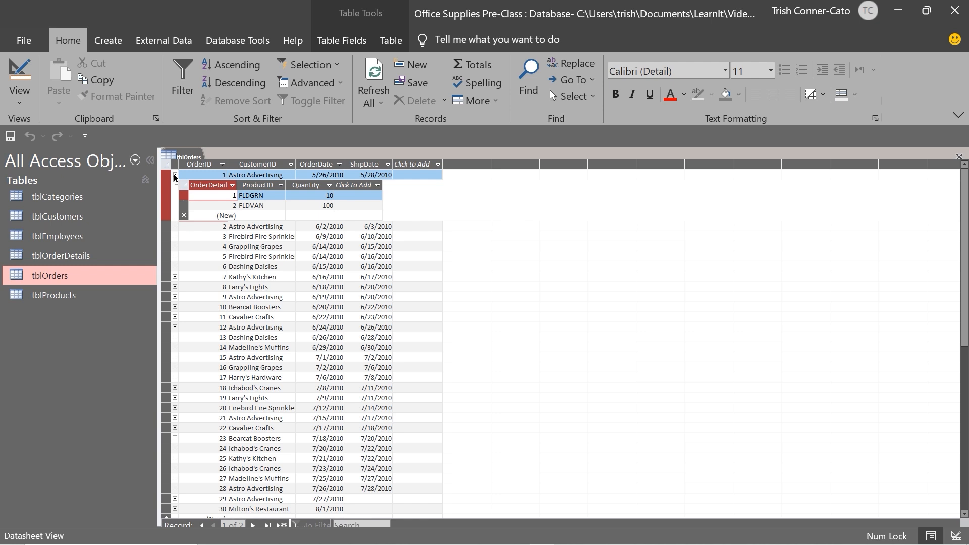
pyautogui.click(175, 175)
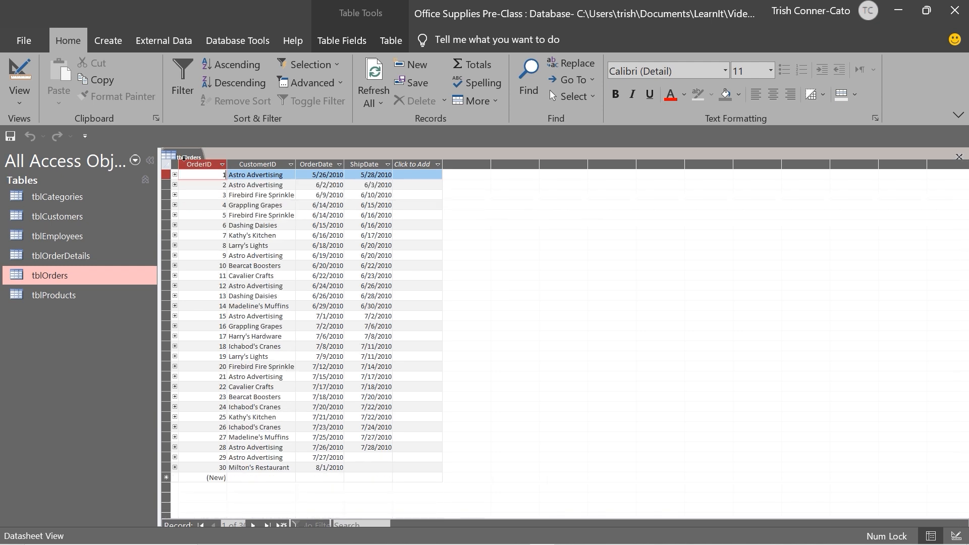
pyautogui.rightClick(185, 158)
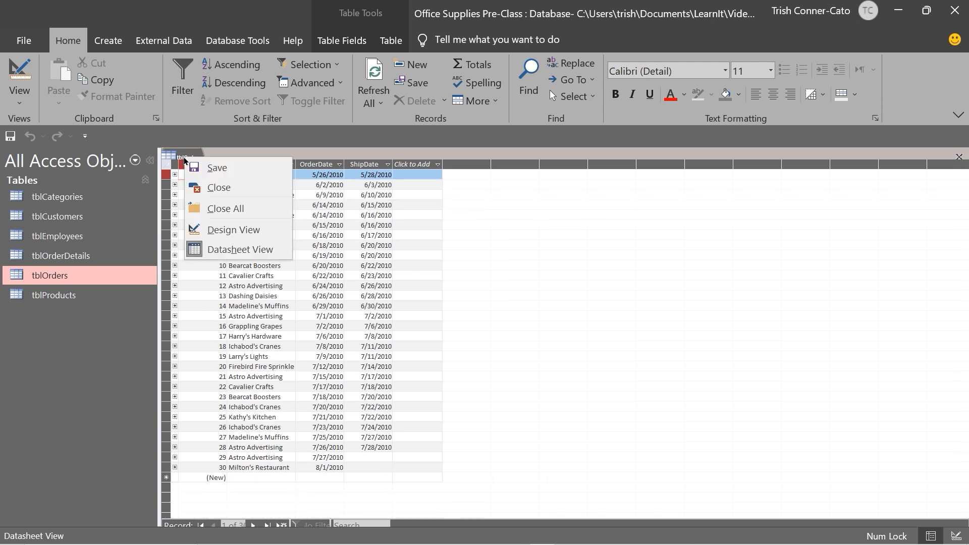
pyautogui.click(211, 187)
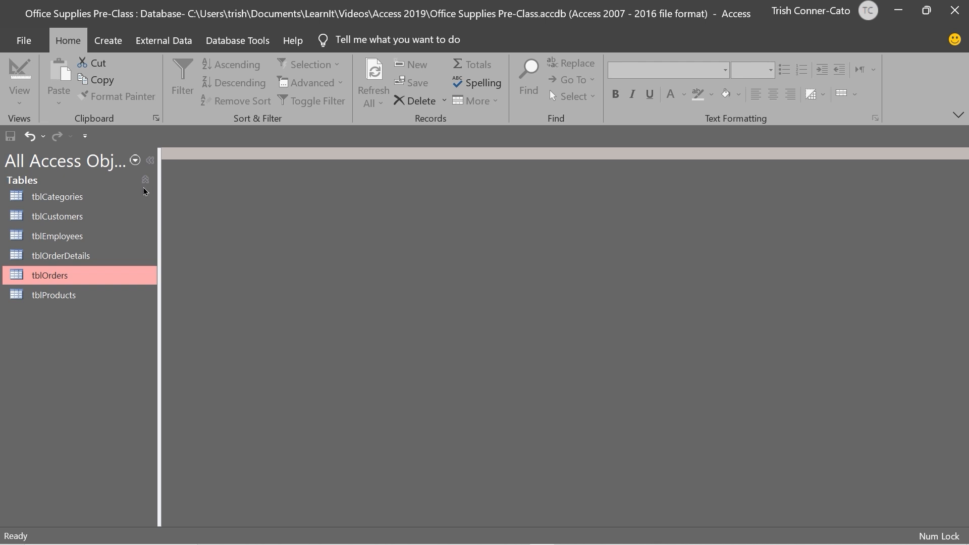
pyautogui.doubleClick(64, 222)
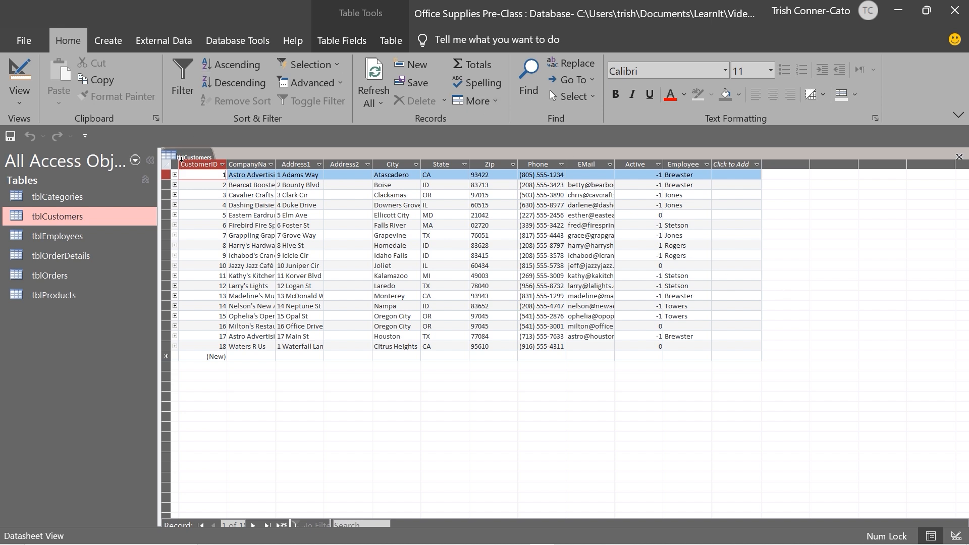
pyautogui.click(183, 157)
pyautogui.rightClick(184, 160)
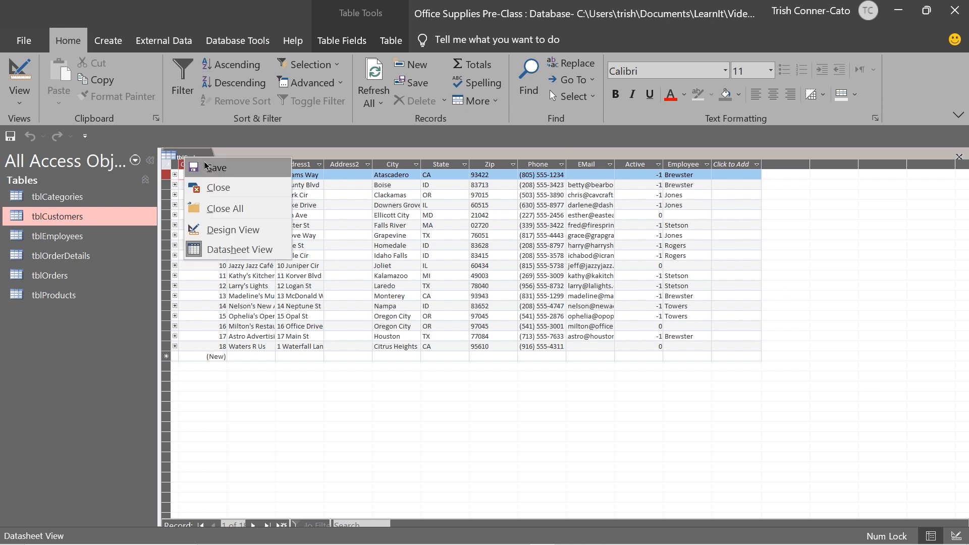
pyautogui.click(218, 187)
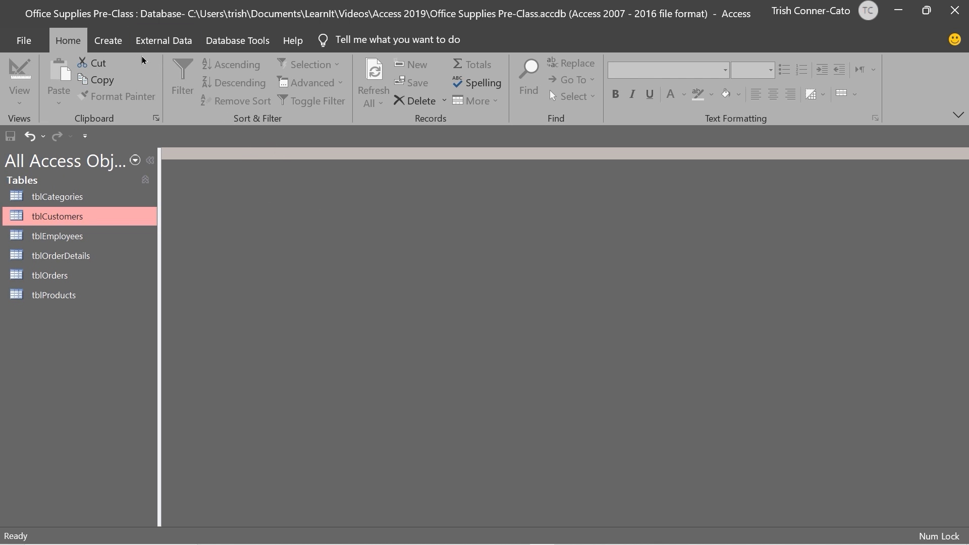
# Launch the Simple Query Wizard from the Create tab and open its Tables/Queries list
pyautogui.click(116, 49)
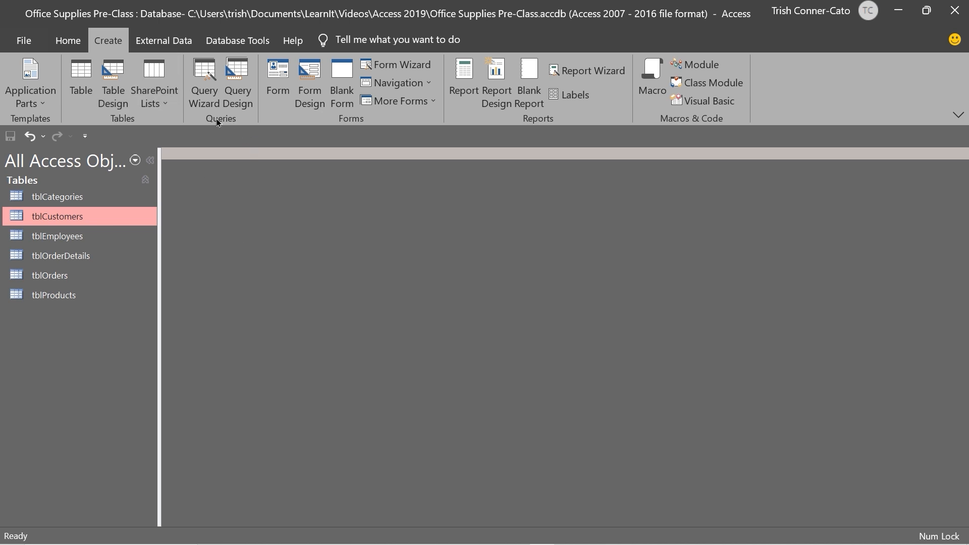
pyautogui.click(210, 93)
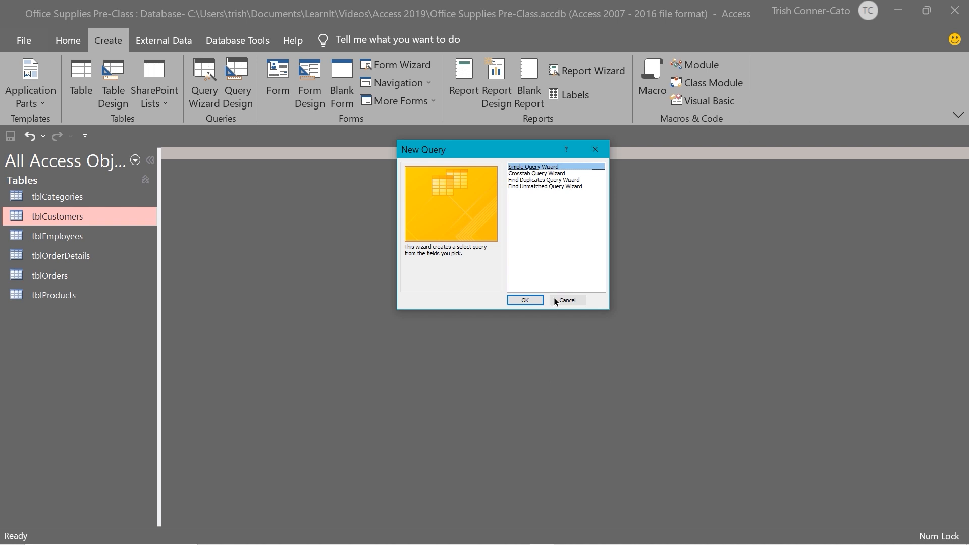
pyautogui.click(525, 301)
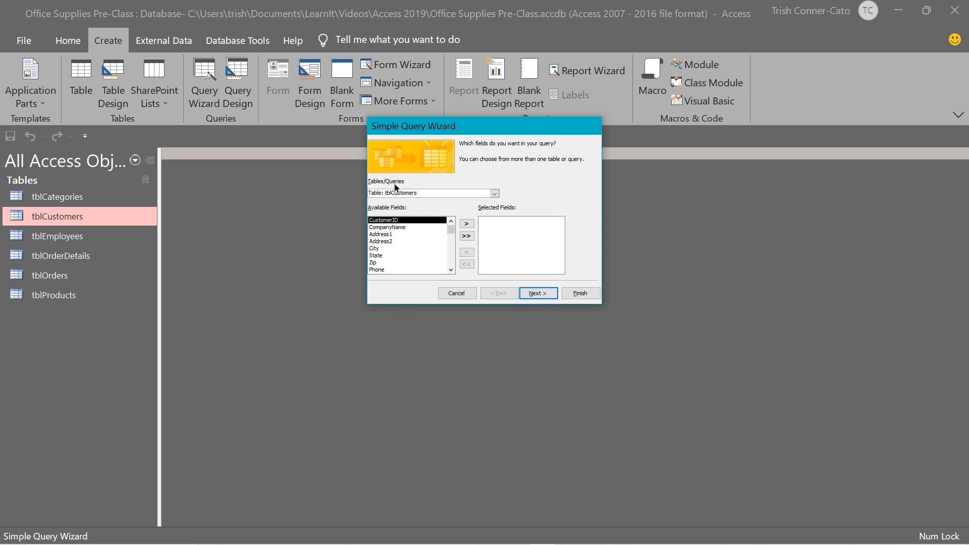
pyautogui.click(494, 195)
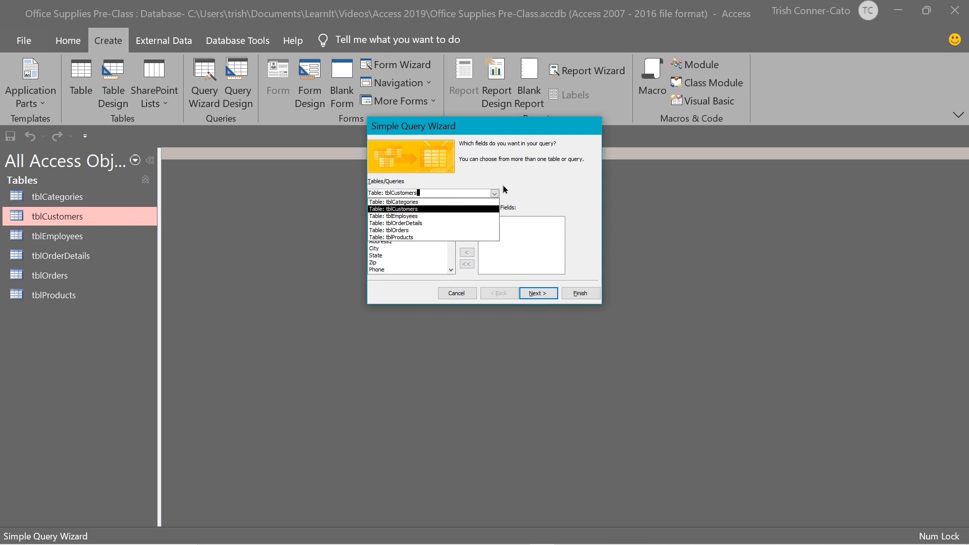
# Choose Table: tblProducts as the query's source
pyautogui.click(405, 237)
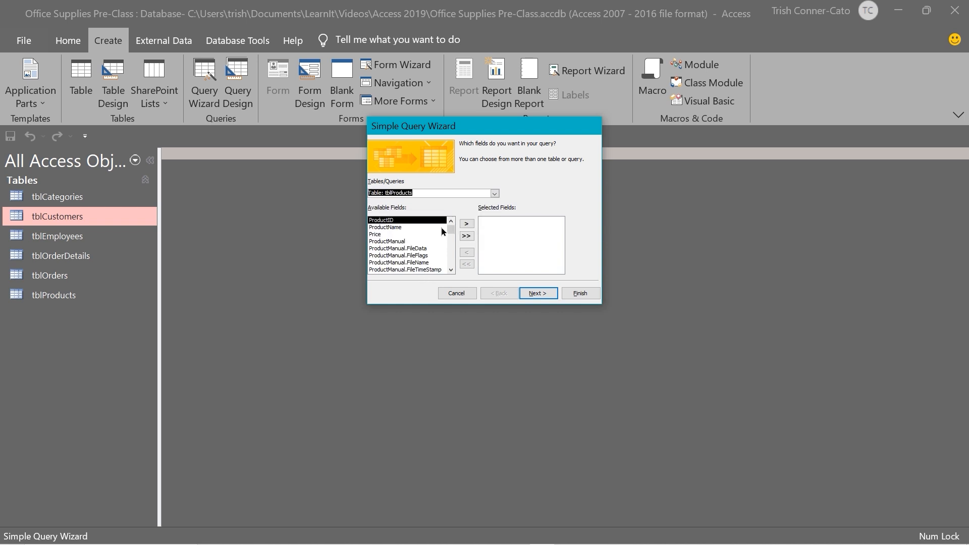
pyautogui.click(451, 270)
pyautogui.click(452, 269)
pyautogui.click(451, 269)
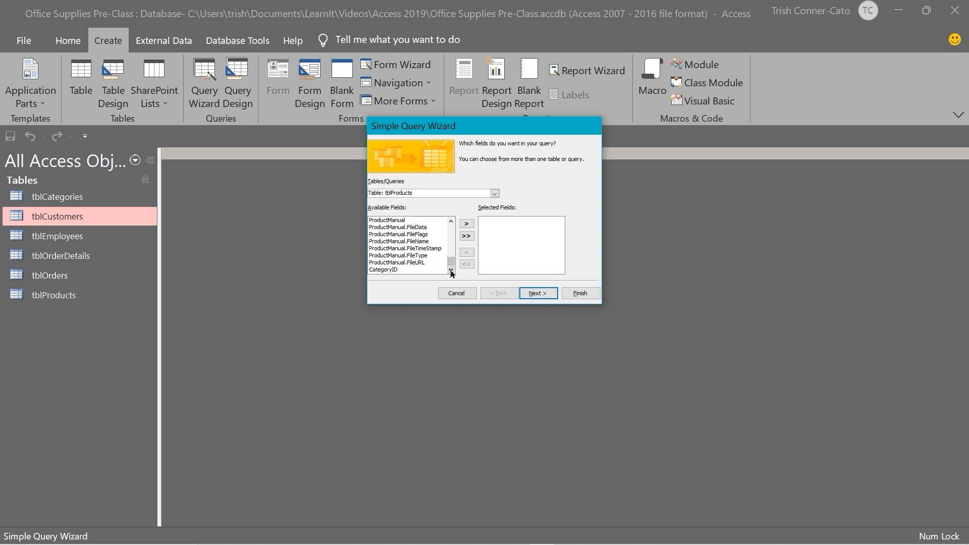
pyautogui.moveTo(451, 262); pyautogui.dragTo(451, 225)
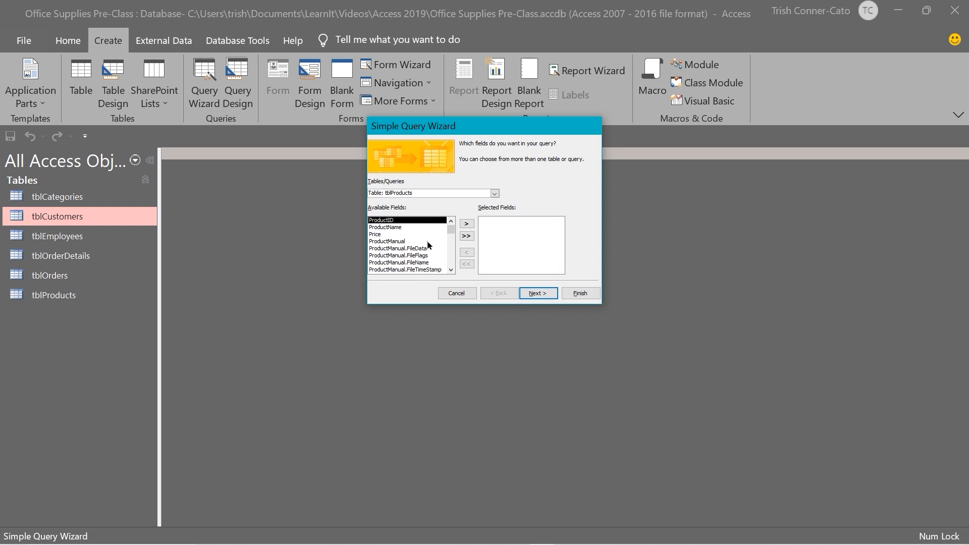
pyautogui.scroll(-3, 447, 268)
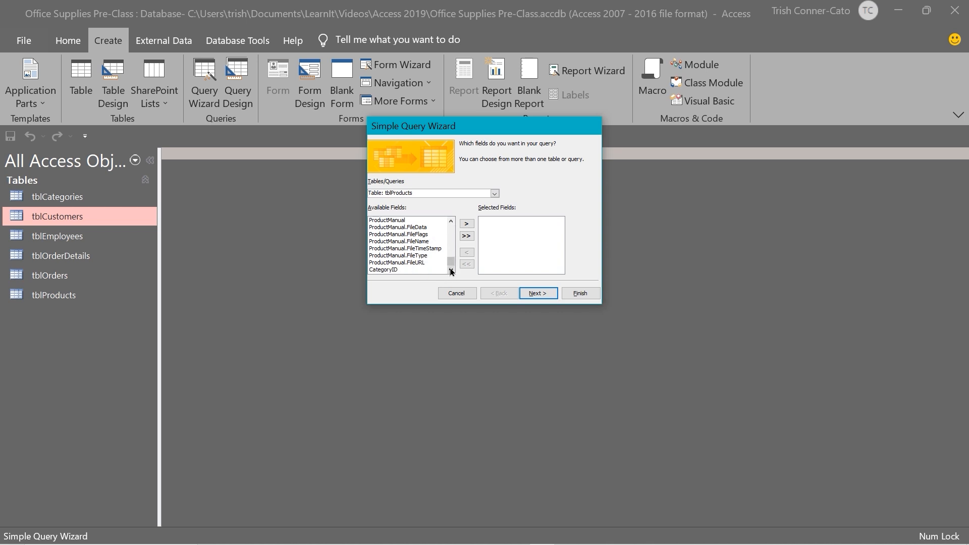
pyautogui.scroll(3, 451, 263)
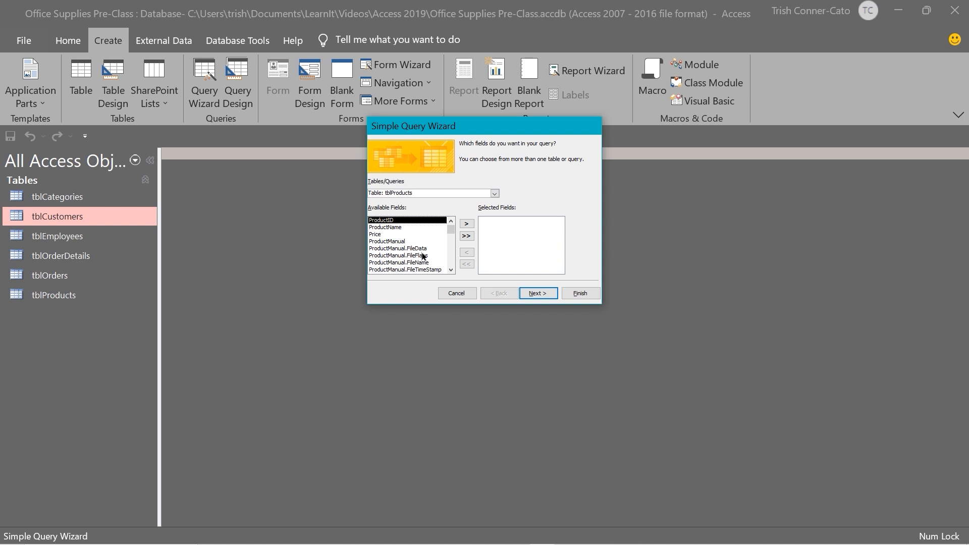
# Add ProductID, ProductName, Price and CategoryID to the Selected Fields
pyautogui.doubleClick(386, 222)
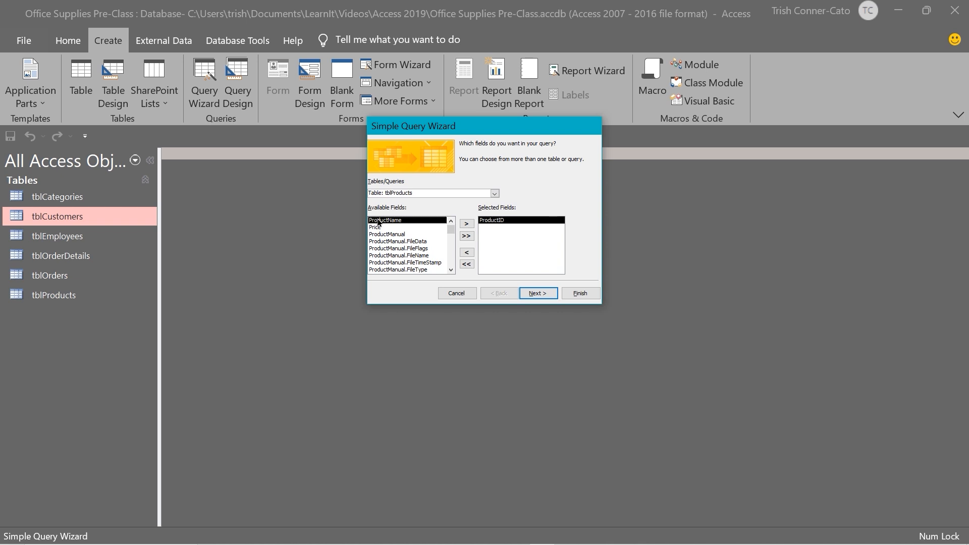
pyautogui.click(467, 225)
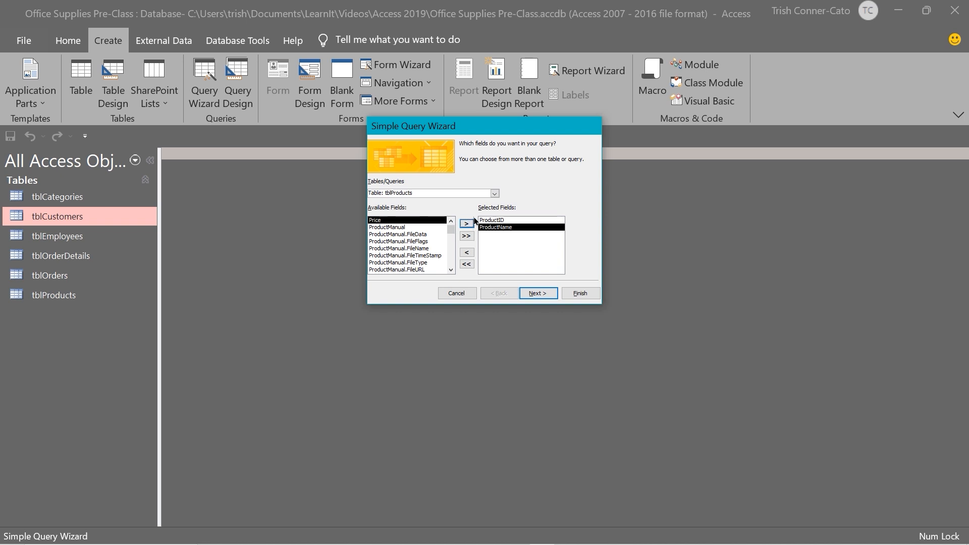
pyautogui.click(430, 221)
pyautogui.click(466, 224)
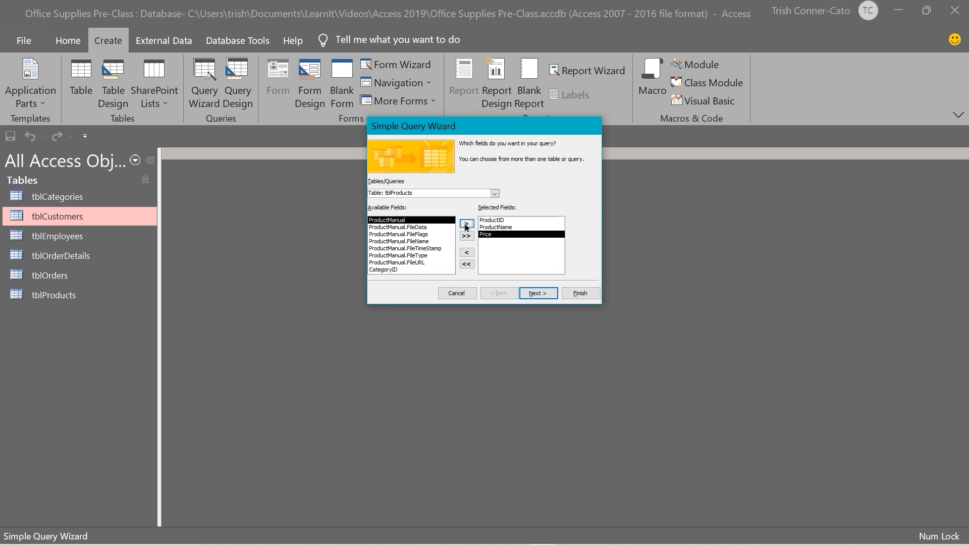
pyautogui.click(389, 271)
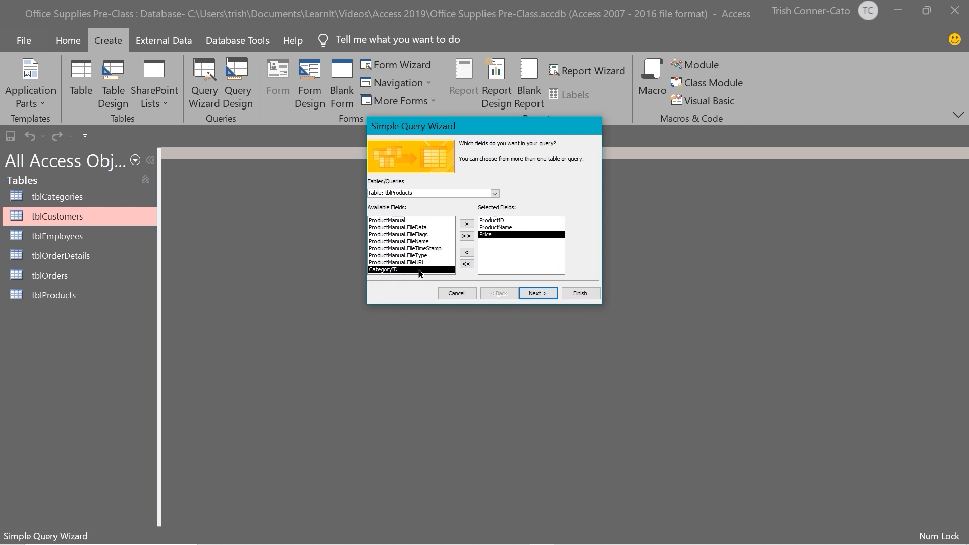
pyautogui.click(467, 225)
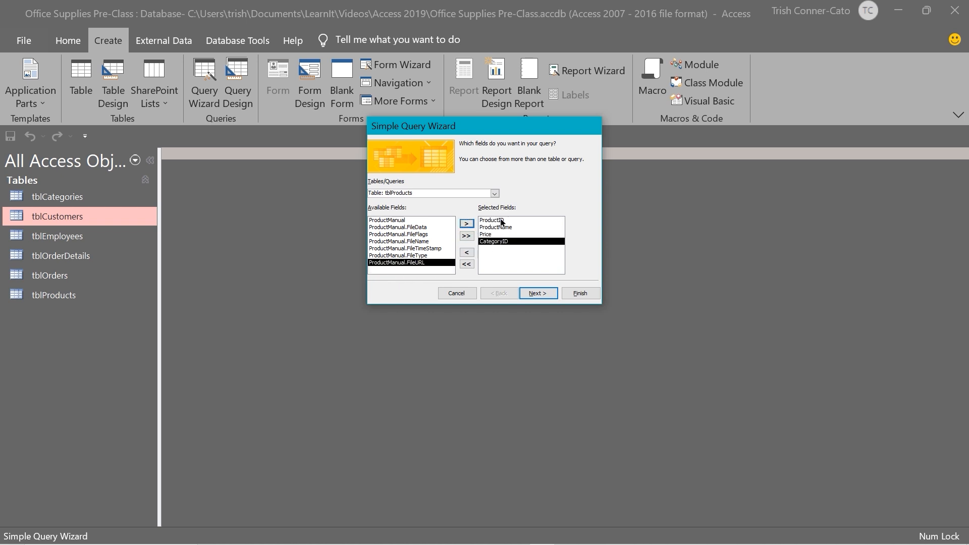
# Keep the Detail option and change the suggested title to 'qryProducts'
pyautogui.click(545, 298)
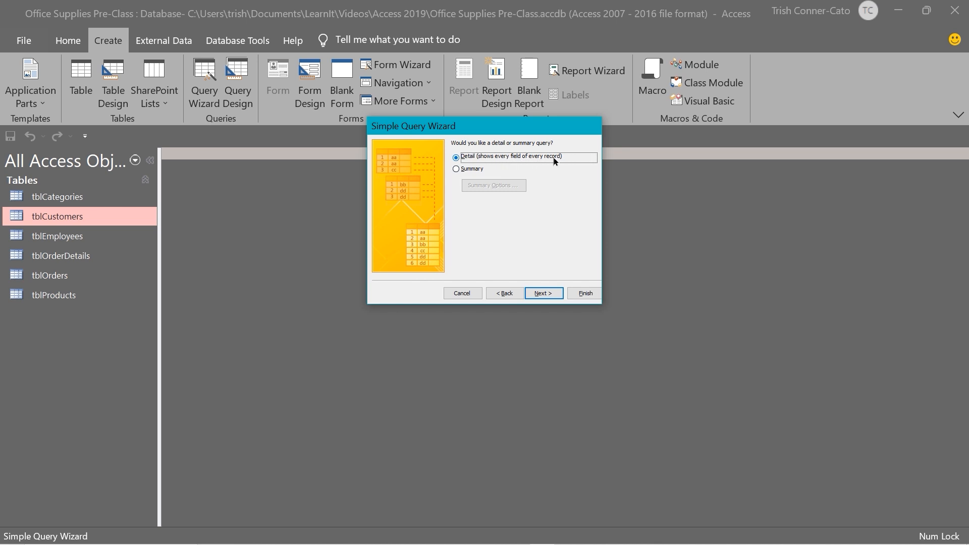
pyautogui.click(543, 293)
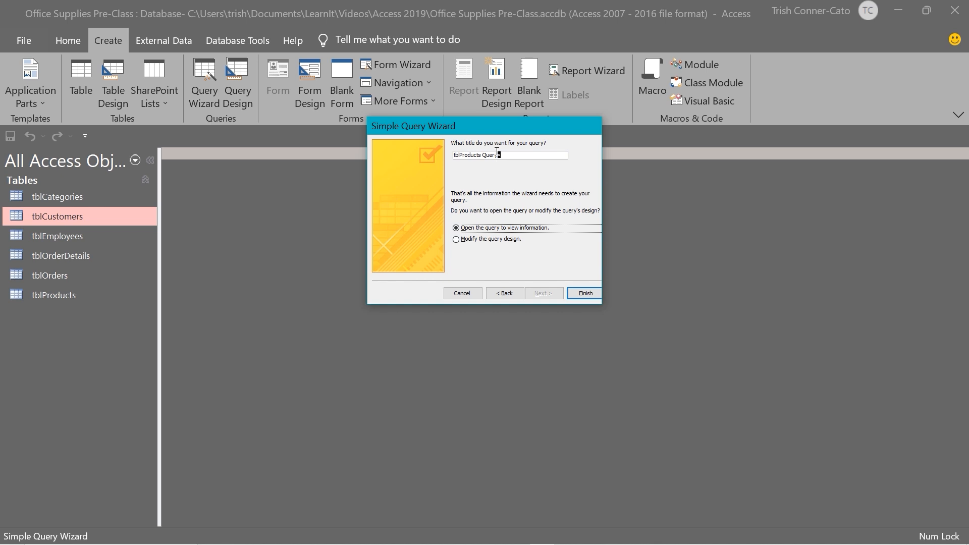
pyautogui.moveTo(499, 154); pyautogui.dragTo(399, 163)
pyautogui.click(457, 157)
pyautogui.press('BackSpace')
pyautogui.press('BackSpace')
pyautogui.press('BackSpace')
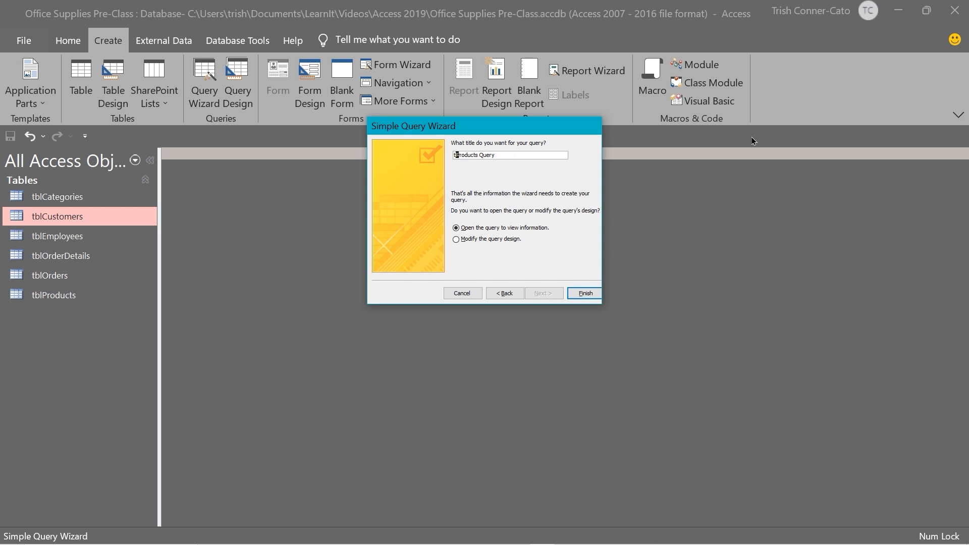
pyautogui.write('qry')
pyautogui.press('BackSpace')
pyautogui.write('y')
pyautogui.moveTo(485, 154); pyautogui.dragTo(524, 154)
pyautogui.press('Delete')
# Finish the qryProducts query, close its datasheet, and launch the Query Wizard again
pyautogui.click(583, 295)
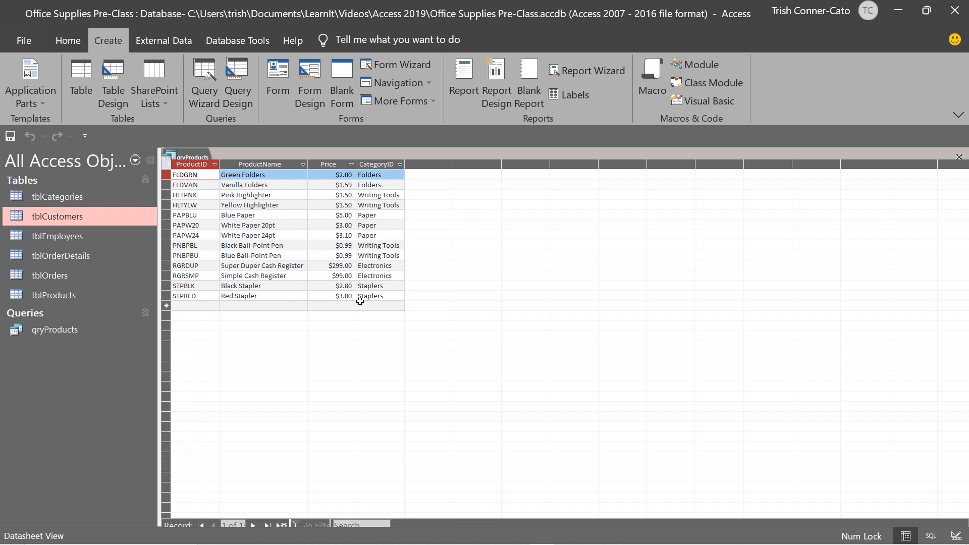
pyautogui.rightClick(193, 158)
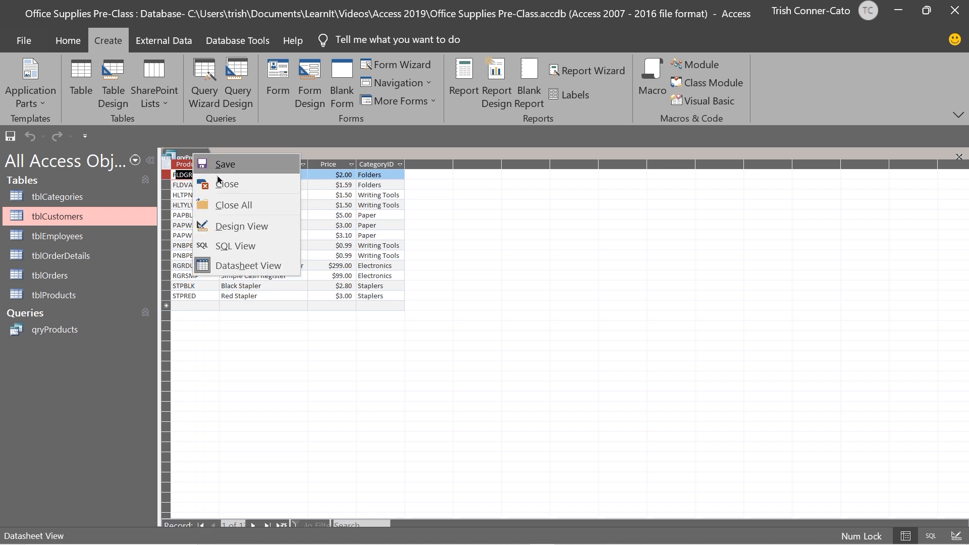
pyautogui.click(225, 184)
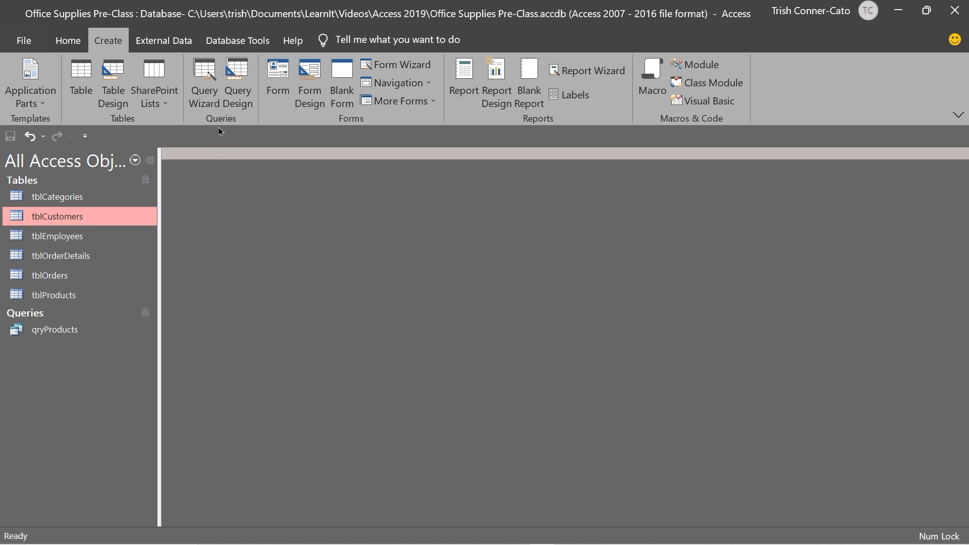
pyautogui.click(212, 101)
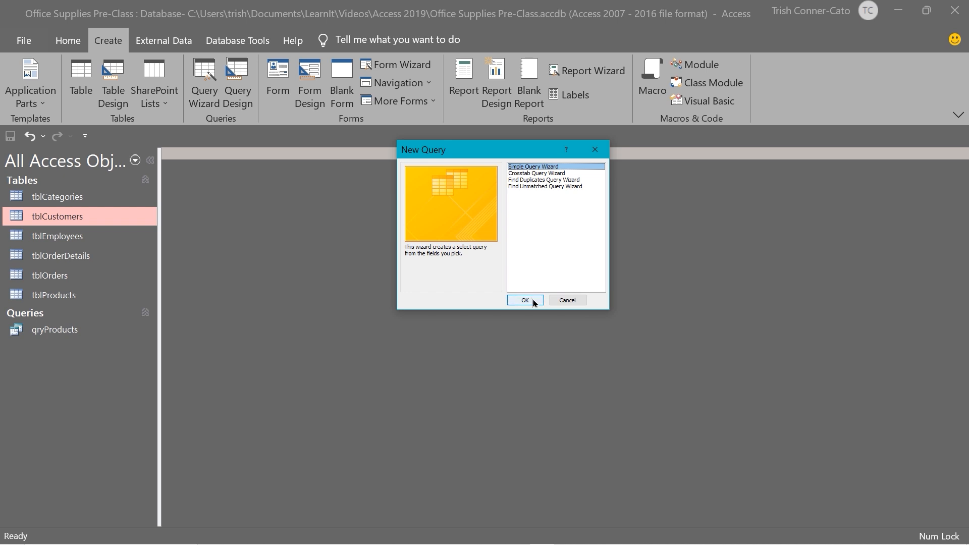
# Pick CompanyName, Phone, Address1, City, State, Zip and Employee from tblCustomers as the query fields
pyautogui.click(524, 299)
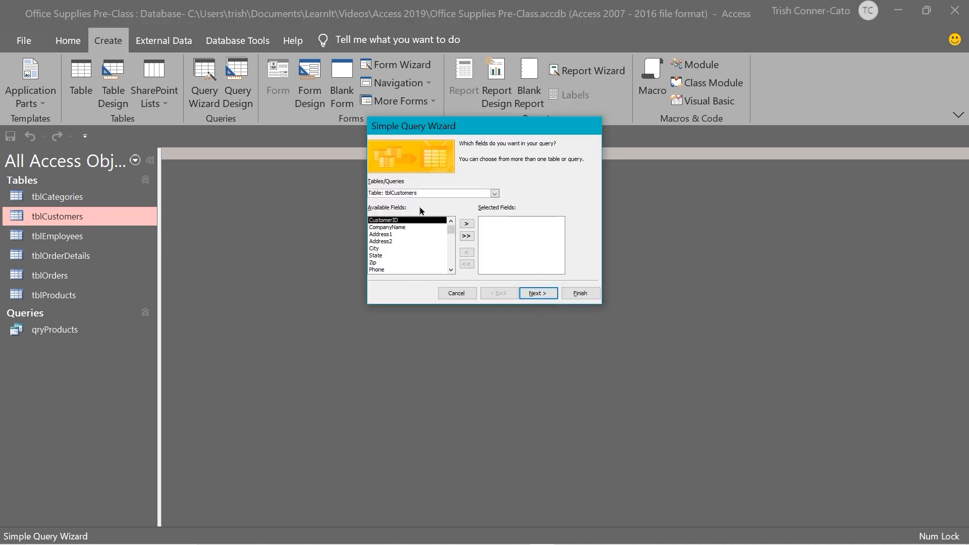
pyautogui.doubleClick(395, 228)
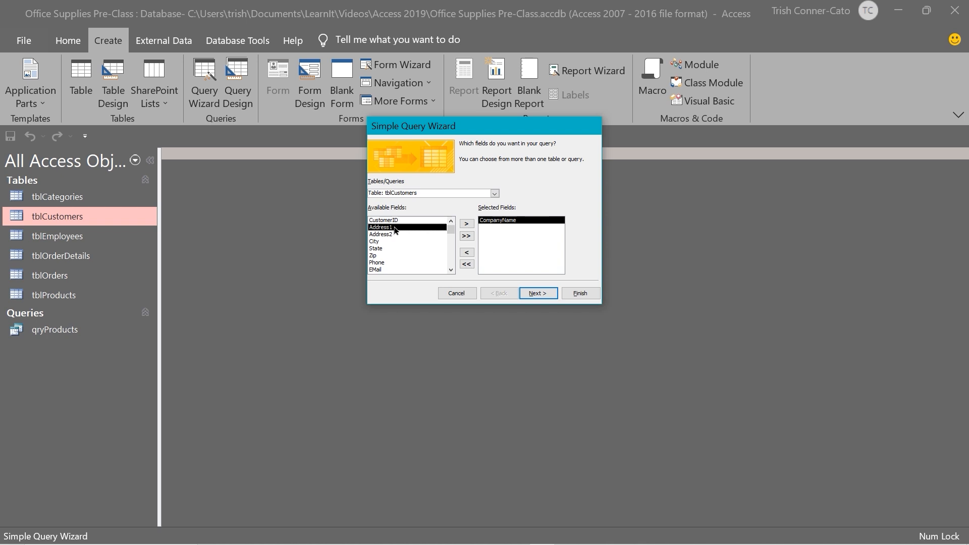
pyautogui.doubleClick(380, 263)
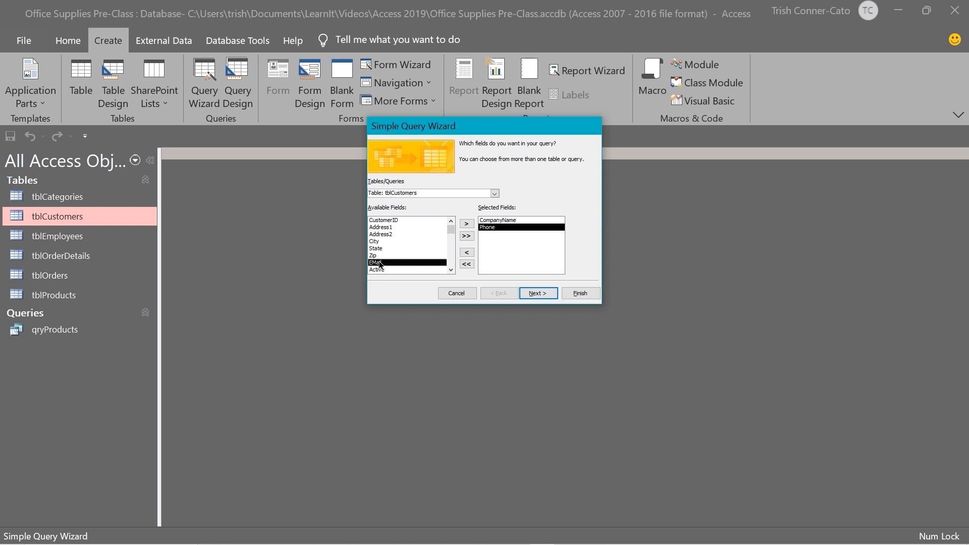
pyautogui.doubleClick(386, 227)
pyautogui.doubleClick(380, 235)
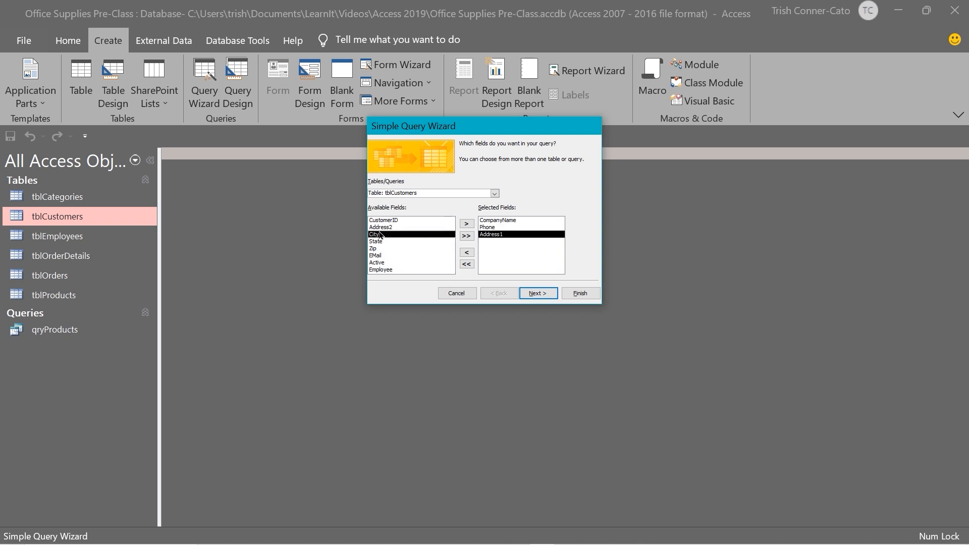
pyautogui.doubleClick(377, 235)
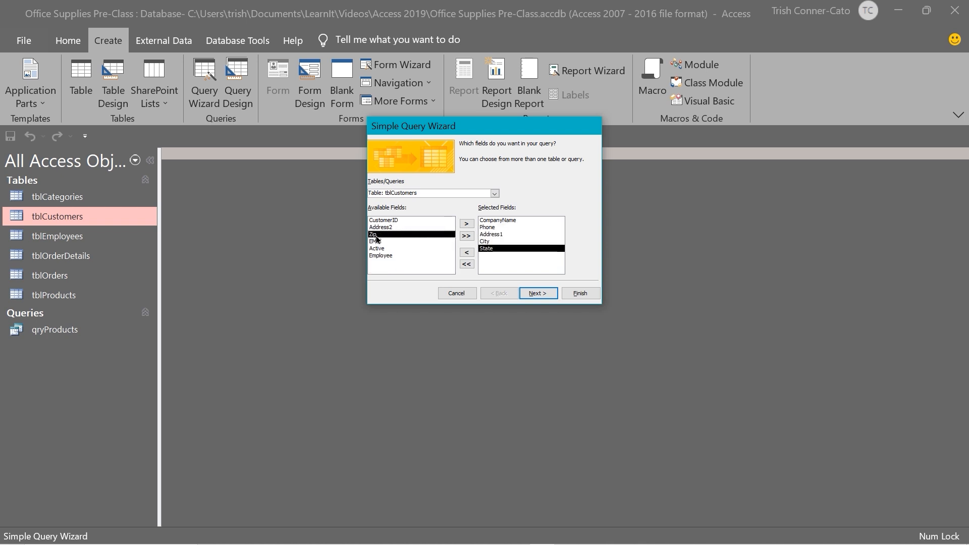
pyautogui.doubleClick(376, 235)
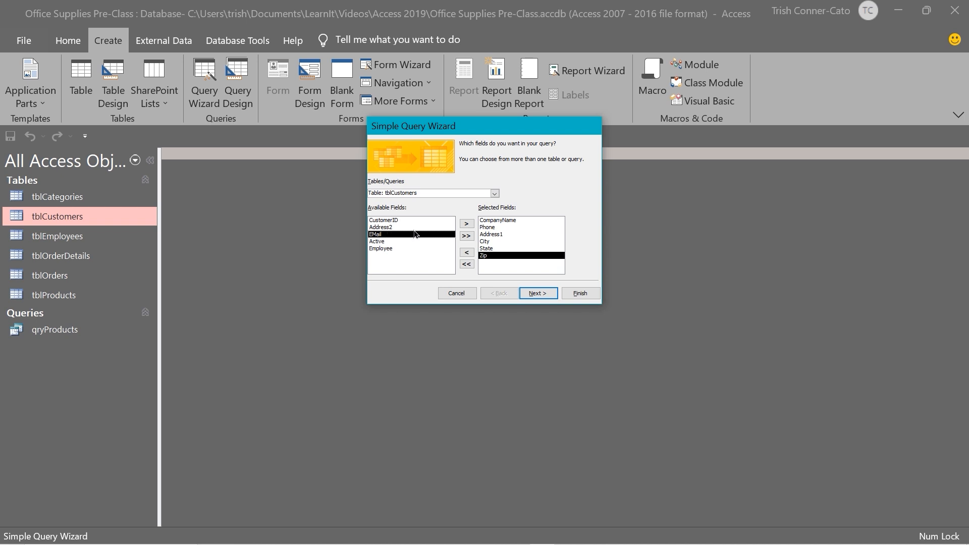
pyautogui.doubleClick(384, 248)
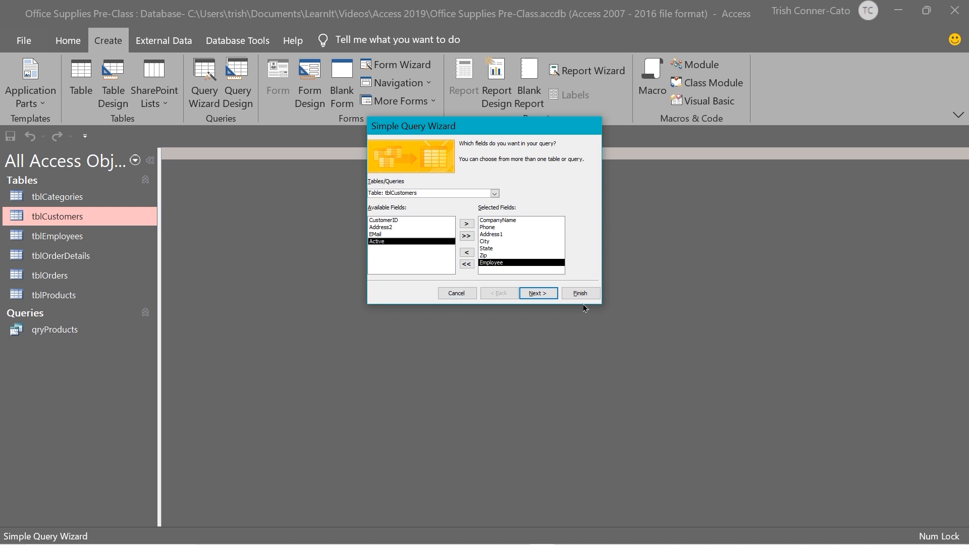
pyautogui.click(537, 294)
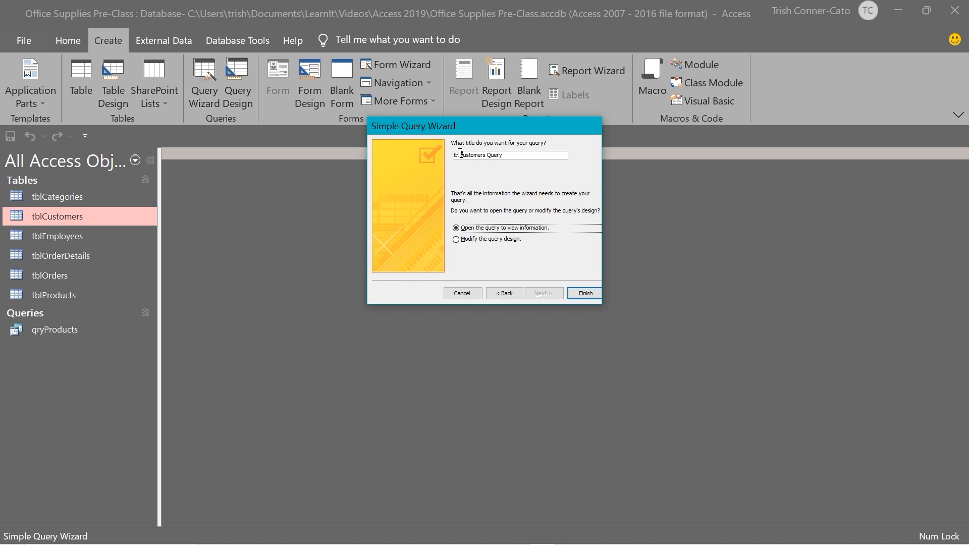
# Change the title from 'tblCustomers Query' to 'qryCustomers' and finish to view the 18 records
pyautogui.moveTo(460, 153); pyautogui.dragTo(440, 126)
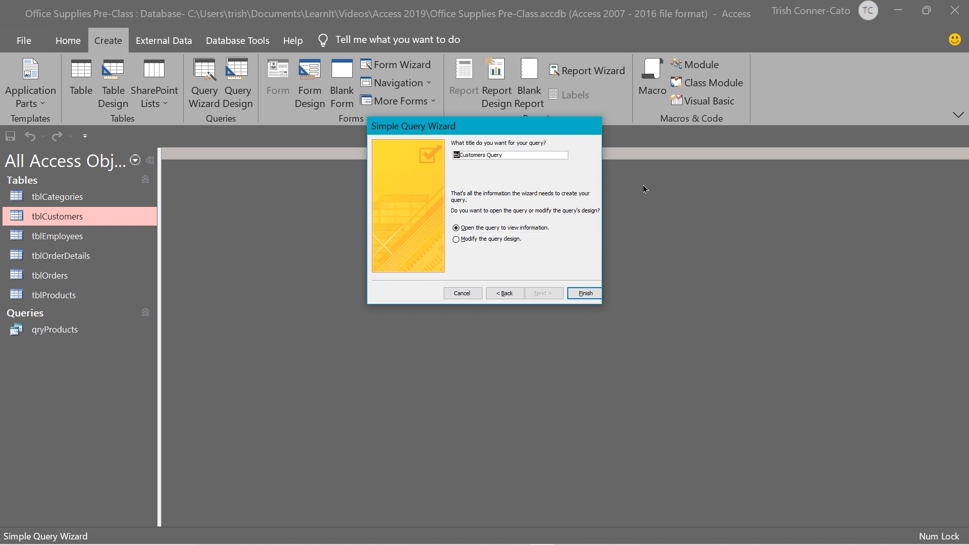
pyautogui.press('Delete')
pyautogui.write('qry')
pyautogui.doubleClick(498, 154)
pyautogui.press('BackSpace')
pyautogui.click(587, 294)
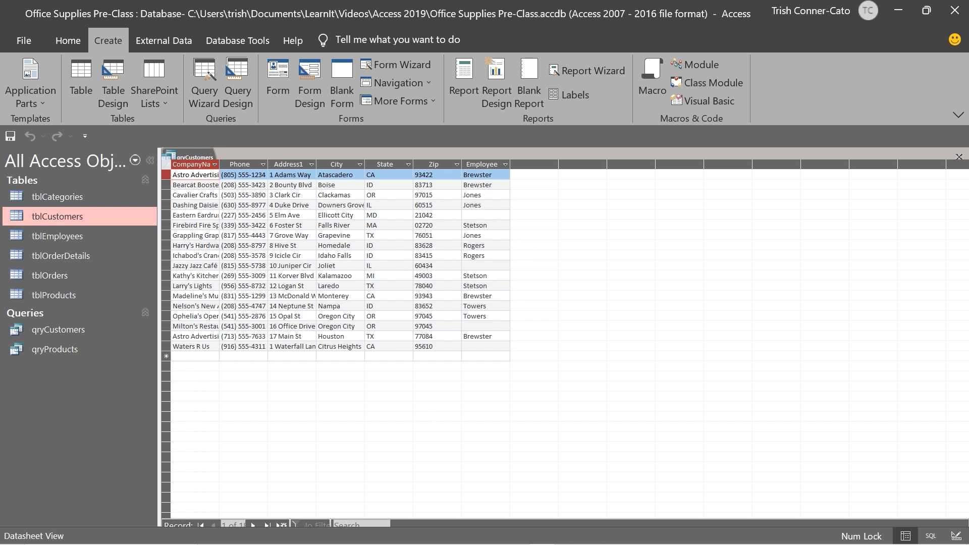
# Close the qryCustomers datasheet and start a new query in Design View
pyautogui.rightClick(191, 158)
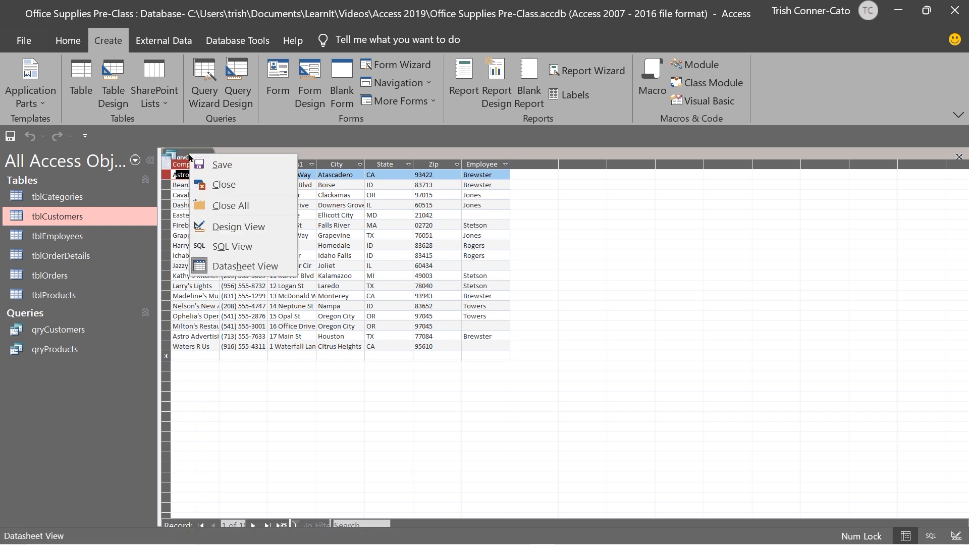
pyautogui.click(224, 185)
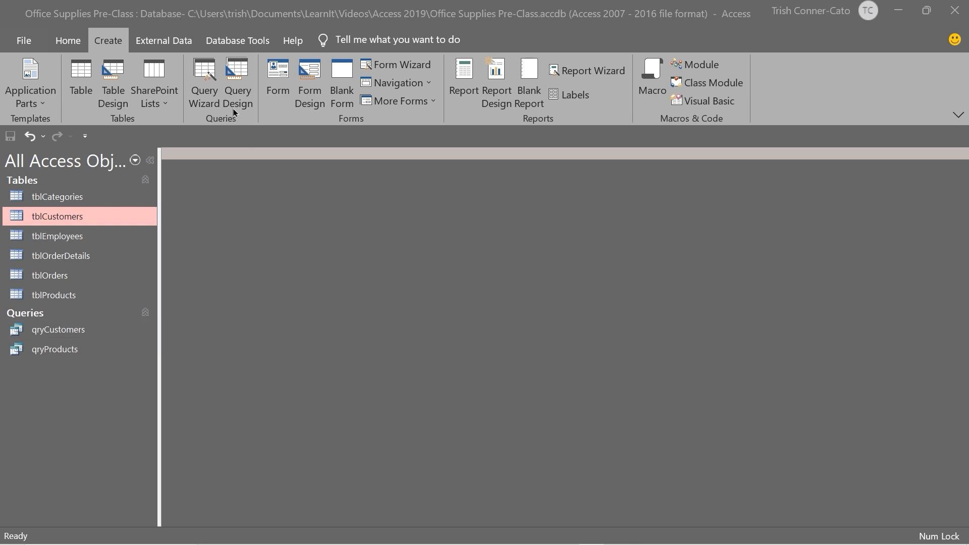
pyautogui.click(243, 80)
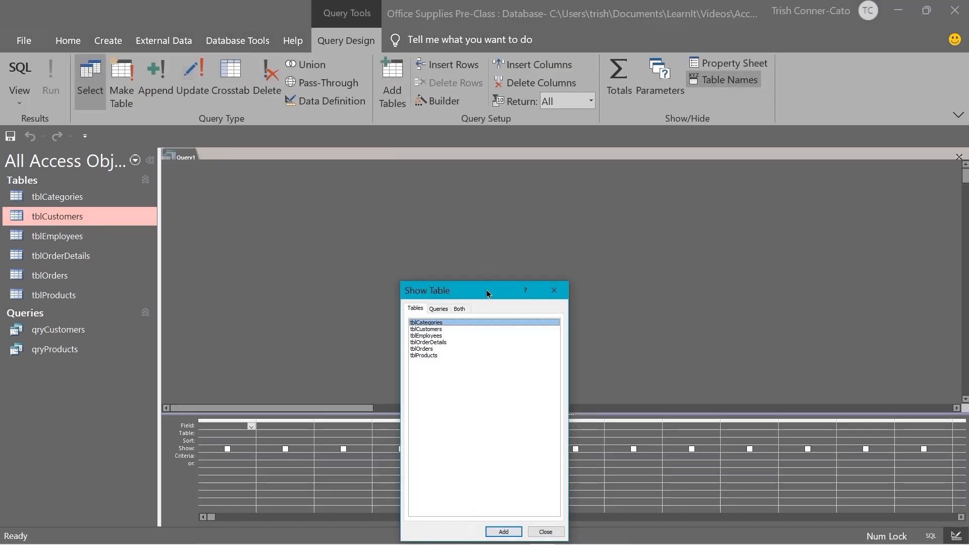
# Add tblProducts to the blank Query1 design and close the Show Table dialog
pyautogui.moveTo(487, 289); pyautogui.dragTo(501, 150)
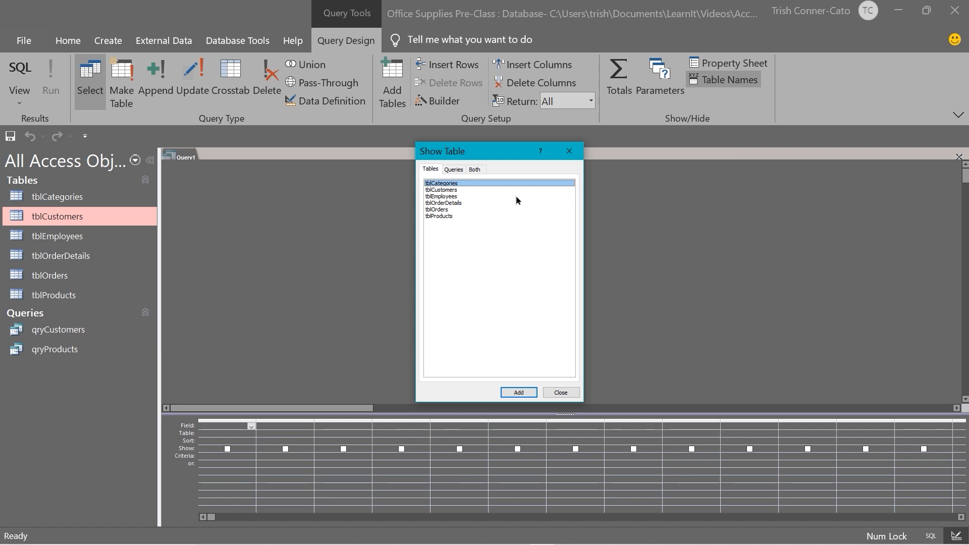
pyautogui.doubleClick(437, 216)
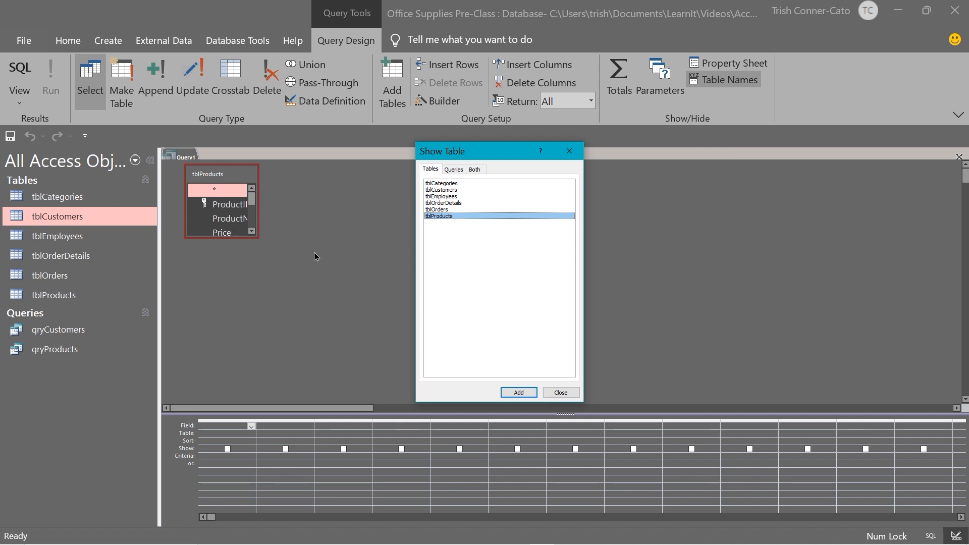
pyautogui.click(561, 392)
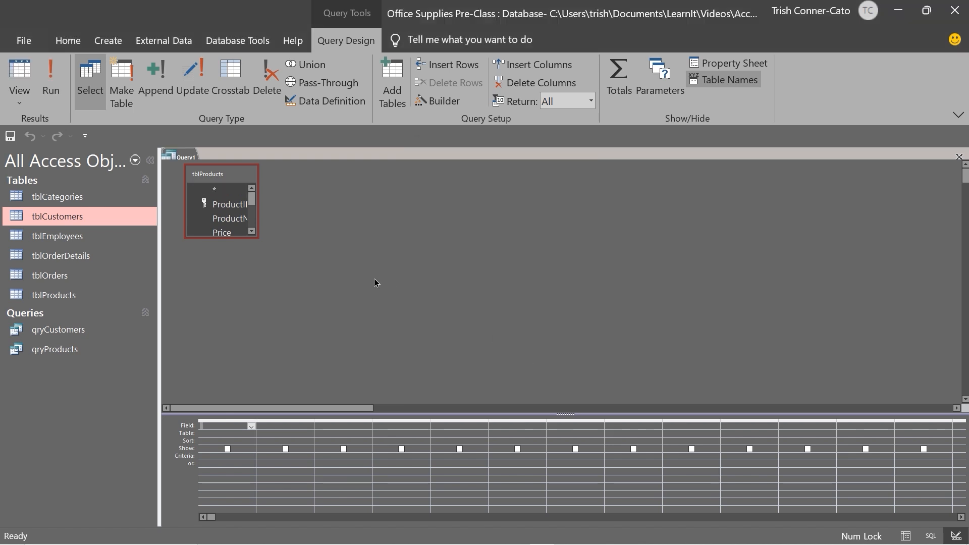
pyautogui.click(254, 237)
# Resize the tblProducts field list to show all fields and put ProductID in the first grid column
pyautogui.moveTo(254, 237); pyautogui.dragTo(374, 326)
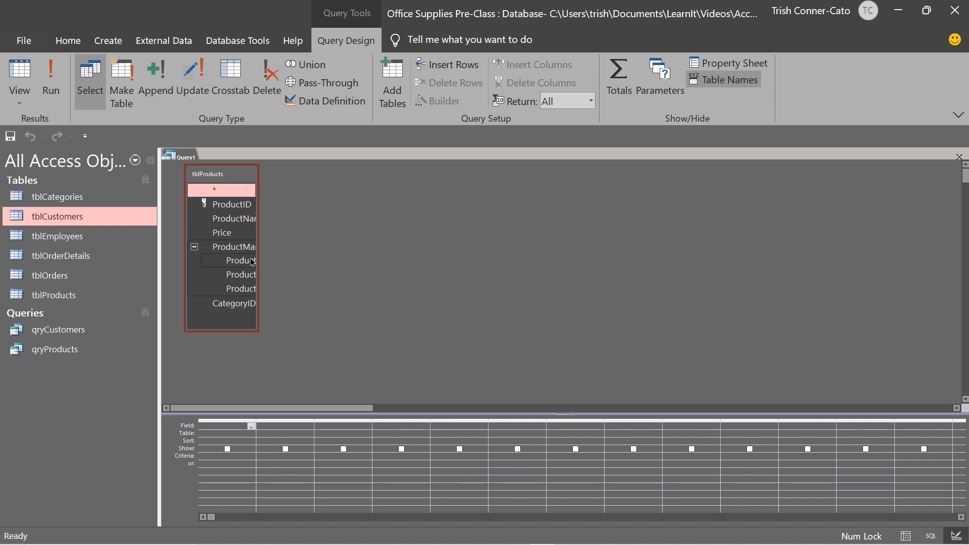
pyautogui.moveTo(257, 259); pyautogui.dragTo(345, 267)
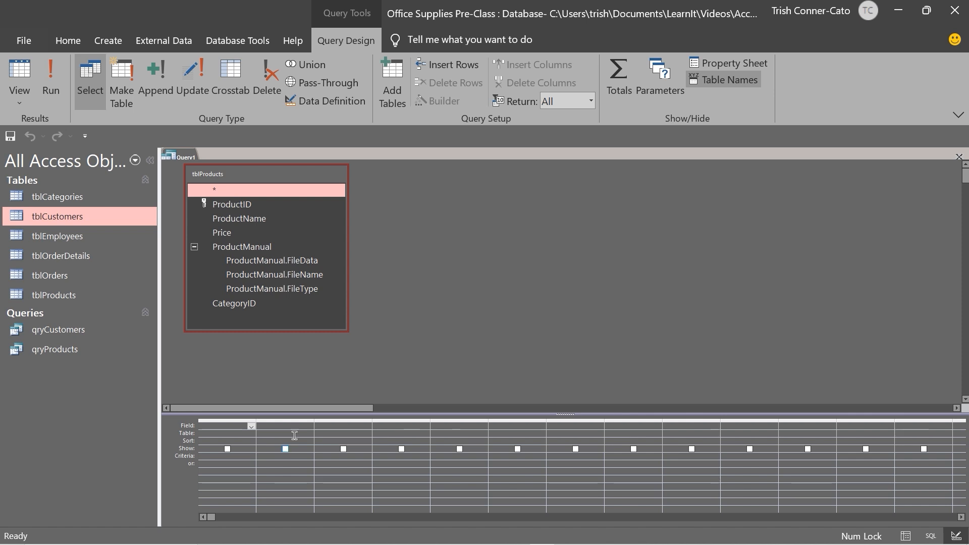
pyautogui.doubleClick(243, 204)
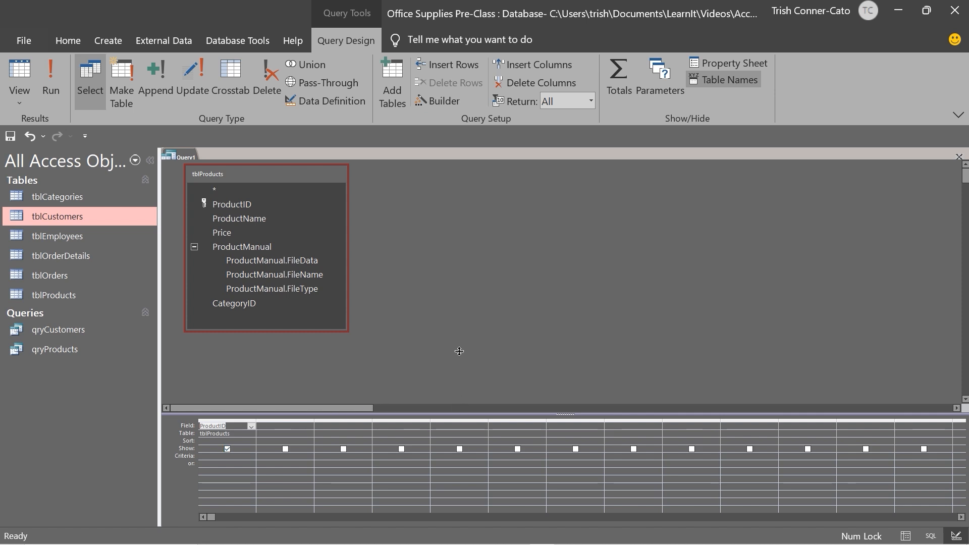
pyautogui.moveTo(461, 353); pyautogui.dragTo(460, 341)
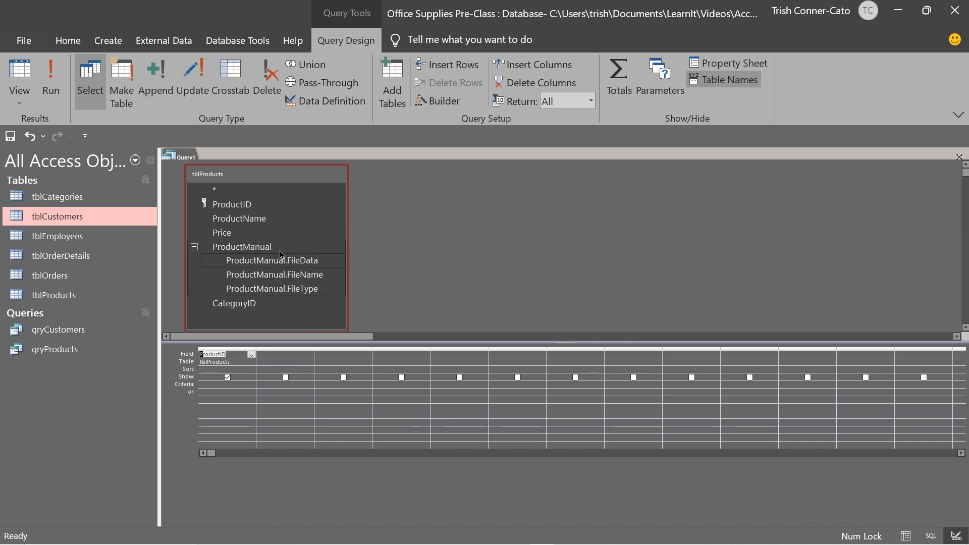
# Place ProductName, Price and CategoryID in grid columns two through four after ProductID
pyautogui.doubleClick(252, 222)
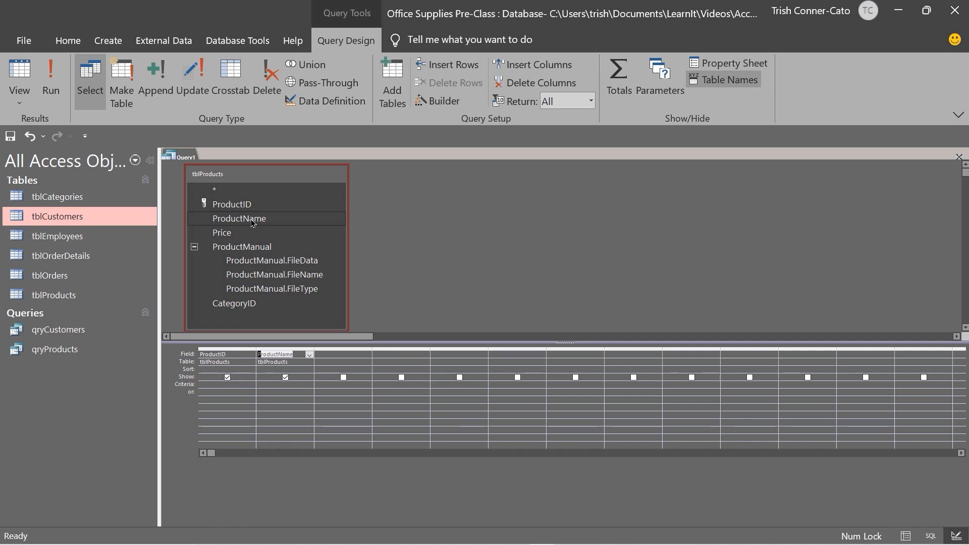
pyautogui.click(237, 236)
pyautogui.doubleClick(238, 236)
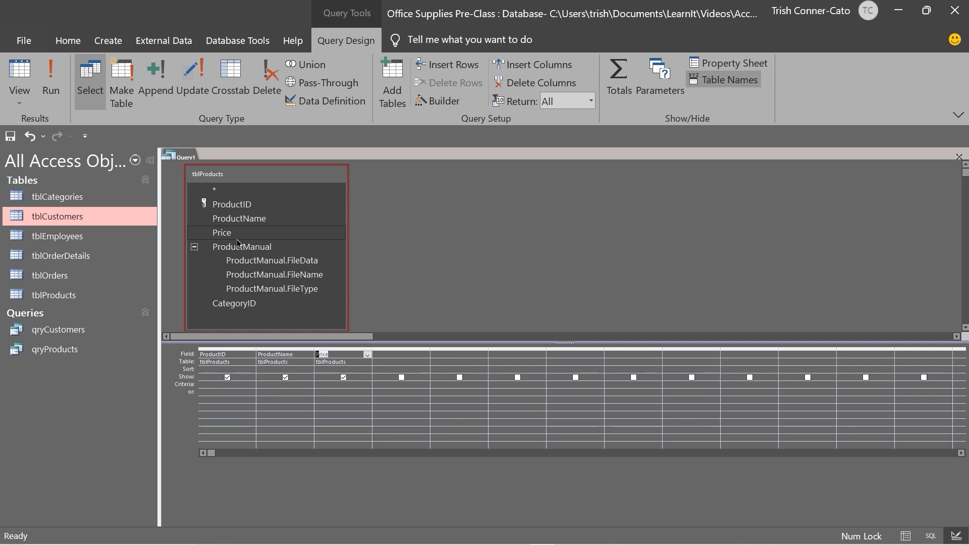
pyautogui.click(236, 305)
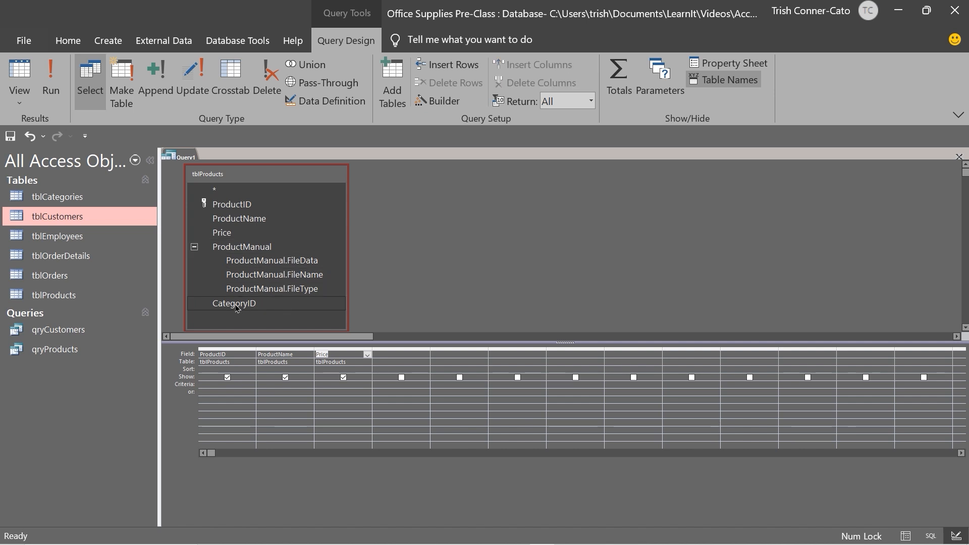
pyautogui.moveTo(236, 305); pyautogui.dragTo(397, 358)
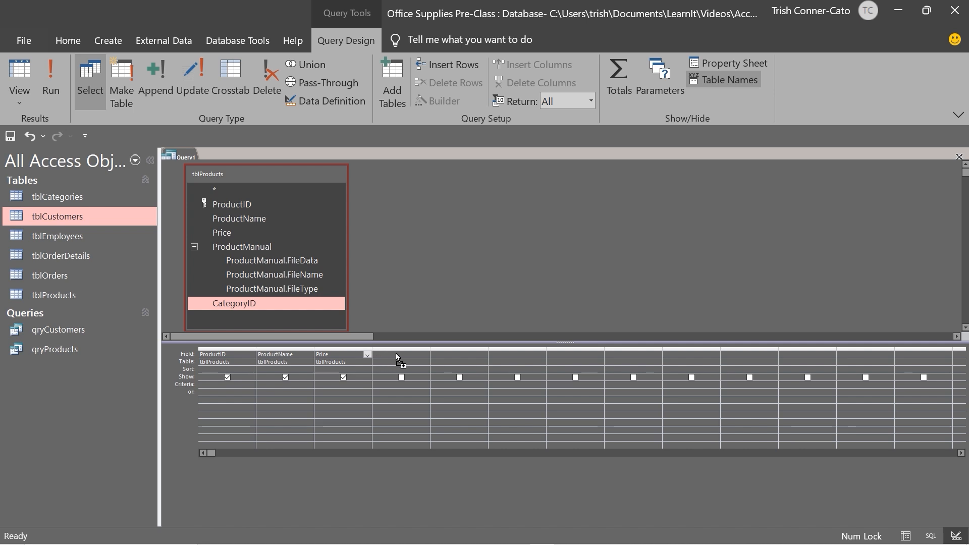
pyautogui.moveTo(397, 358); pyautogui.dragTo(396, 352)
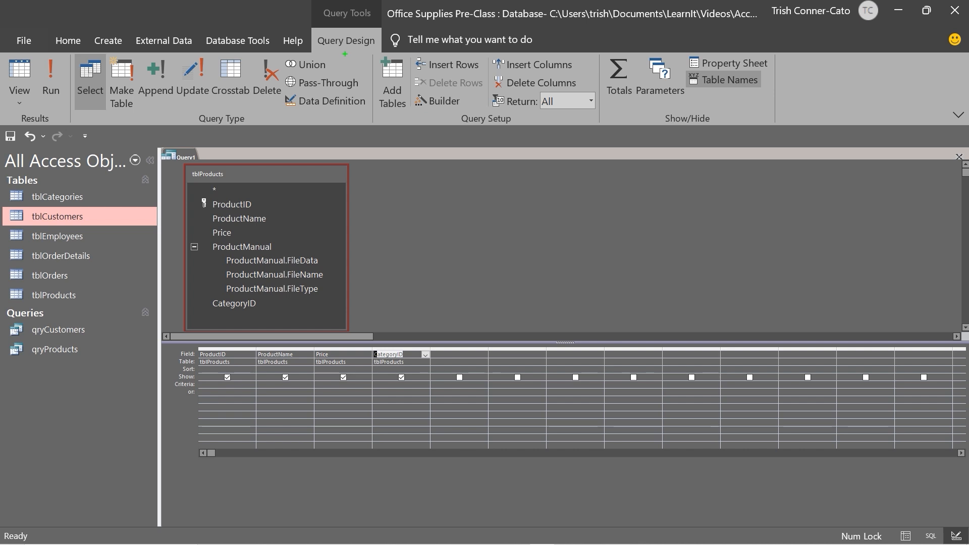
pyautogui.moveTo(346, 54); pyautogui.dragTo(352, 123)
pyautogui.moveTo(19, 96); pyautogui.dragTo(19, 144)
pyautogui.moveTo(49, 95); pyautogui.dragTo(49, 154)
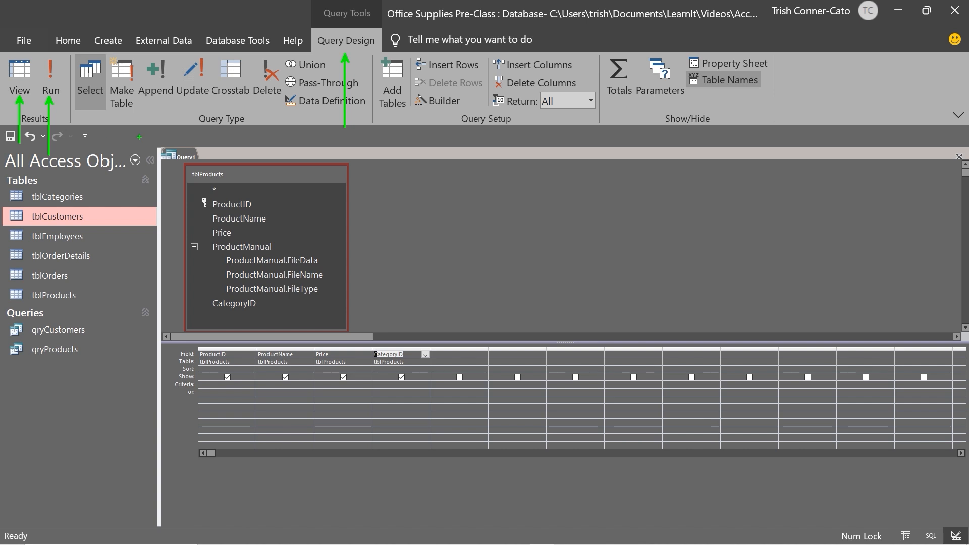
pyautogui.press('Escape')
# Run Query1 to list the 13 products with ID, name, price and category
pyautogui.click(58, 83)
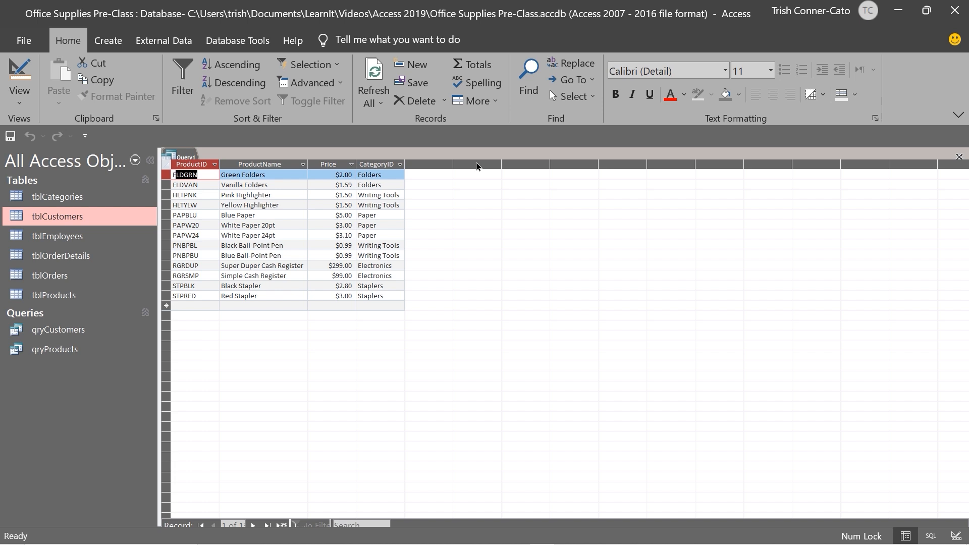
pyautogui.rightClick(185, 158)
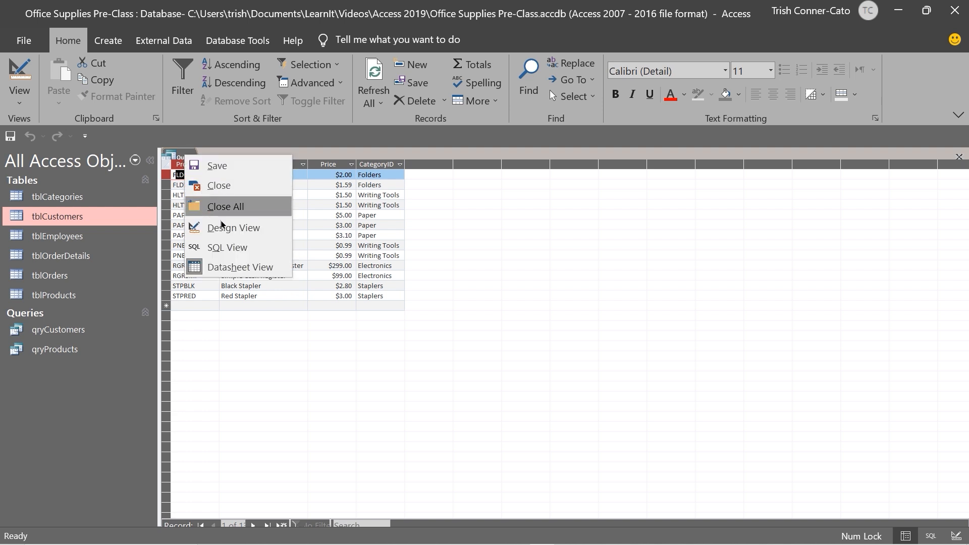
# Save Query1 as 'qryProducts1' from Design View, then close it
pyautogui.click(226, 228)
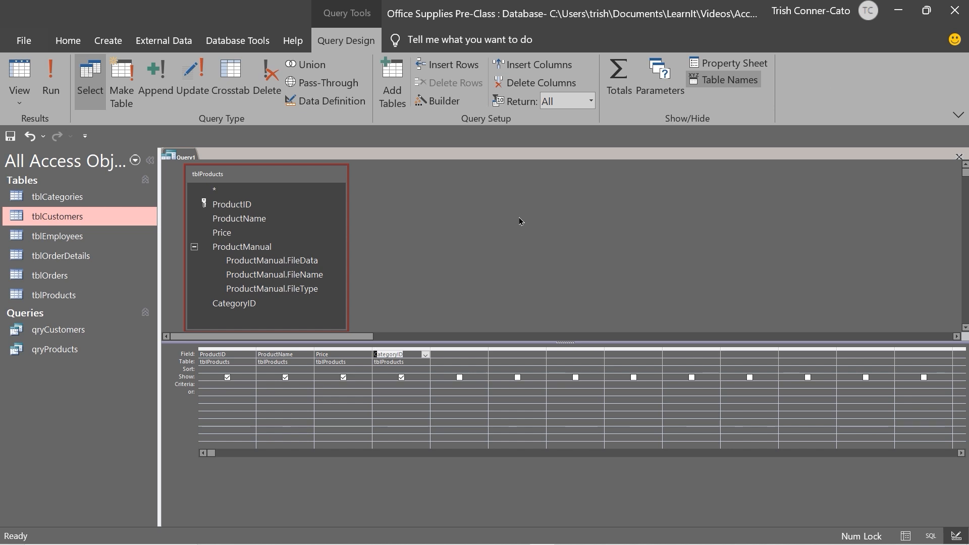
pyautogui.rightClick(178, 157)
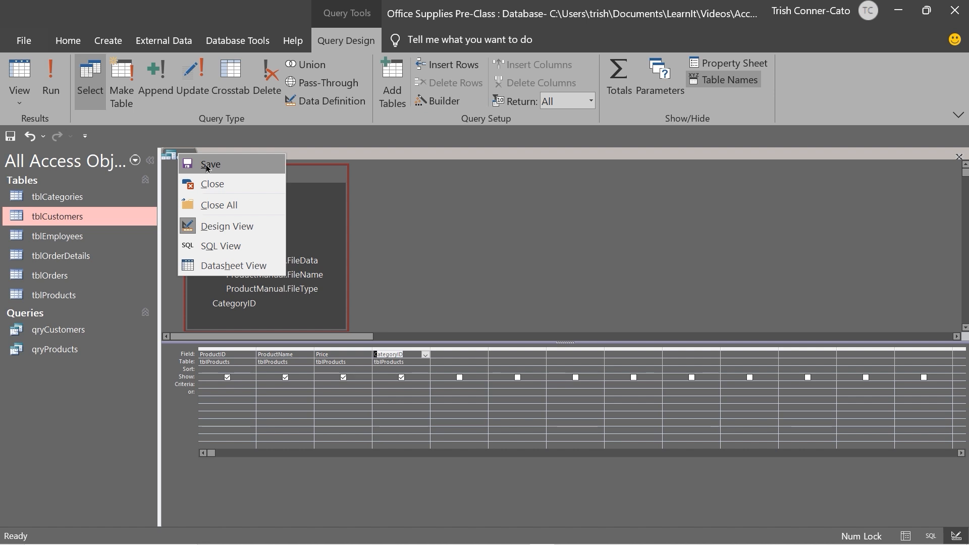
pyautogui.click(207, 166)
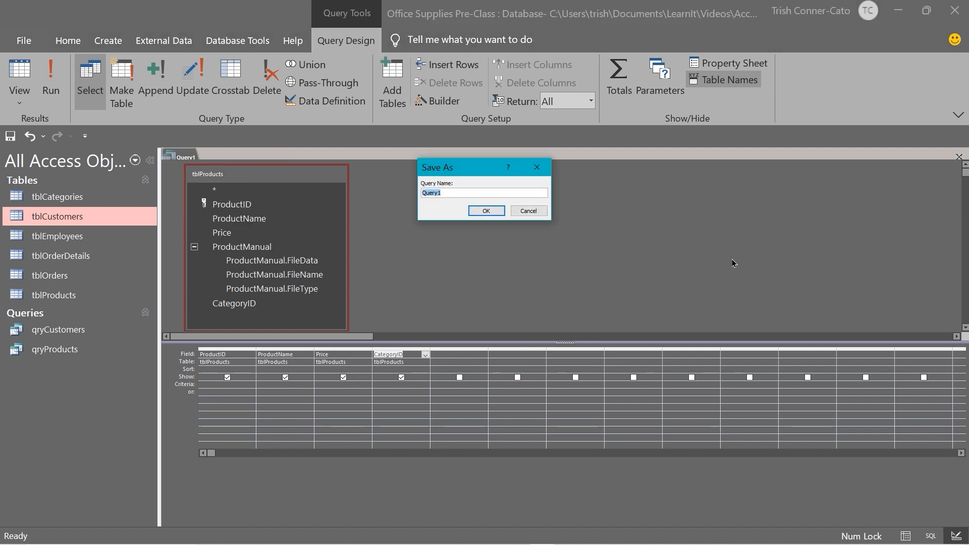
pyautogui.write('qryProducts')
pyautogui.write('1')
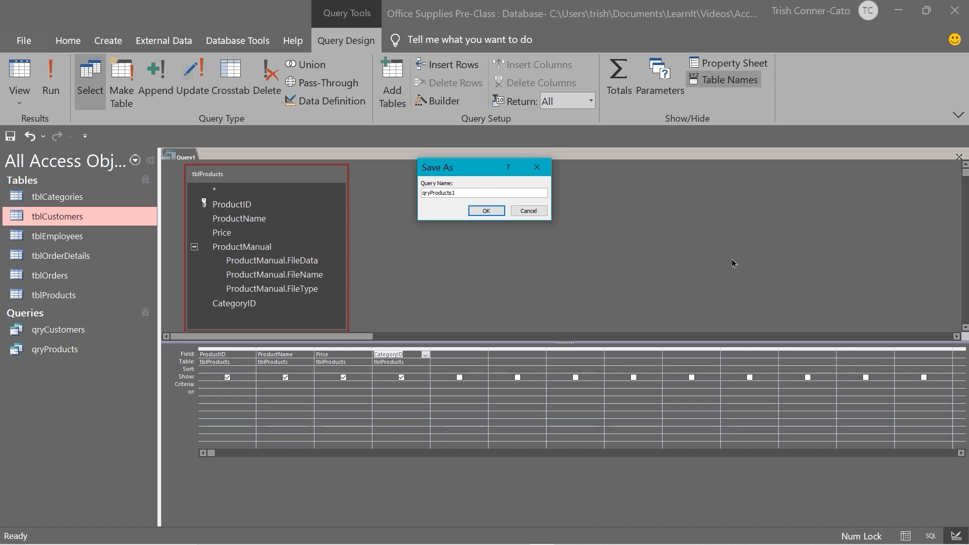
pyautogui.click(475, 211)
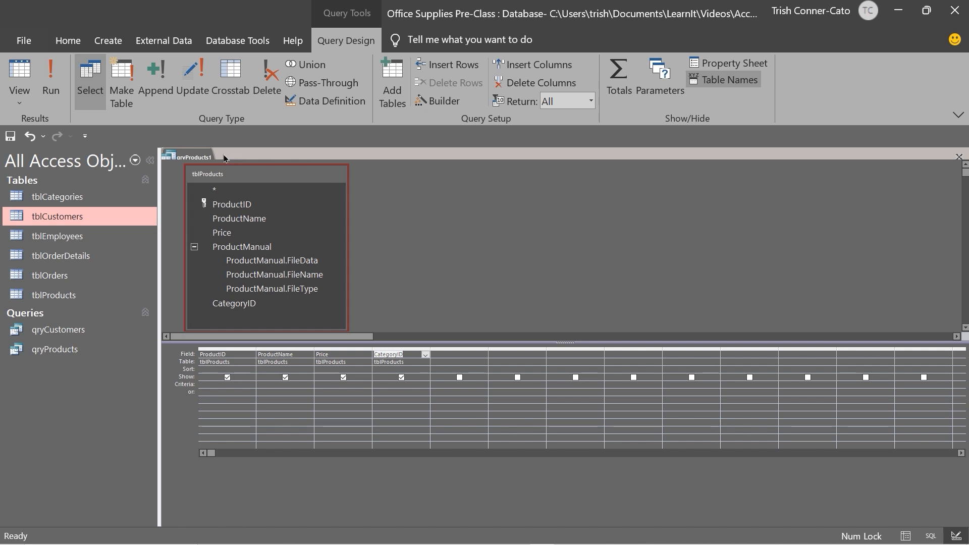
pyautogui.rightClick(194, 156)
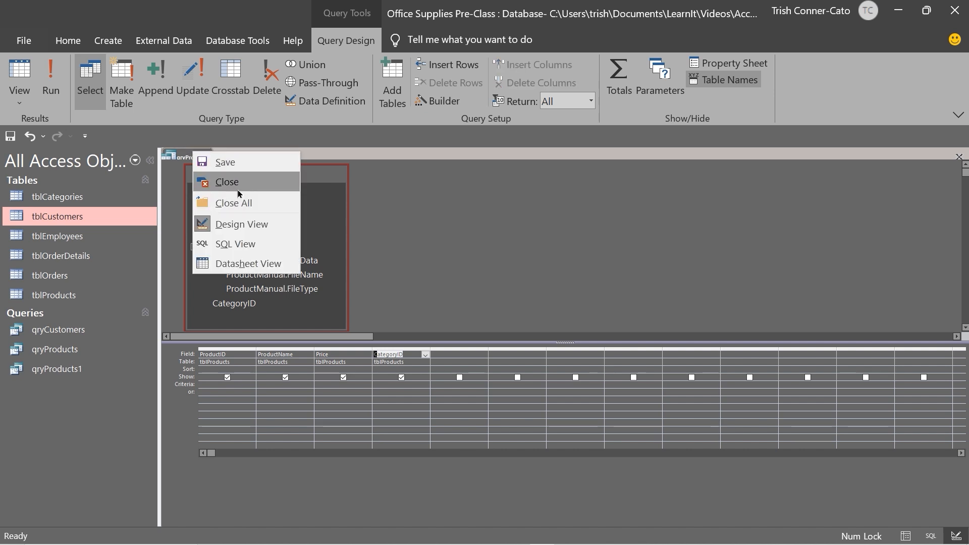
pyautogui.click(217, 183)
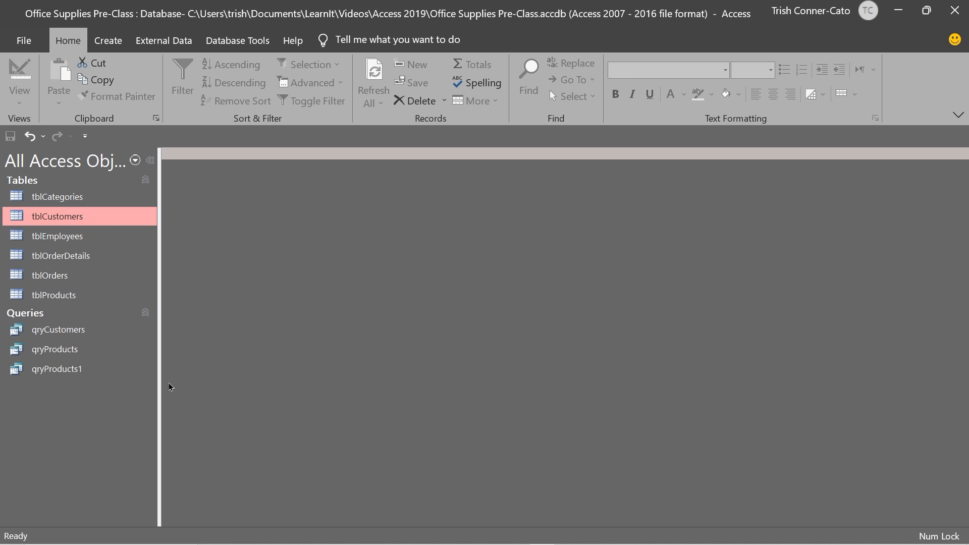
# Delete the old qryProducts query from the Navigation Pane
pyautogui.rightClick(56, 355)
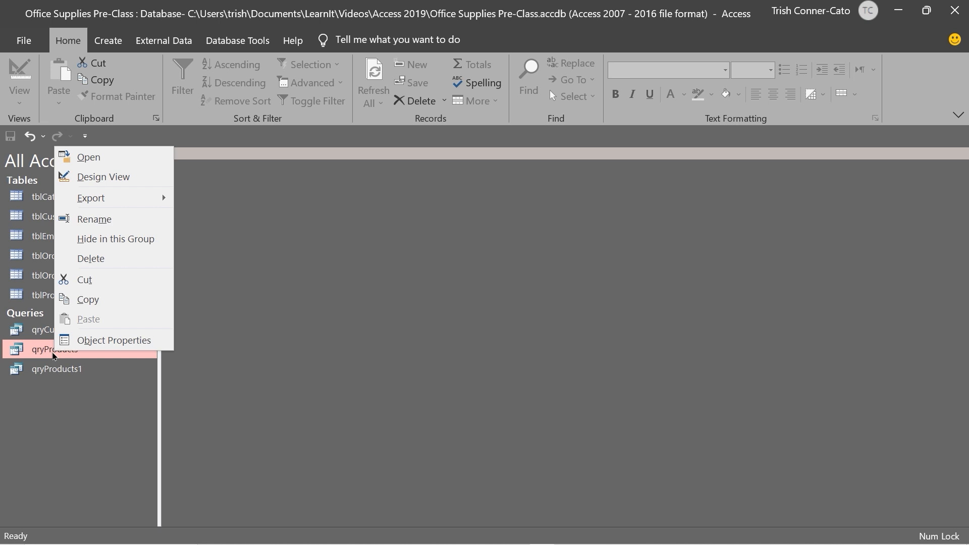
pyautogui.click(113, 263)
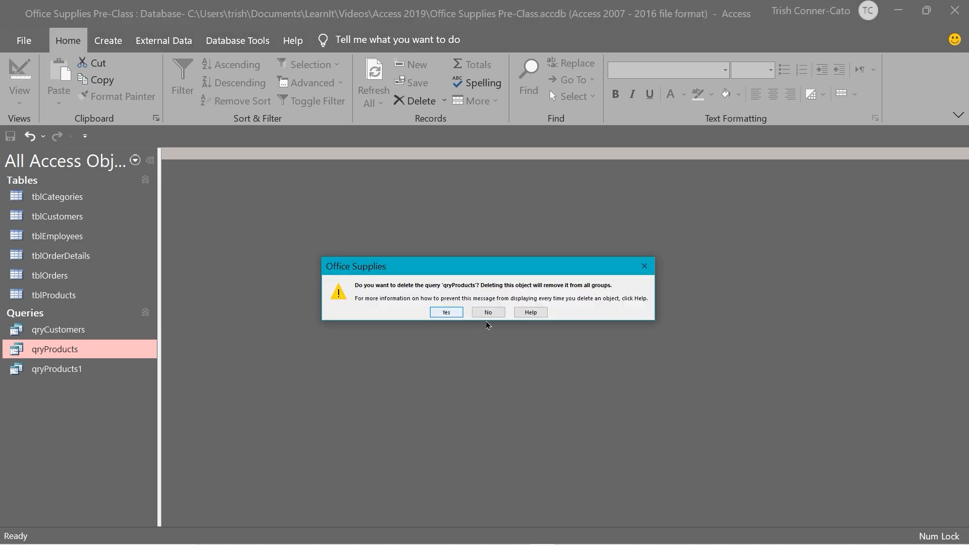
pyautogui.click(446, 312)
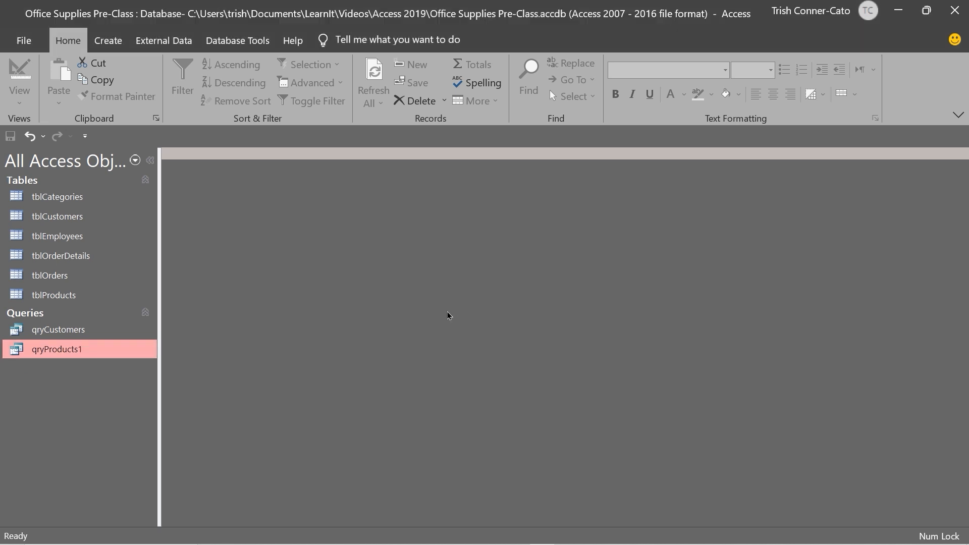
# Rename qryProducts1 to qryProducts by removing the trailing 1
pyautogui.rightClick(77, 352)
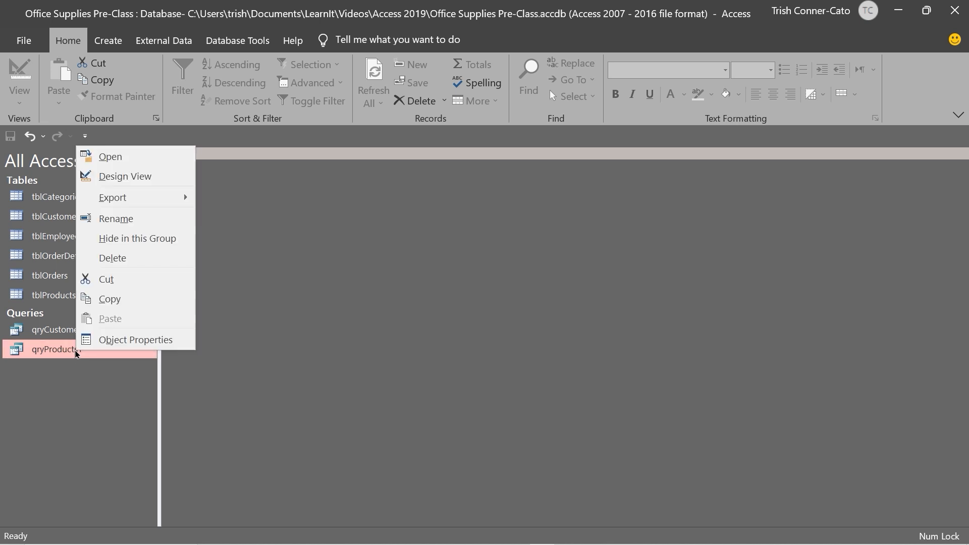
pyautogui.click(116, 219)
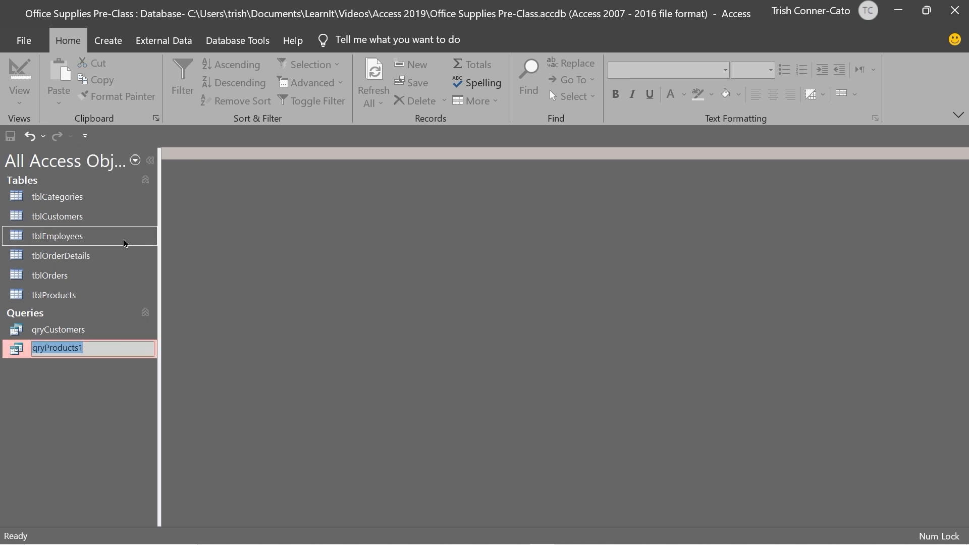
pyautogui.click(90, 344)
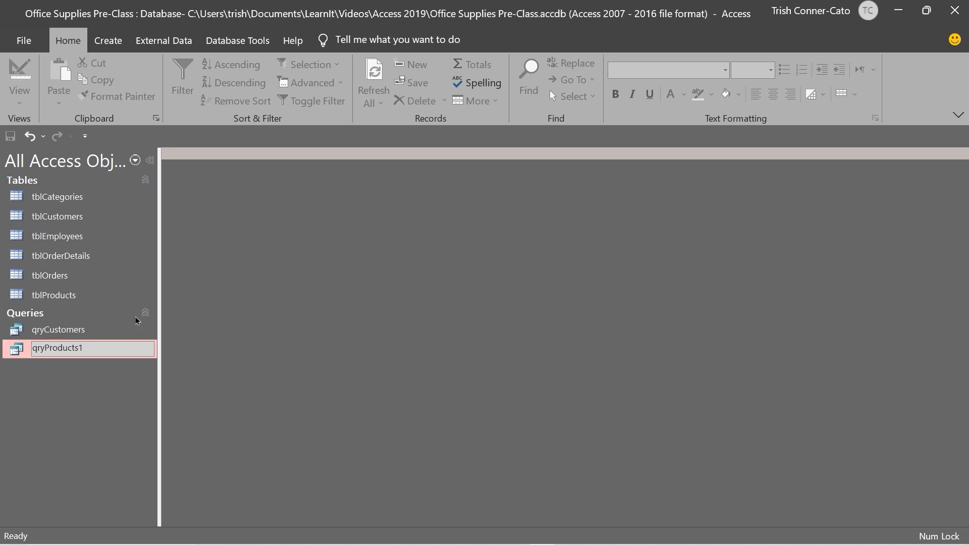
pyautogui.press('BackSpace')
pyautogui.click(124, 374)
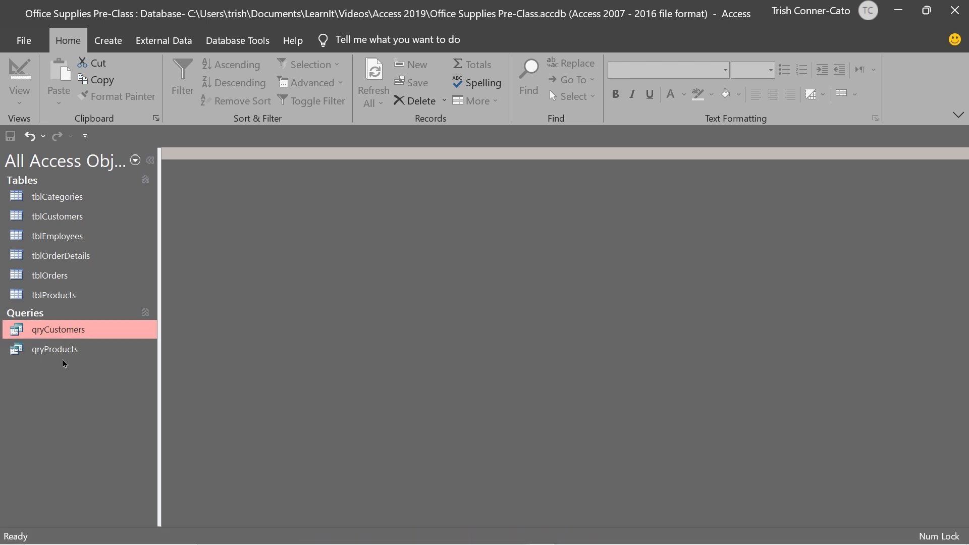
pyautogui.rightClick(42, 336)
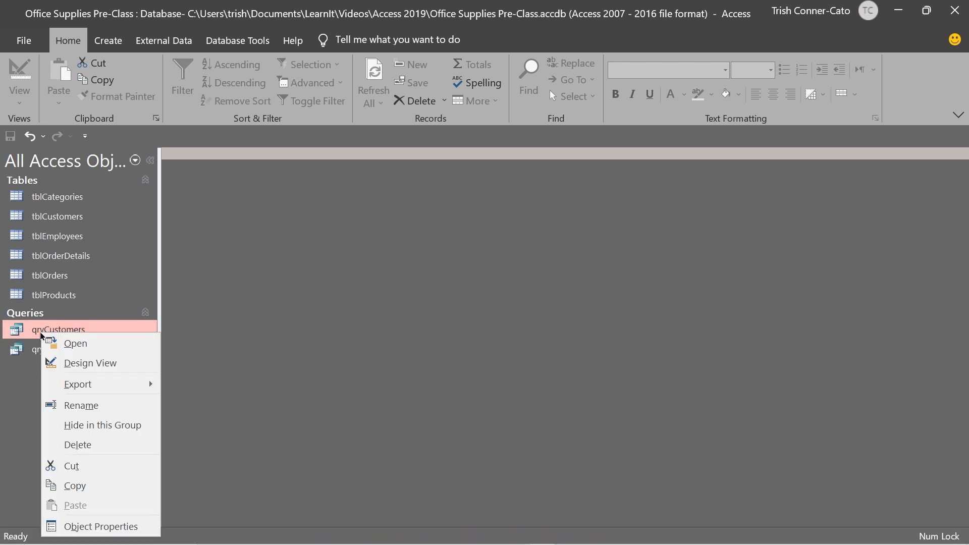
# Open qryCustomers in Design View, showing its seven tblCustomers fields
pyautogui.click(95, 363)
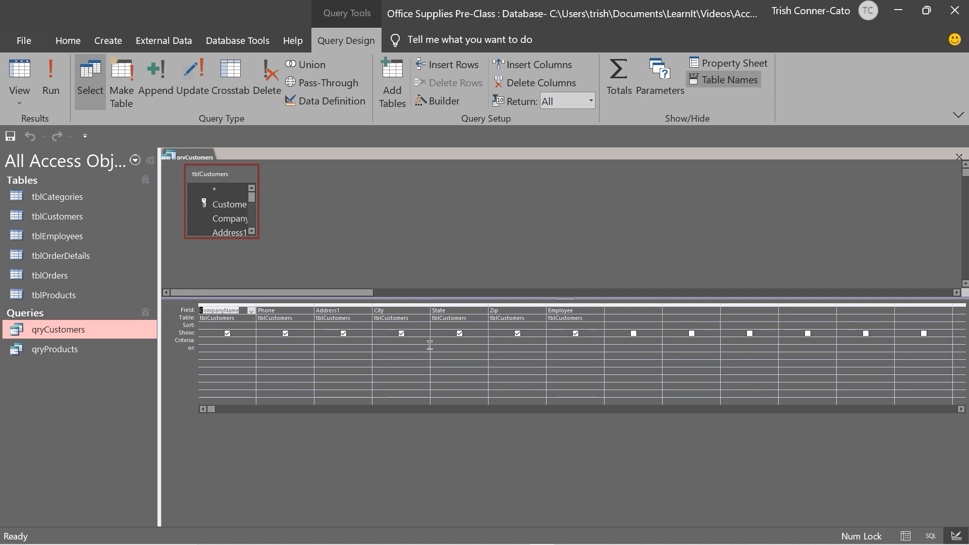
pyautogui.click(503, 341)
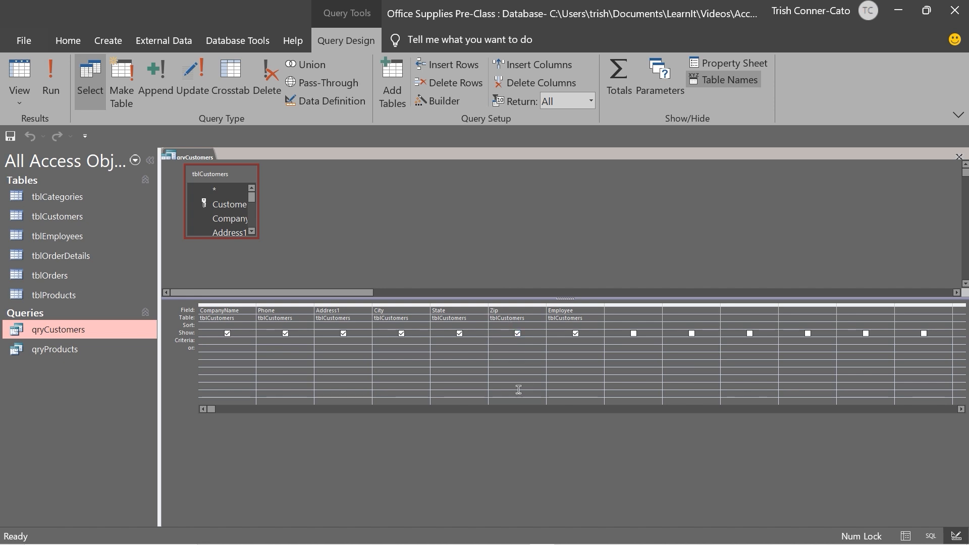
# Enter 97045 as the Zip field criterion in qryCustomers
pyautogui.write('97045')
pyautogui.press('Tab')
pyautogui.click(25, 74)
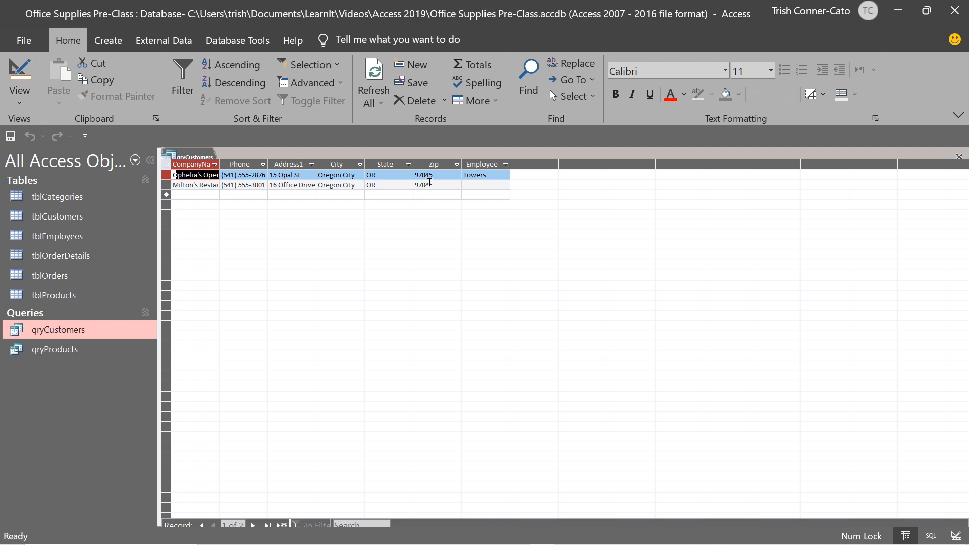
pyautogui.click(19, 74)
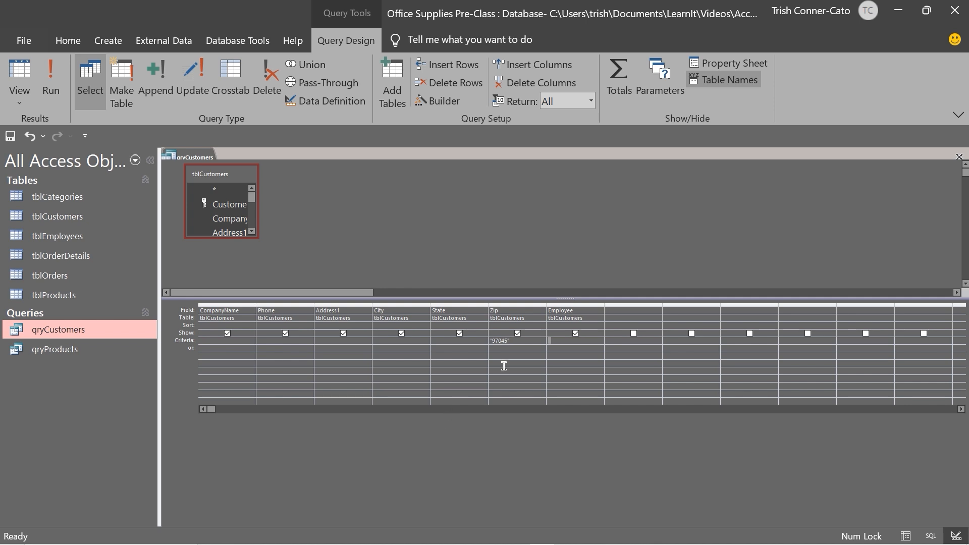
pyautogui.click(491, 341)
# Clear the Zip criterion 97045 and set the State criterion to I* (Like "I*")
pyautogui.press('Delete')
pyautogui.click(450, 344)
pyautogui.write('I*')
pyautogui.press('Return')
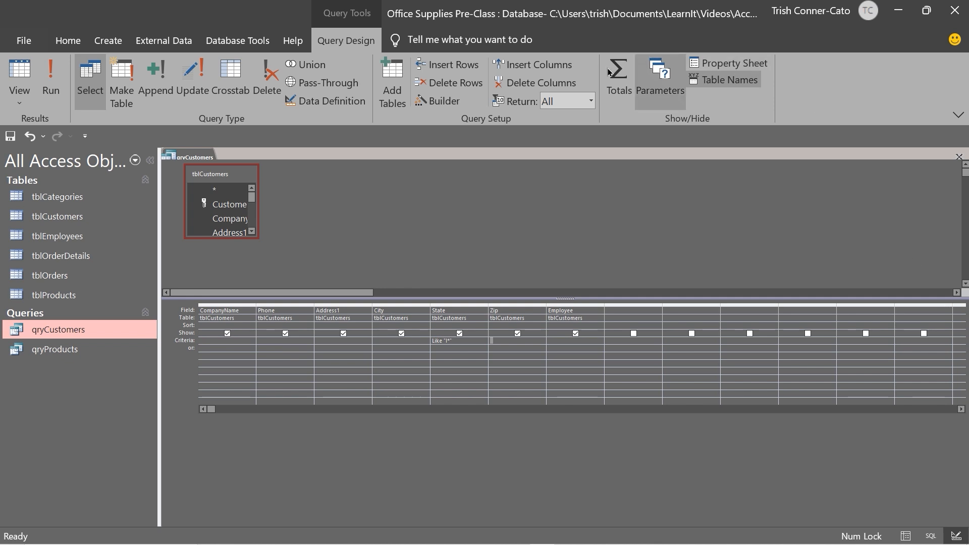
pyautogui.click(23, 72)
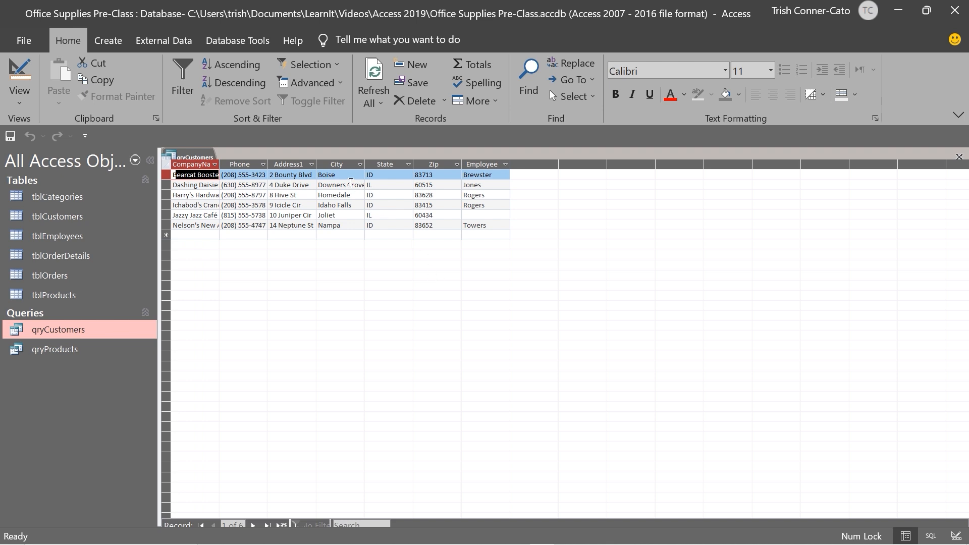
pyautogui.click(19, 70)
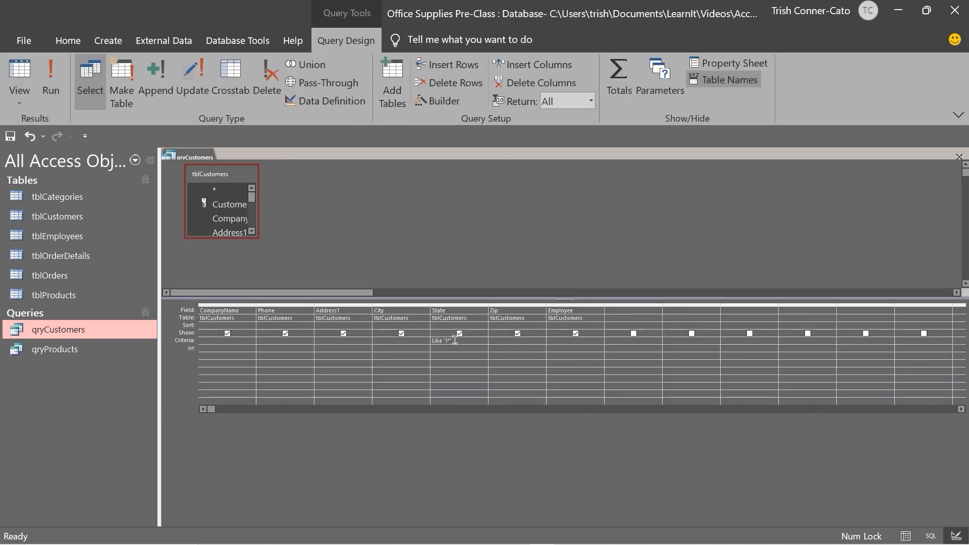
pyautogui.moveTo(452, 341); pyautogui.dragTo(426, 339)
pyautogui.click(391, 345)
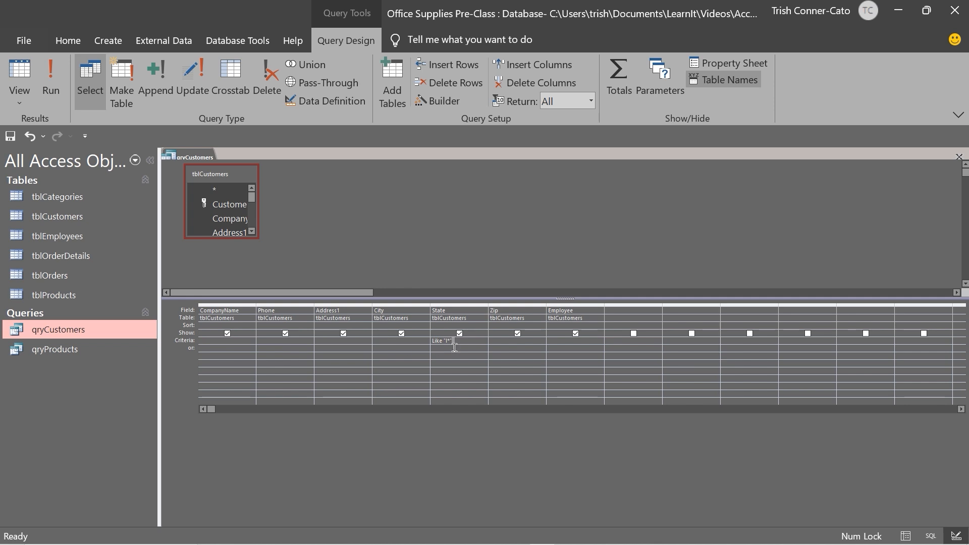
pyautogui.moveTo(451, 341); pyautogui.dragTo(423, 340)
# Close qryCustomers, choosing No to discard the unsaved criteria changes
pyautogui.rightClick(193, 161)
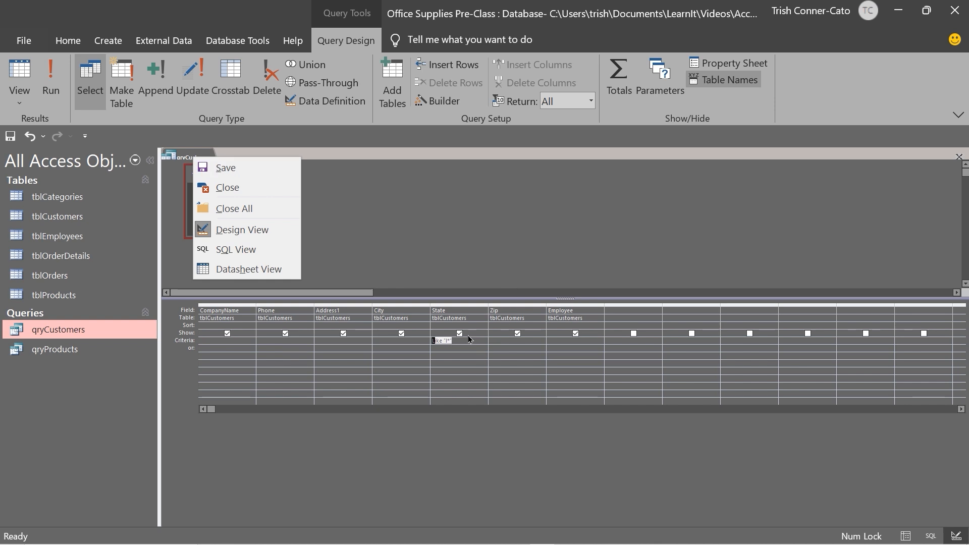
pyautogui.click(406, 401)
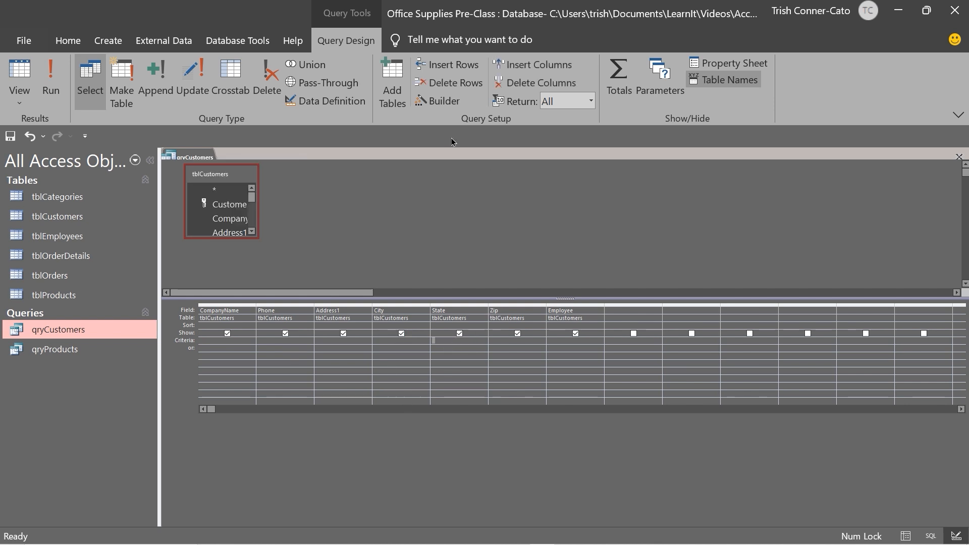
pyautogui.rightClick(194, 155)
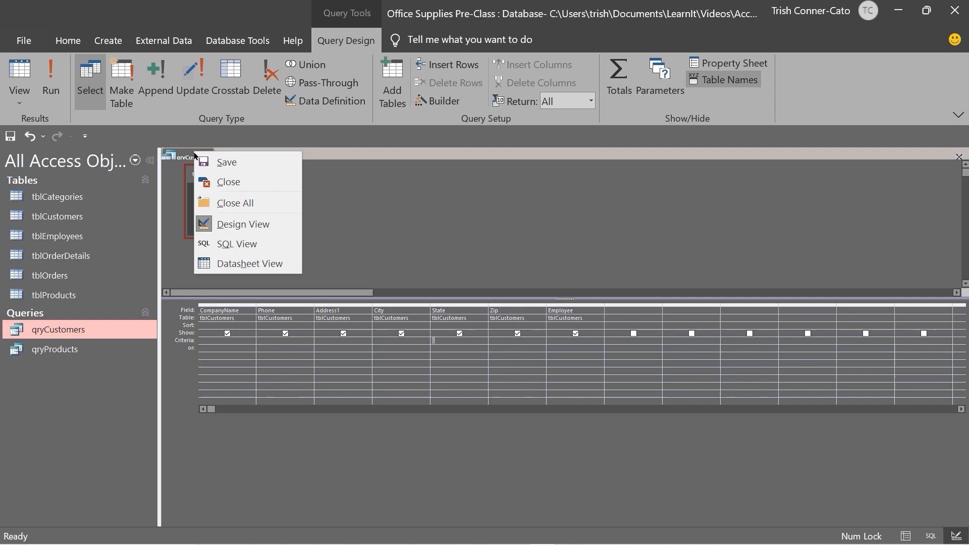
pyautogui.click(243, 180)
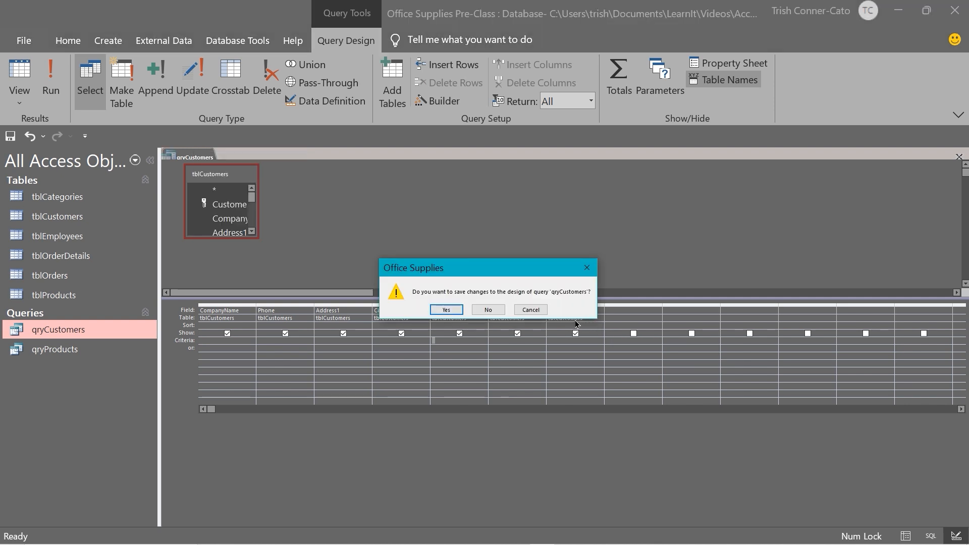
pyautogui.click(487, 310)
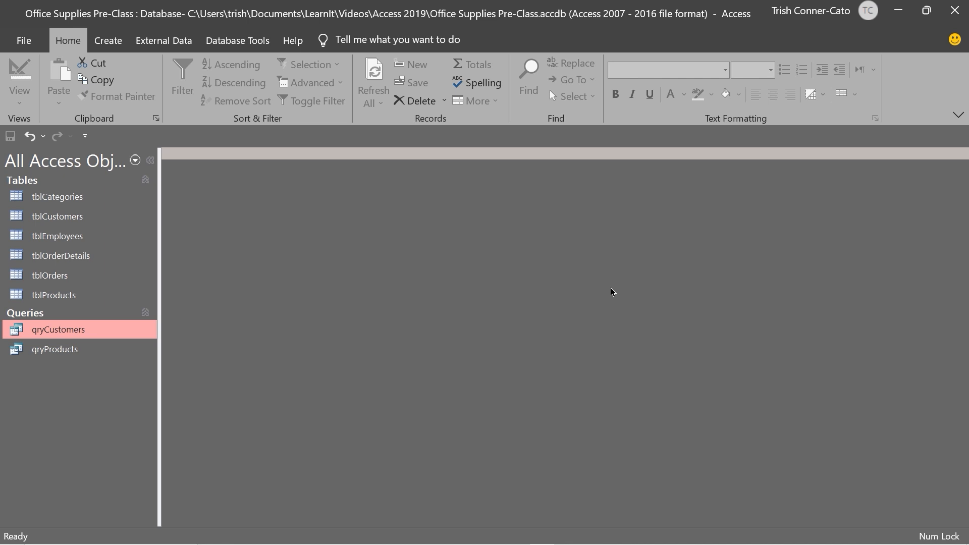
# Paste a copy of qryCustomers, replacing the 'Copy Of' name with qryCustomersIdahoIllinois
pyautogui.rightClick(74, 333)
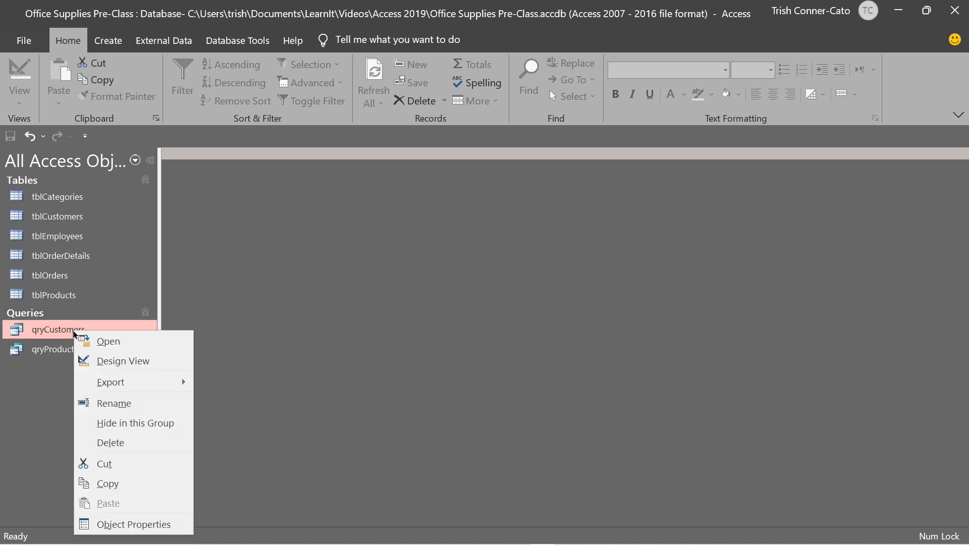
pyautogui.click(107, 484)
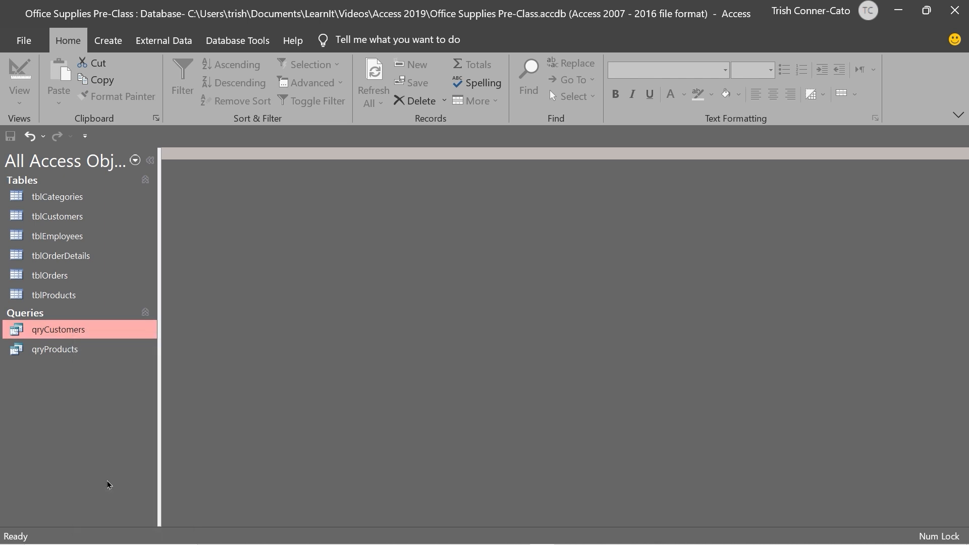
pyautogui.rightClick(64, 386)
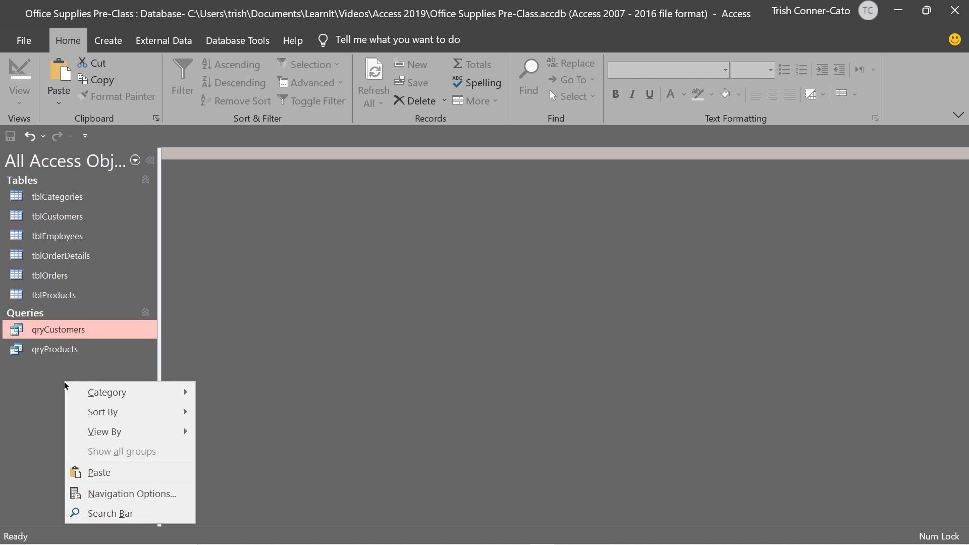
pyautogui.click(100, 472)
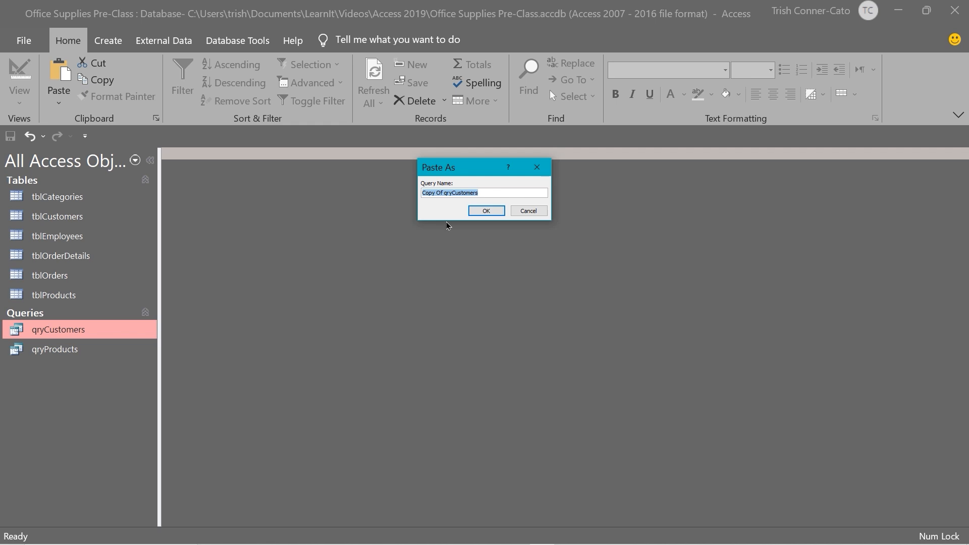
pyautogui.click(443, 194)
pyautogui.moveTo(444, 193); pyautogui.dragTo(335, 190)
pyautogui.press('Delete')
pyautogui.click(464, 193)
pyautogui.write('IdahoIllinois')
pyautogui.click(486, 211)
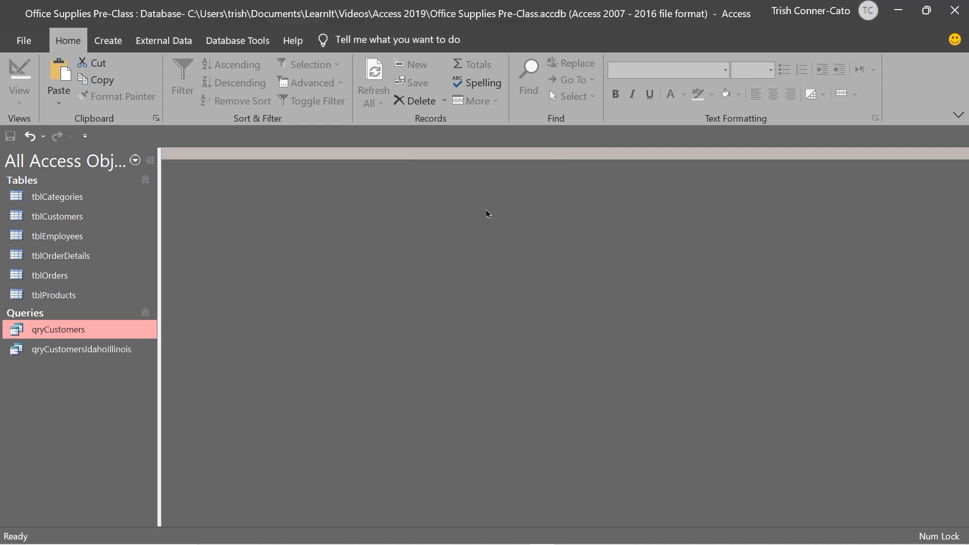
pyautogui.click(115, 348)
pyautogui.rightClick(114, 349)
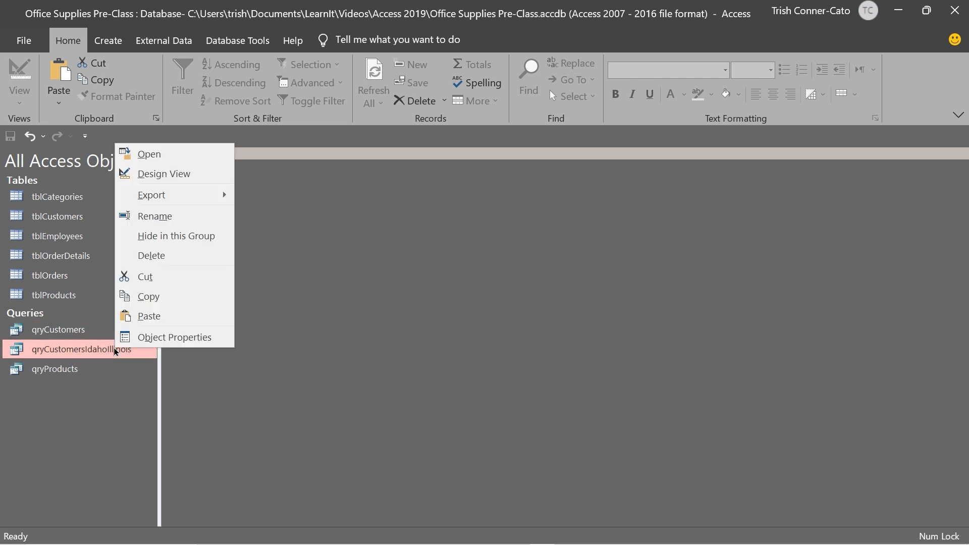
# Open qryCustomersIdahoIllinois in Design View and enter I* as the State criterion
pyautogui.click(187, 183)
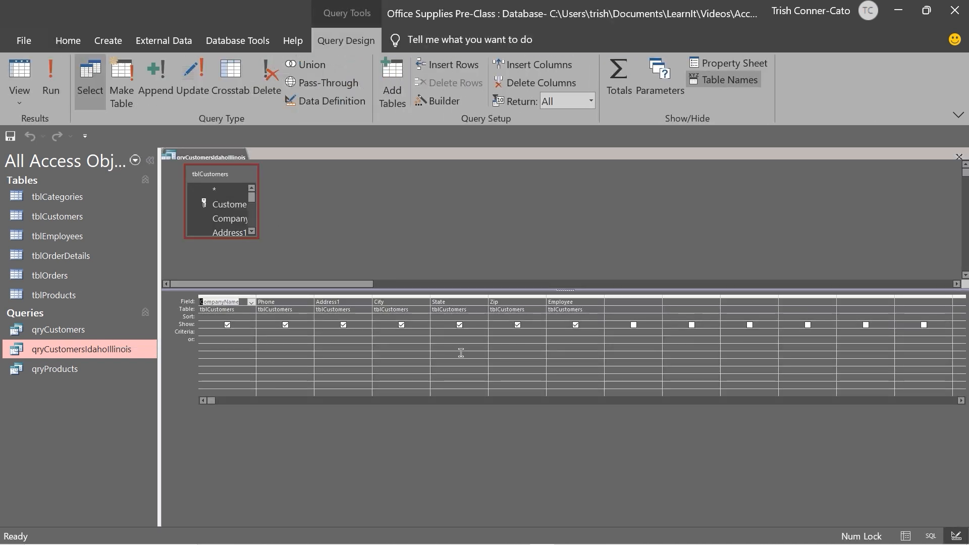
pyautogui.click(443, 333)
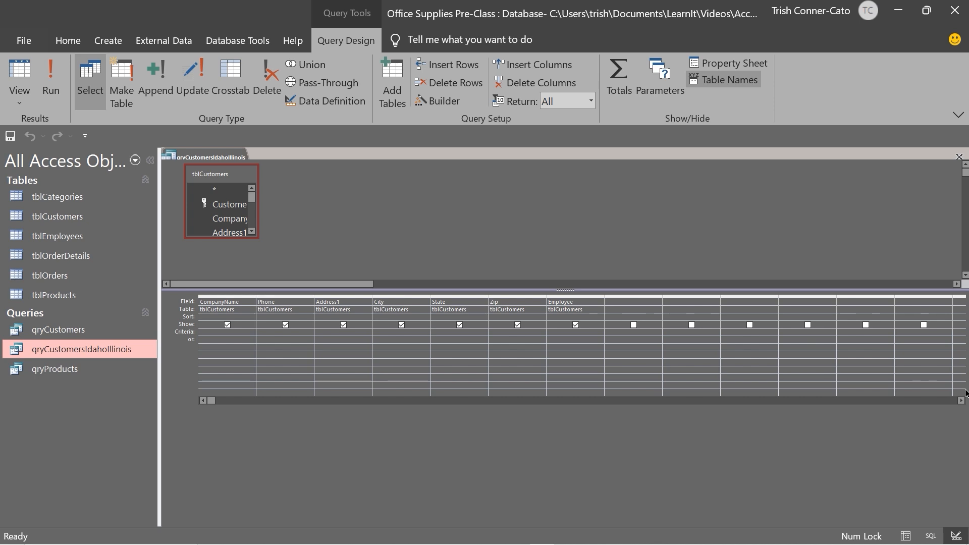
pyautogui.write('I*')
pyautogui.press('Tab')
# Save and close the qryCustomersIdahoIllinois query design
pyautogui.rightClick(210, 156)
pyautogui.click(258, 169)
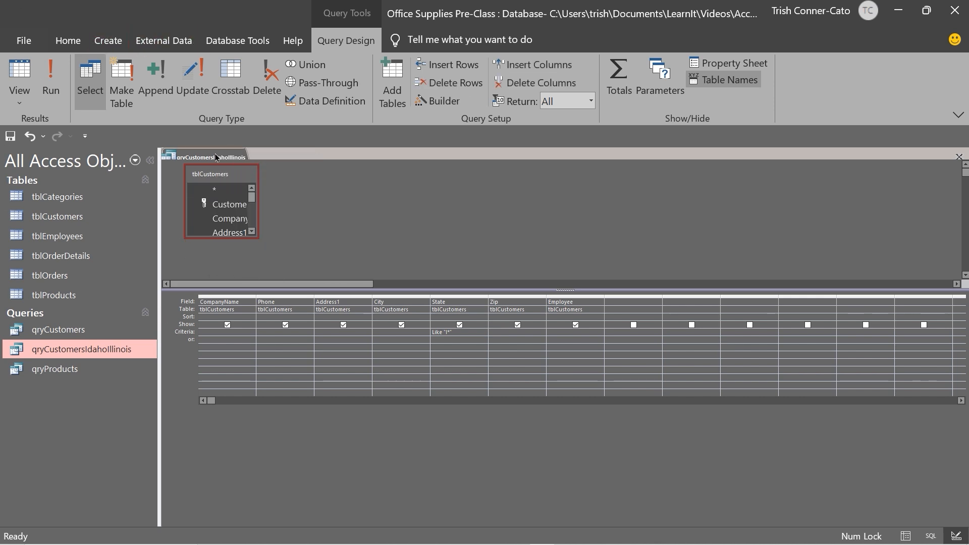
pyautogui.rightClick(210, 156)
pyautogui.click(248, 190)
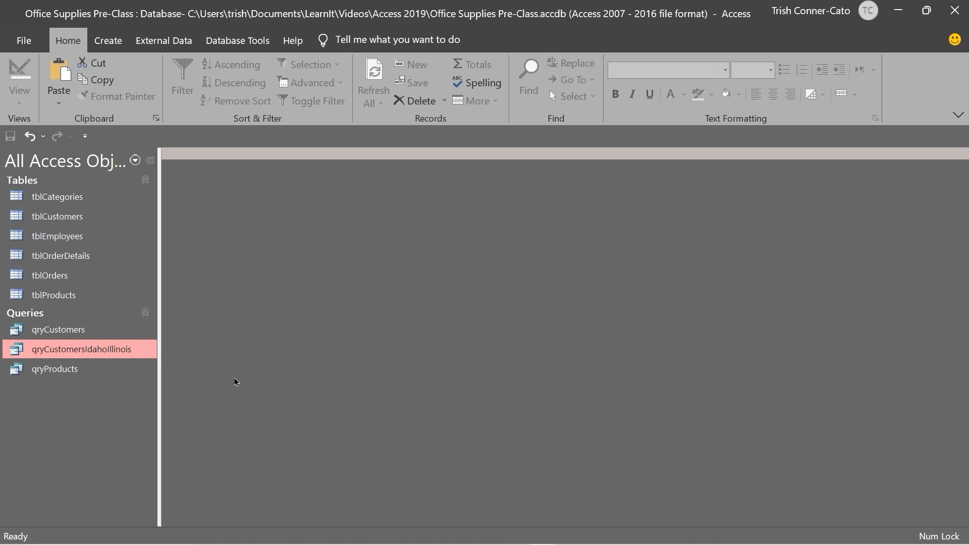
# Run qryCustomersIdahoIllinois to view its six customers, close it, then open the wildcards article
pyautogui.doubleClick(85, 356)
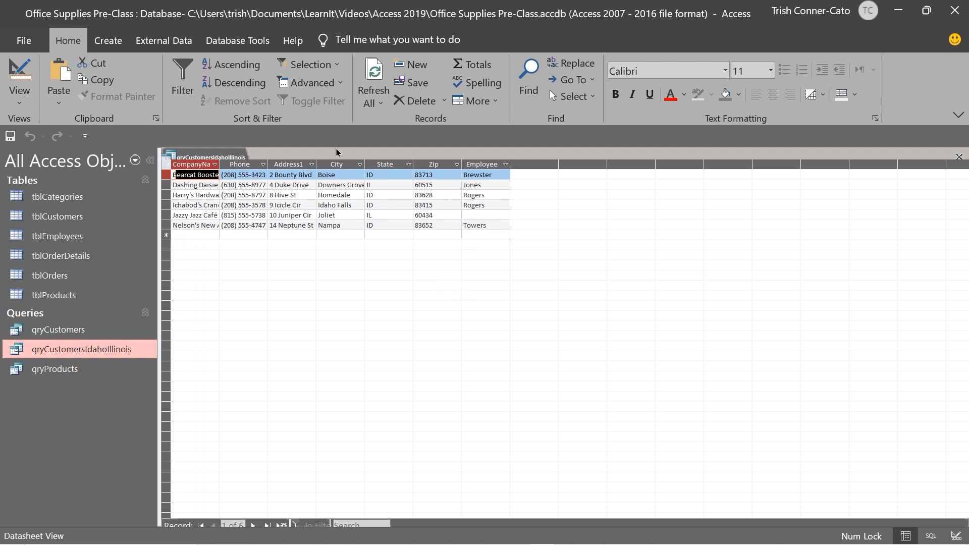
pyautogui.rightClick(205, 157)
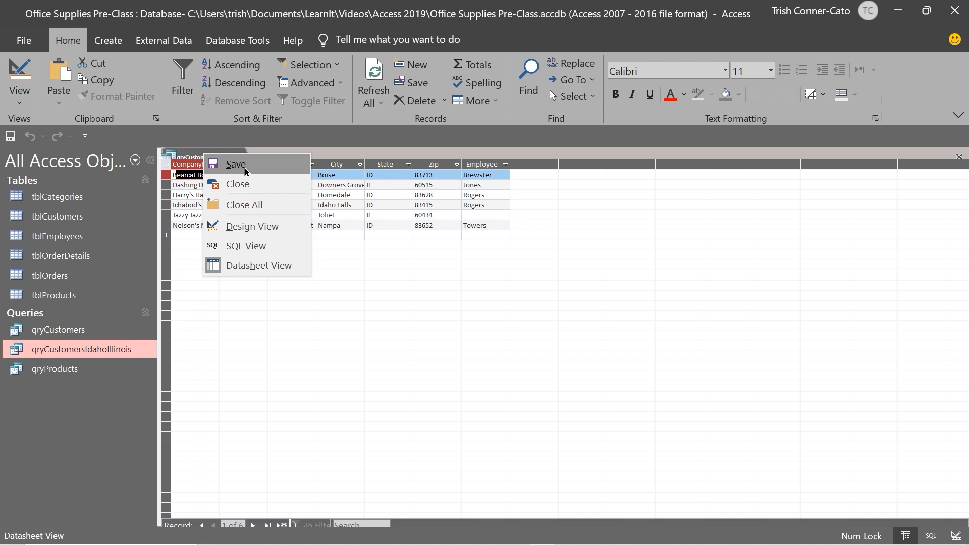
pyautogui.click(250, 181)
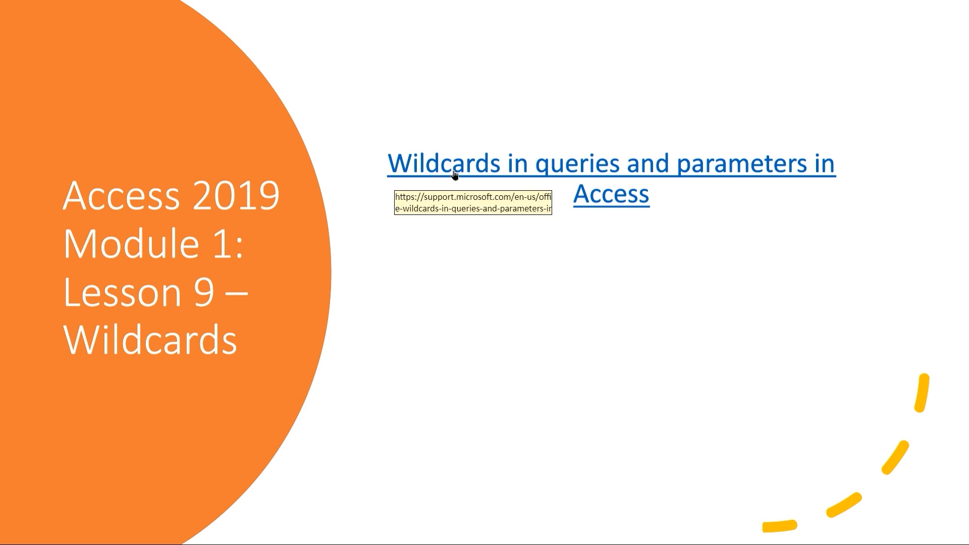
pyautogui.click(504, 171)
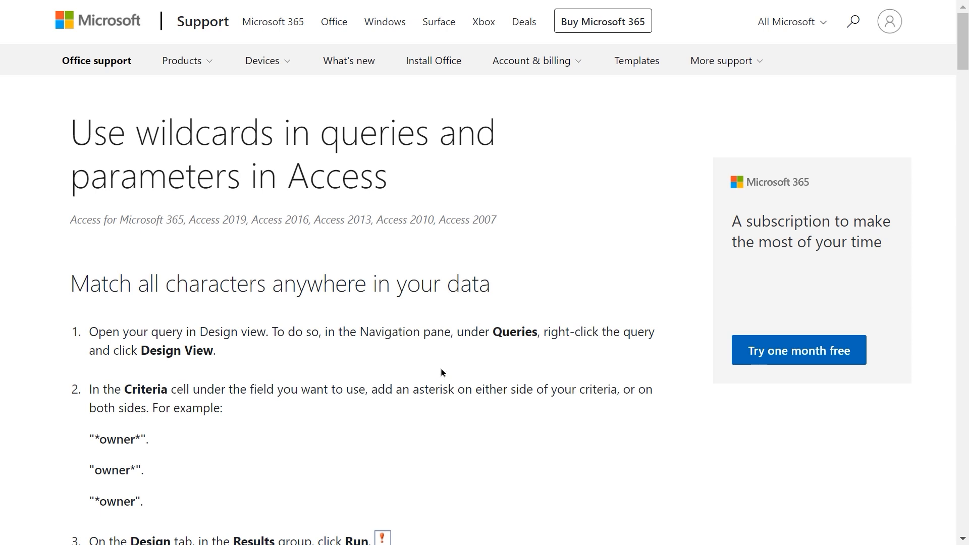
# Read down the support article to the Table of wildcard characters, then return to Access
pyautogui.scroll(-2, 437, 374)
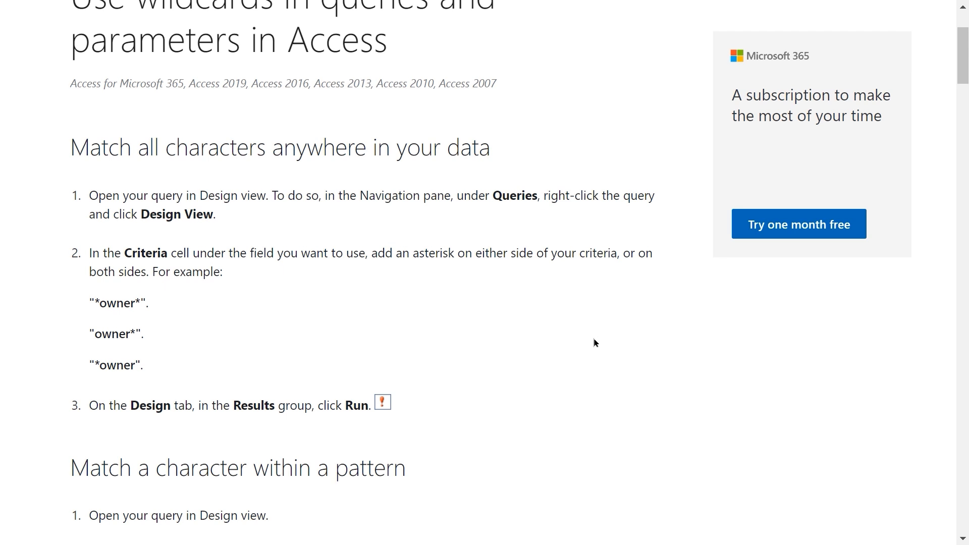
pyautogui.scroll(-4, 590, 342)
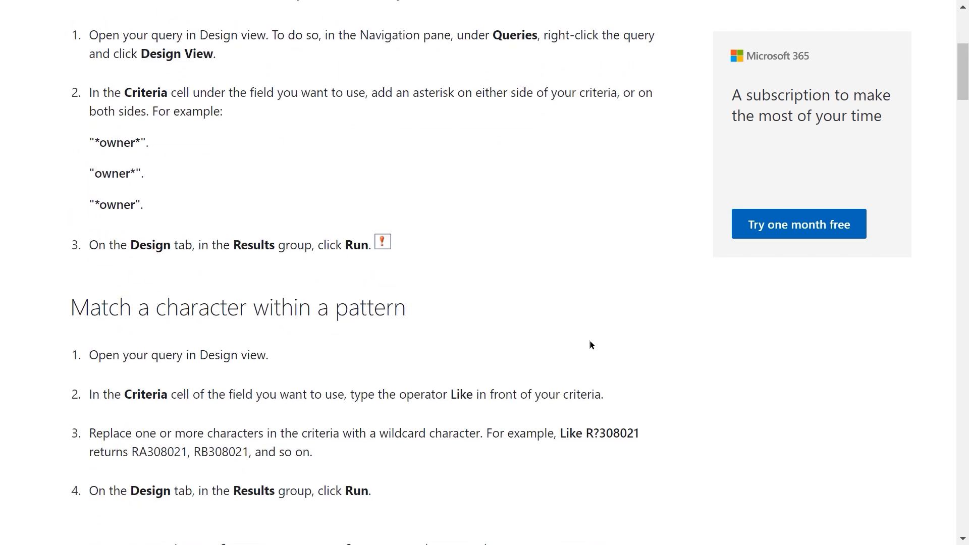
pyautogui.scroll(-4, 590, 344)
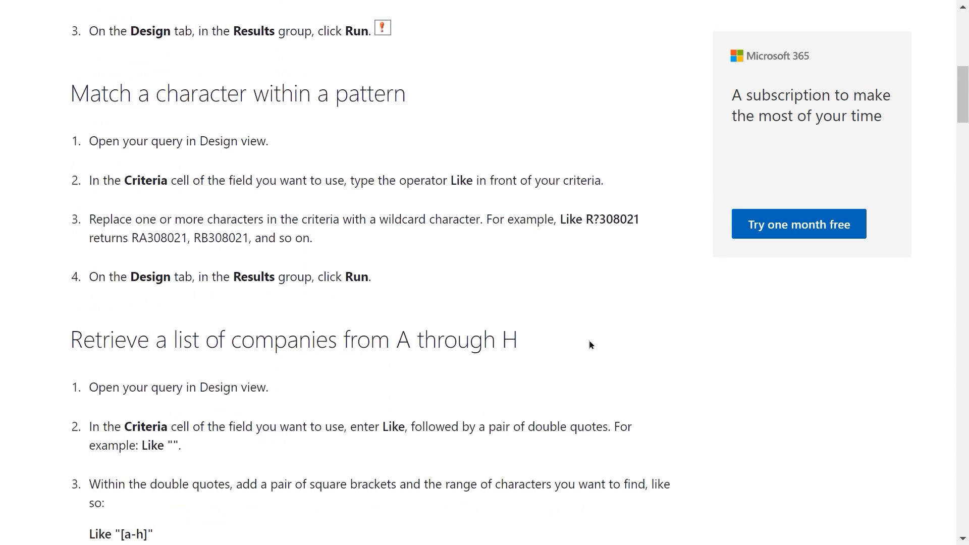
pyautogui.scroll(-4, 587, 341)
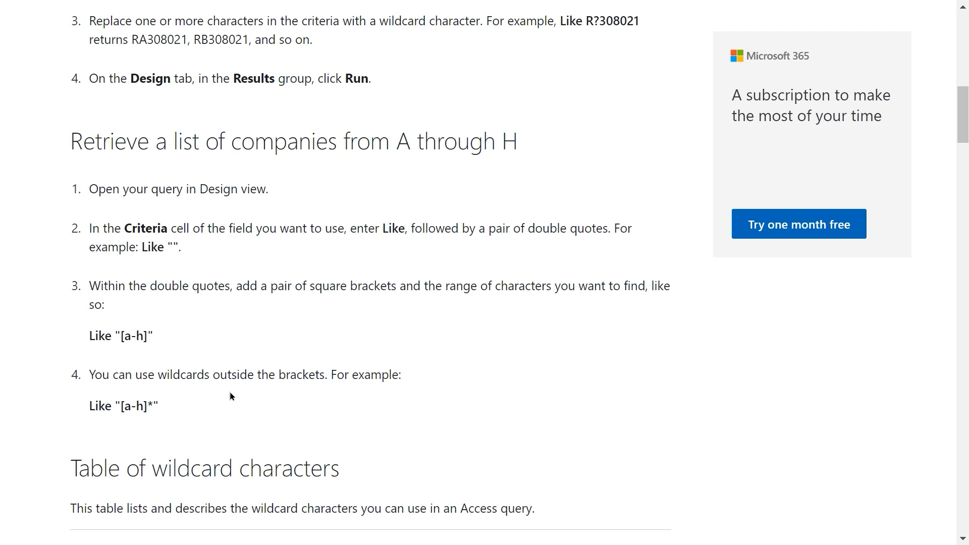
pyautogui.scroll(-4, 231, 397)
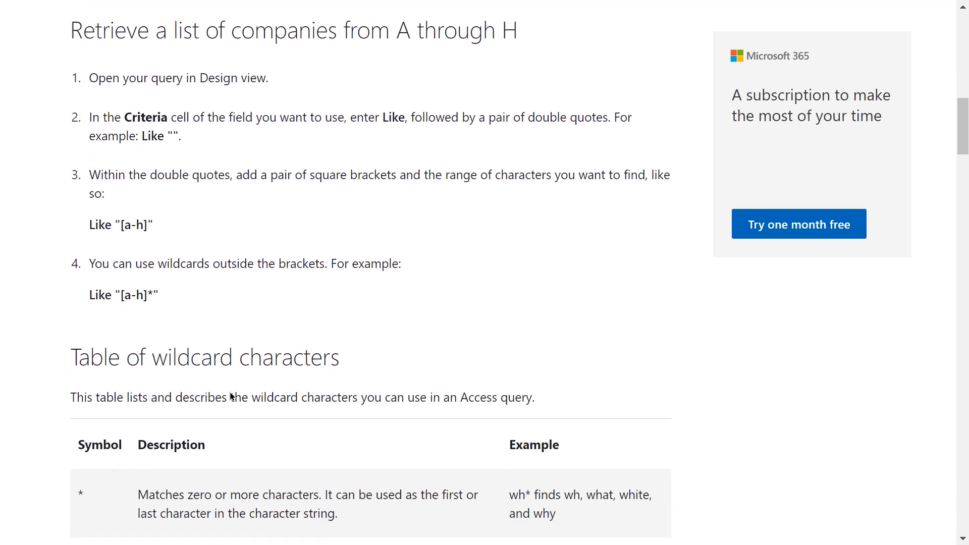
pyautogui.scroll(-4, 230, 396)
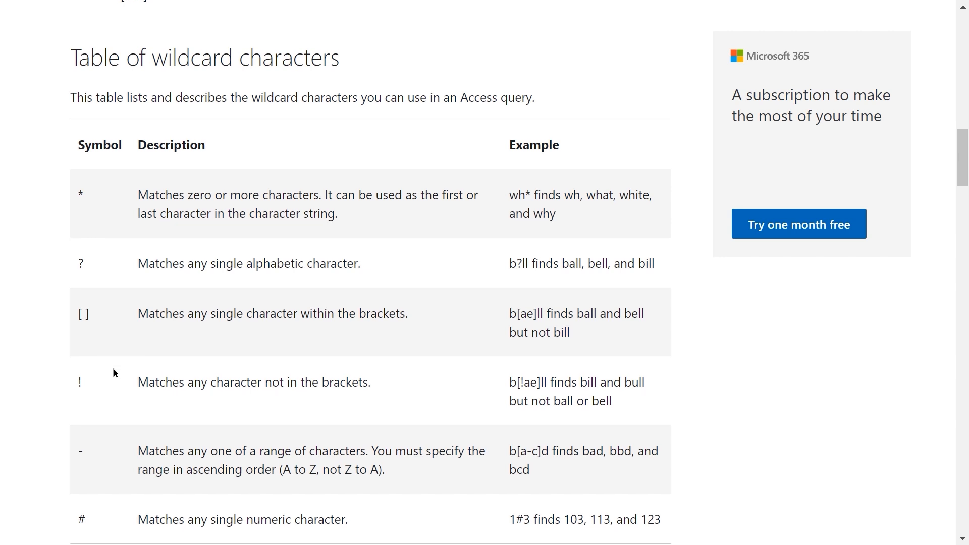
pyautogui.scroll(-3, 113, 368)
pyautogui.scroll(3, 115, 371)
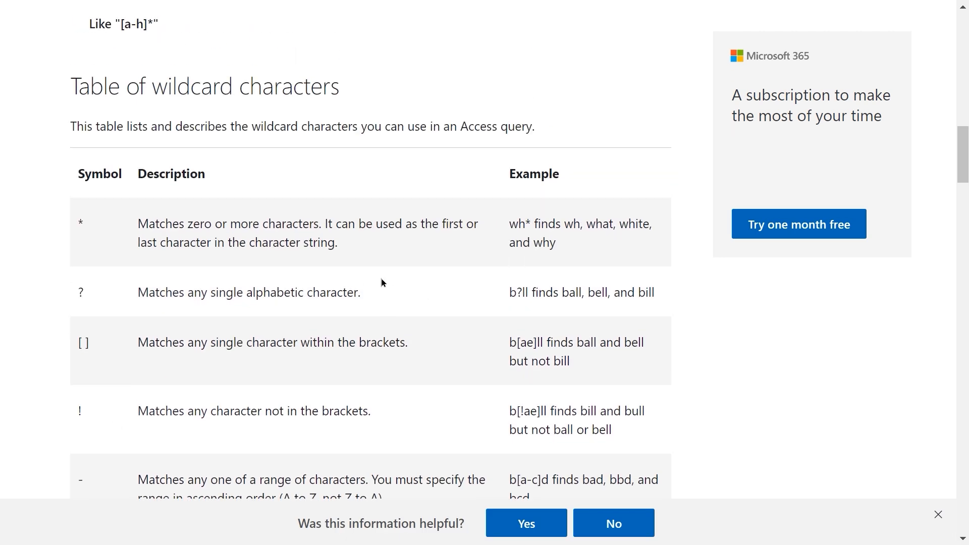
pyautogui.scroll(-3, 366, 281)
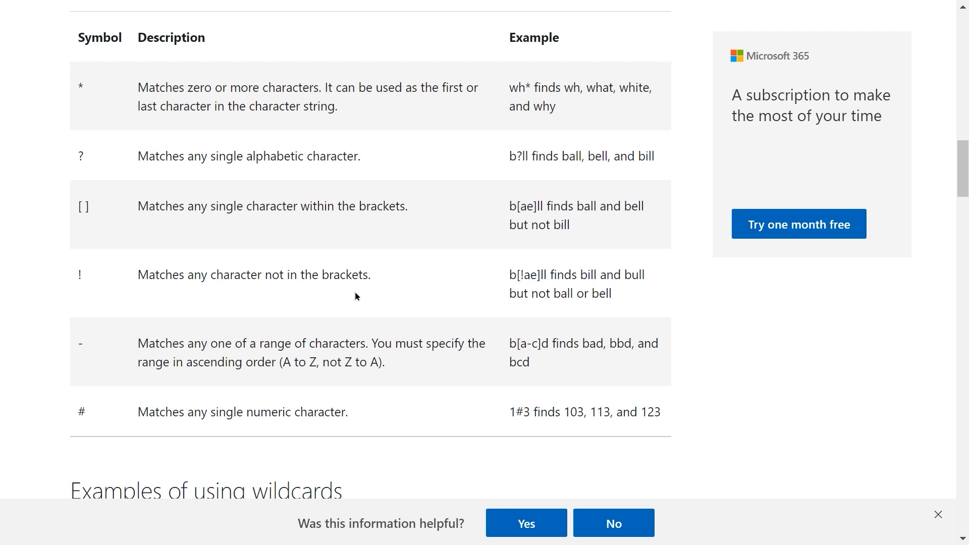
pyautogui.scroll(-3, 355, 293)
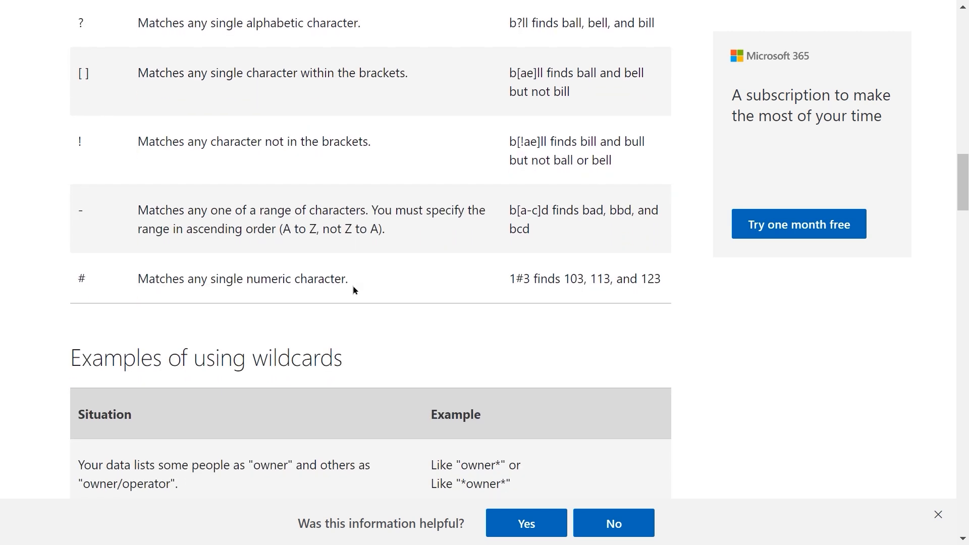
pyautogui.scroll(-1, 353, 289)
pyautogui.scroll(4, 353, 289)
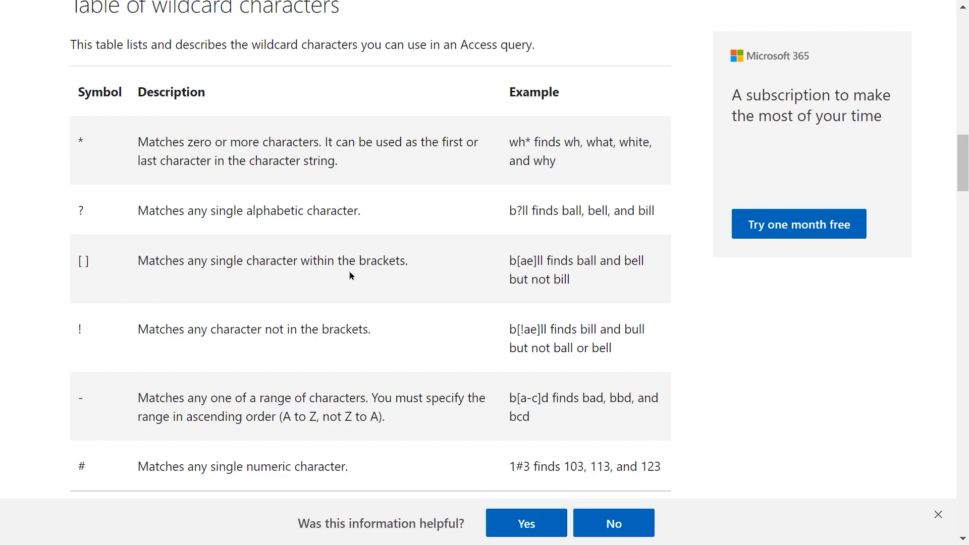
pyautogui.hotkey('alt', 'Tab')
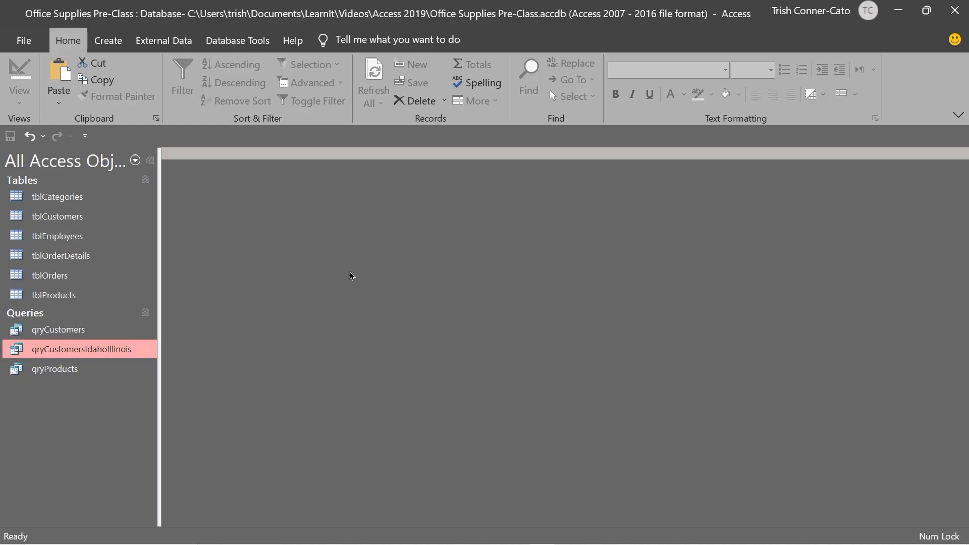